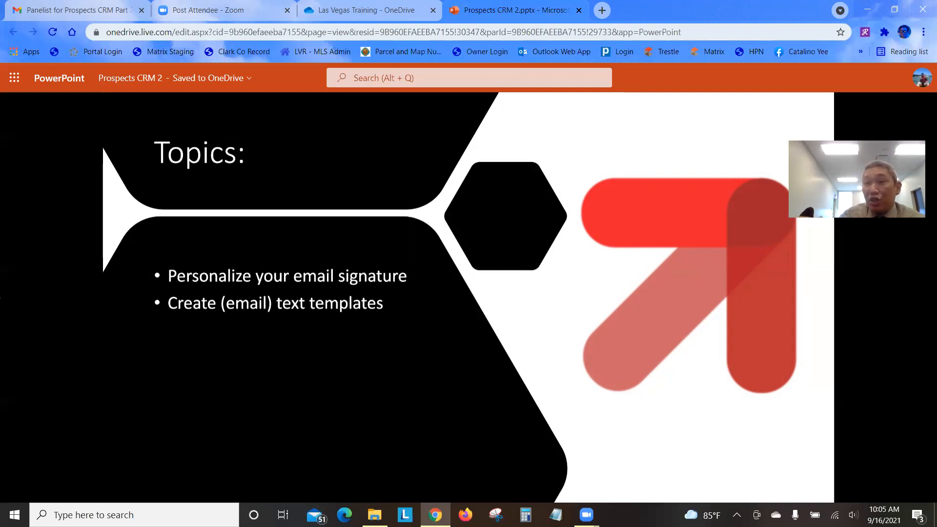
# Reveal the Send email campaigns, Send Virtual Cards and Action Plans bullets, then advance to Need help?
pyautogui.press('Right')
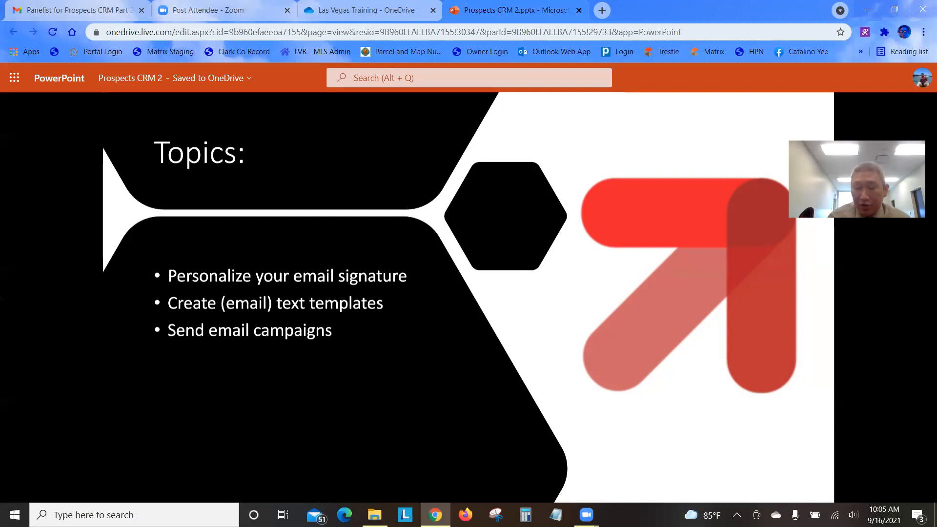
pyautogui.press('Right')
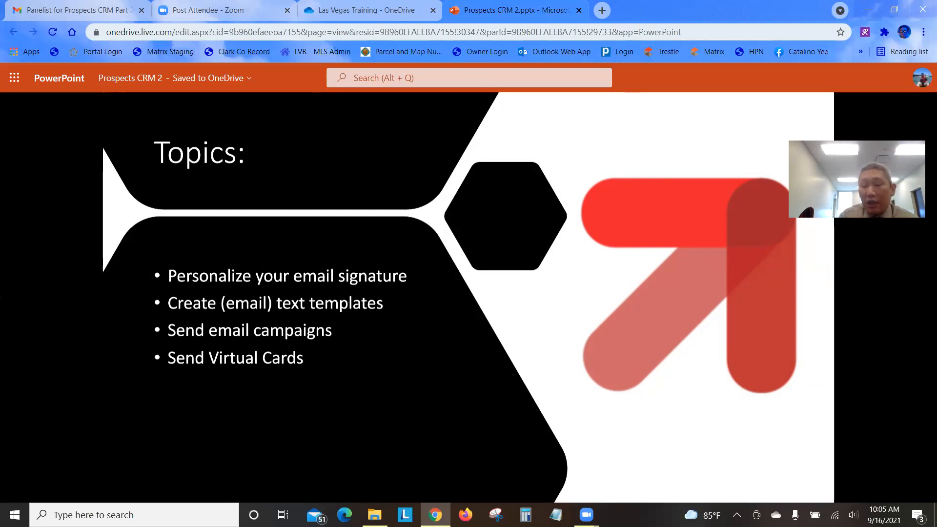
pyautogui.press('Right')
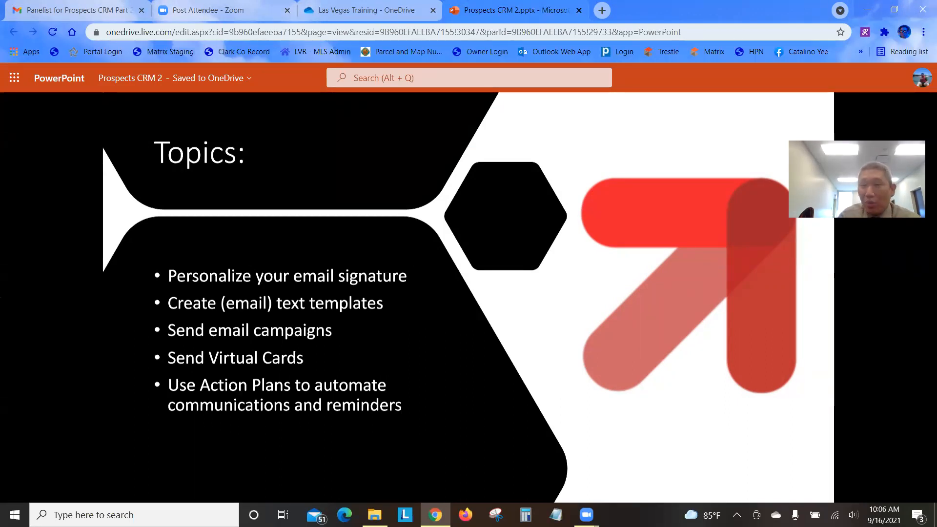
pyautogui.press('Right')
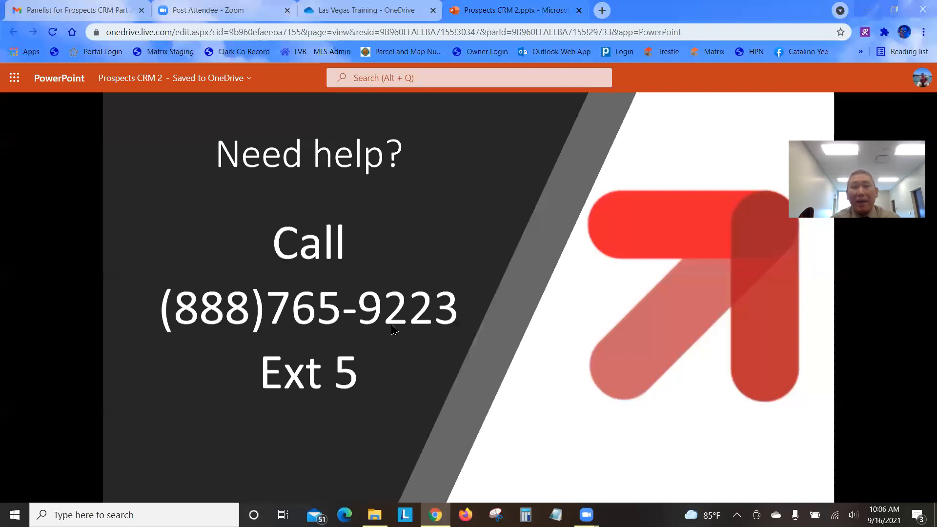
# Open a new Chrome tab and load las.mlsmatrix.com, the Las Vegas REALTORS MLS login page
pyautogui.click(603, 10)
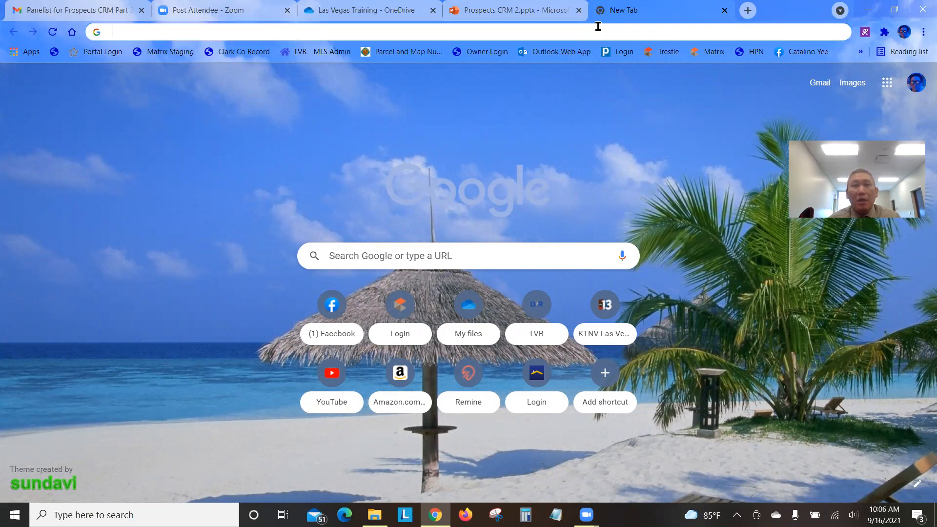
pyautogui.click(597, 27)
pyautogui.click(24, 137)
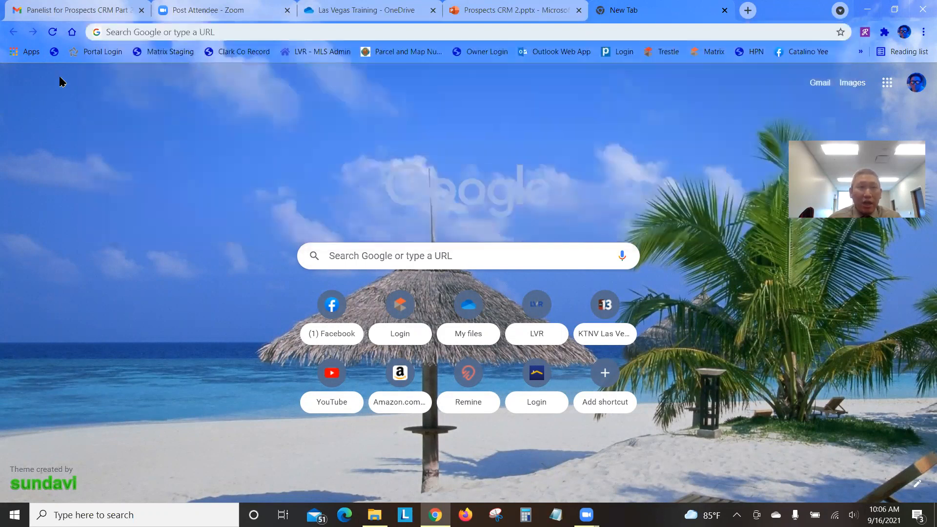
pyautogui.click(158, 28)
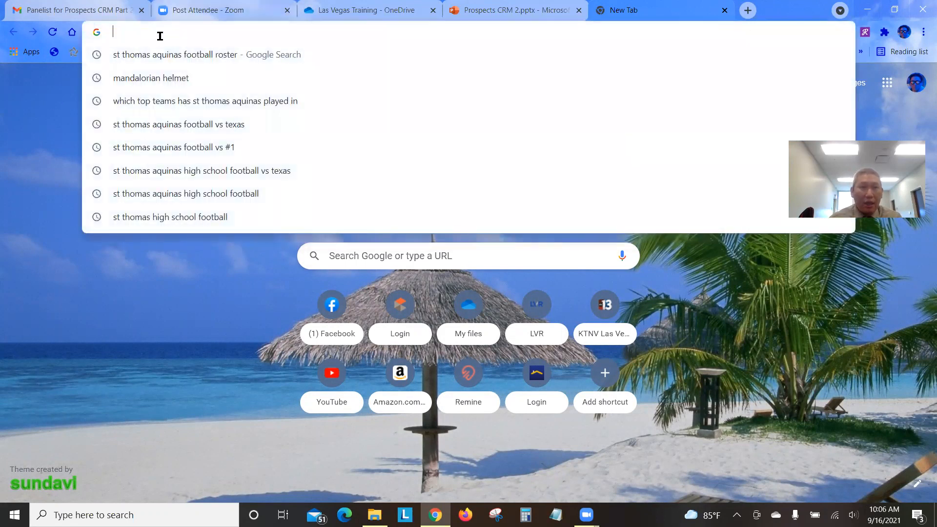
pyautogui.write('las.mlsmatrix.com')
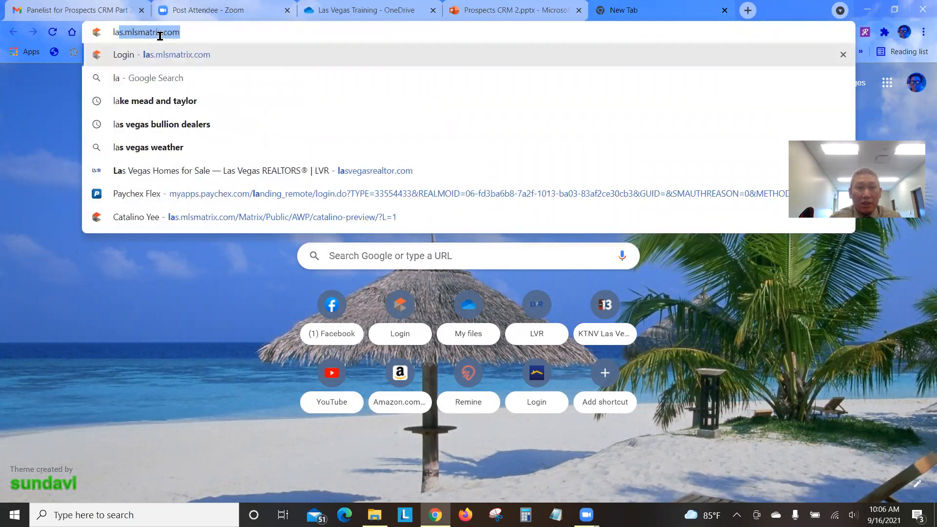
pyautogui.press('Return')
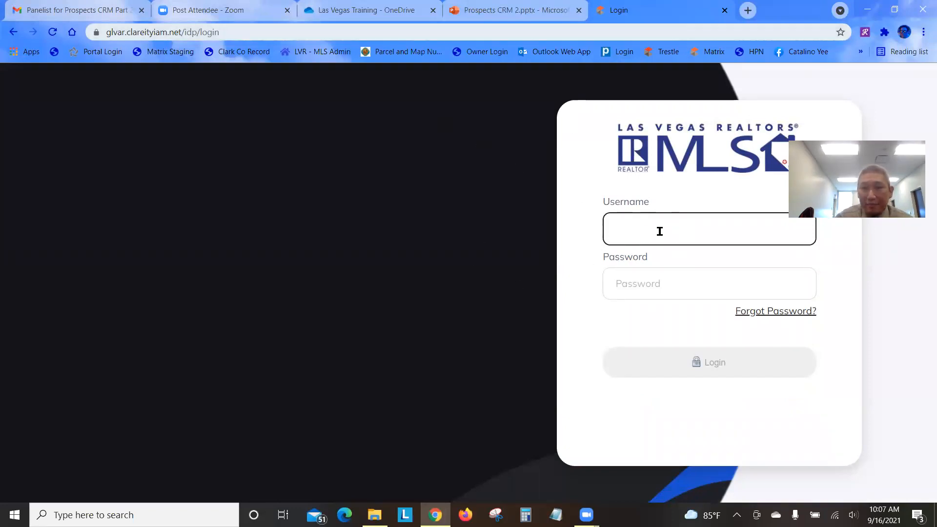
# Log in to the Clareity MLS portal with the member username and password
pyautogui.write('325')
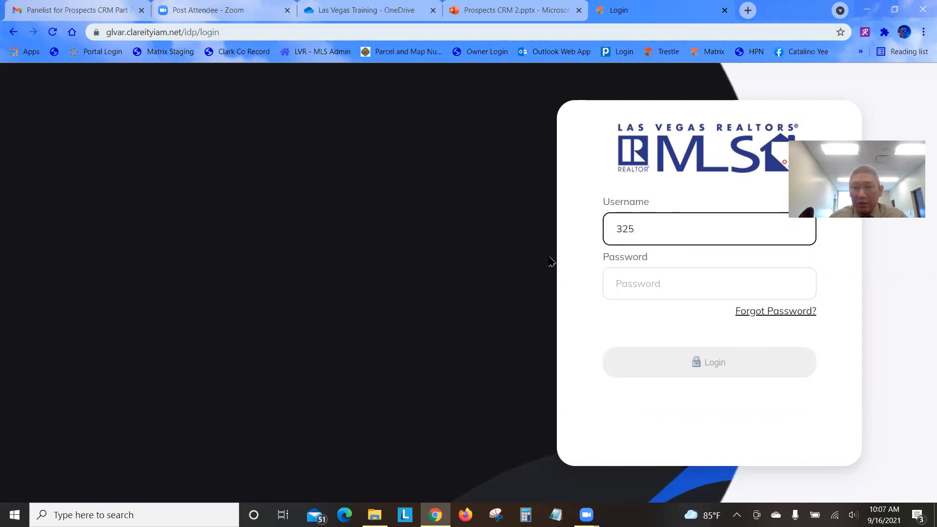
pyautogui.click(650, 295)
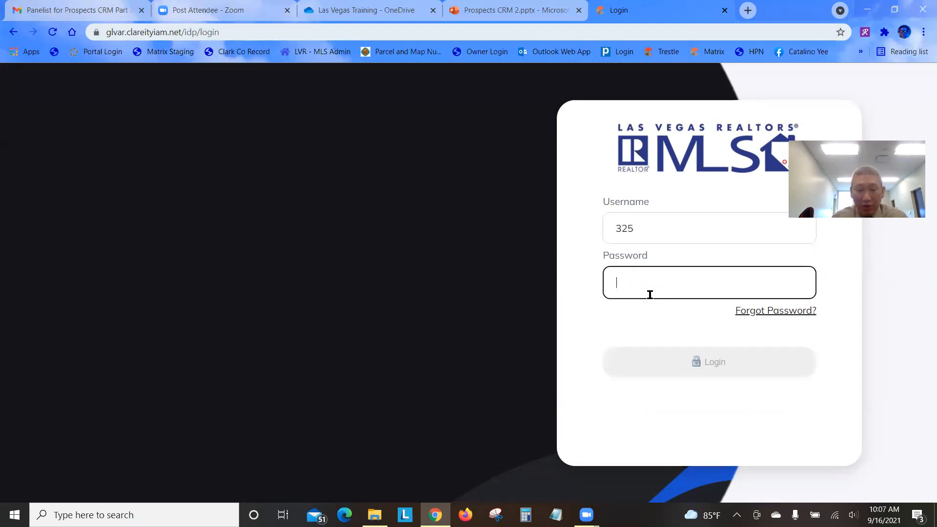
pyautogui.write('********')
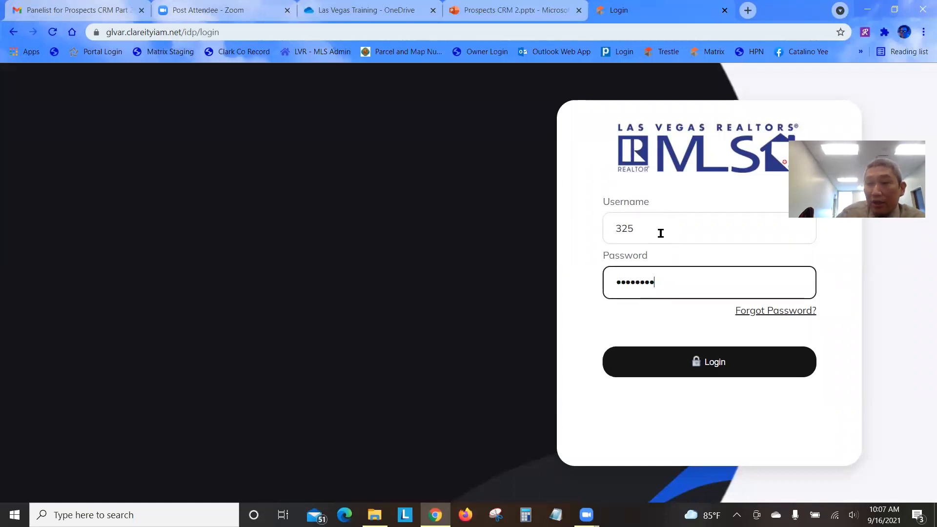
pyautogui.click(722, 364)
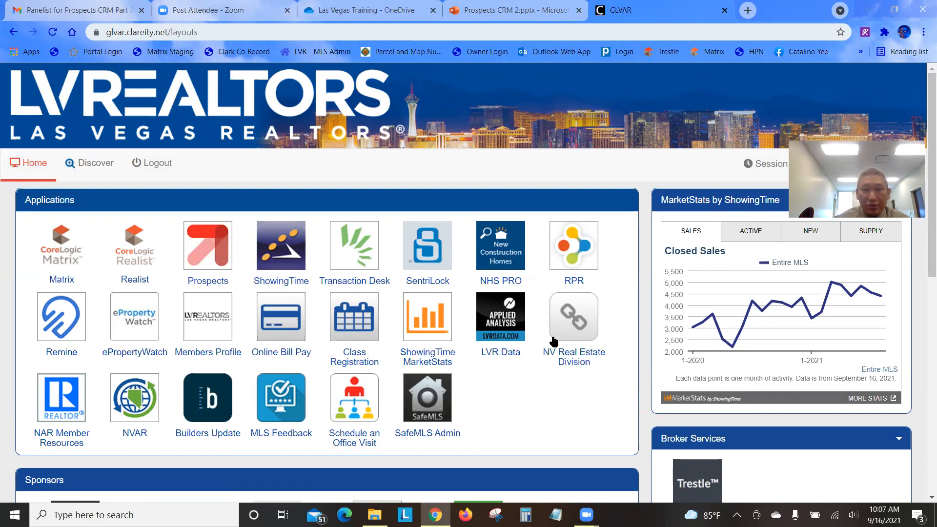
# Launch Prospects from the Applications panel and go to its account Configuration settings
pyautogui.click(217, 261)
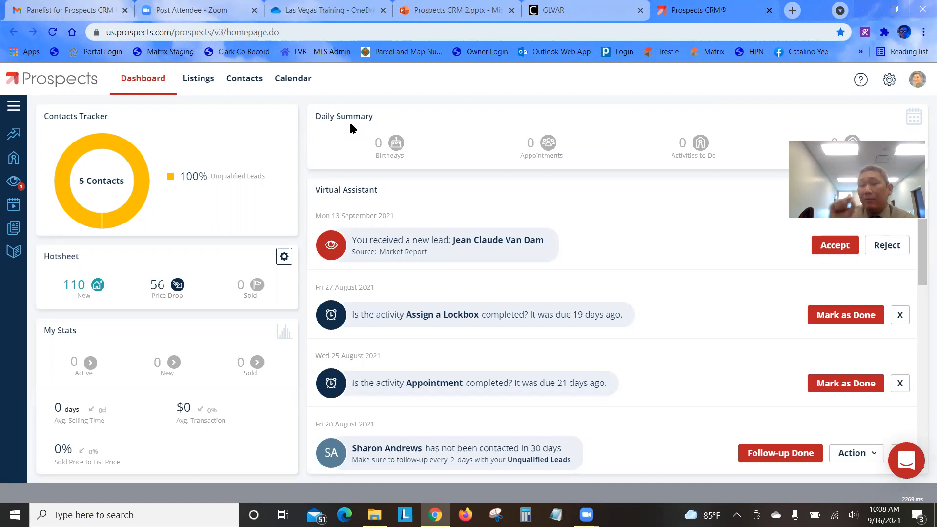
pyautogui.click(890, 86)
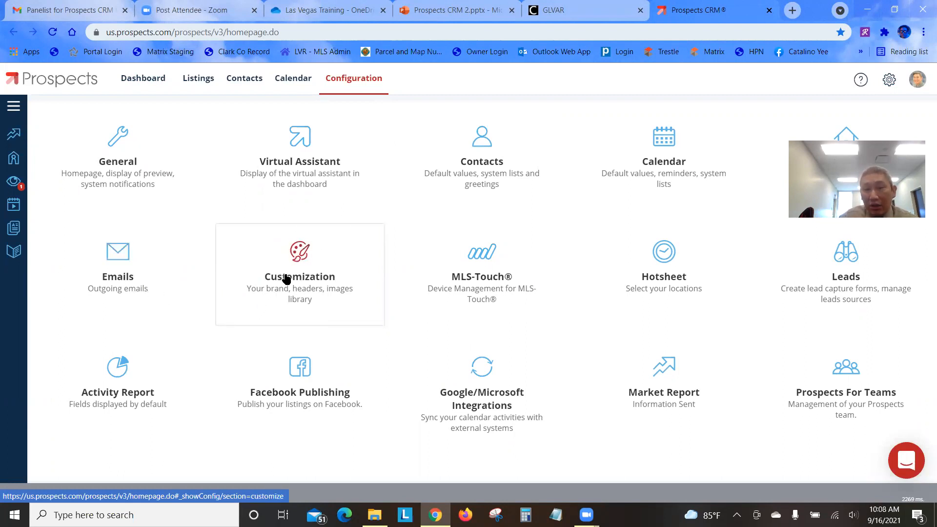
# Open the Customization category showing the Brand & Share branding options
pyautogui.click(314, 266)
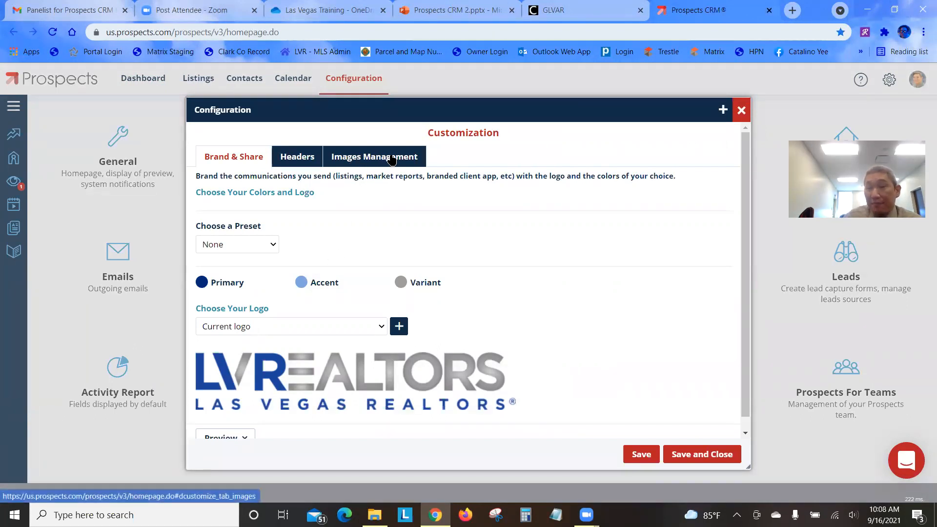
# On the Images Management tab, scroll down to Images Library and choose a file to upload
pyautogui.click(392, 160)
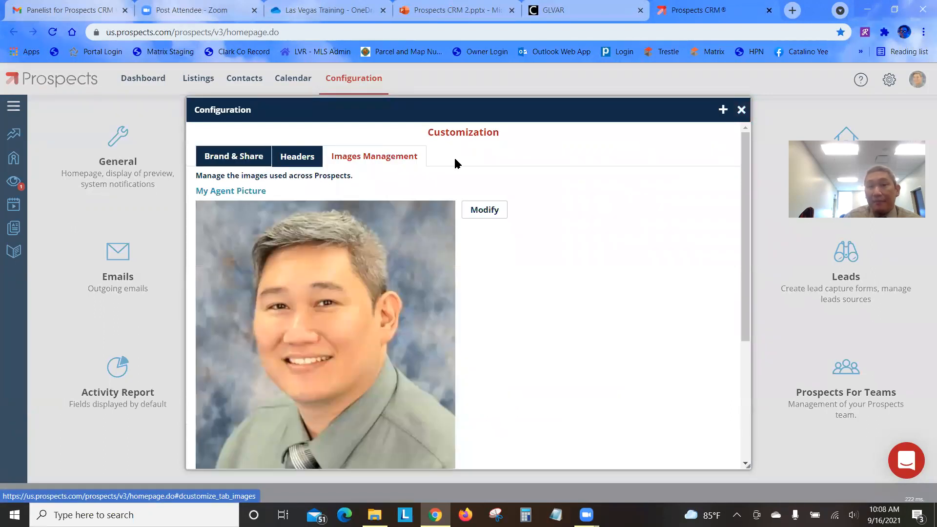
pyautogui.scroll(-4, 557, 217)
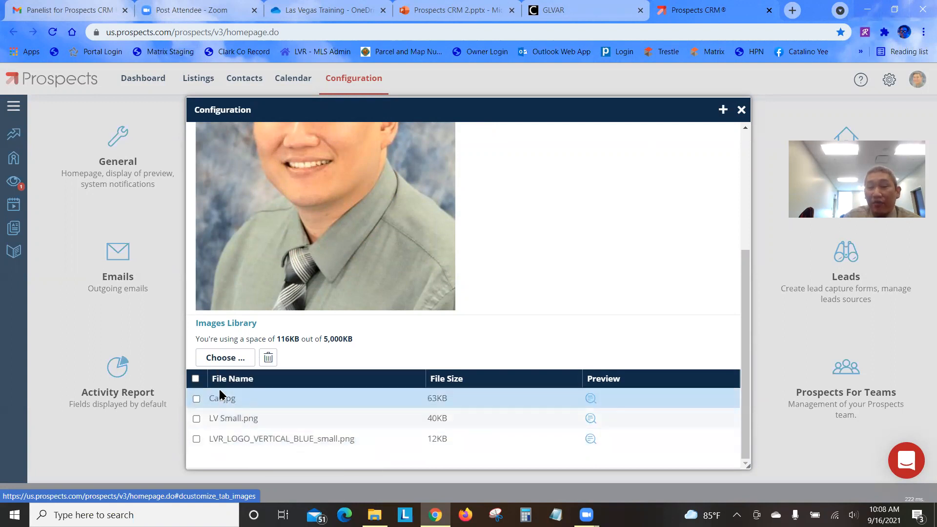
pyautogui.click(226, 359)
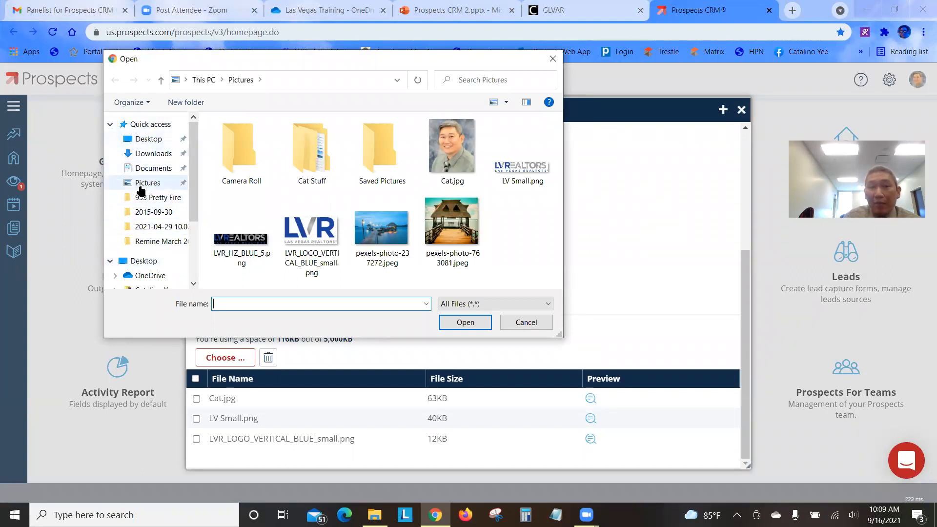
# In Pictures, select Cat.jpg then LV Small.png, then cancel the upload and close Customization
pyautogui.click(140, 186)
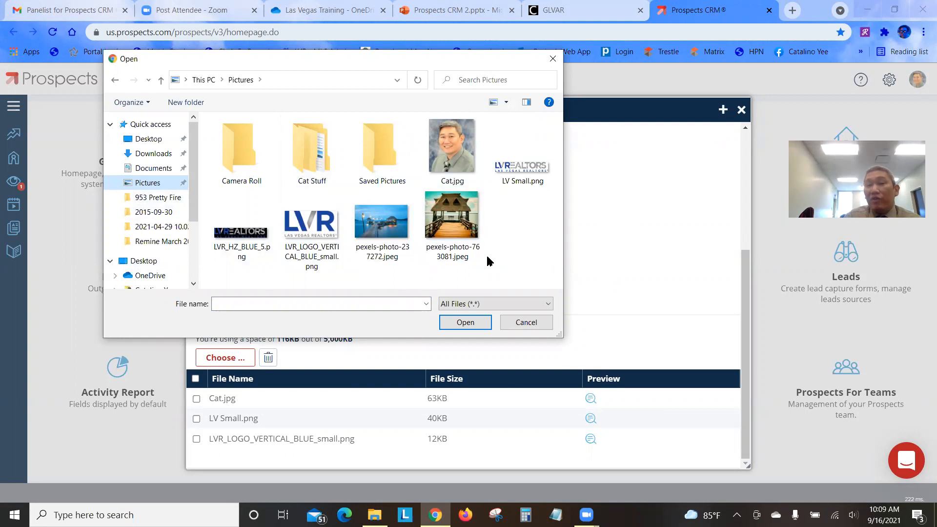
pyautogui.click(456, 175)
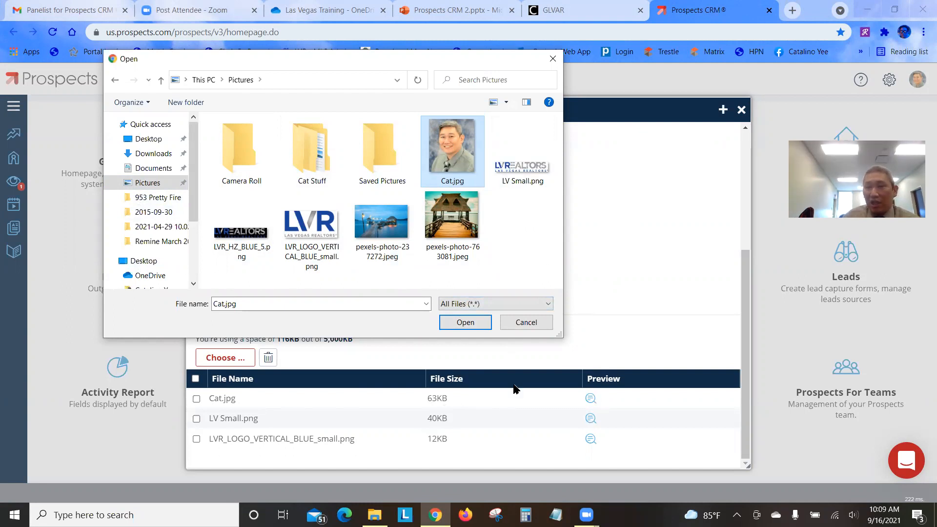
pyautogui.click(517, 163)
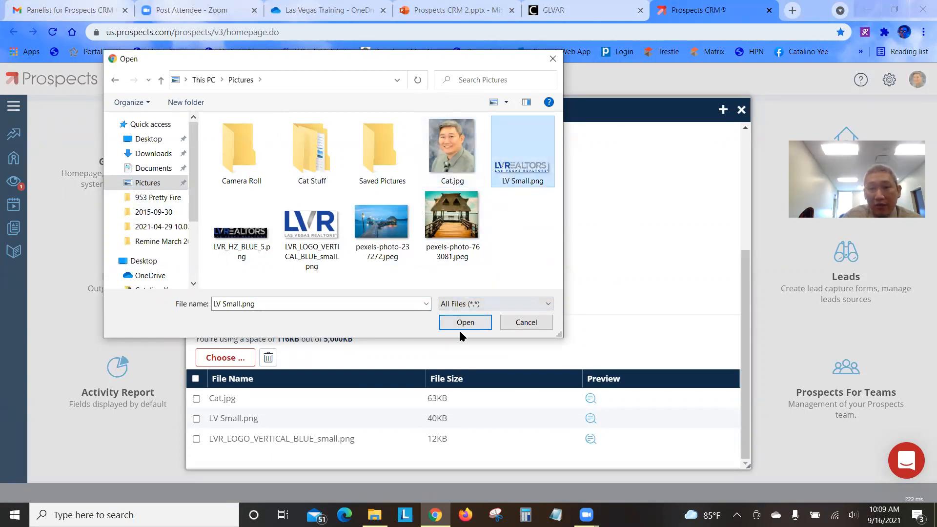
pyautogui.click(553, 59)
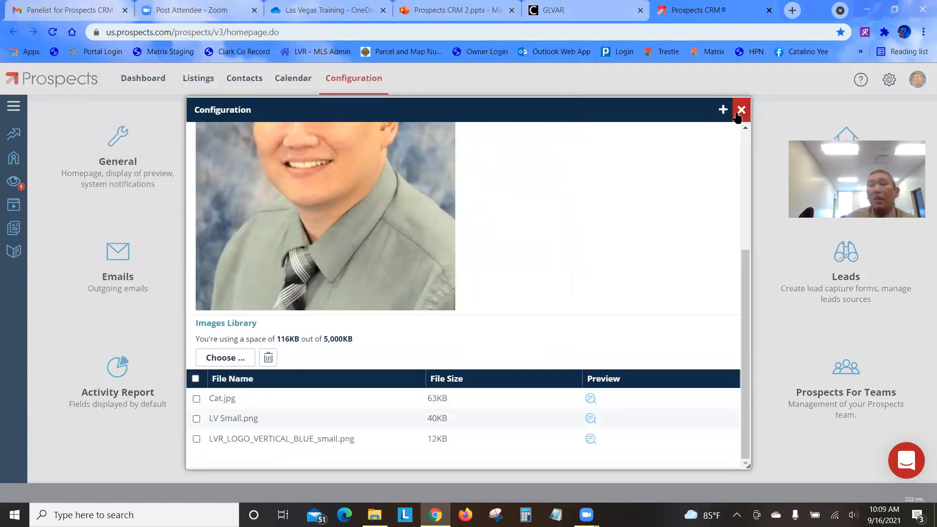
pyautogui.click(741, 111)
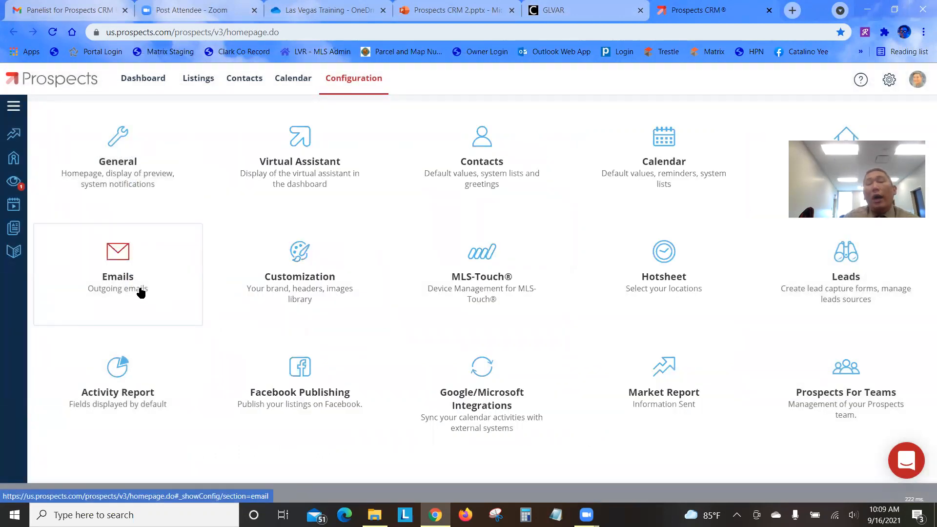
# Reopen Customization's Images Management, scroll through it, close it, and bring up the Email settings
pyautogui.click(284, 275)
pyautogui.click(412, 153)
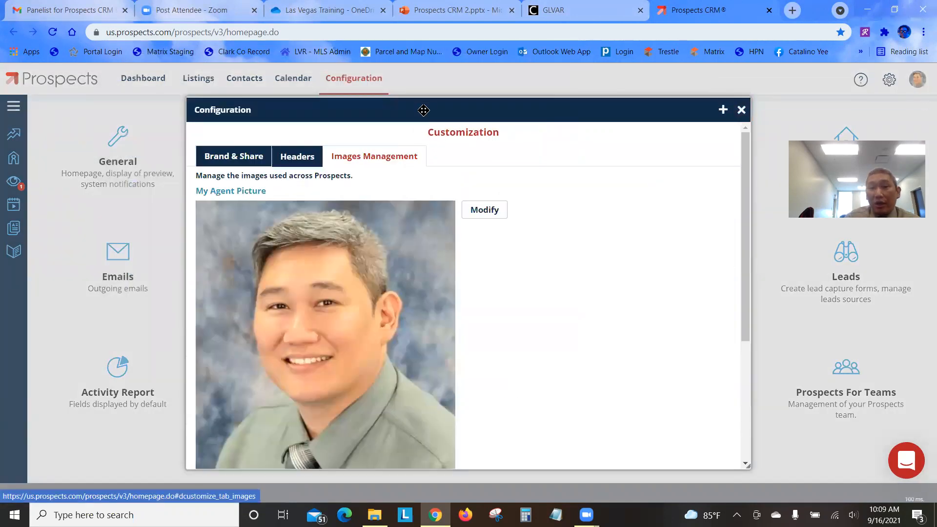
pyautogui.moveTo(431, 117); pyautogui.dragTo(436, 33)
pyautogui.scroll(-3, 520, 276)
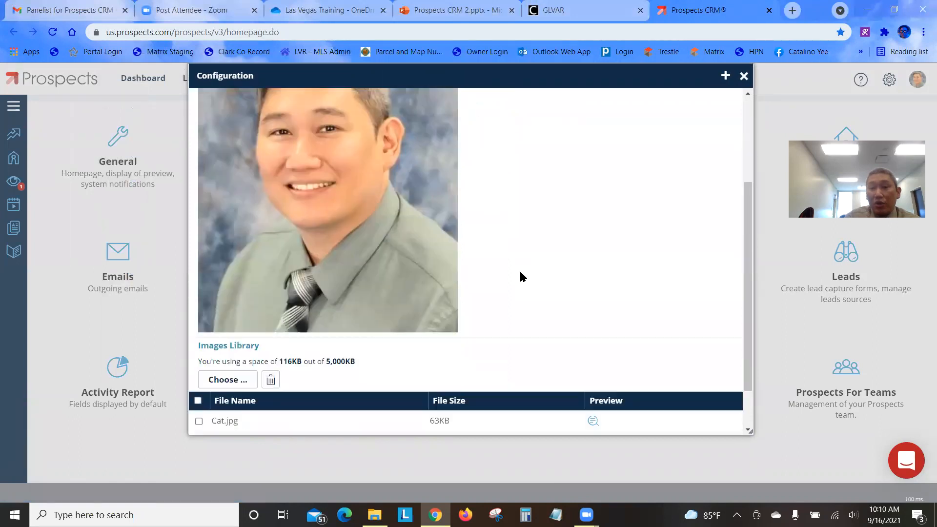
pyautogui.scroll(-1, 520, 274)
pyautogui.scroll(2, 523, 315)
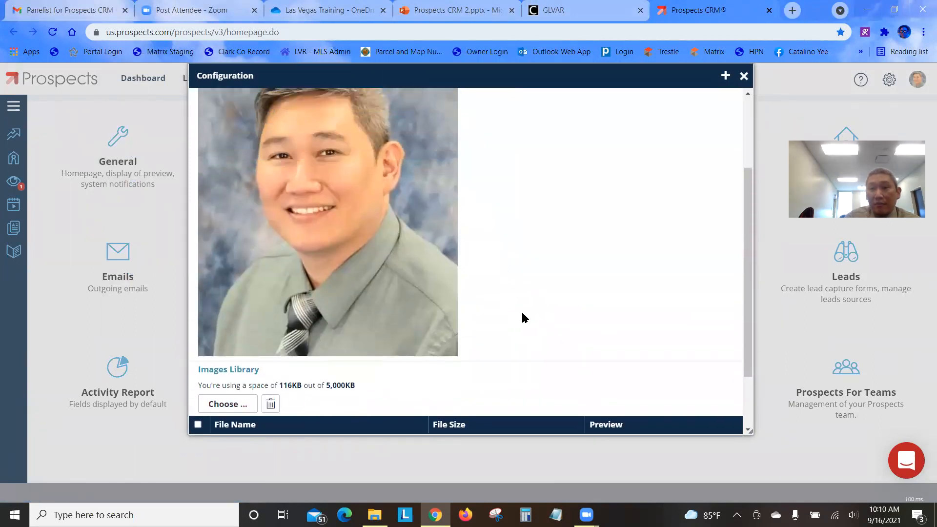
pyautogui.scroll(3, 524, 320)
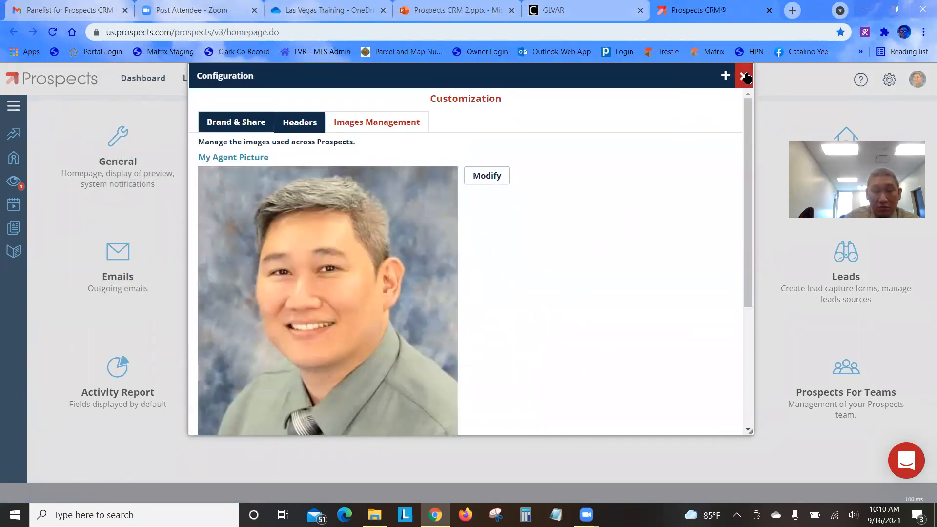
pyautogui.click(744, 76)
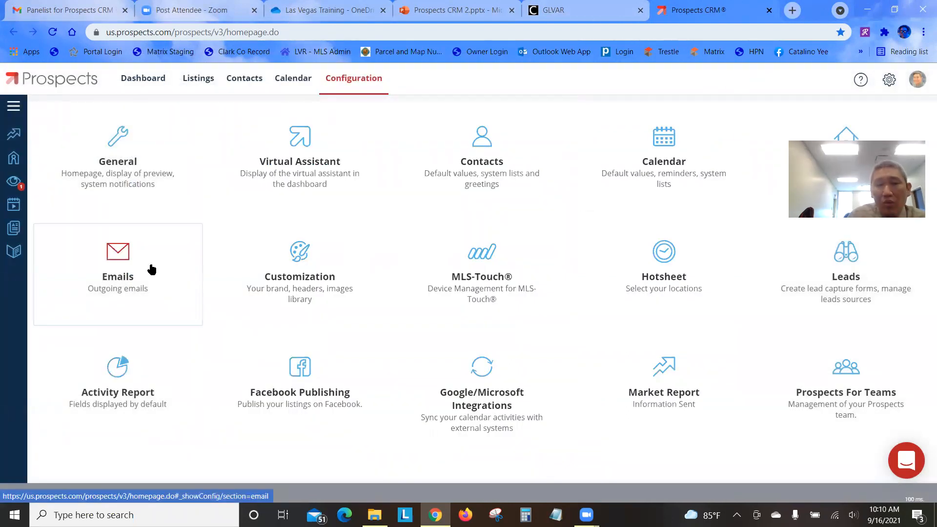
pyautogui.click(117, 273)
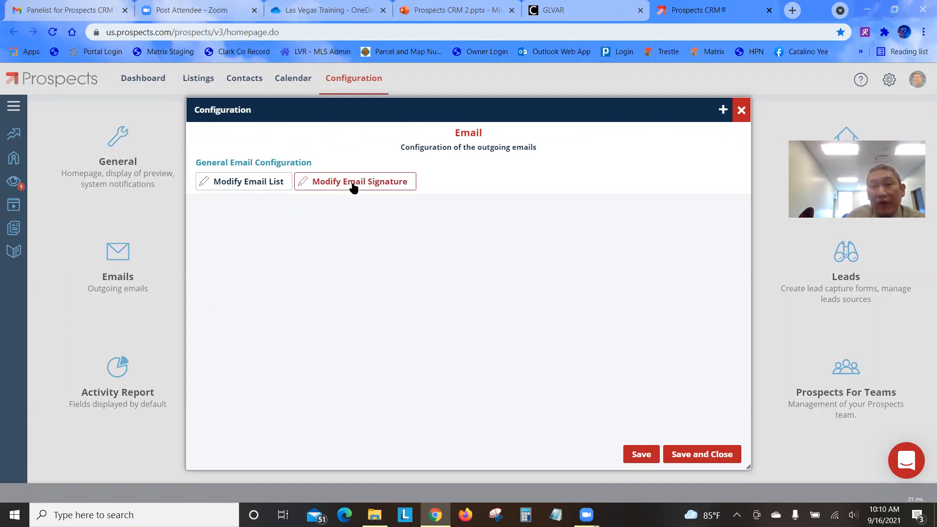
# Open the Email Signature editor, delete the old name, organisation and remaining lines, and browse fonts
pyautogui.click(353, 186)
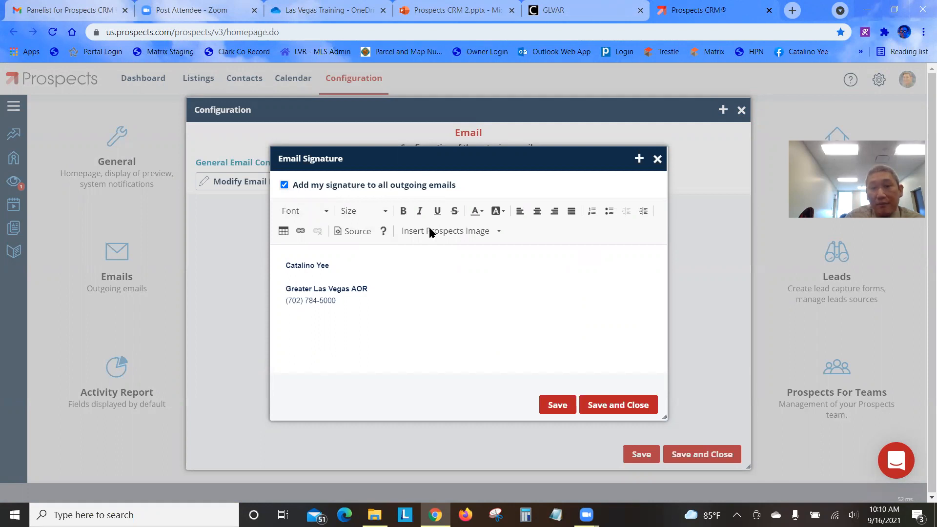
pyautogui.click(342, 301)
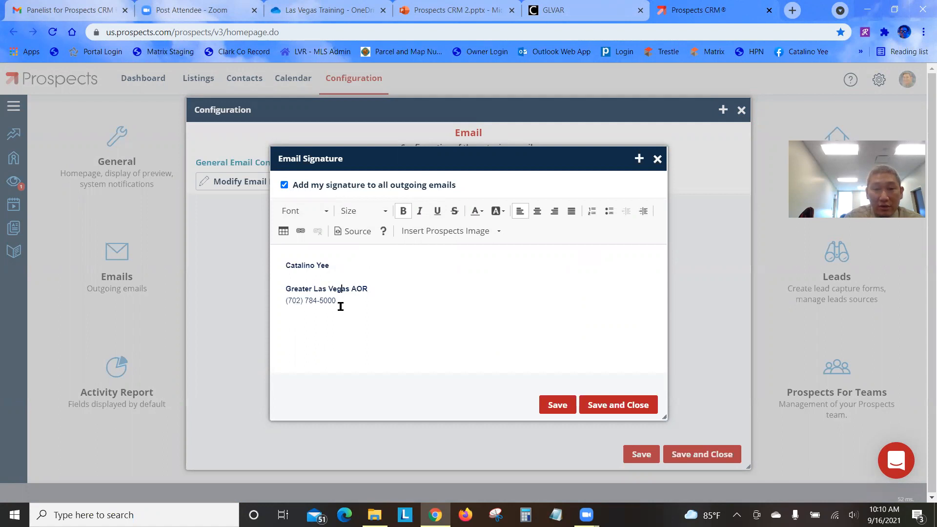
pyautogui.moveTo(340, 298); pyautogui.dragTo(264, 262)
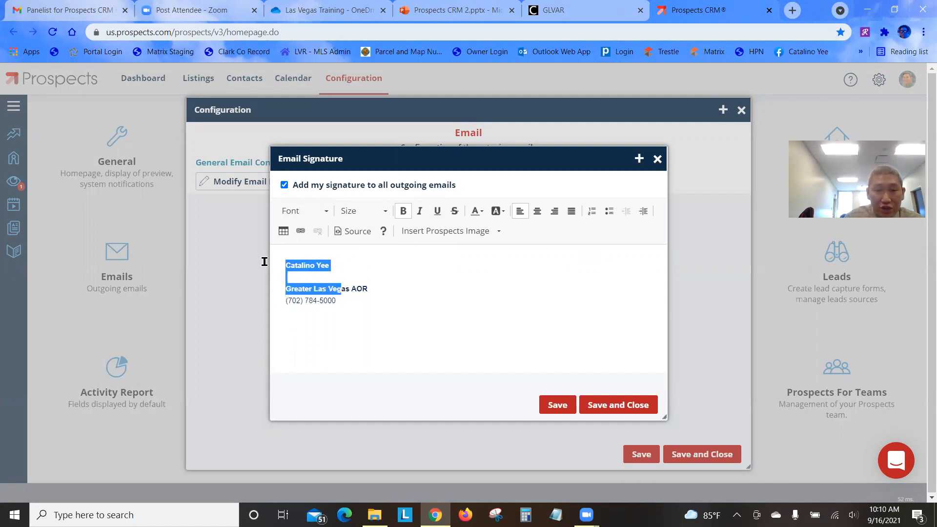
pyautogui.press('BackSpace')
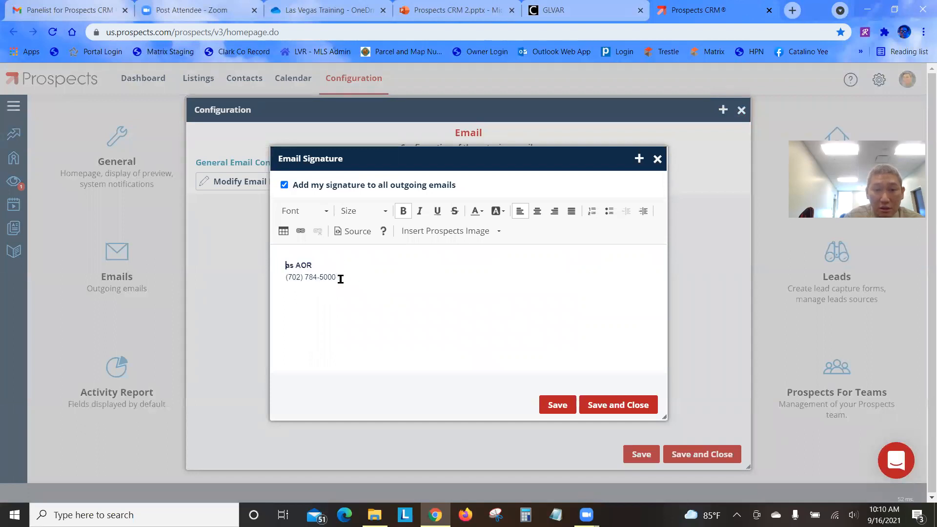
pyautogui.moveTo(345, 295); pyautogui.dragTo(335, 277)
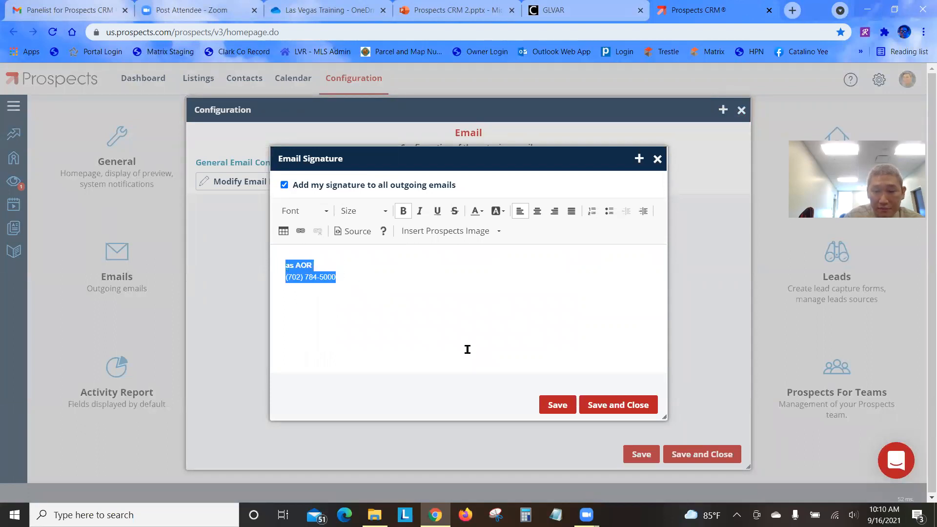
pyautogui.press('BackSpace')
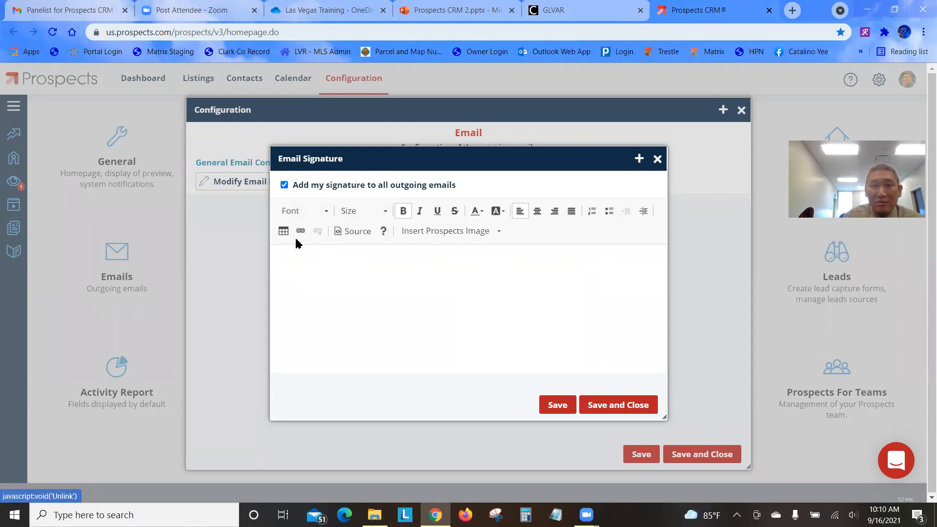
pyautogui.click(308, 211)
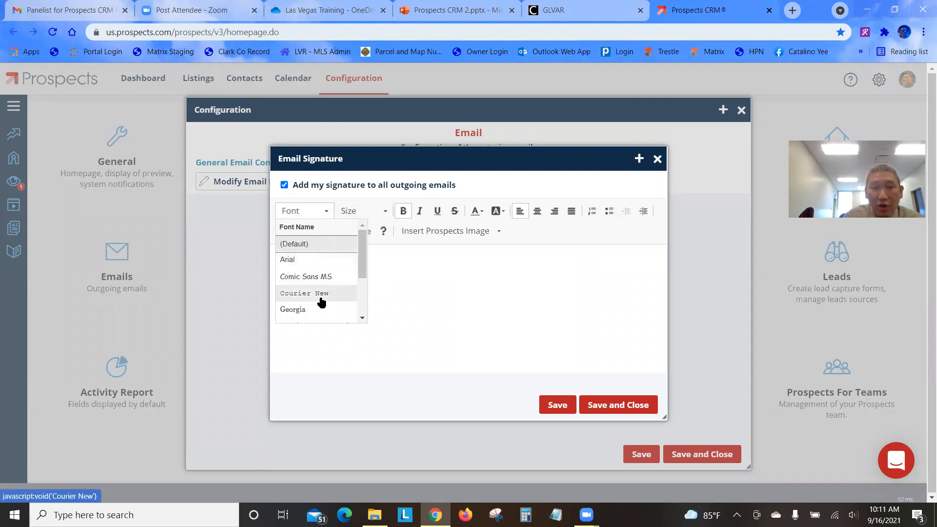
pyautogui.scroll(-2, 318, 299)
pyautogui.scroll(3, 321, 303)
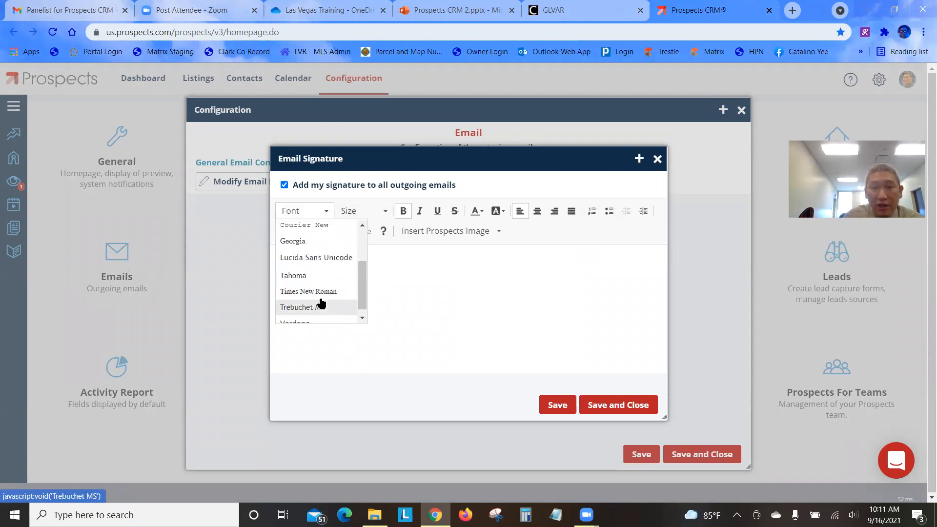
pyautogui.click(419, 278)
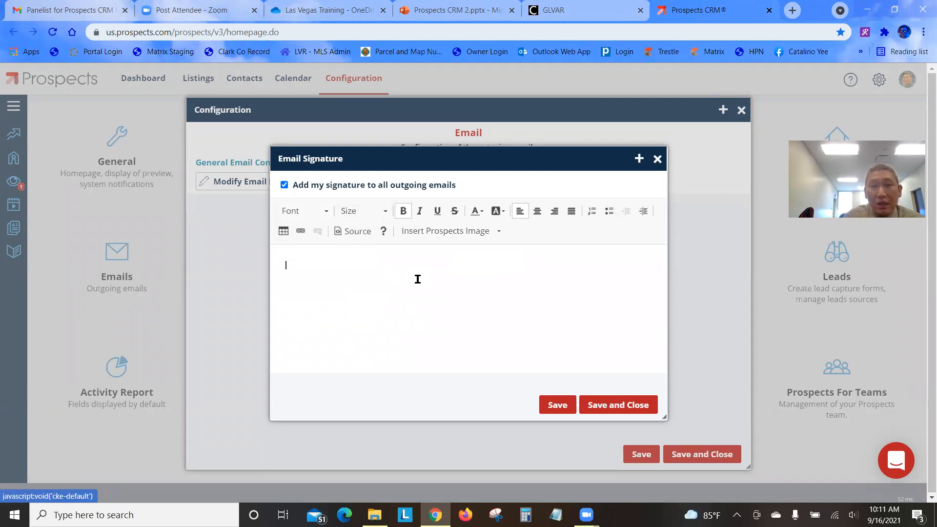
pyautogui.click(379, 210)
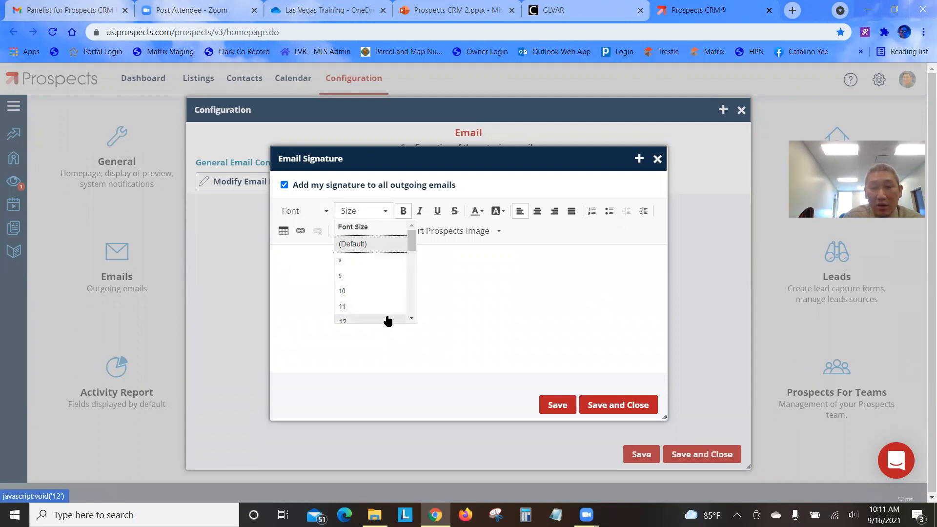
pyautogui.click(508, 292)
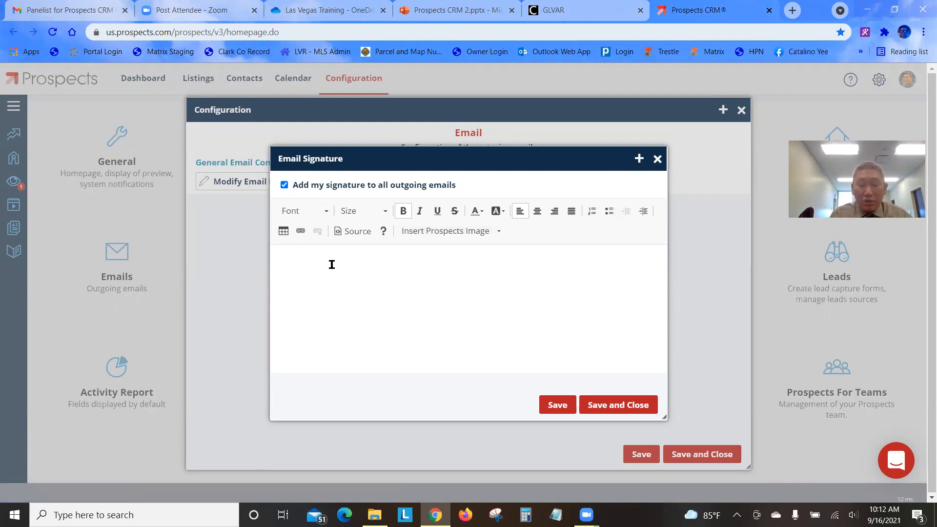
pyautogui.write('Catalino')
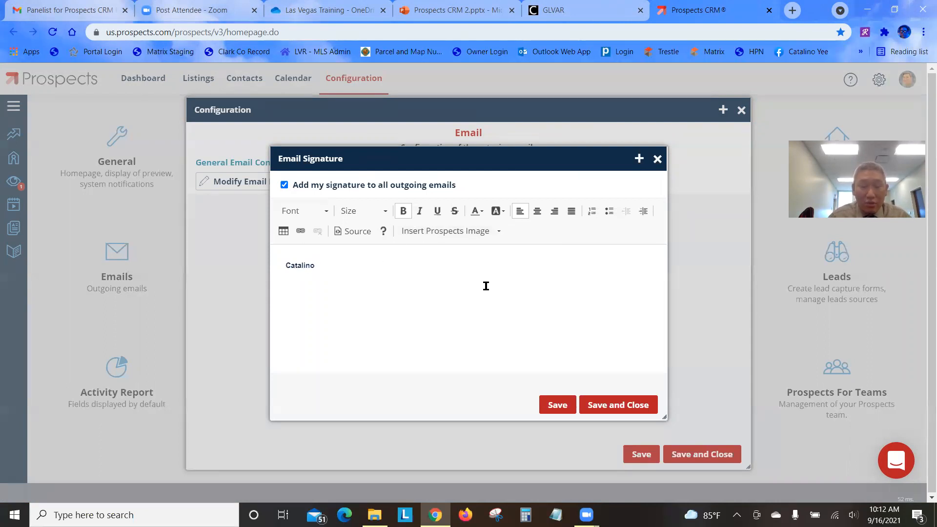
pyautogui.write(' Yee')
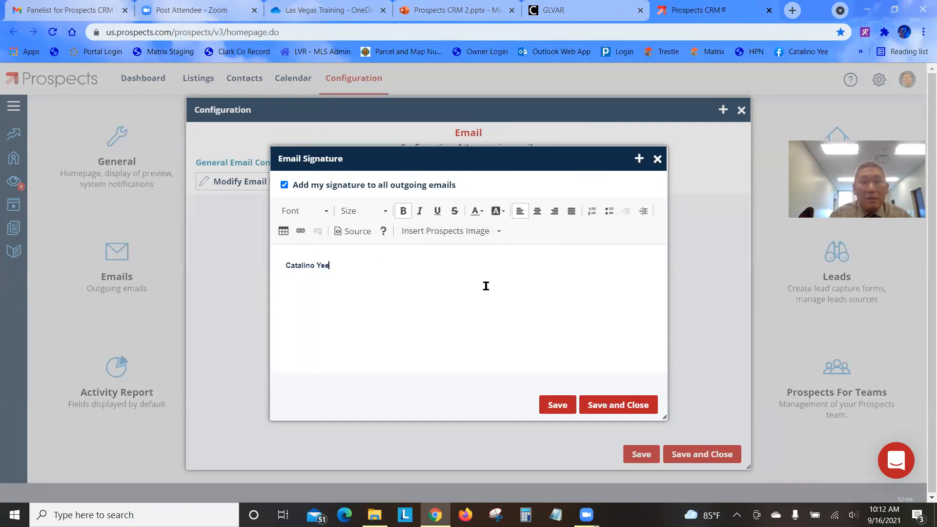
# Type the agent's name with quoted nickname, add 'Las Vegas Realtors' on the next line
pyautogui.press('BackSpace')
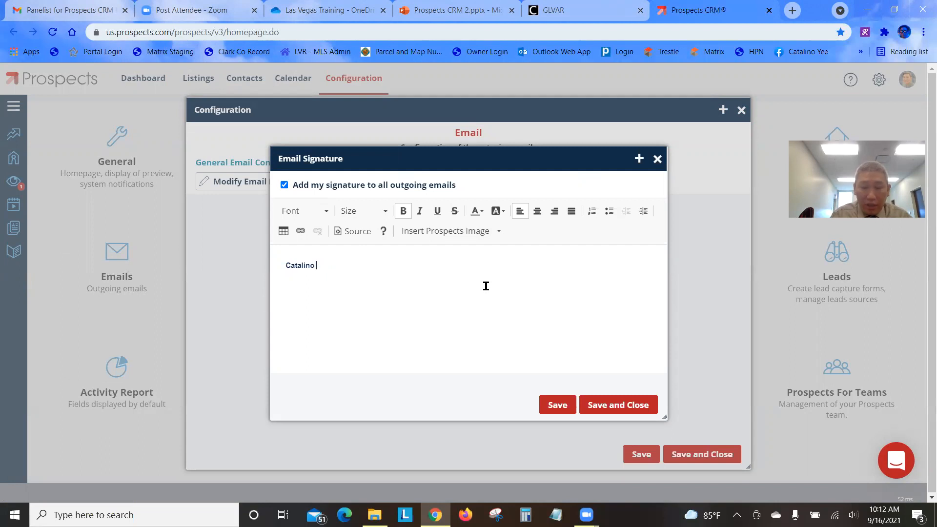
pyautogui.write('"Cat" Yee')
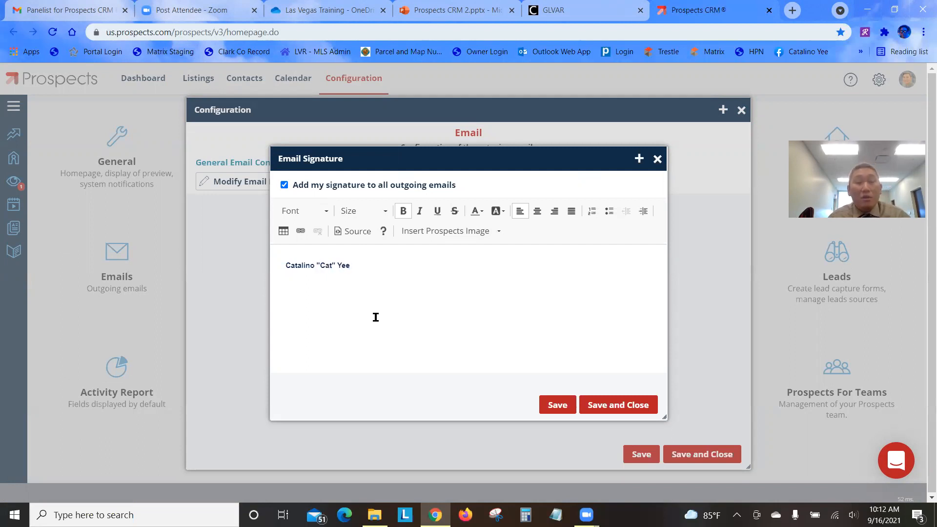
pyautogui.press('Return')
pyautogui.write('Las Vegas Realtors')
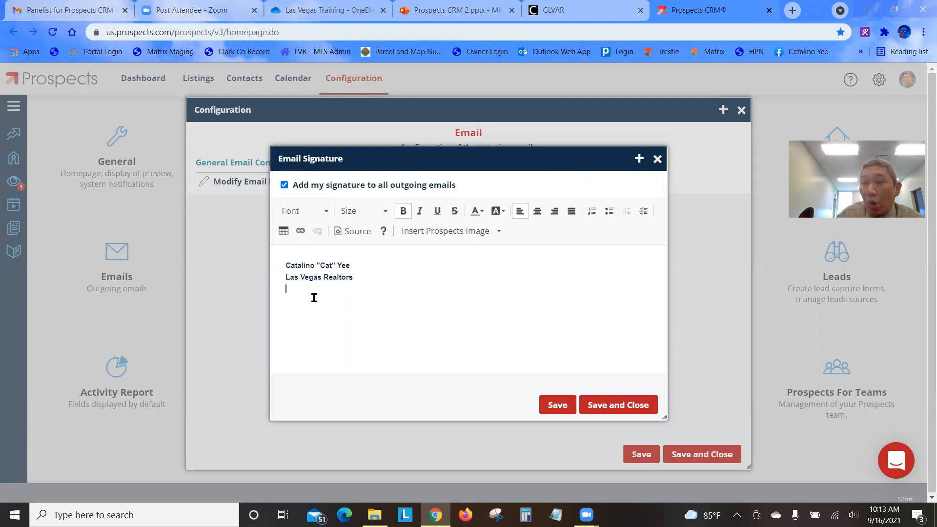
pyautogui.click(455, 236)
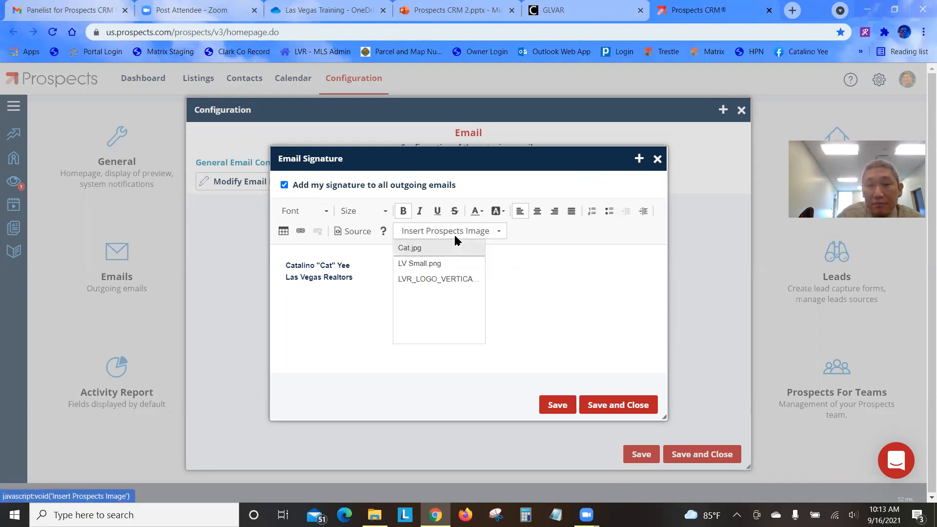
# Insert the LV Small.png logo under the signature text and shrink it to a small width
pyautogui.click(454, 264)
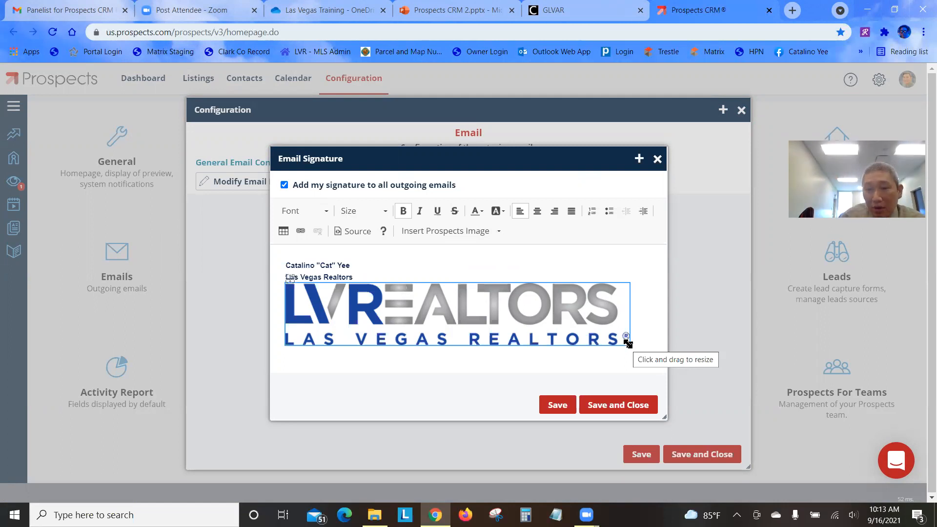
pyautogui.moveTo(627, 342); pyautogui.dragTo(409, 304)
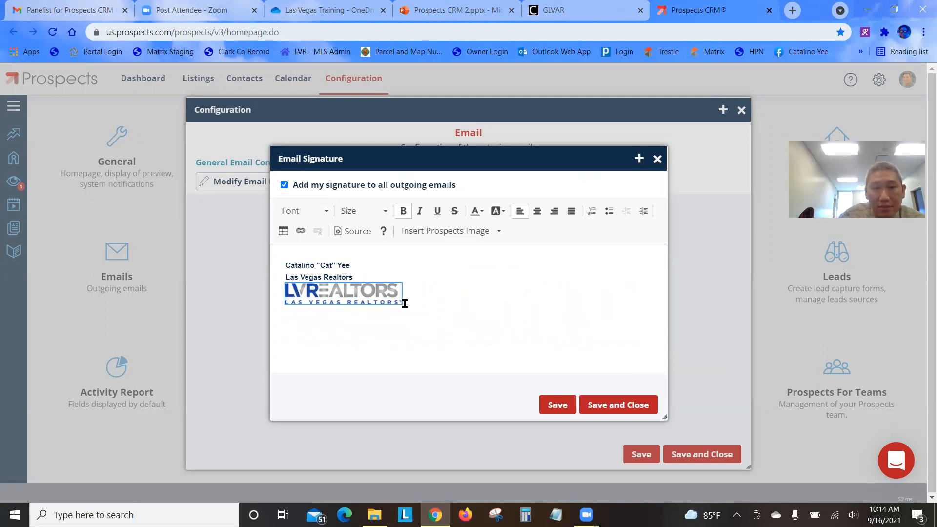
pyautogui.click(435, 329)
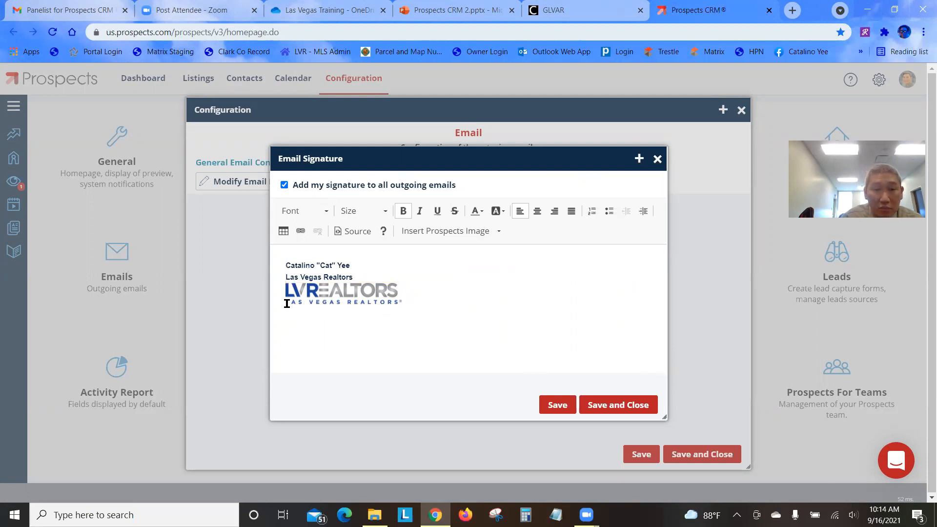
# Add the office's street address on a new line below the logo
pyautogui.click(465, 353)
pyautogui.press('Return')
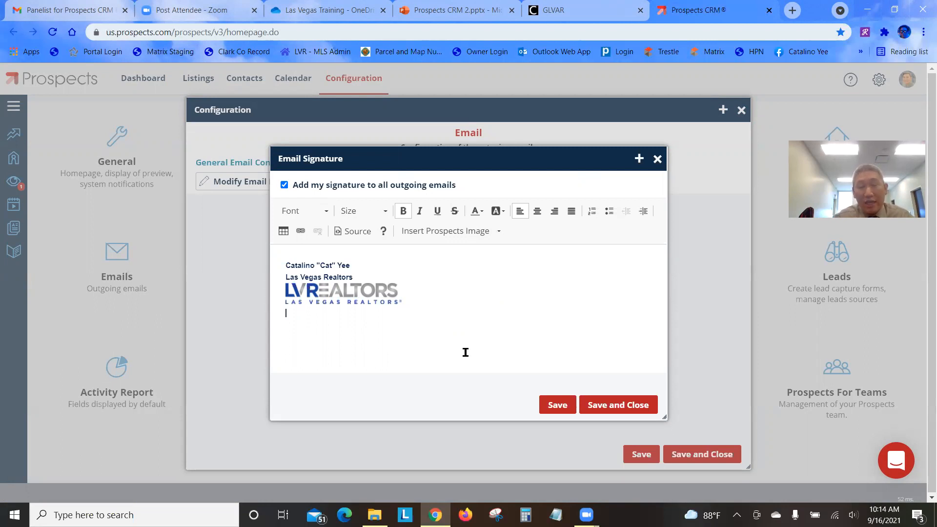
pyautogui.write('6360')
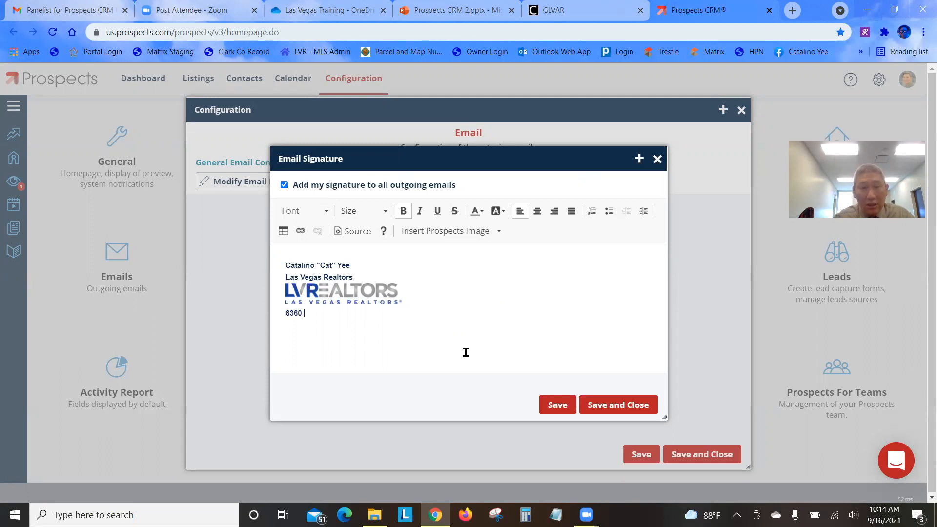
pyautogui.write('S Rainbow Blvd,')
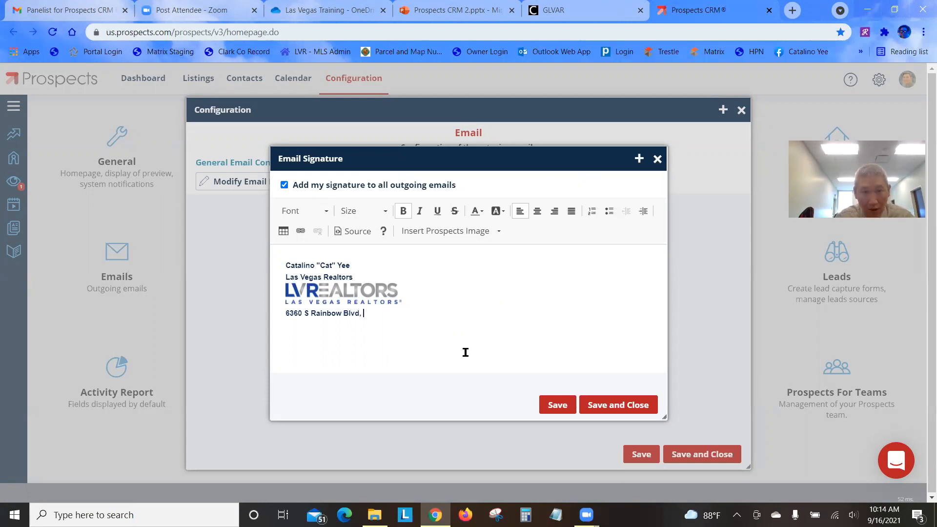
pyautogui.write('  Las ')
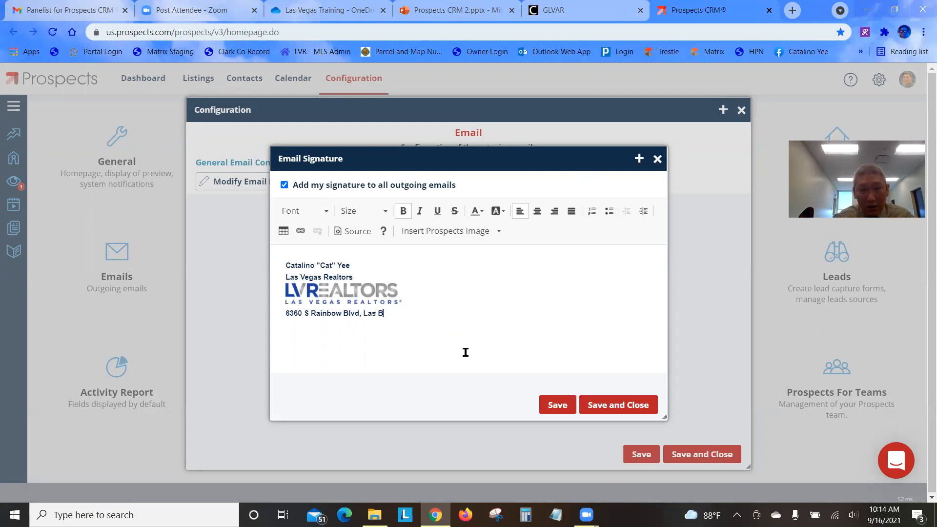
pyautogui.write('Vegas ')
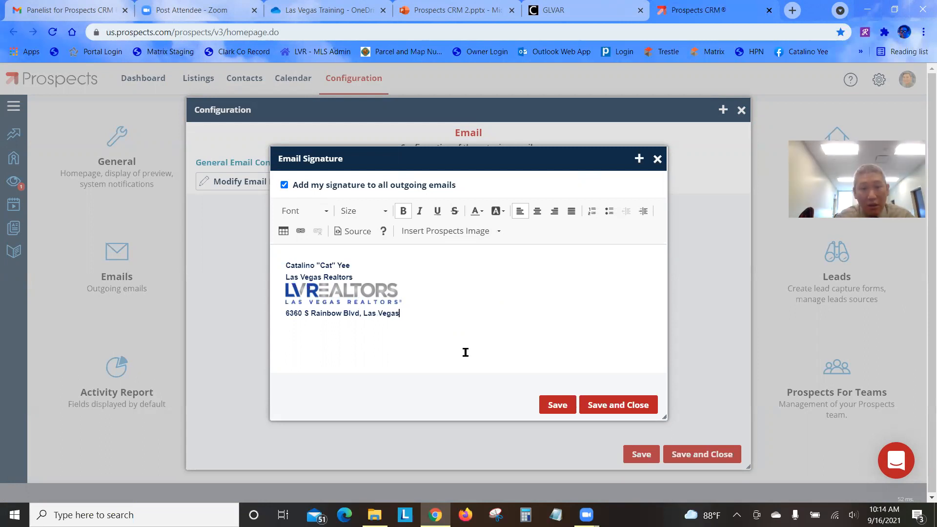
pyautogui.write('NV 89118')
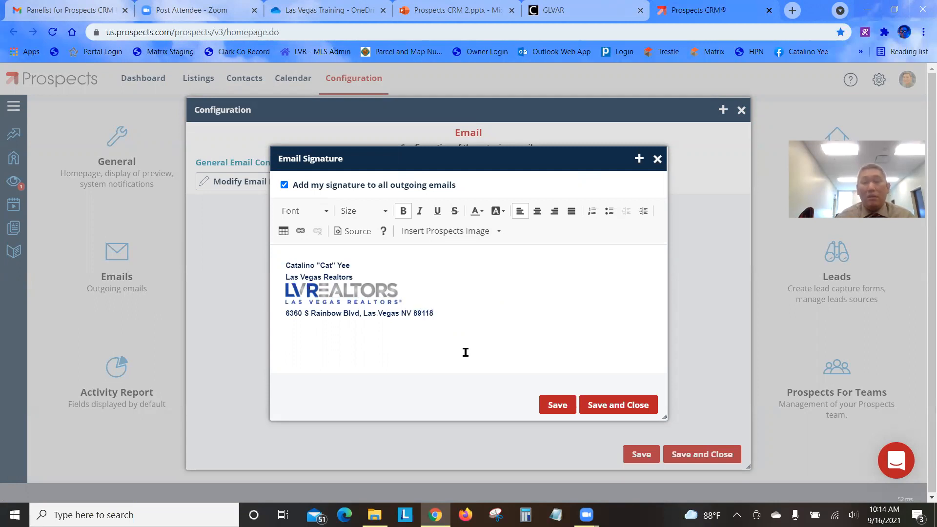
# Add a 'Direct:' phone line and an 'Email:' line with the agent's e-mail address
pyautogui.press('Return')
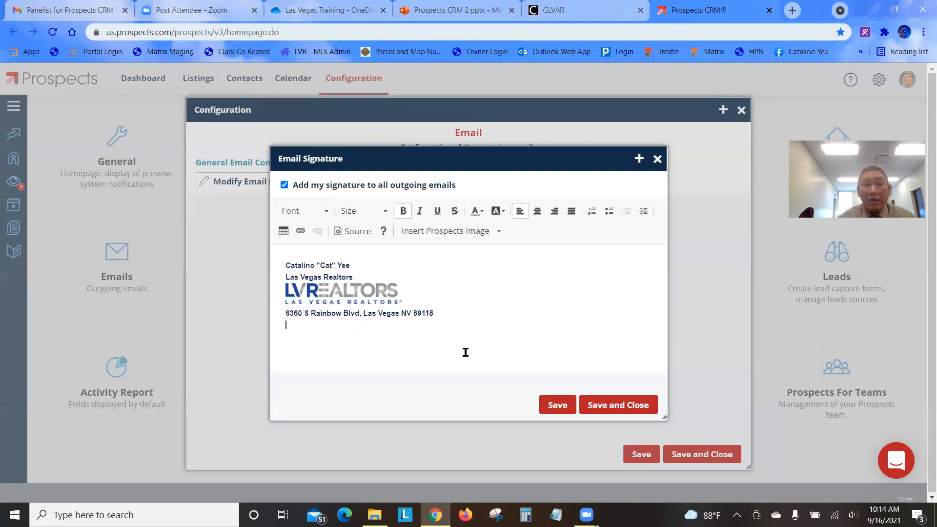
pyautogui.write('Dire')
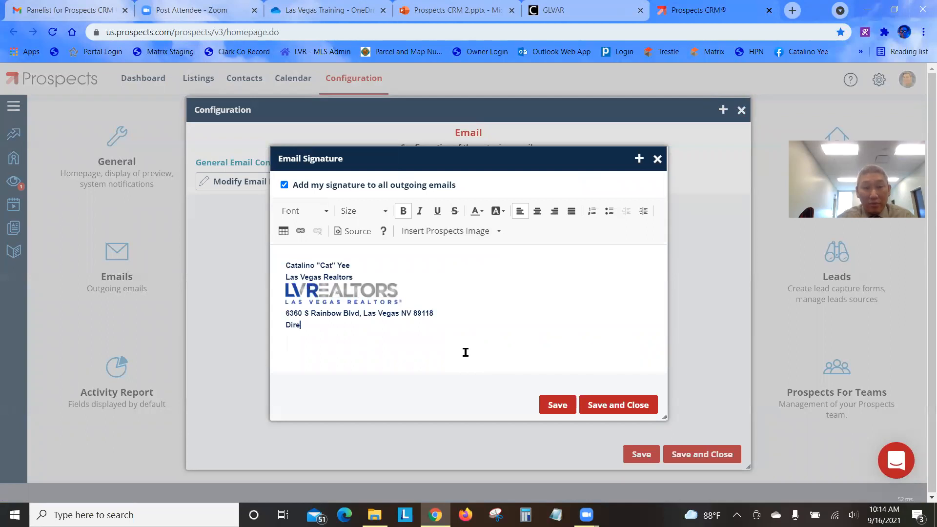
pyautogui.write('ct: ')
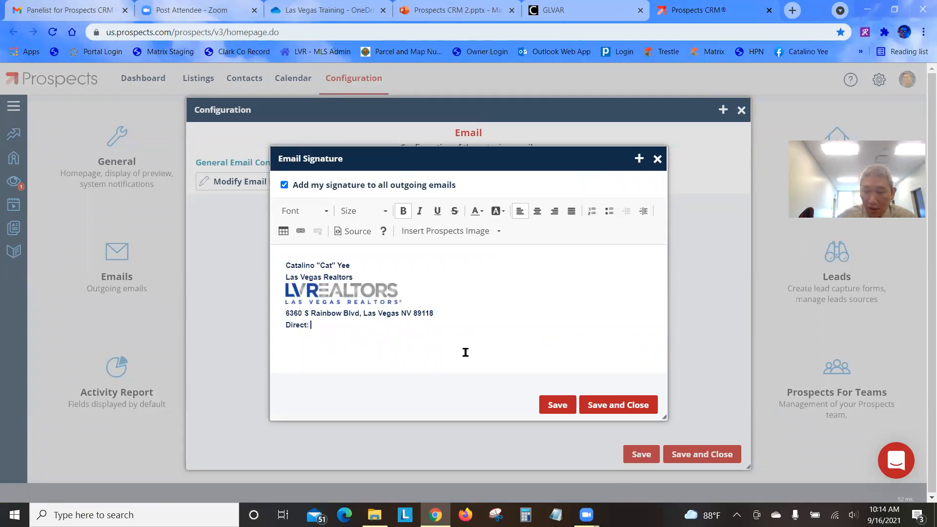
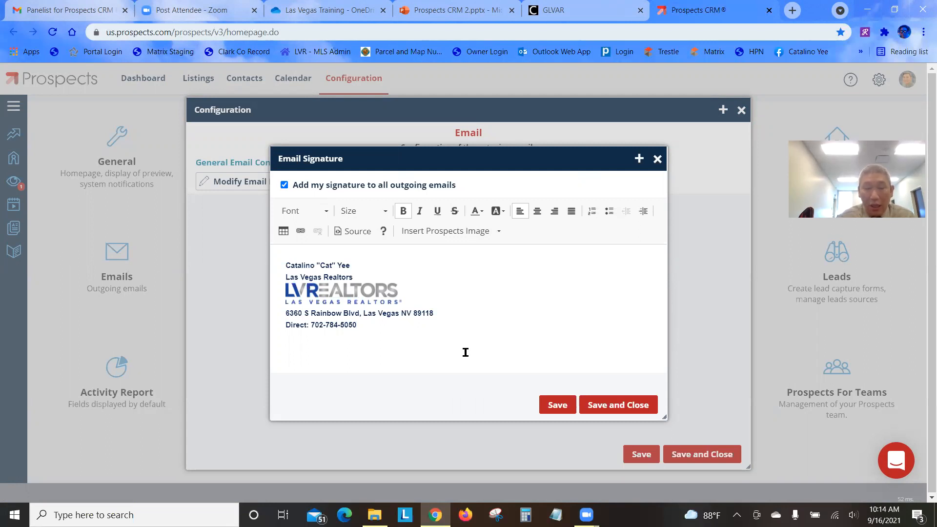
pyautogui.press('Return')
pyautogui.write('Emai')
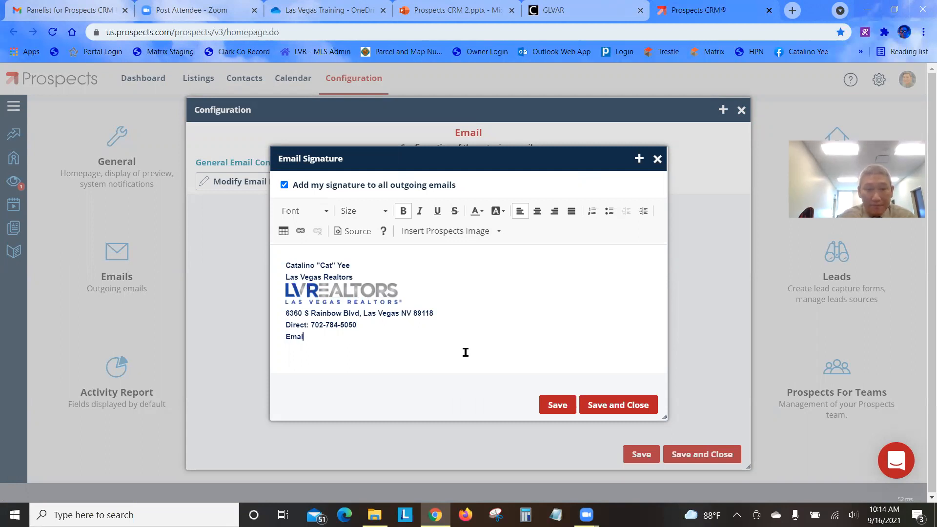
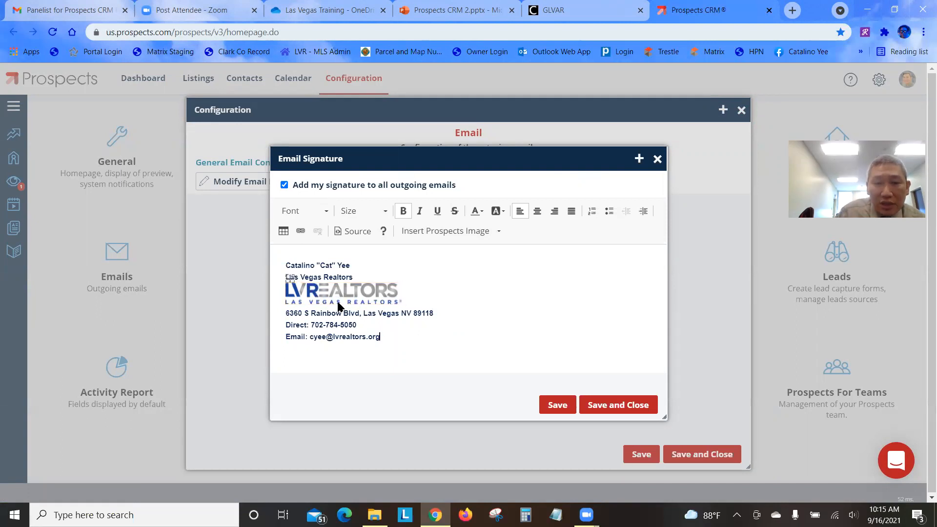
# Delete the Las Vegas Realtors line and the empty line beneath the name
pyautogui.moveTo(353, 278); pyautogui.dragTo(286, 274)
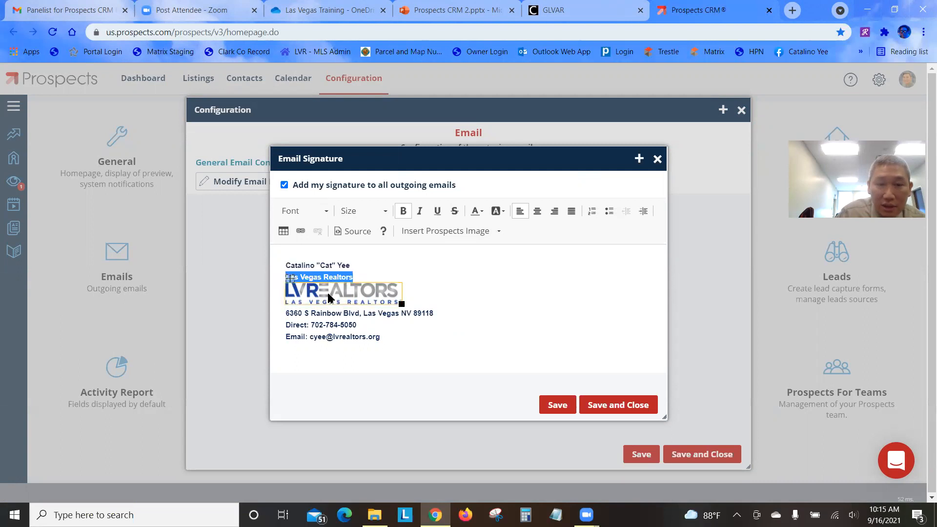
pyautogui.press('BackSpace')
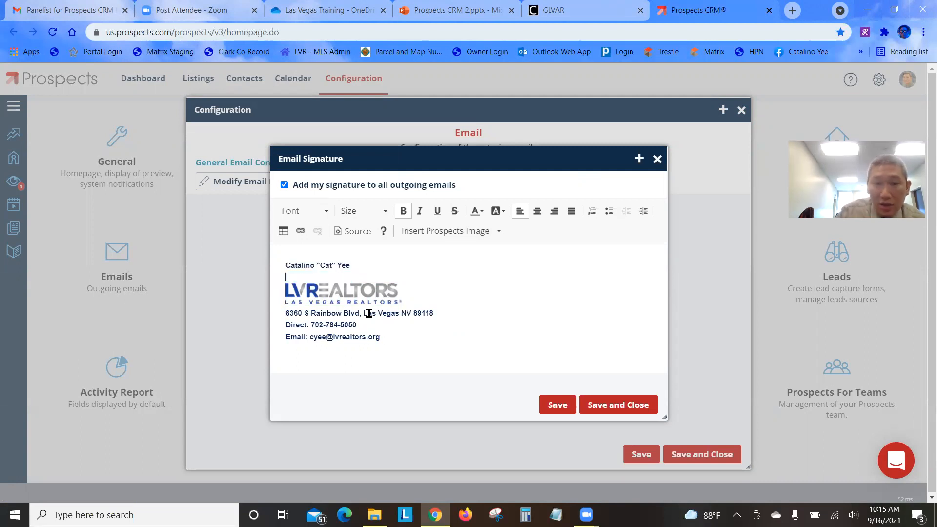
pyautogui.press('BackSpace')
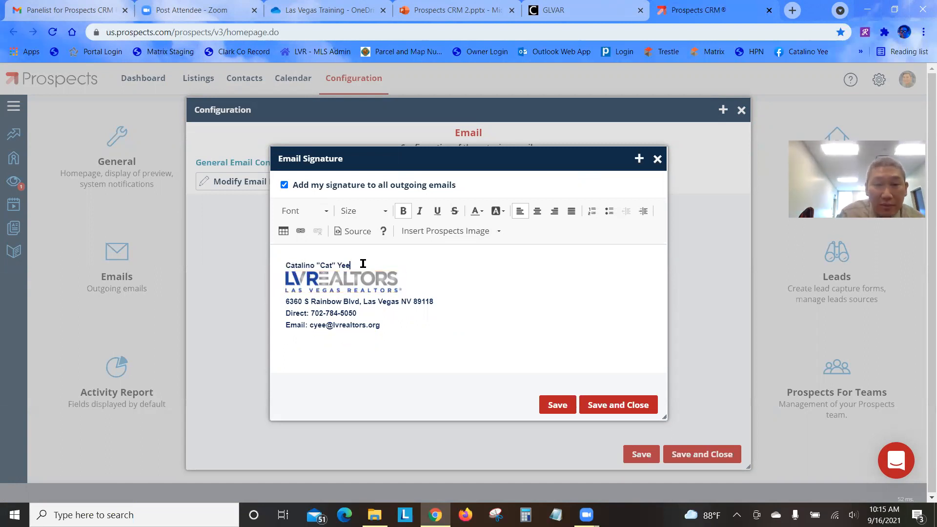
# Make the name line size 18 and italic
pyautogui.moveTo(350, 264); pyautogui.dragTo(280, 263)
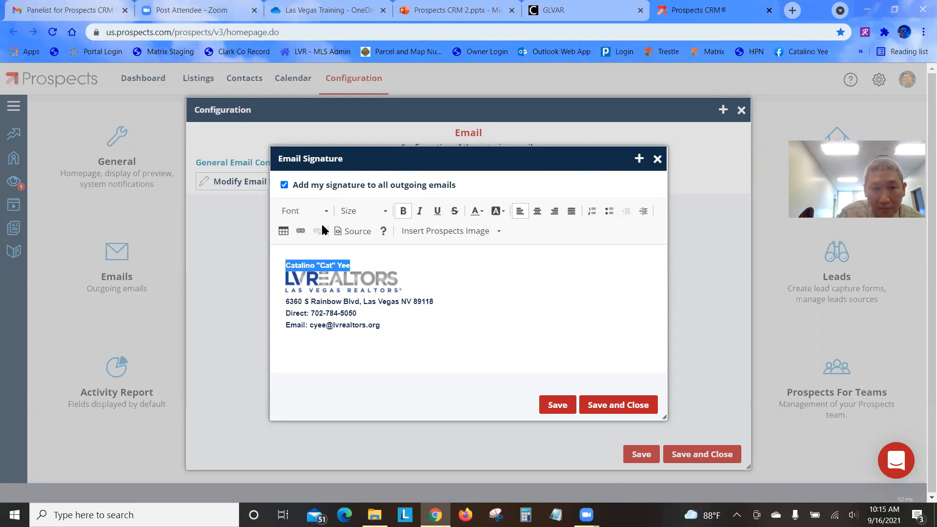
pyautogui.click(377, 215)
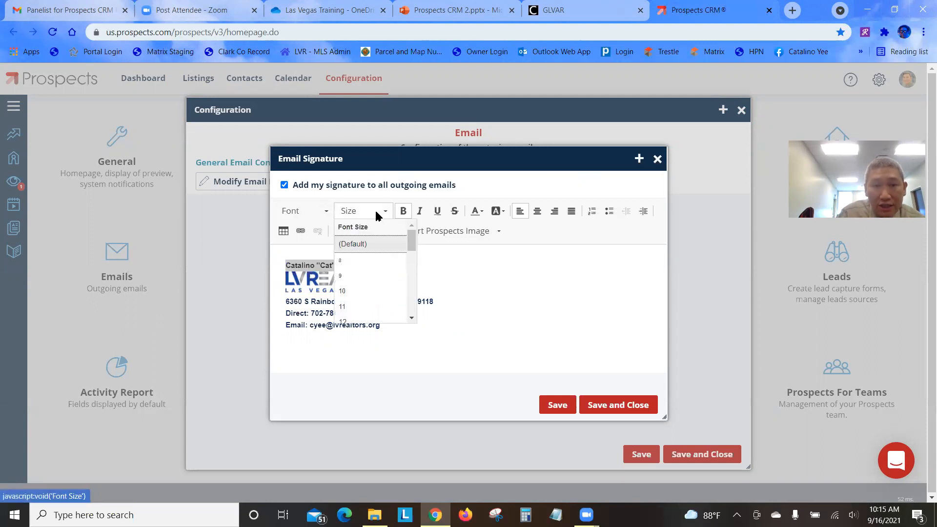
pyautogui.scroll(-3, 382, 293)
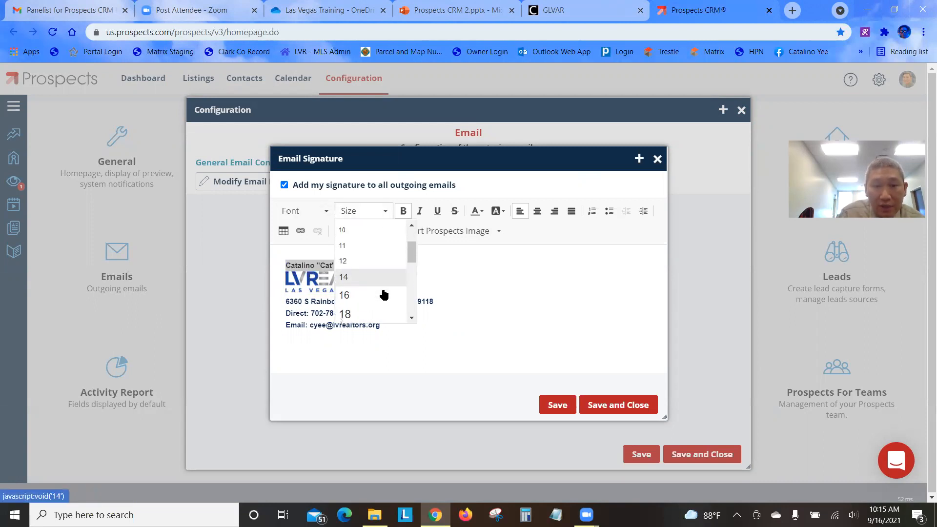
pyautogui.click(381, 315)
pyautogui.click(462, 295)
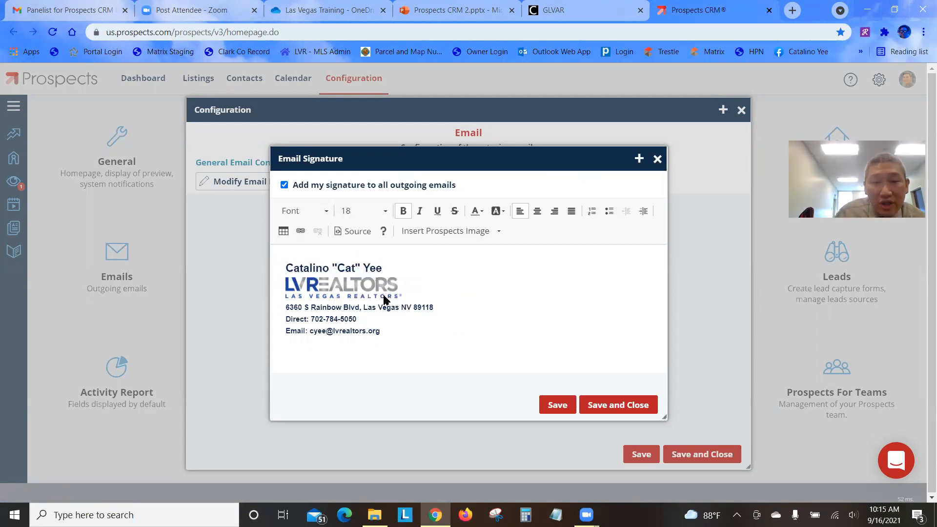
pyautogui.moveTo(383, 267); pyautogui.dragTo(284, 269)
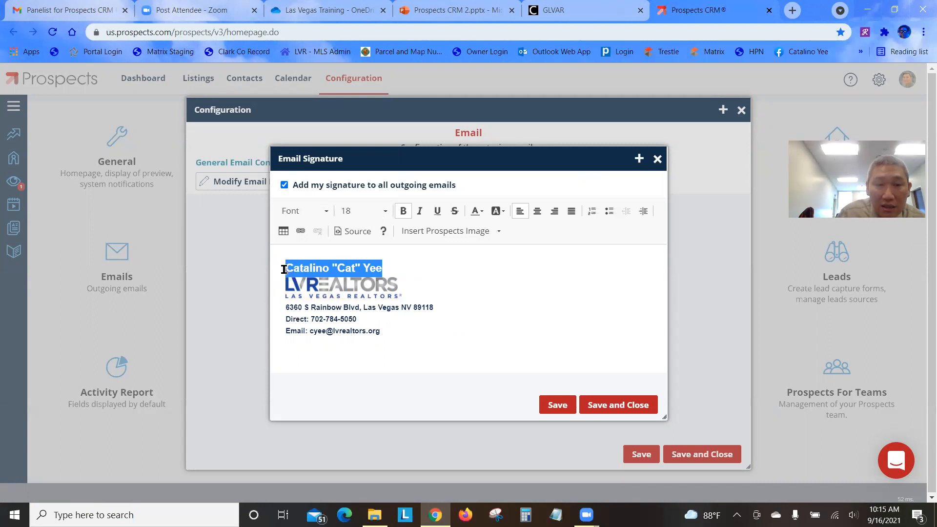
pyautogui.click(421, 212)
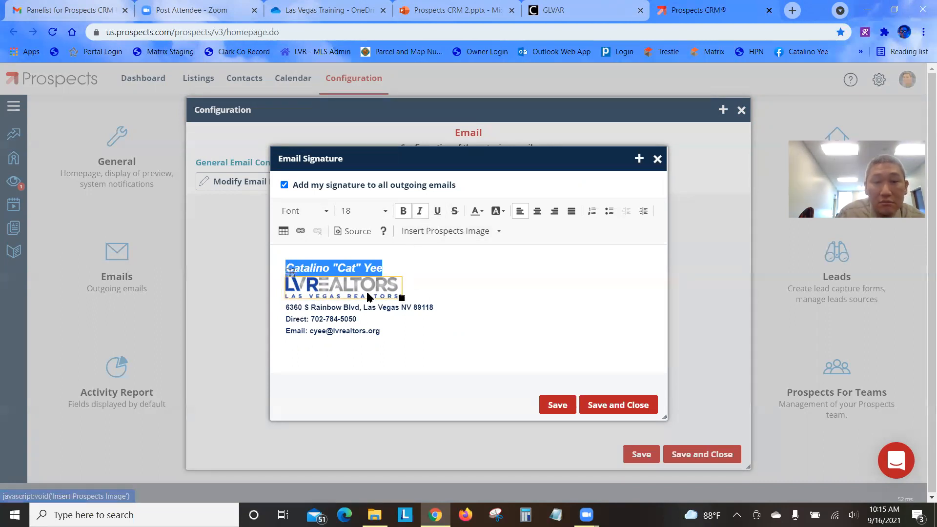
pyautogui.click(470, 279)
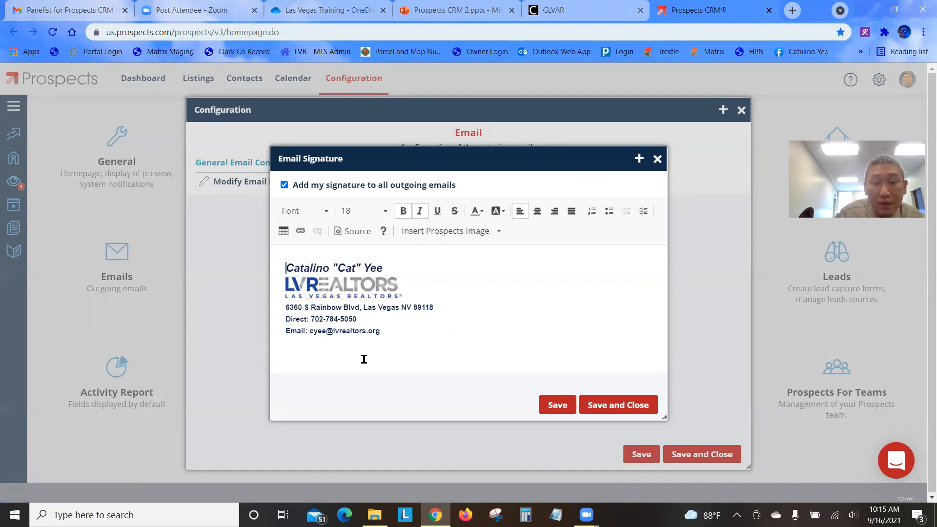
# Remove bold from the address, phone and email lines
pyautogui.moveTo(283, 308); pyautogui.dragTo(414, 327)
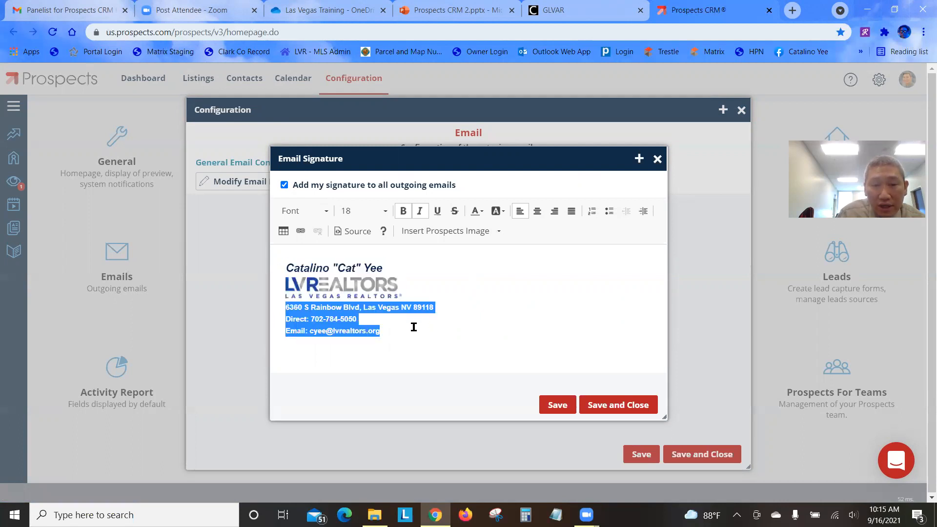
pyautogui.click(403, 211)
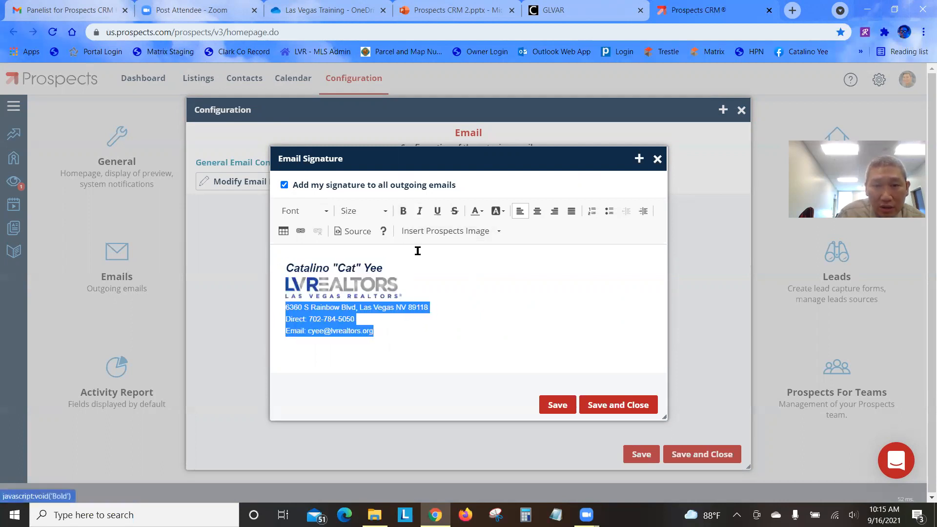
pyautogui.click(451, 345)
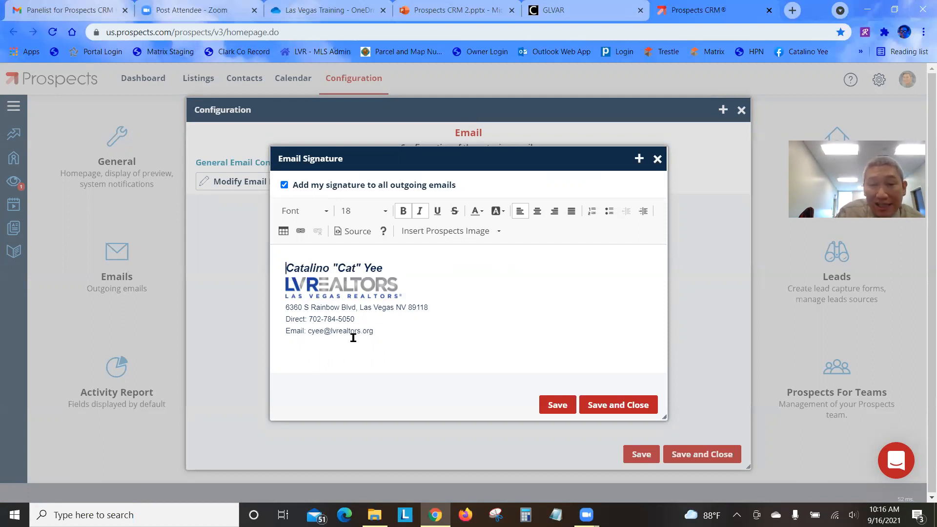
pyautogui.moveTo(374, 334); pyautogui.dragTo(308, 334)
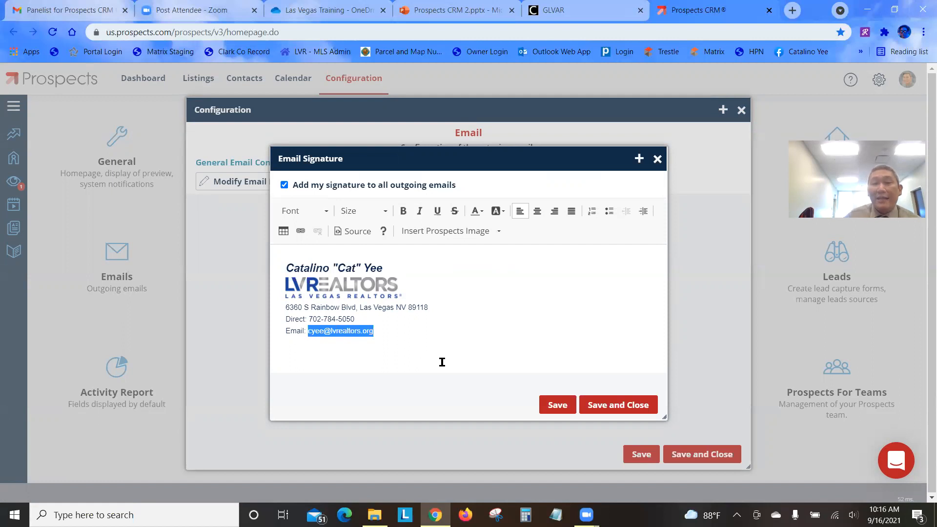
pyautogui.rightClick(330, 332)
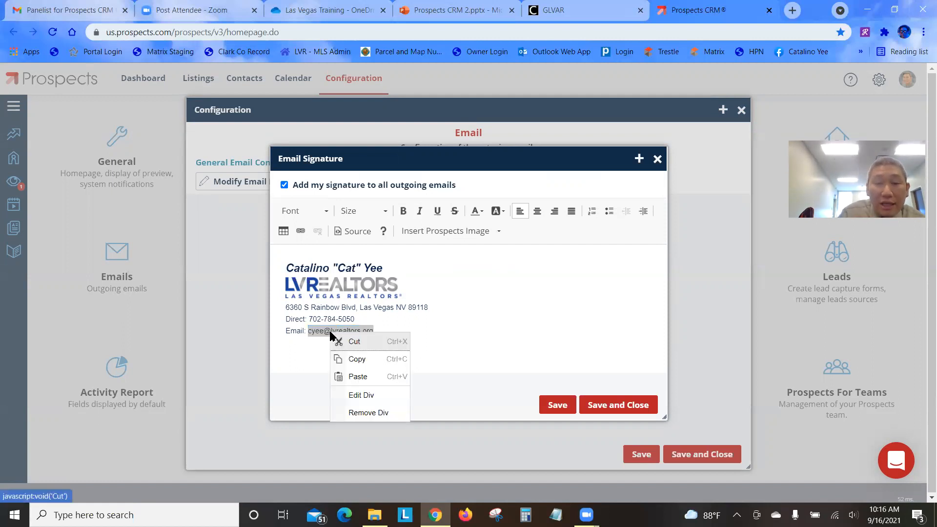
pyautogui.click(362, 360)
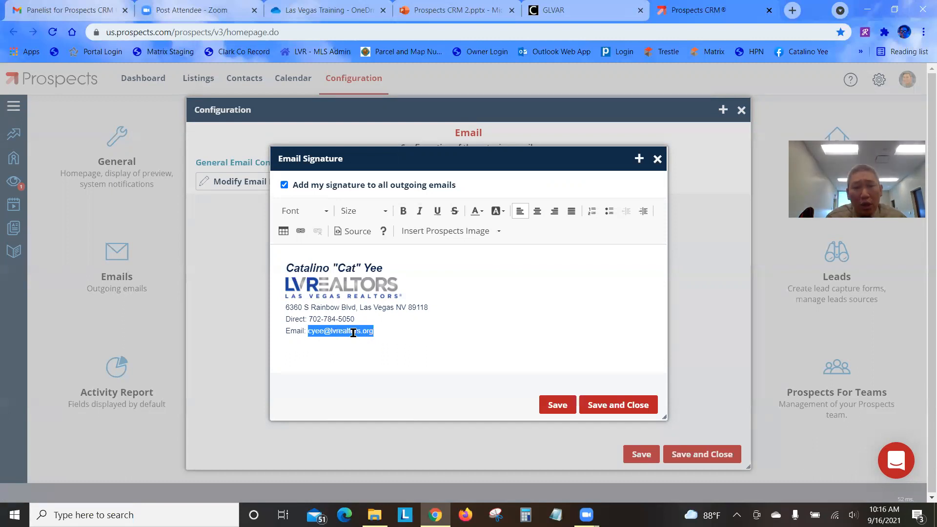
pyautogui.click(300, 231)
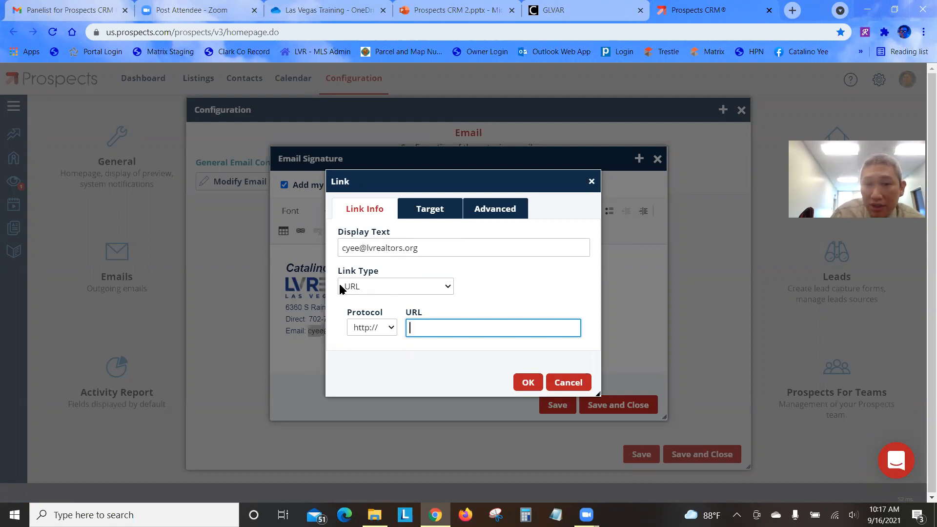
# Set the link type to E-mail and paste the agent's copied e-mail address as recipient
pyautogui.click(367, 284)
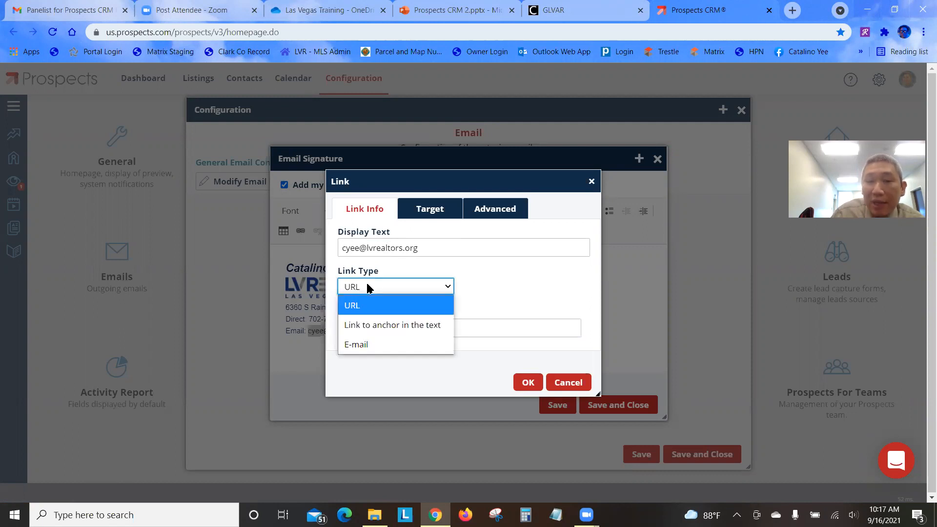
pyautogui.click(377, 347)
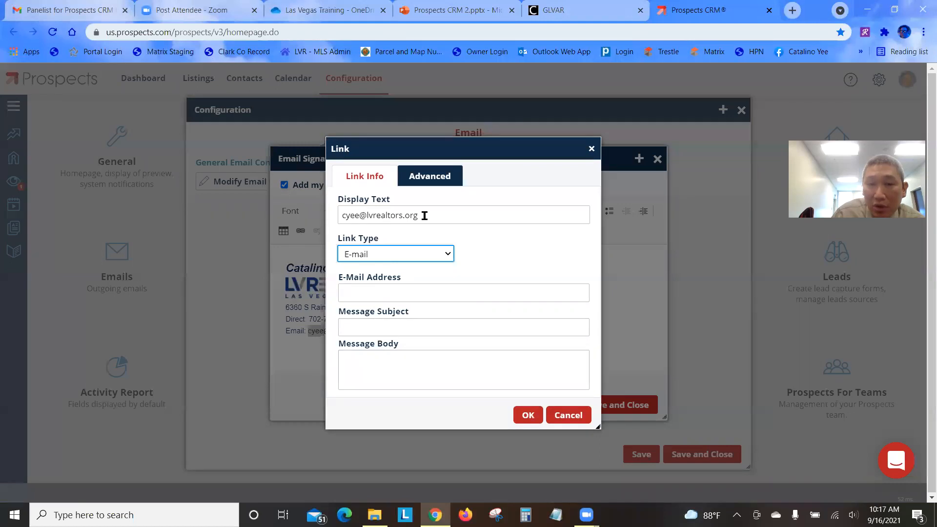
pyautogui.click(383, 291)
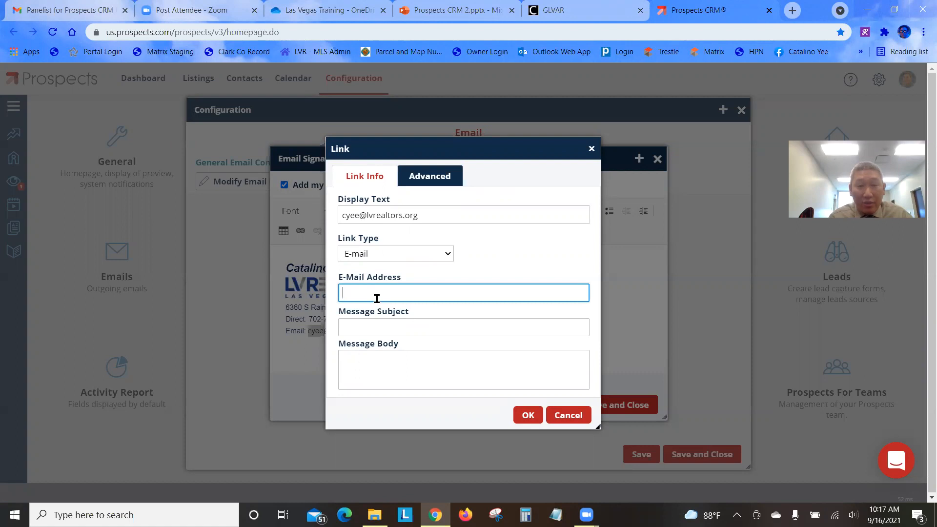
pyautogui.rightClick(378, 295)
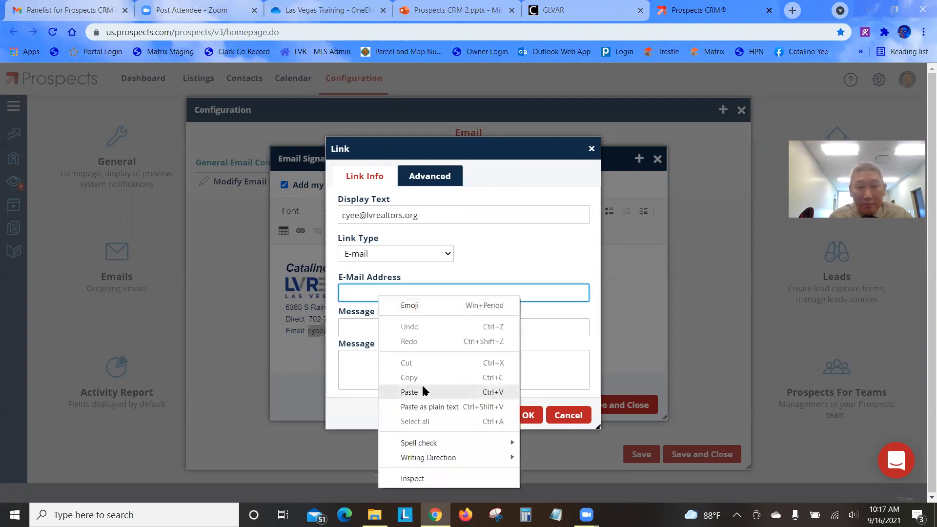
pyautogui.click(497, 396)
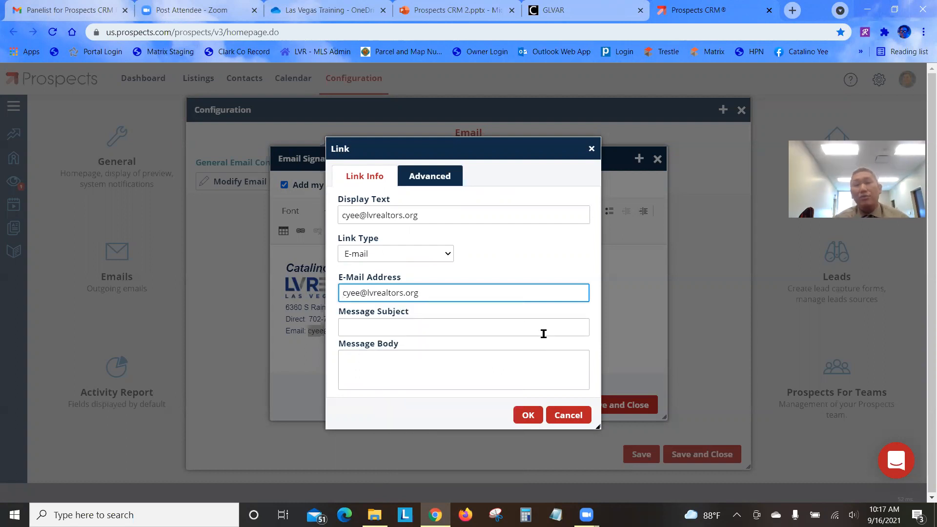
pyautogui.click(389, 329)
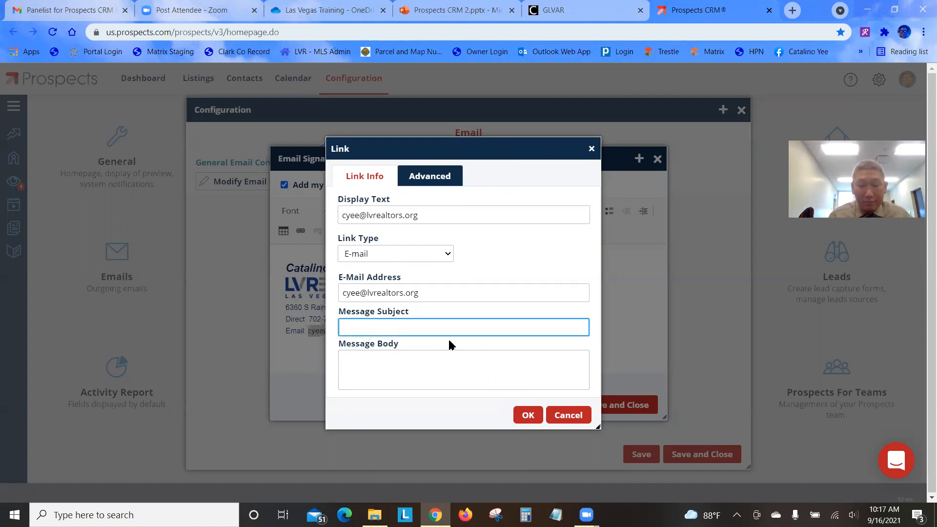
# Enter 'Real Estate Help' as the e-mail link's message subject
pyautogui.write('I nee')
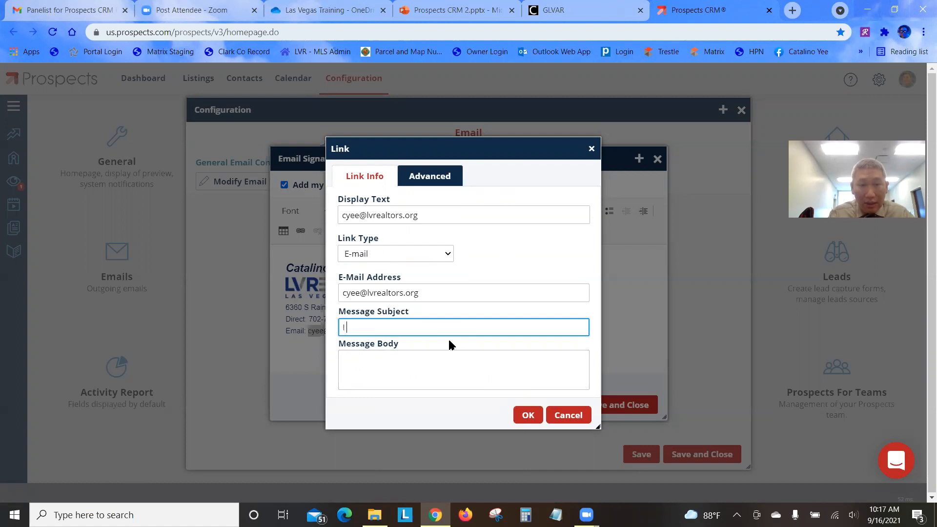
pyautogui.press('BackSpace')
pyautogui.press('BackSpace')
pyautogui.press('BackSpace')
pyautogui.press('BackSpace')
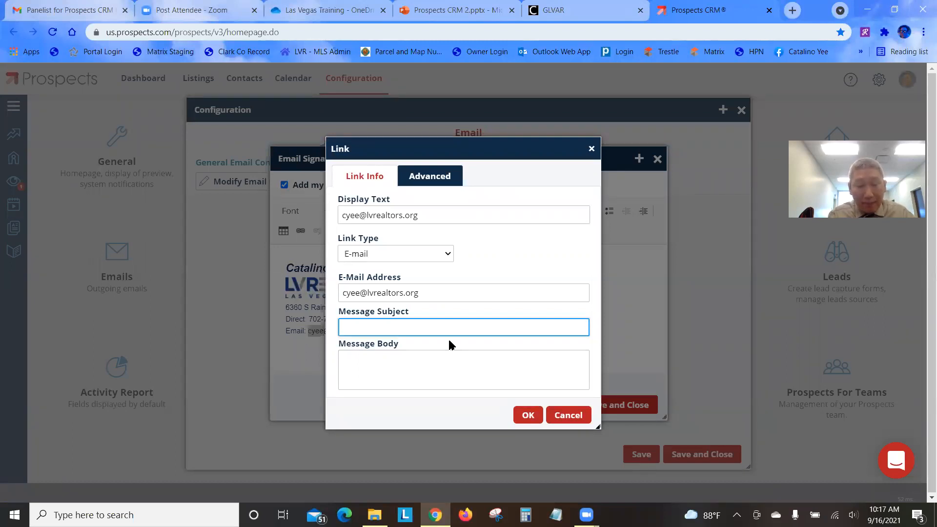
pyautogui.write('H')
pyautogui.press('BackSpace')
pyautogui.write('Real Estate Help')
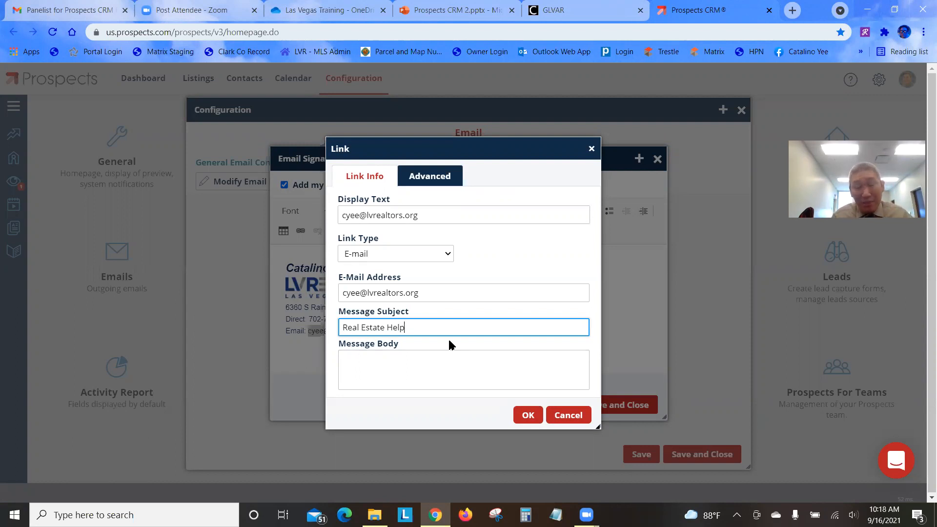
# Fill the message body with 'Are you buying or selling?' and 'I need help with:', then accept
pyautogui.click(446, 358)
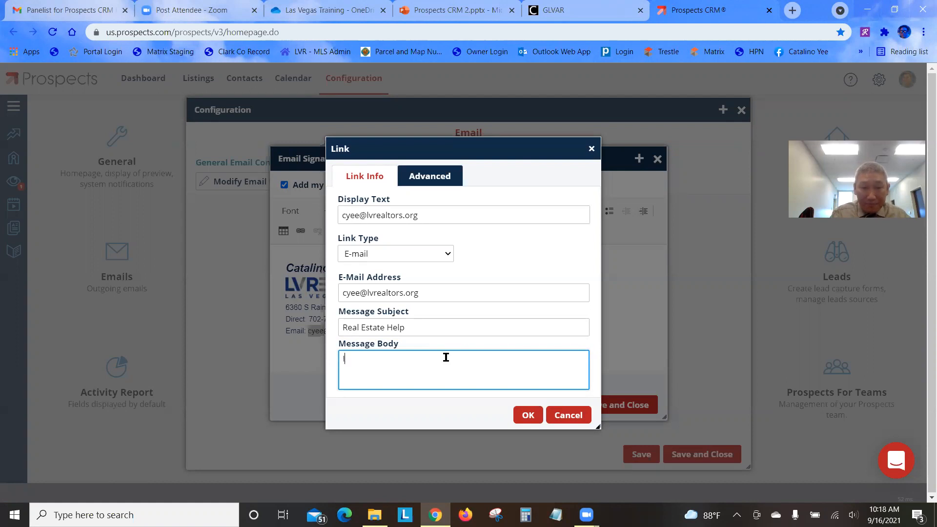
pyautogui.write('am')
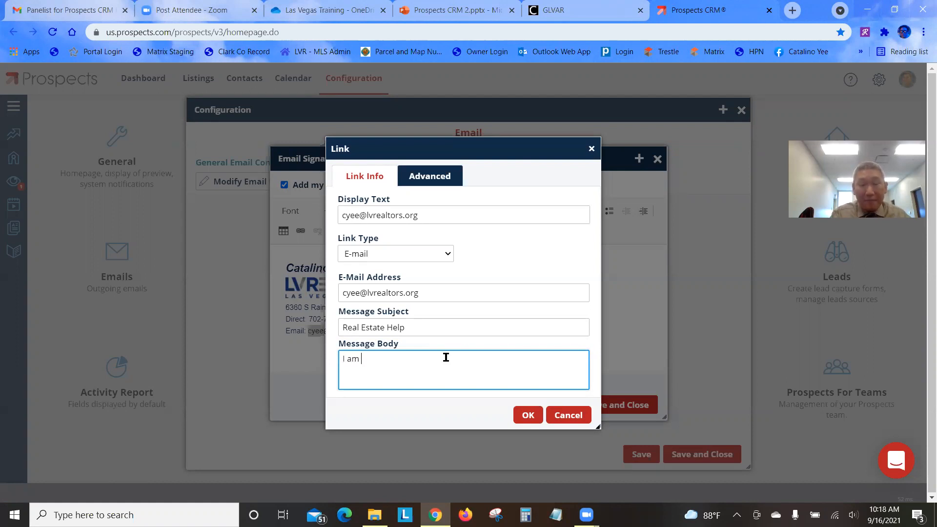
pyautogui.press('BackSpace')
pyautogui.press('BackSpace')
pyautogui.press('BackSpace')
pyautogui.press('BackSpace')
pyautogui.press('BackSpace')
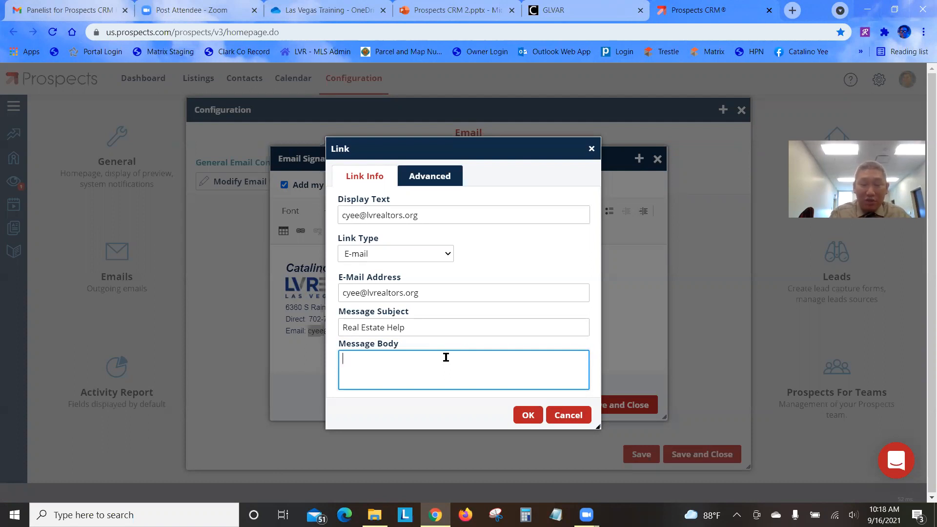
pyautogui.write('Ar')
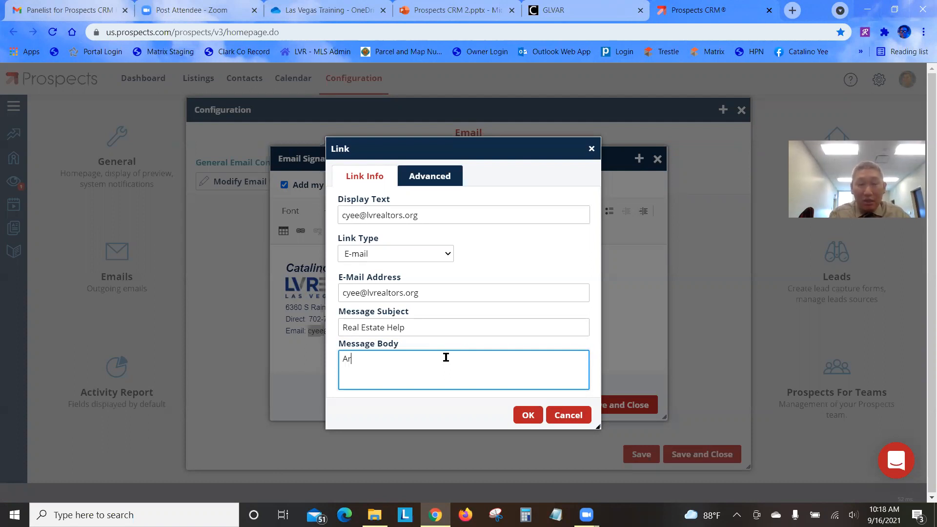
pyautogui.write('e you buying or s')
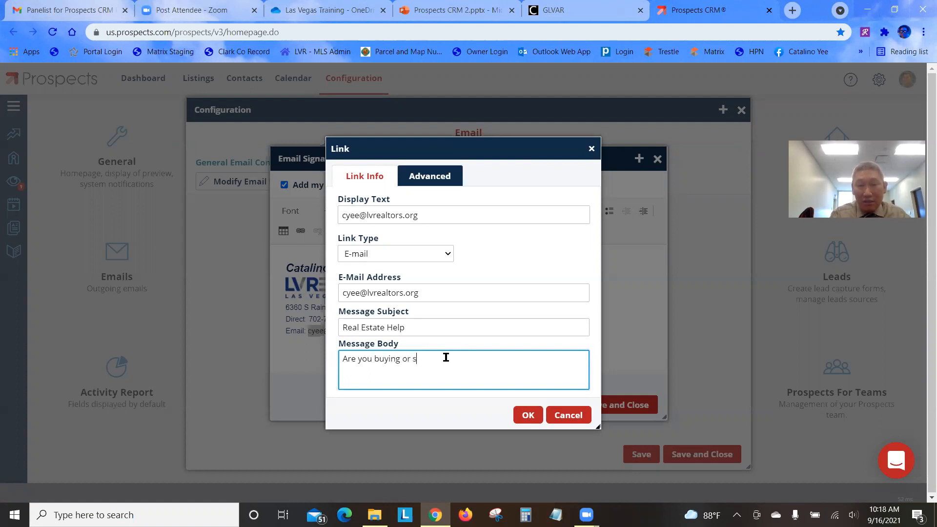
pyautogui.write('elling?')
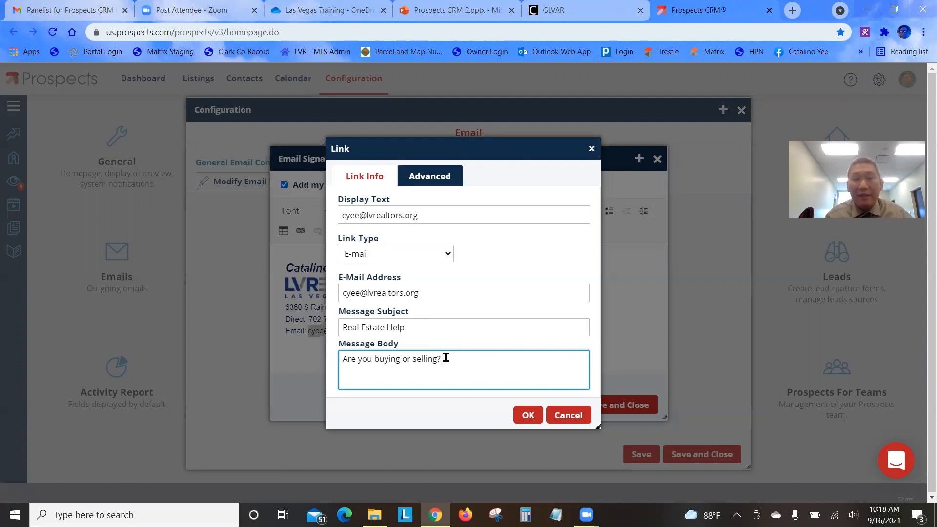
pyautogui.press('Return')
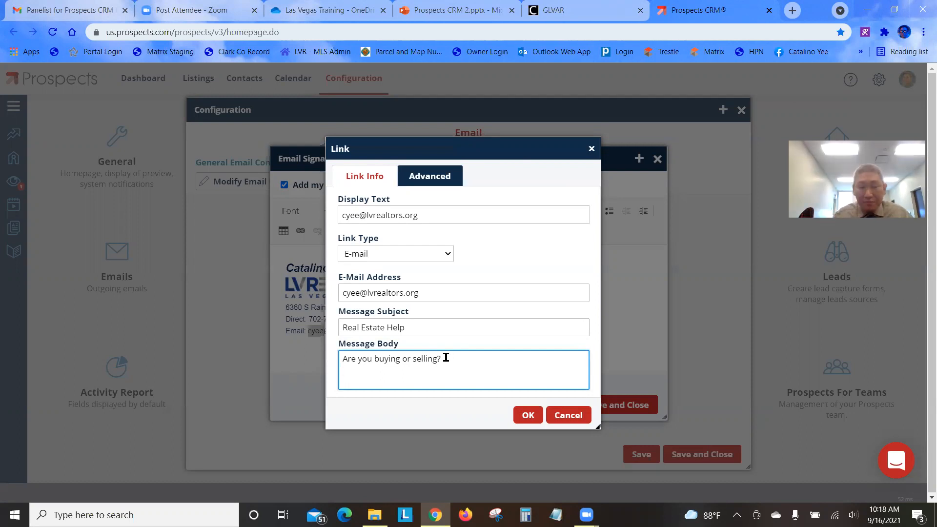
pyautogui.write('I ned')
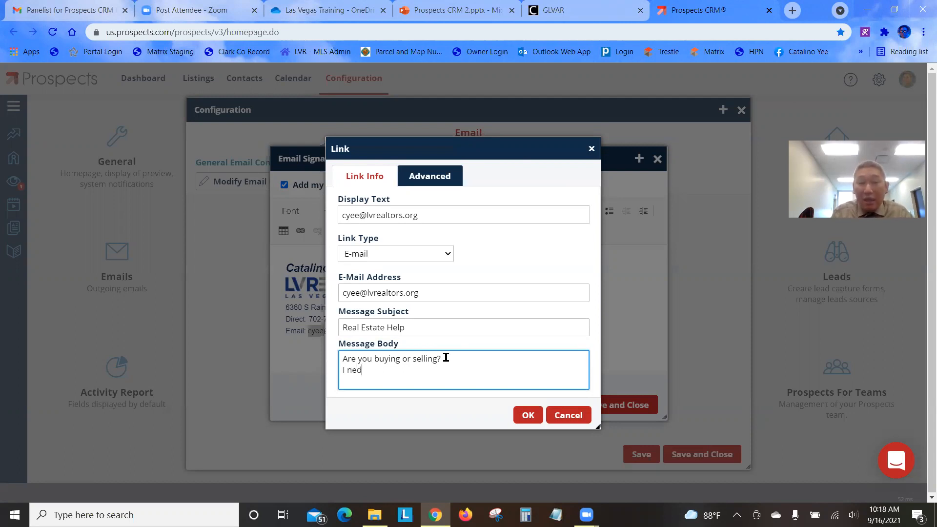
pyautogui.press('BackSpace')
pyautogui.write('ed help with')
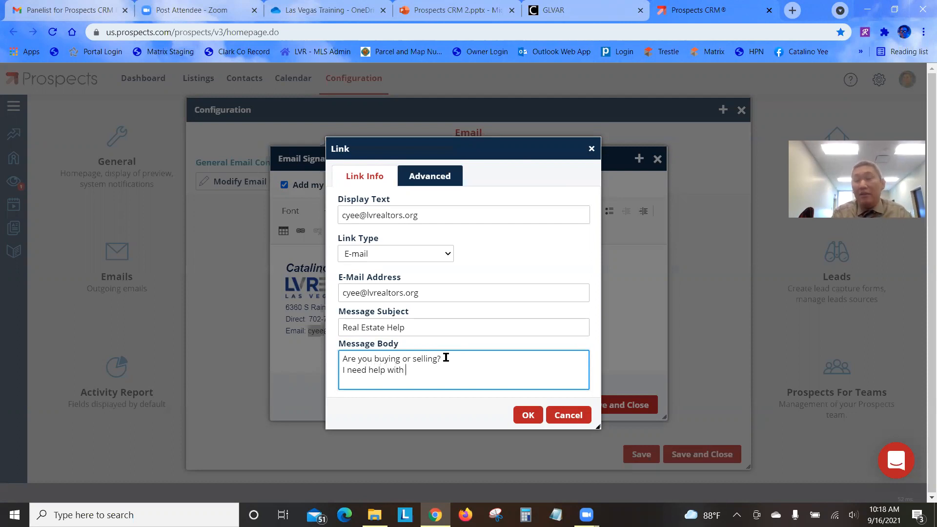
pyautogui.write(':')
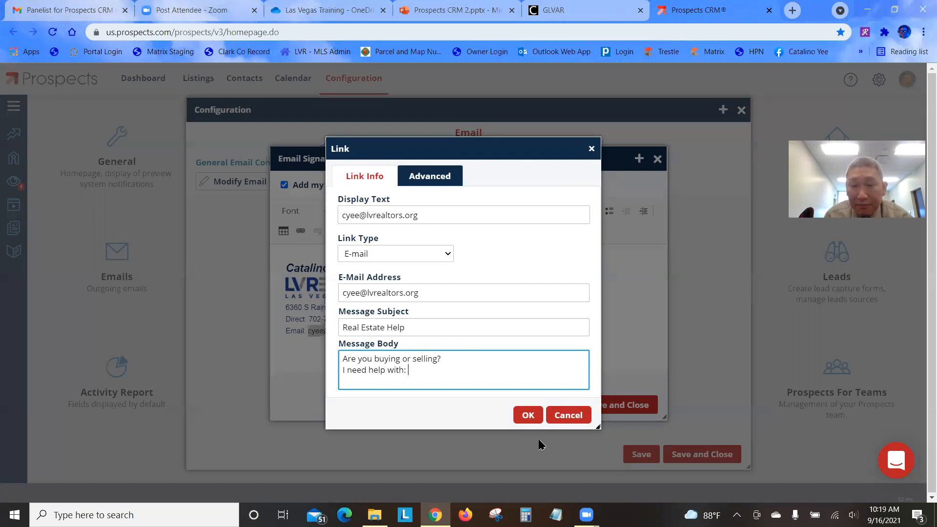
pyautogui.click(526, 416)
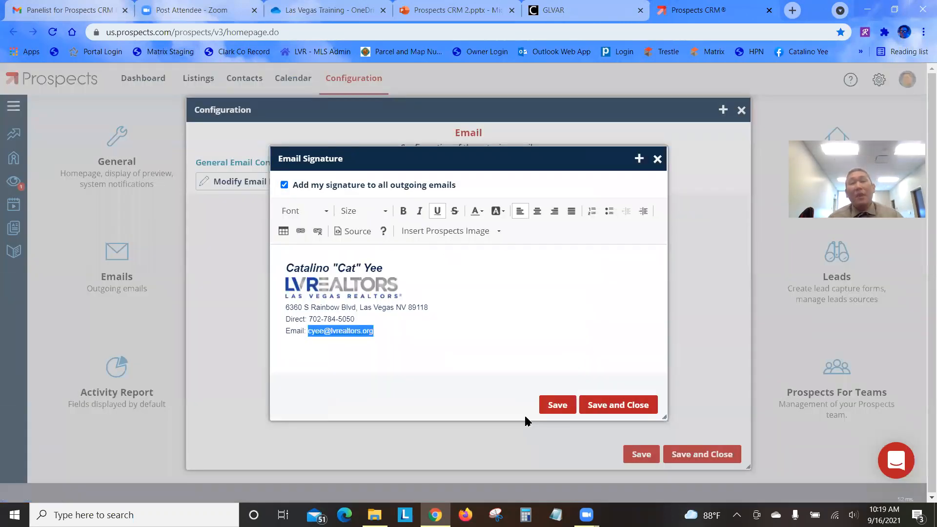
# Save the updated e-mail signature and close the signature editor
pyautogui.click(415, 347)
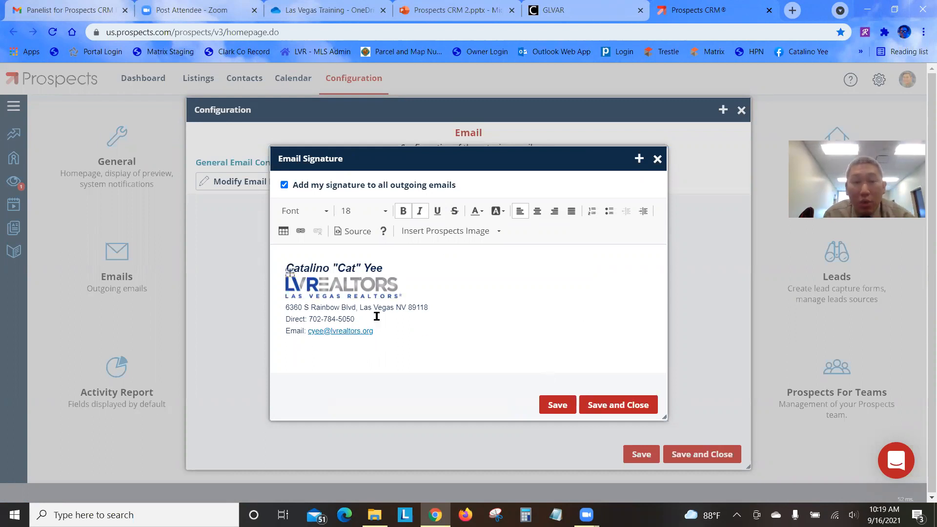
pyautogui.click(618, 407)
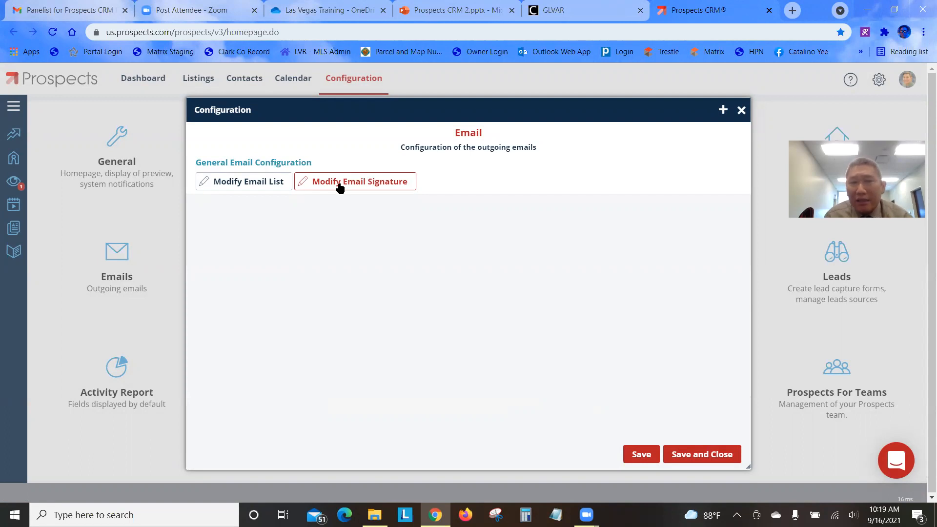
# Open the default sending address's settings and select the nickname in the Sender's name field
pyautogui.click(239, 183)
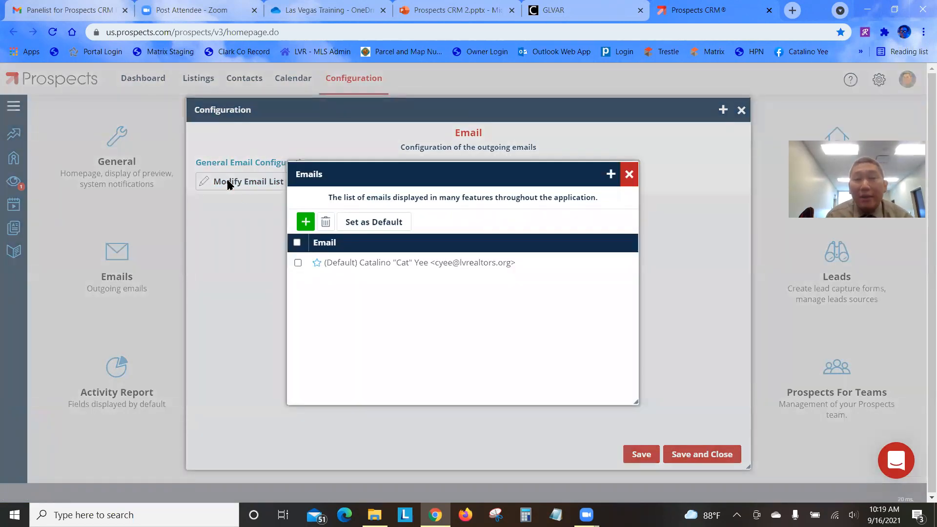
pyautogui.doubleClick(413, 263)
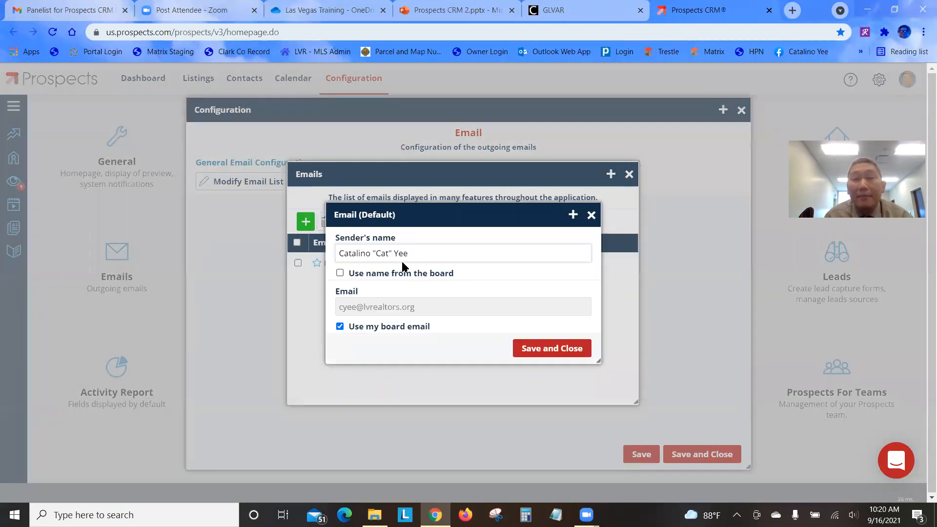
pyautogui.moveTo(418, 250); pyautogui.dragTo(313, 249)
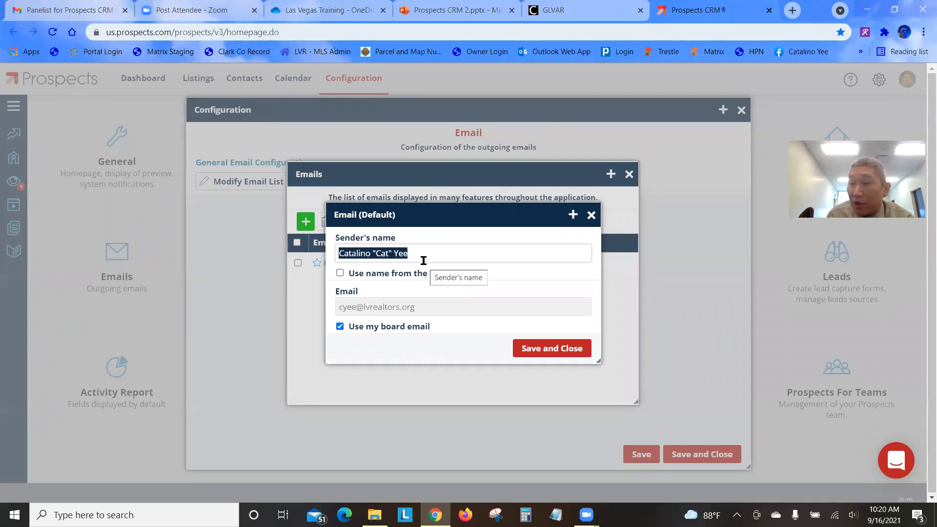
pyautogui.click(384, 258)
pyautogui.doubleClick(383, 255)
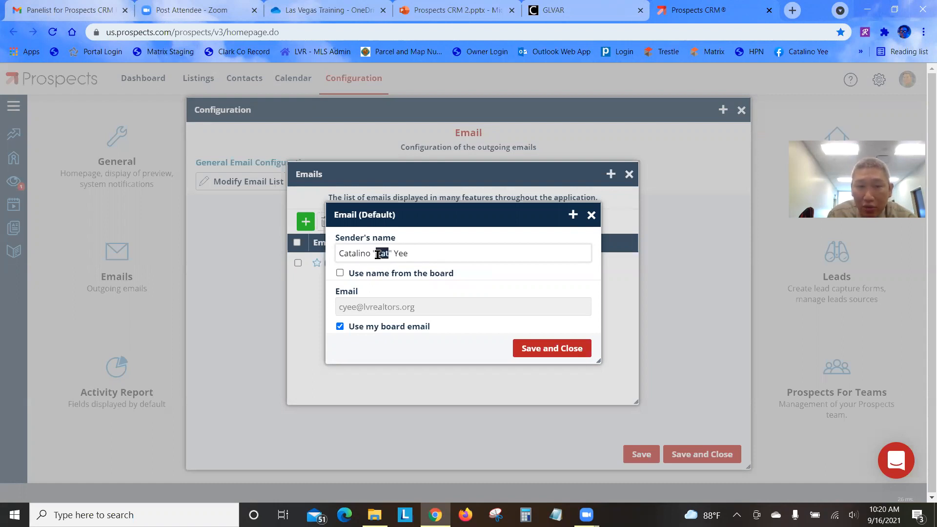
pyautogui.click(394, 284)
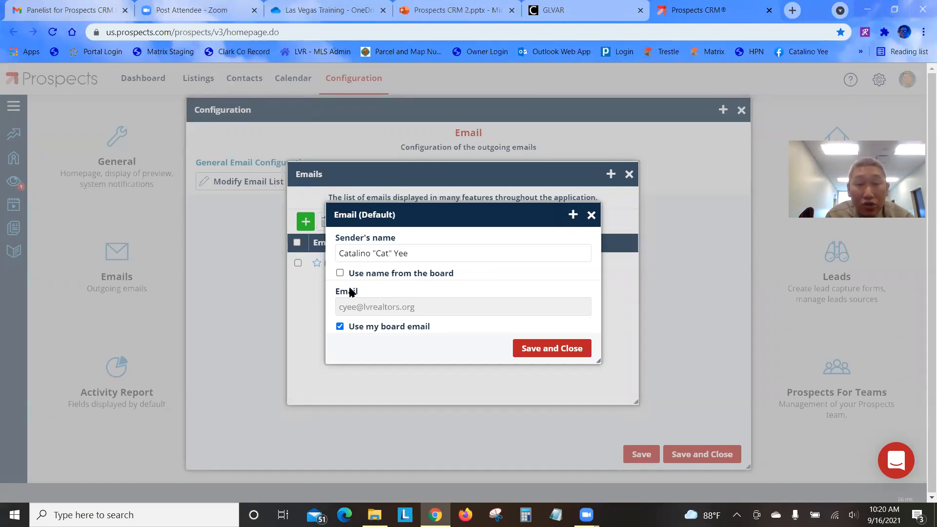
# Toggle 'Use name from the board' on and off, then retype the quoted nickname in Sender's name
pyautogui.click(340, 274)
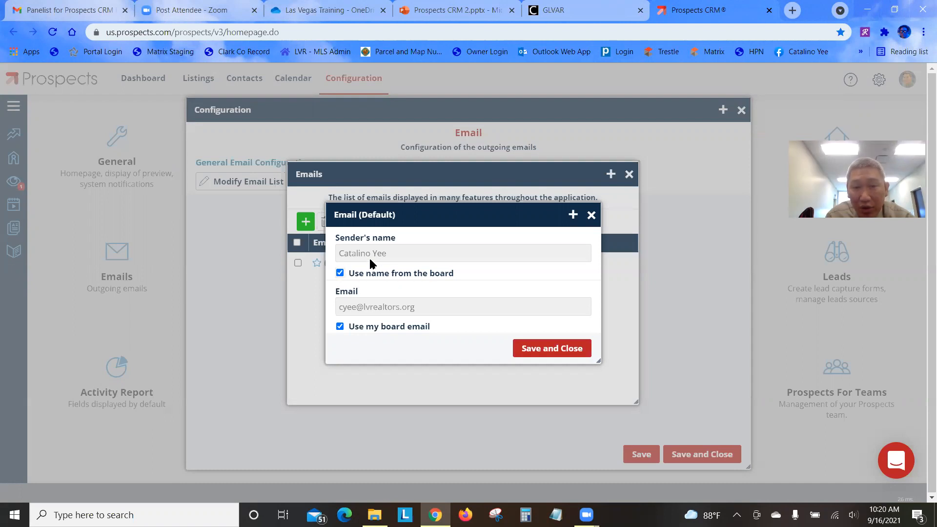
pyautogui.click(340, 273)
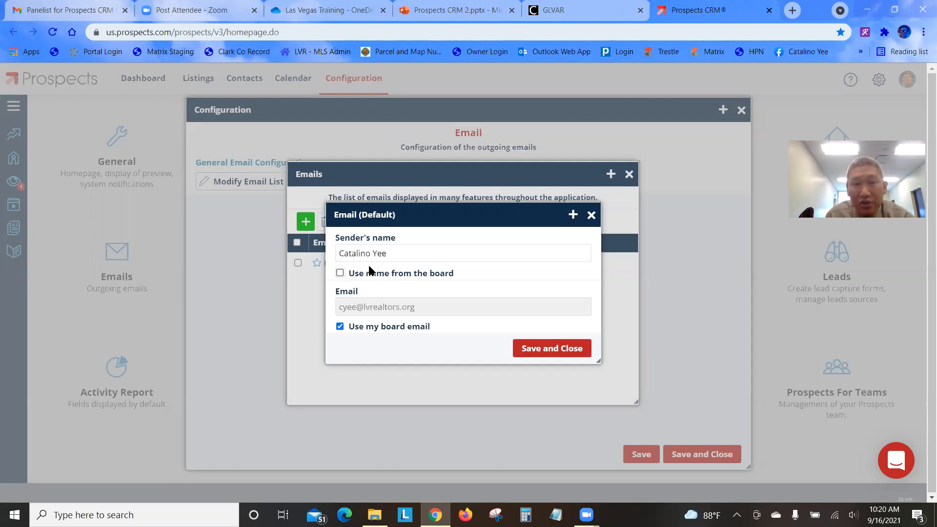
pyautogui.click(370, 255)
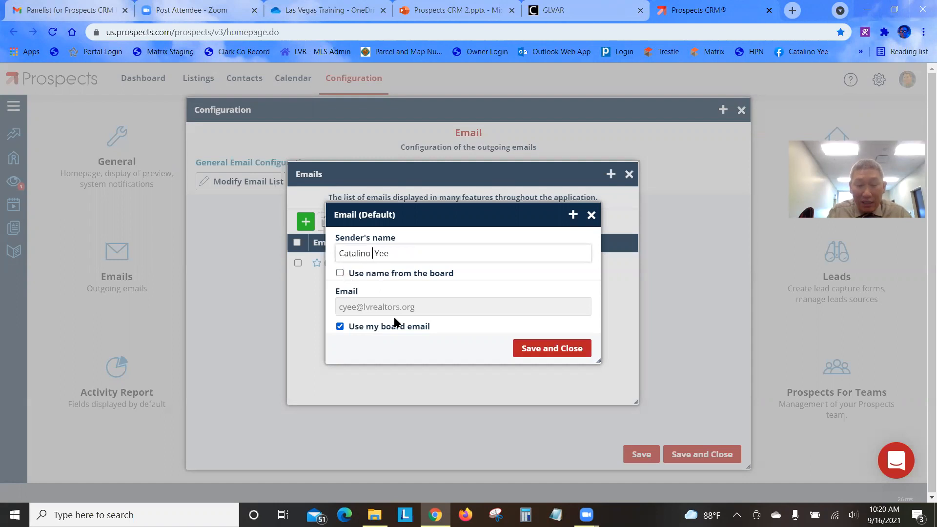
pyautogui.write('"Cat"')
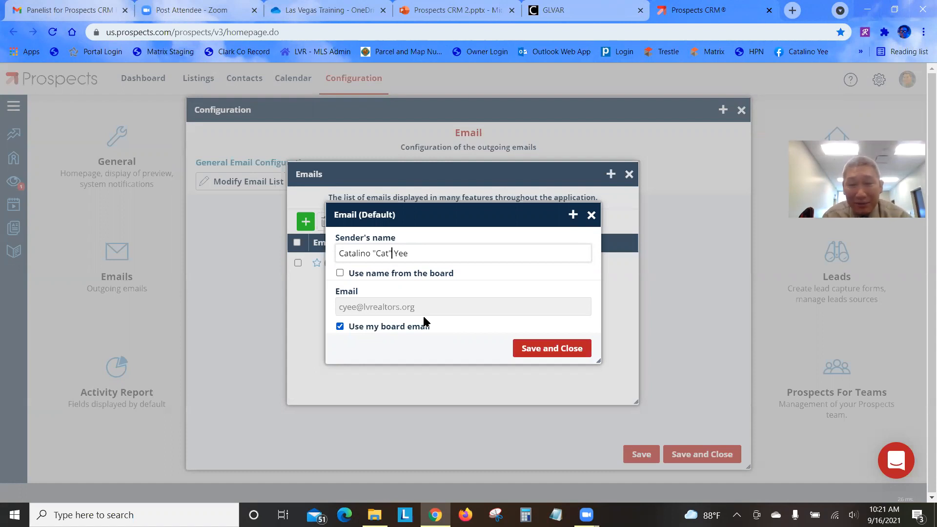
# Save the sender's name and close the email address list and the Configuration window
pyautogui.click(545, 350)
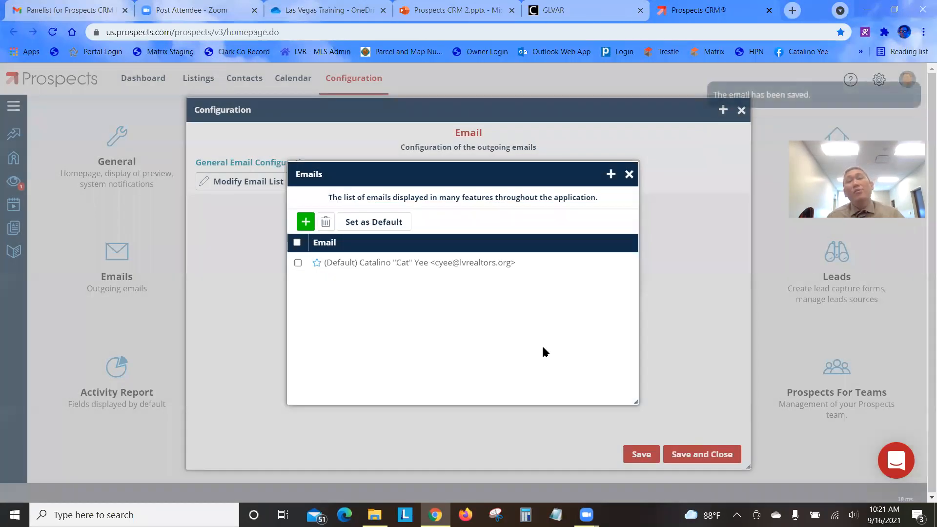
pyautogui.click(628, 175)
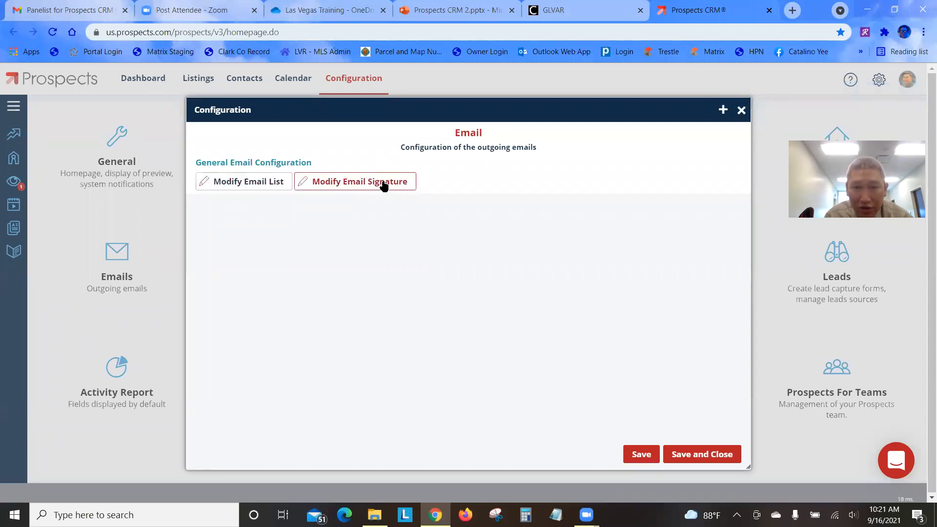
pyautogui.click(681, 454)
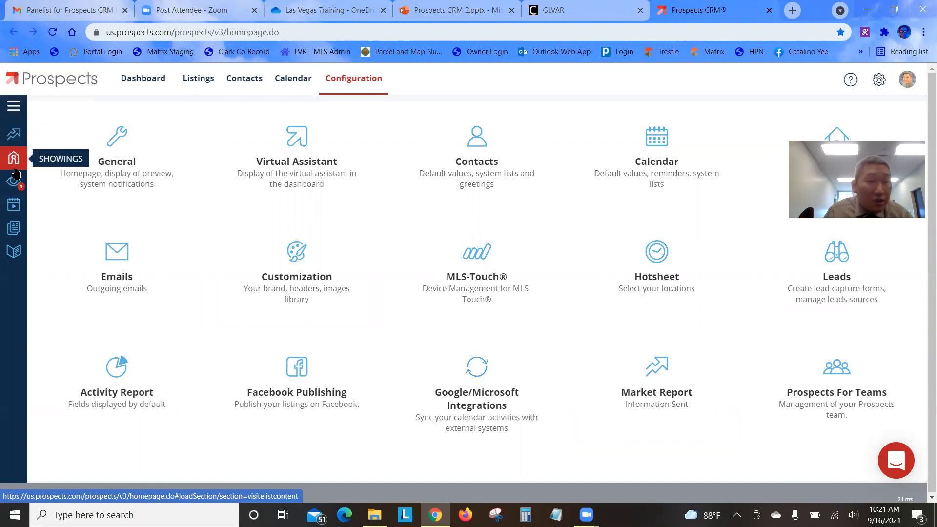
pyautogui.click(16, 233)
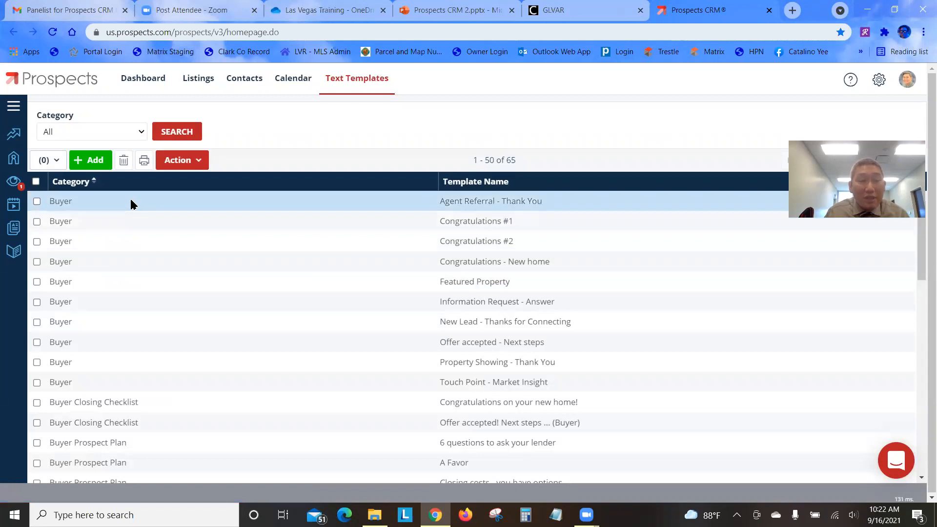
# Scroll through the 65 text templates, browsing categories such as Holidays, Prospecting and Seller
pyautogui.scroll(-3, 122, 365)
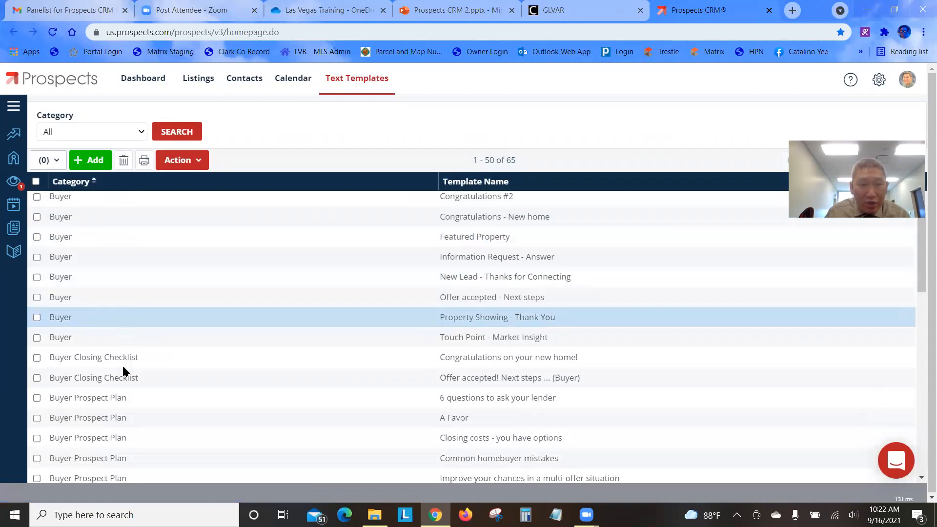
pyautogui.scroll(-1, 123, 371)
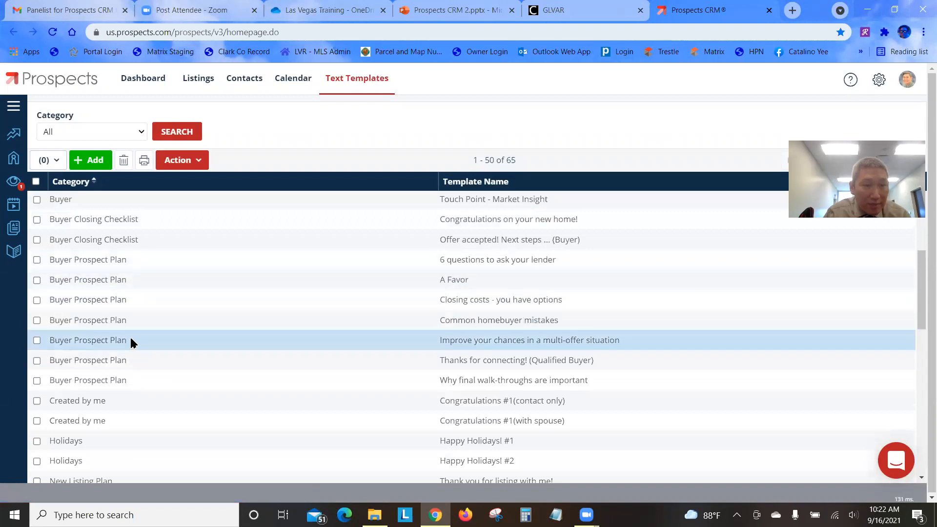
pyautogui.scroll(-3, 130, 342)
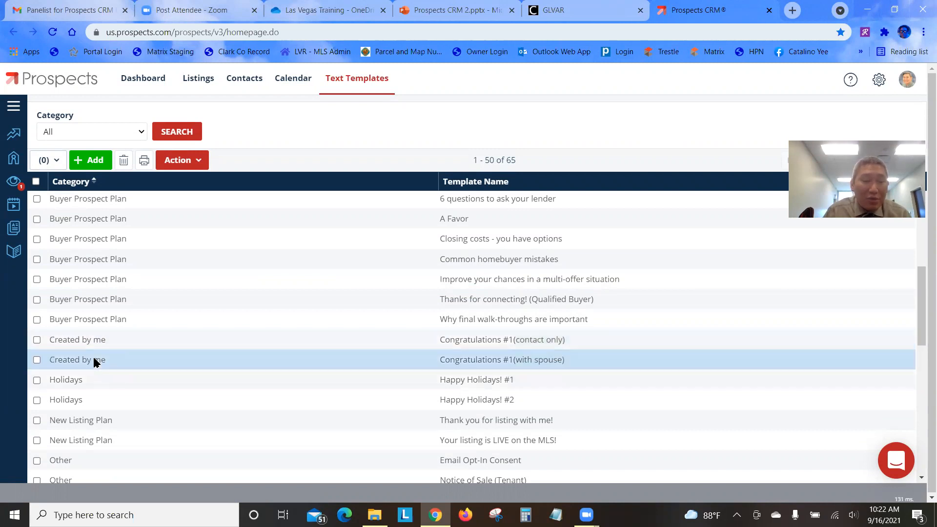
pyautogui.scroll(-1, 130, 383)
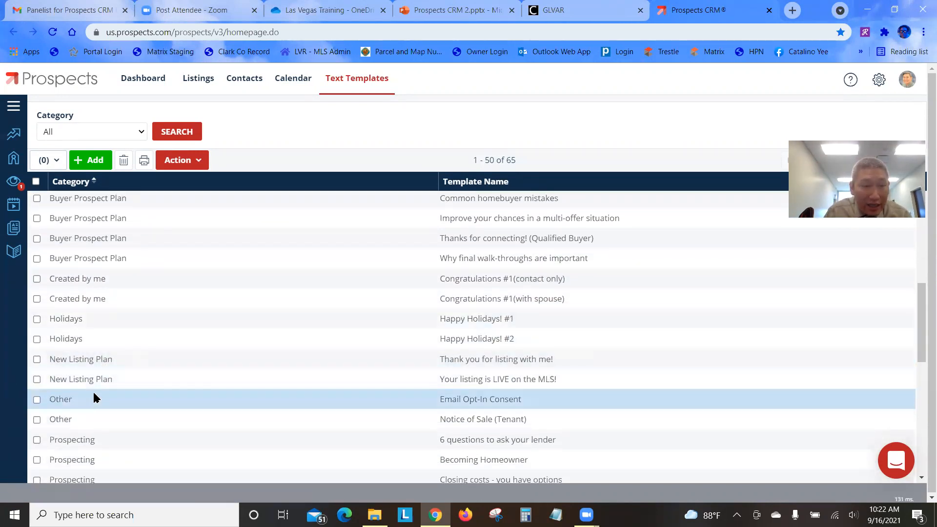
pyautogui.scroll(-2, 91, 443)
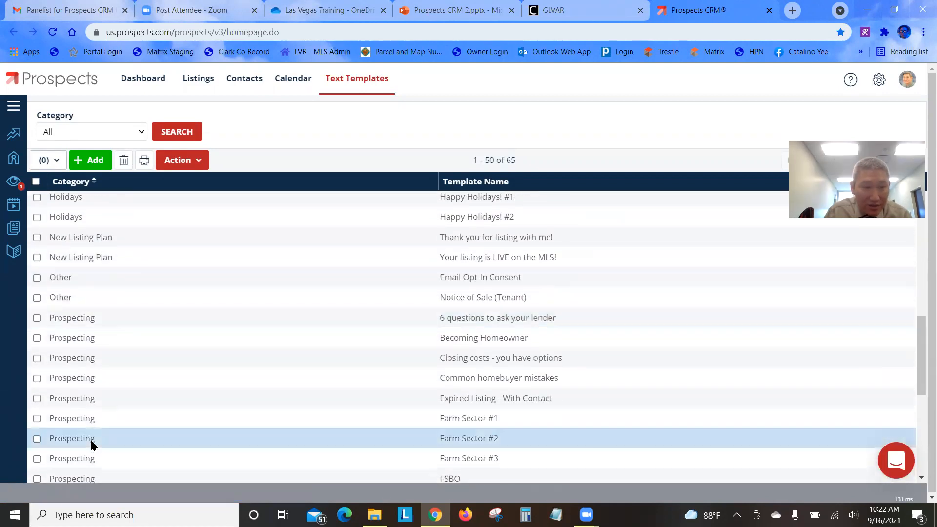
pyautogui.scroll(-1, 91, 444)
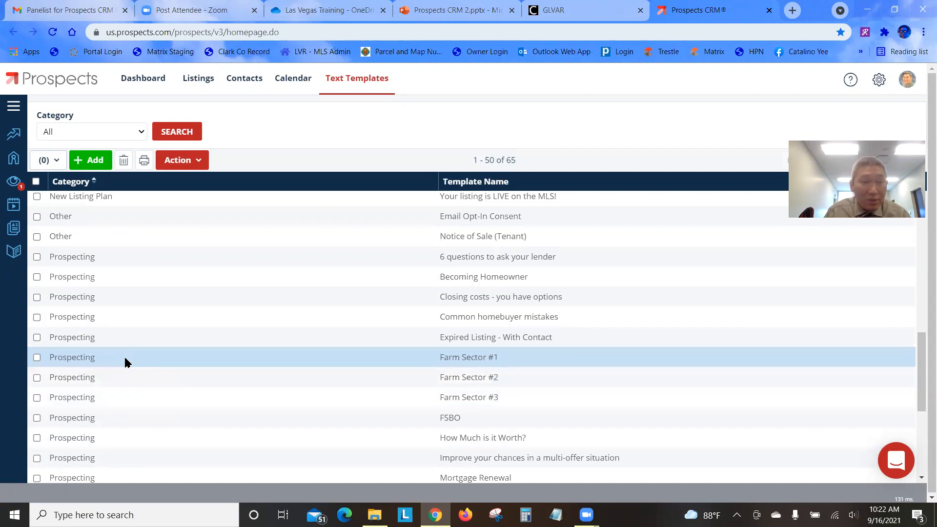
pyautogui.scroll(-4, 125, 341)
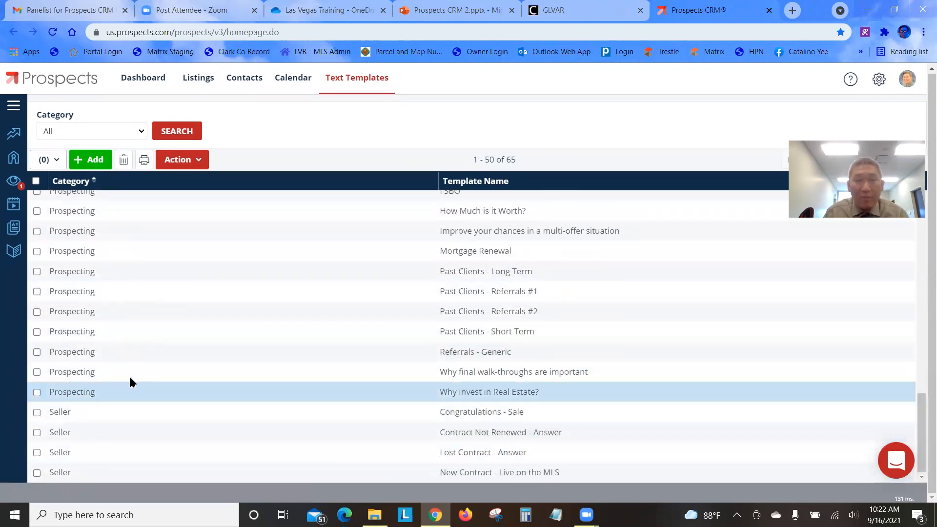
pyautogui.scroll(12, 130, 376)
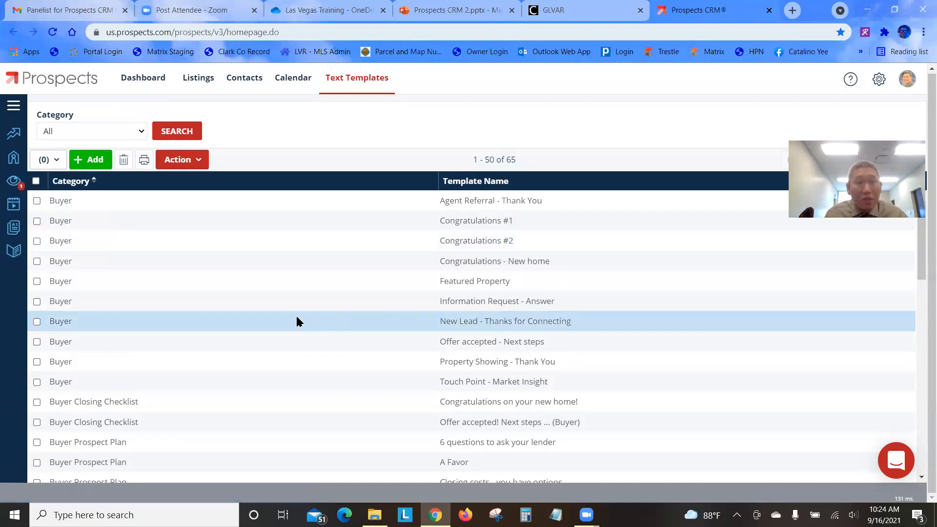
# Open Congratulations #2 and create the copy 'Congratulations #2(2)', declining to save the original
pyautogui.doubleClick(485, 245)
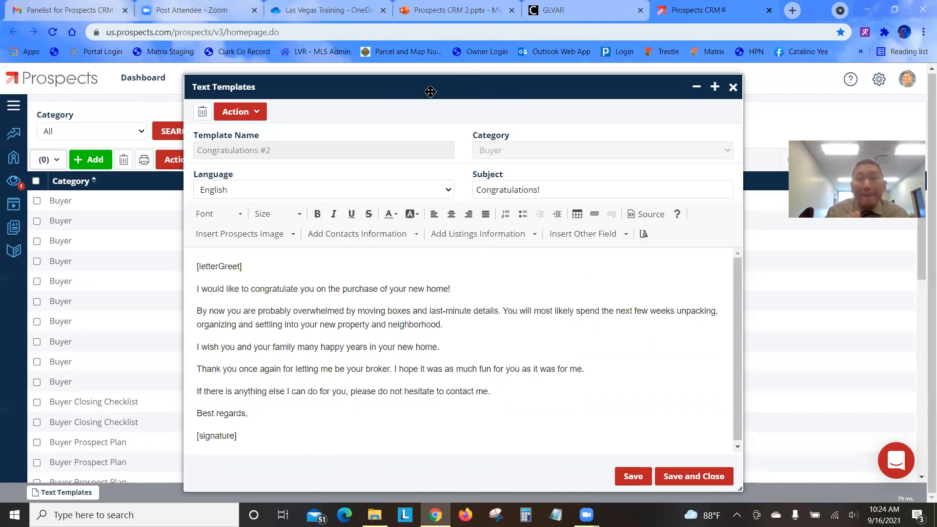
pyautogui.click(267, 271)
pyautogui.write('mj')
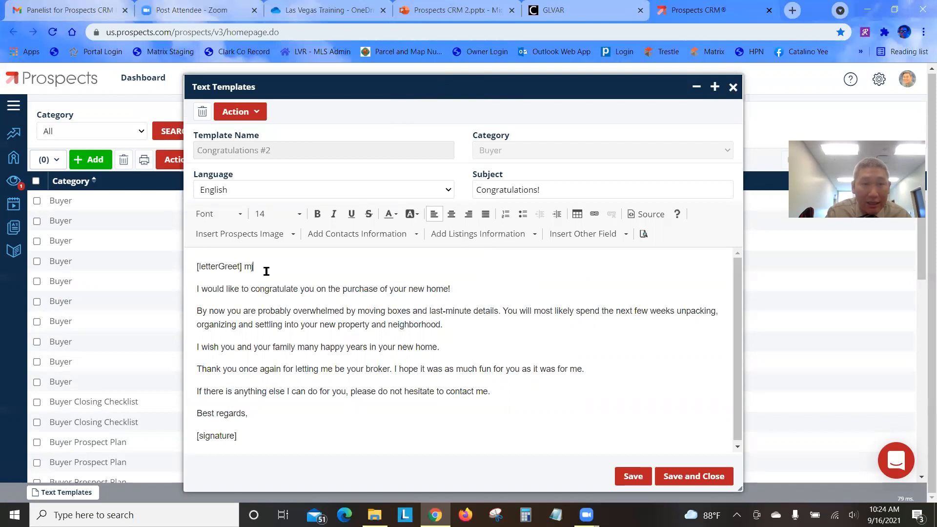
pyautogui.press('BackSpace')
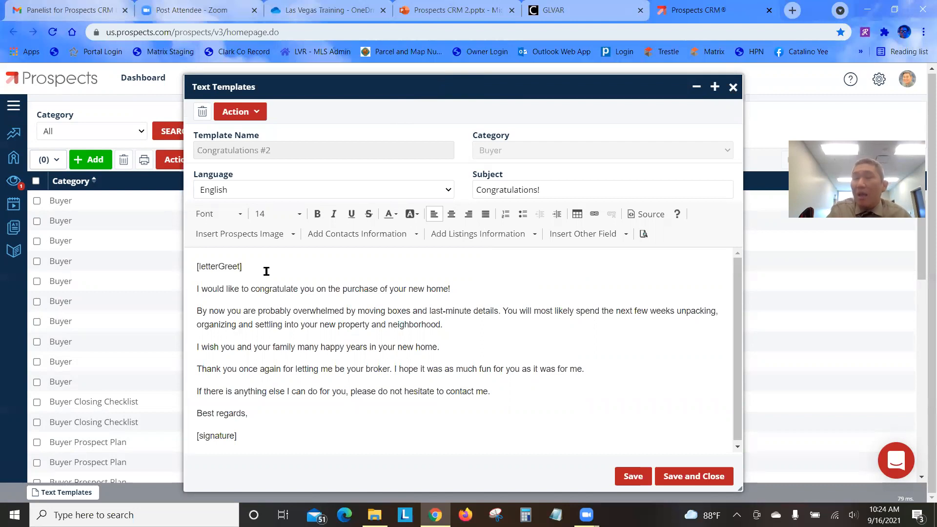
pyautogui.click(252, 120)
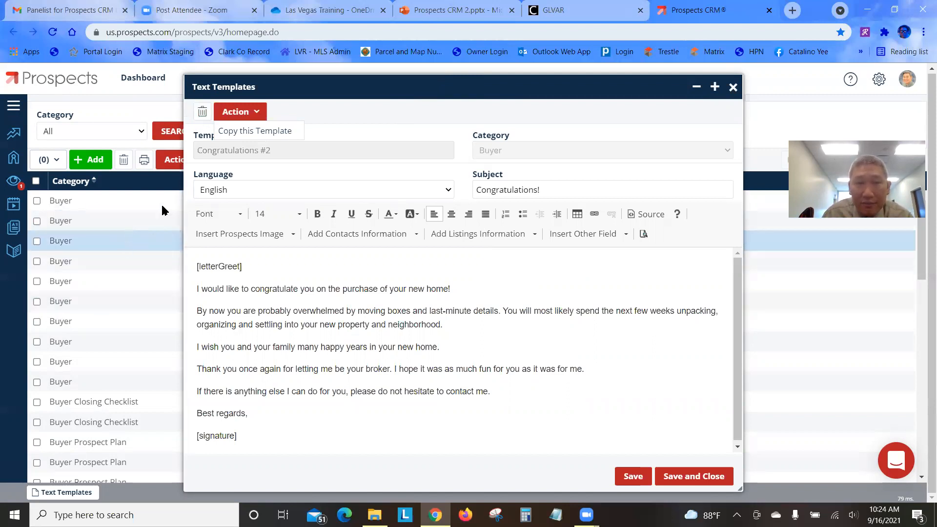
pyautogui.click(262, 132)
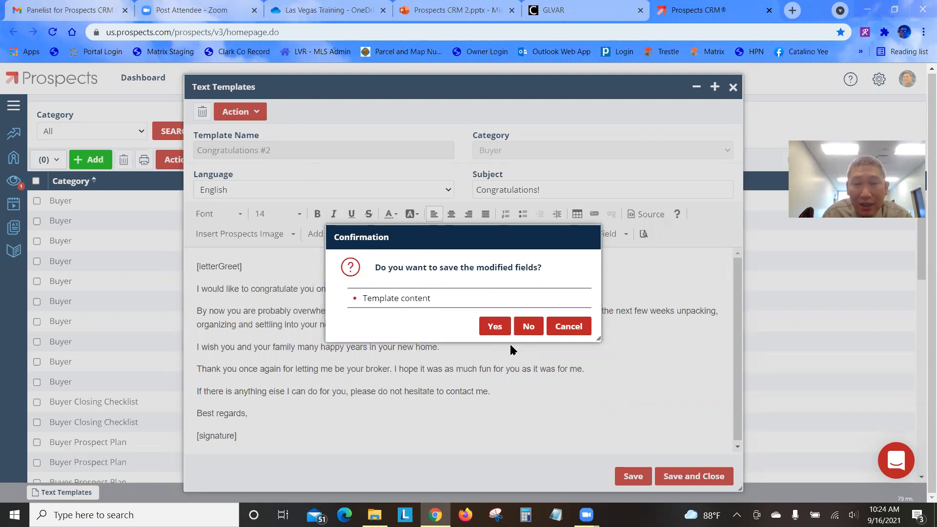
pyautogui.click(529, 327)
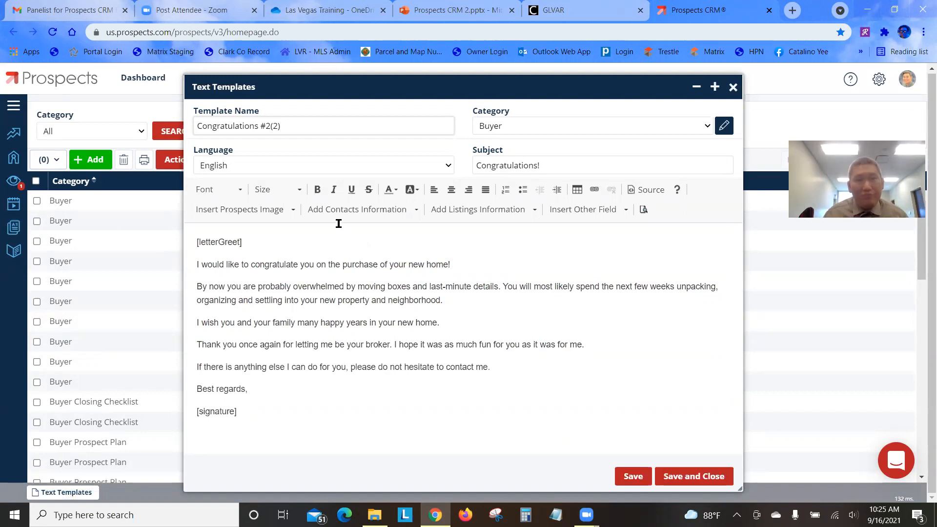
# Change the template name's '#2(2)' ending to 'by Cat' and select the [letterGreet] placeholder
pyautogui.moveTo(298, 120); pyautogui.dragTo(173, 118)
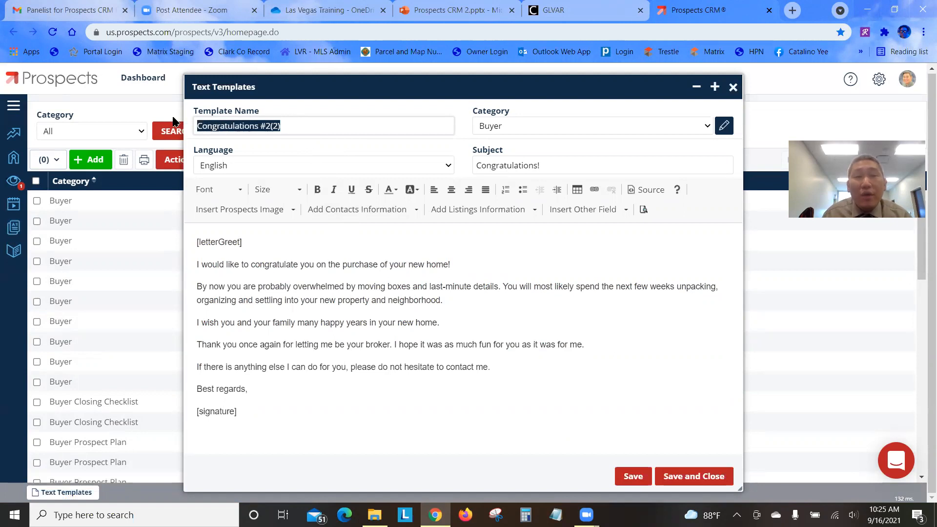
pyautogui.click(283, 126)
pyautogui.moveTo(278, 126); pyautogui.dragTo(260, 129)
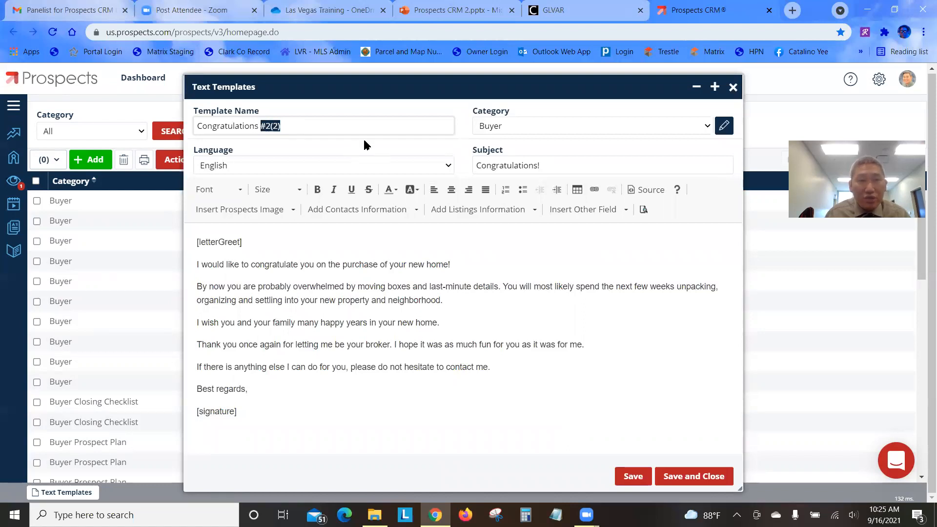
pyautogui.write('by ca')
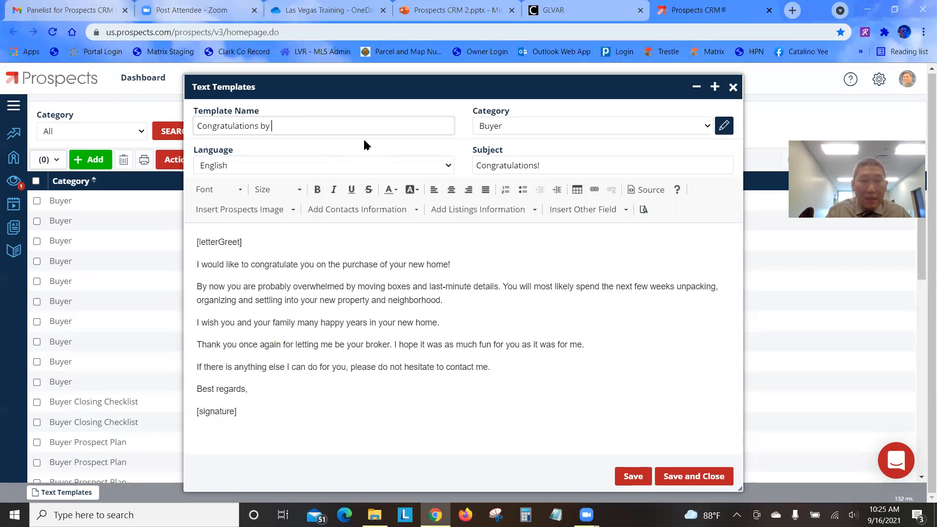
pyautogui.press('BackSpace')
pyautogui.press('BackSpace')
pyautogui.write('Cat')
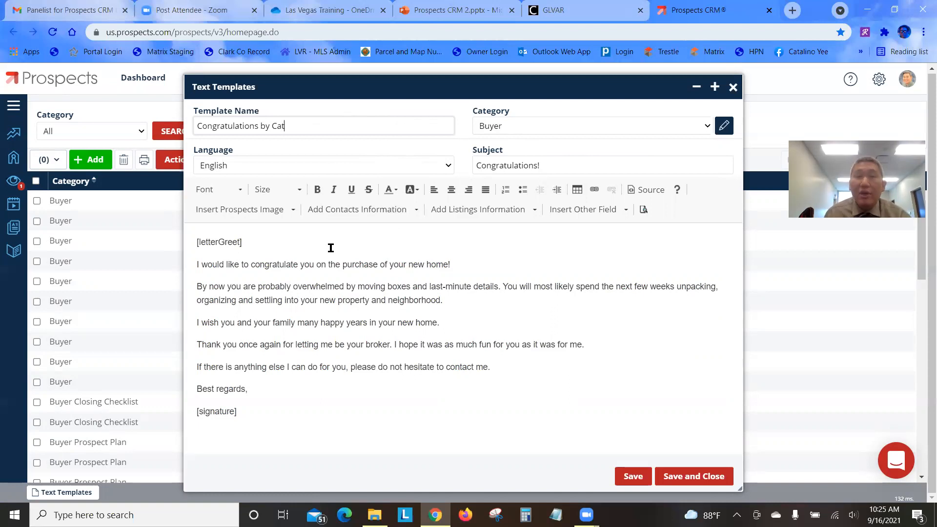
pyautogui.moveTo(257, 243); pyautogui.dragTo(185, 238)
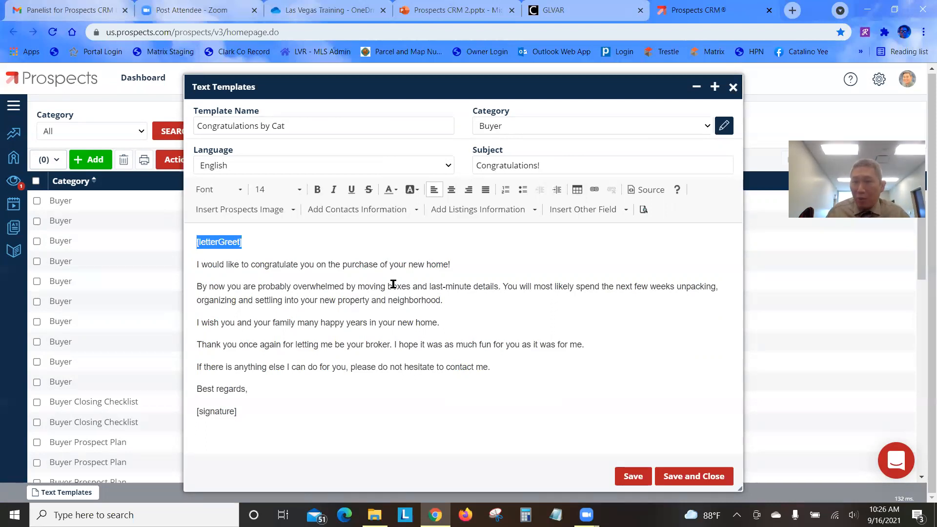
# Delete [letterGreet] and type 'Congratulations' at the start of the body's first line
pyautogui.press('Delete')
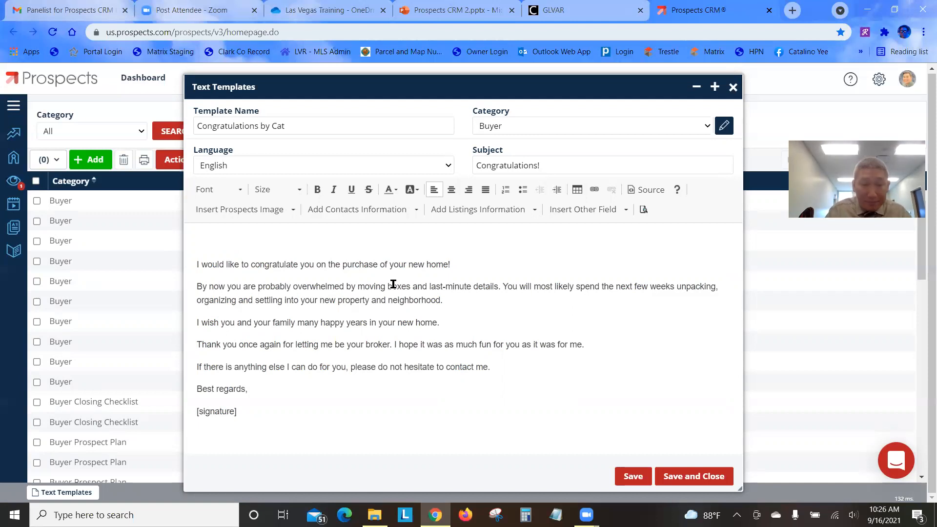
pyautogui.write('Cong')
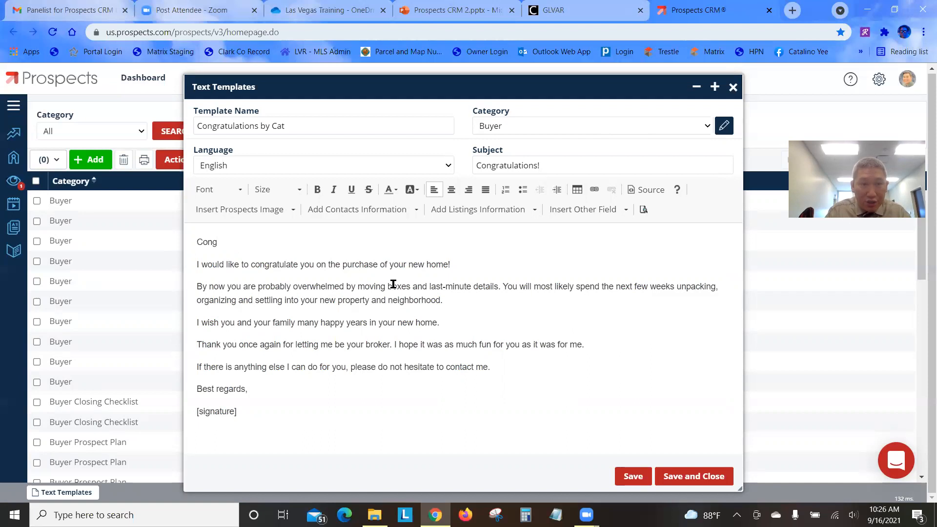
pyautogui.write('ratulat')
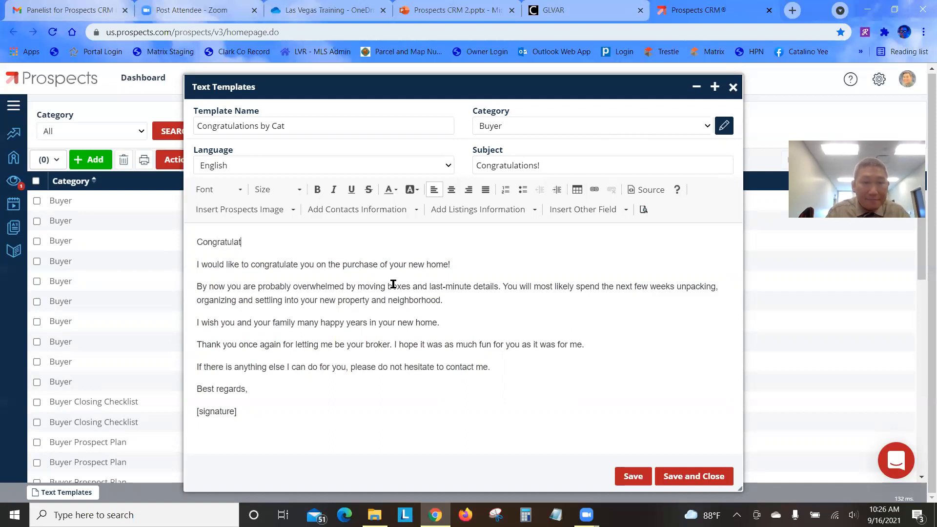
pyautogui.write('ions')
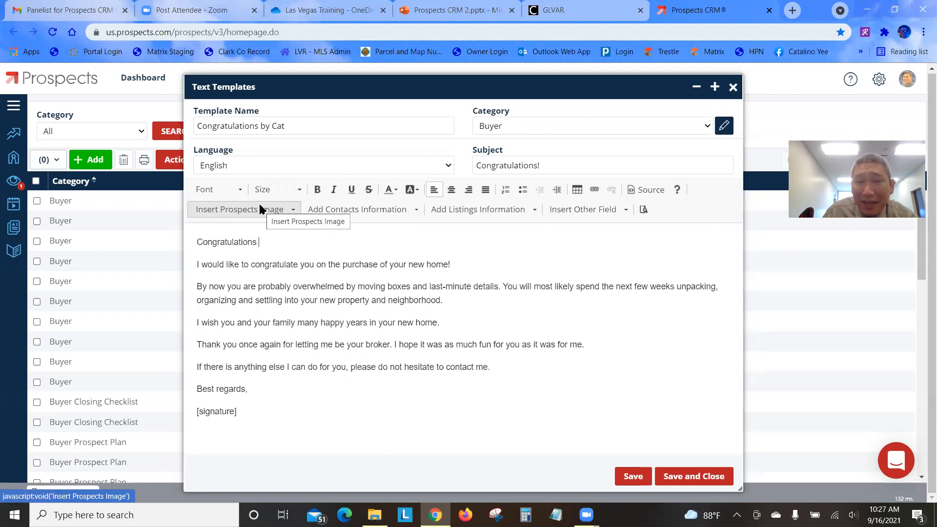
pyautogui.click(285, 194)
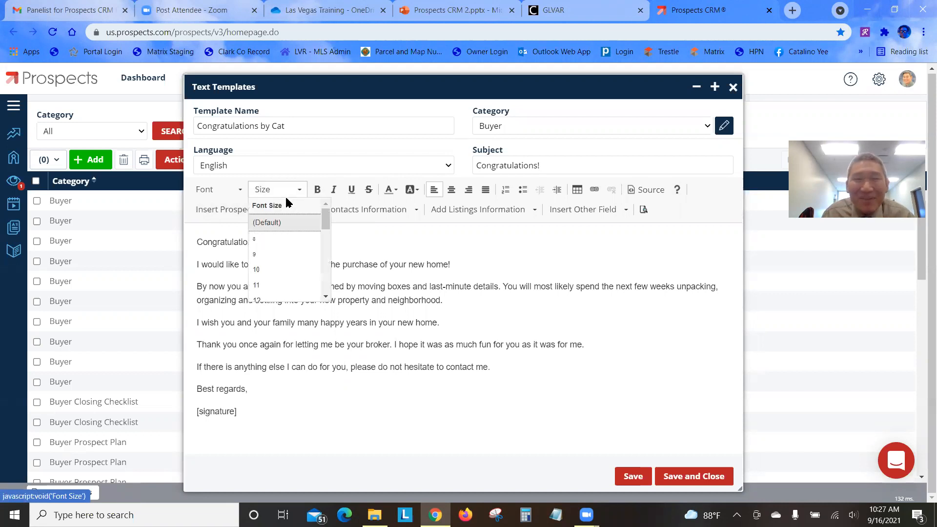
pyautogui.click(414, 231)
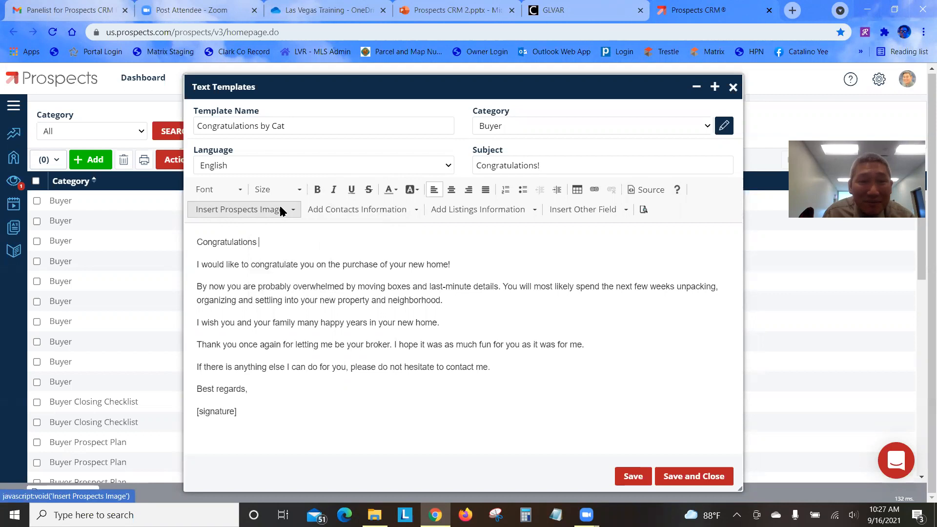
pyautogui.click(285, 210)
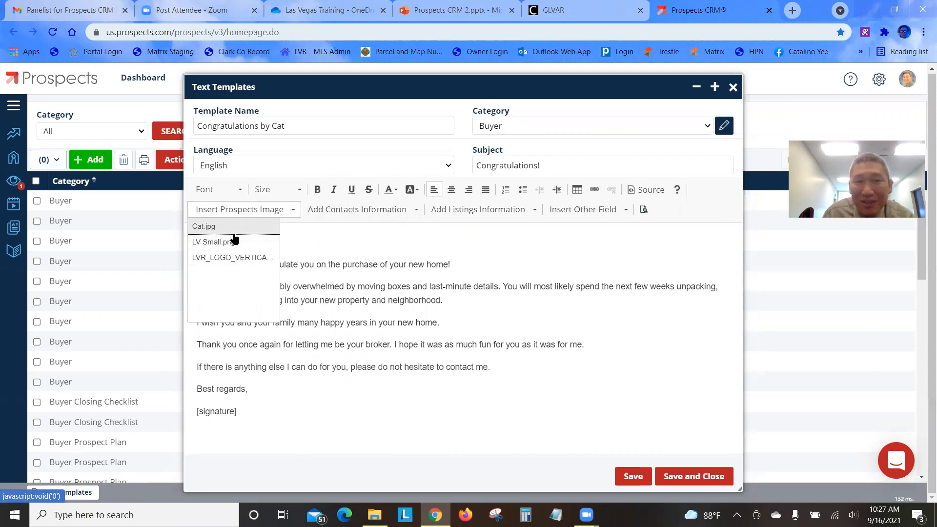
pyautogui.click(317, 235)
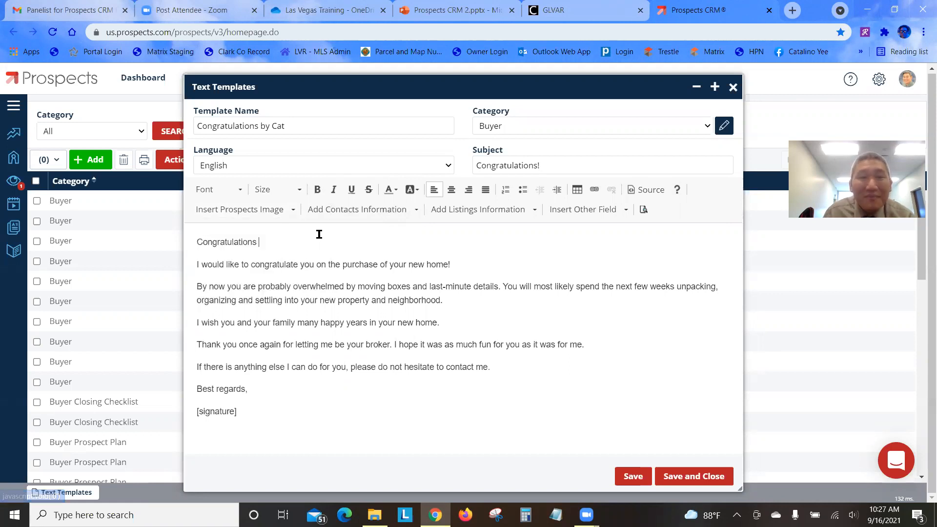
pyautogui.click(411, 211)
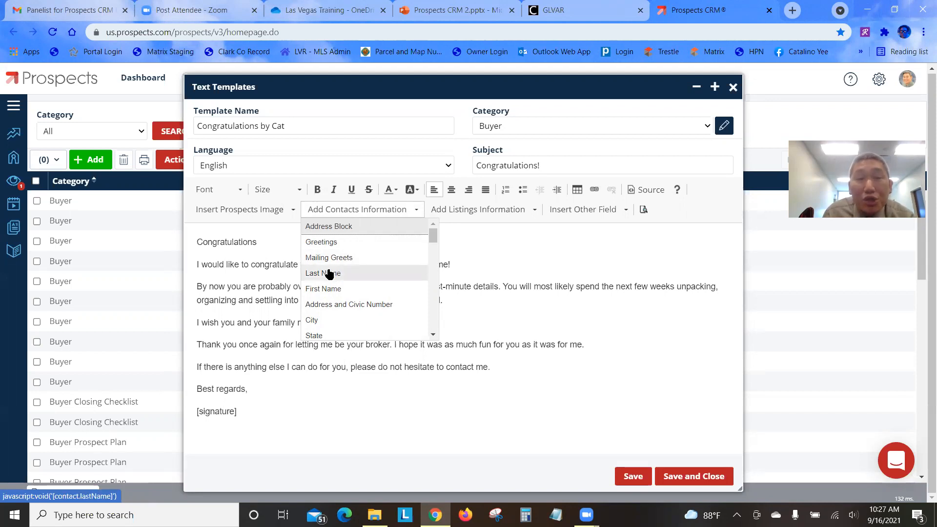
pyautogui.click(260, 242)
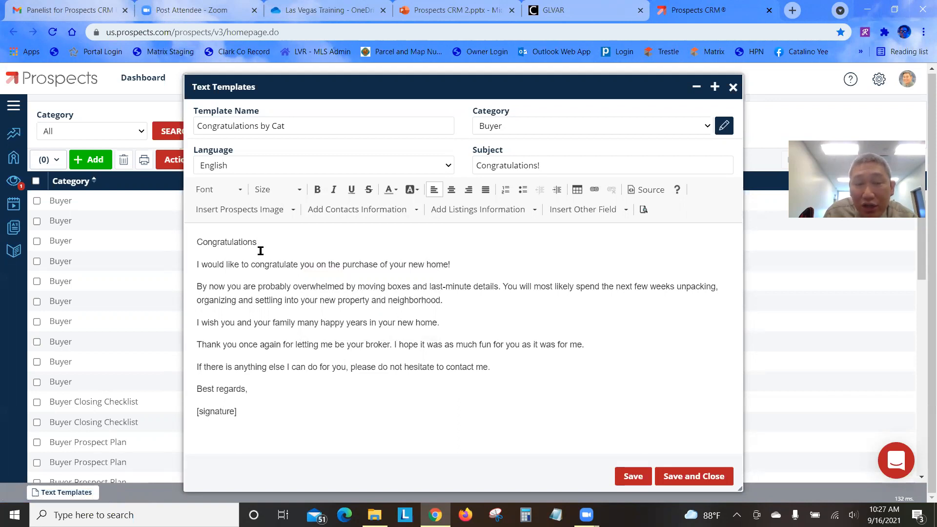
# Insert the contact Last Name merge field after 'Congratulations' and type 'famil' after it
pyautogui.click(415, 210)
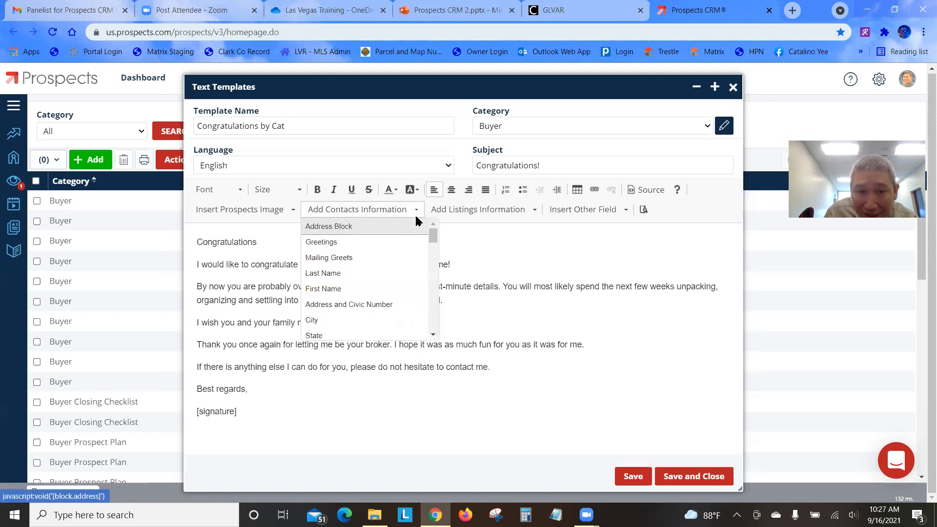
pyautogui.click(397, 273)
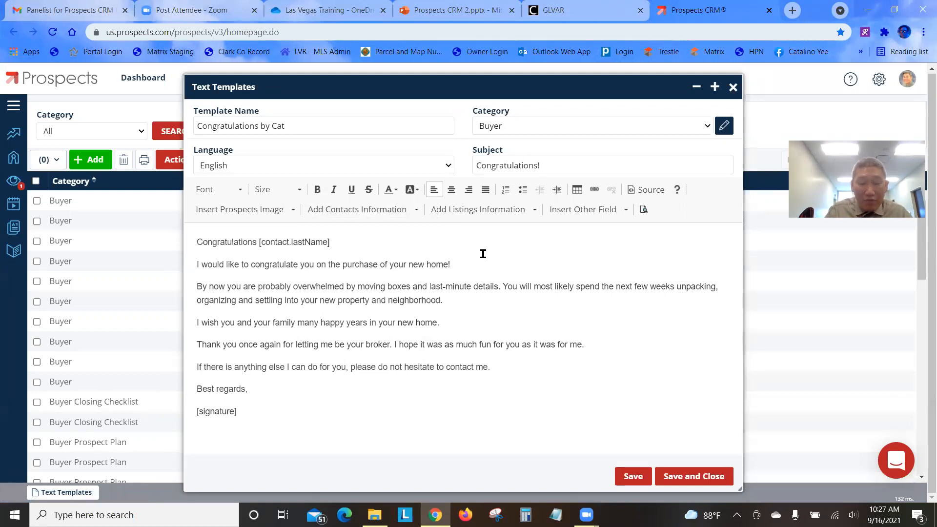
pyautogui.write('family!')
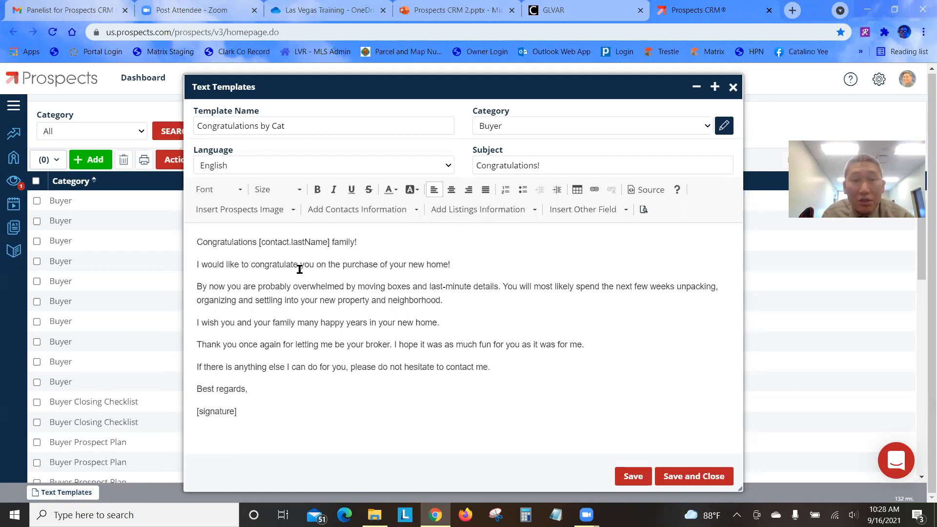
pyautogui.click(417, 211)
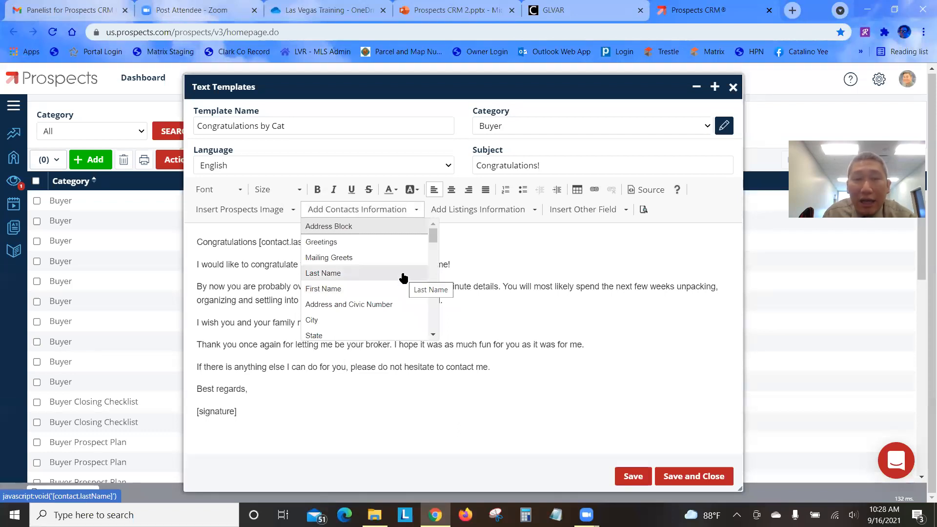
pyautogui.scroll(-1, 404, 278)
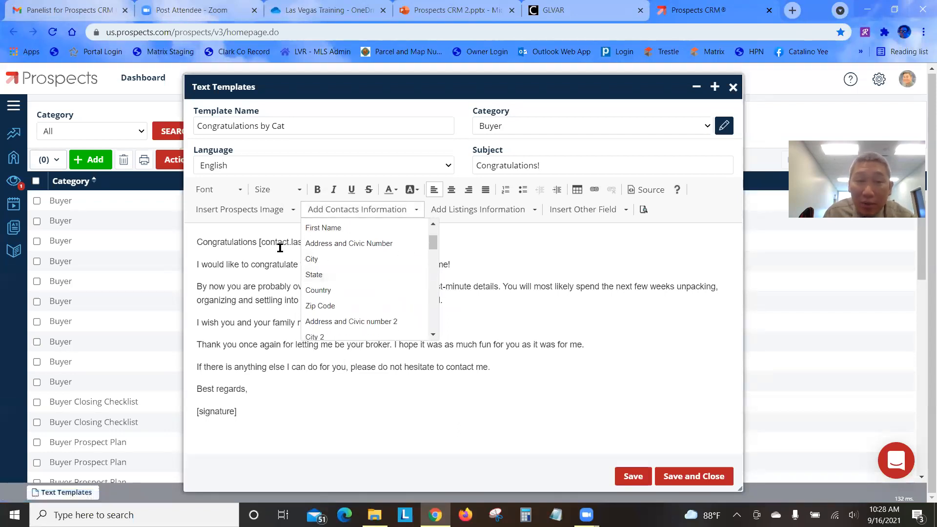
pyautogui.scroll(-4, 393, 287)
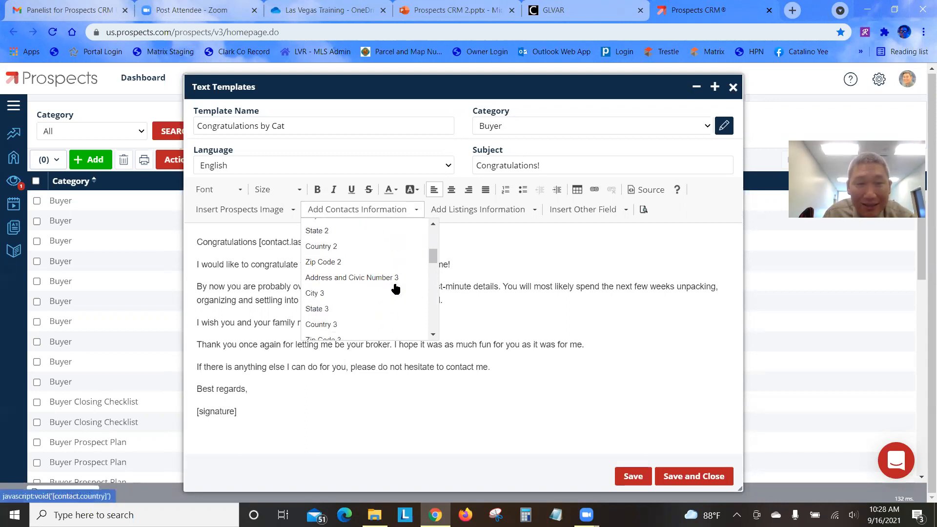
pyautogui.scroll(-5, 396, 287)
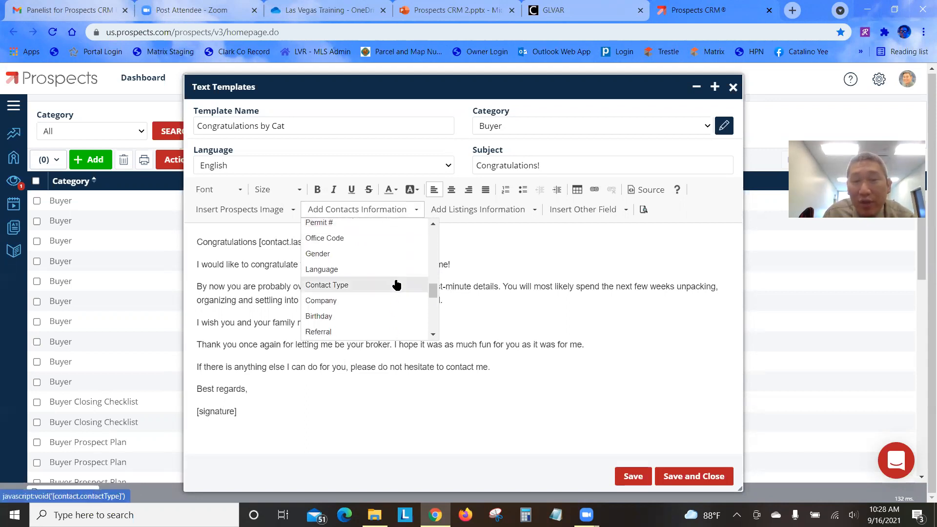
pyautogui.scroll(-3, 398, 286)
pyautogui.scroll(-3, 398, 286)
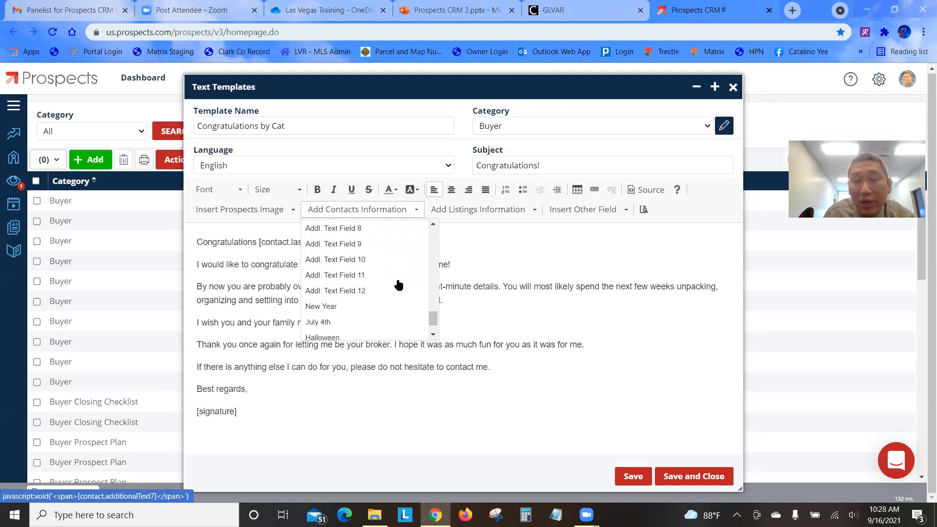
pyautogui.scroll(20, 398, 285)
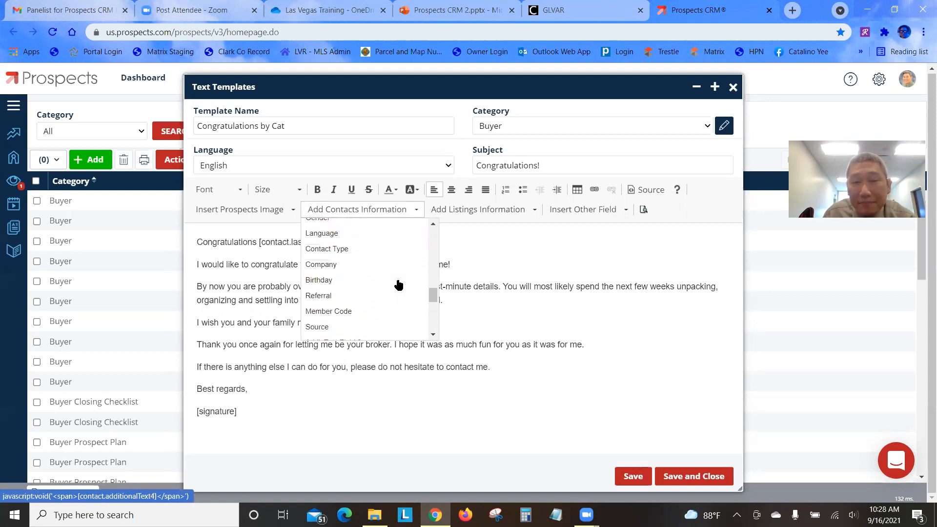
pyautogui.click(494, 253)
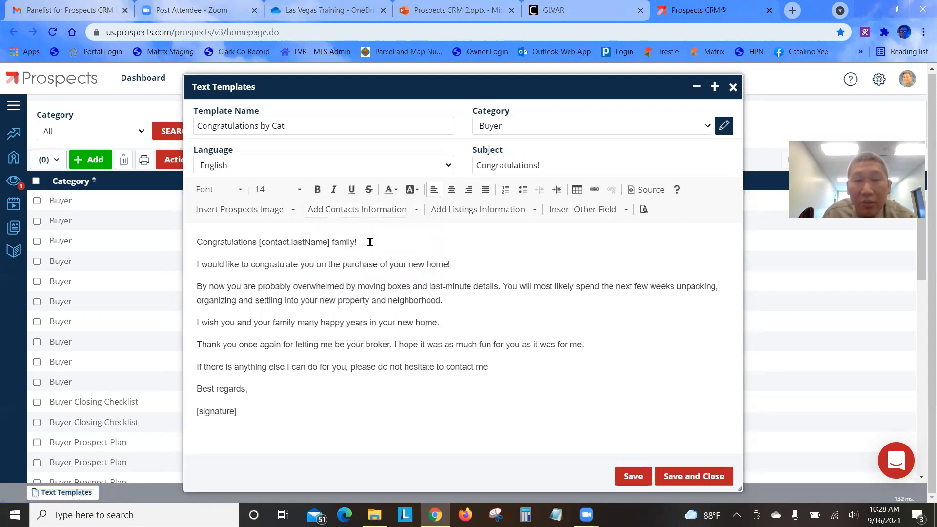
pyautogui.click(476, 212)
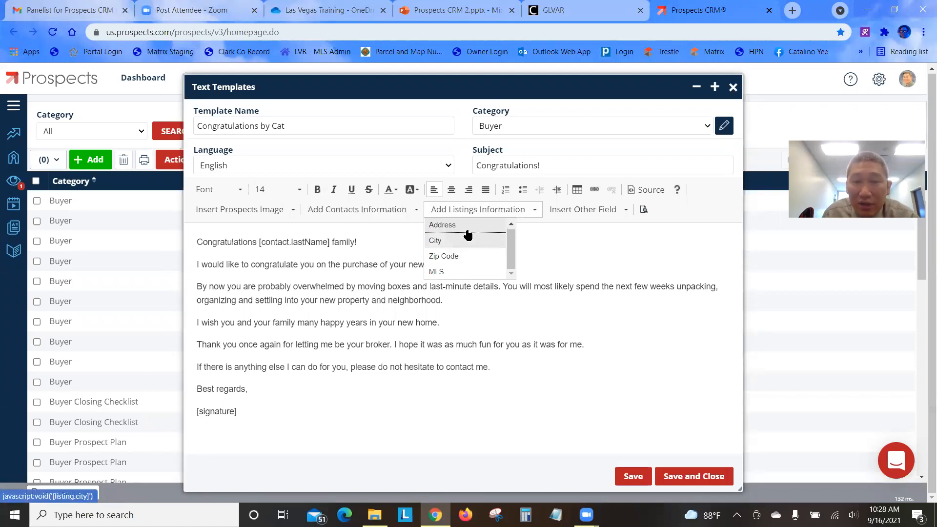
pyautogui.click(324, 265)
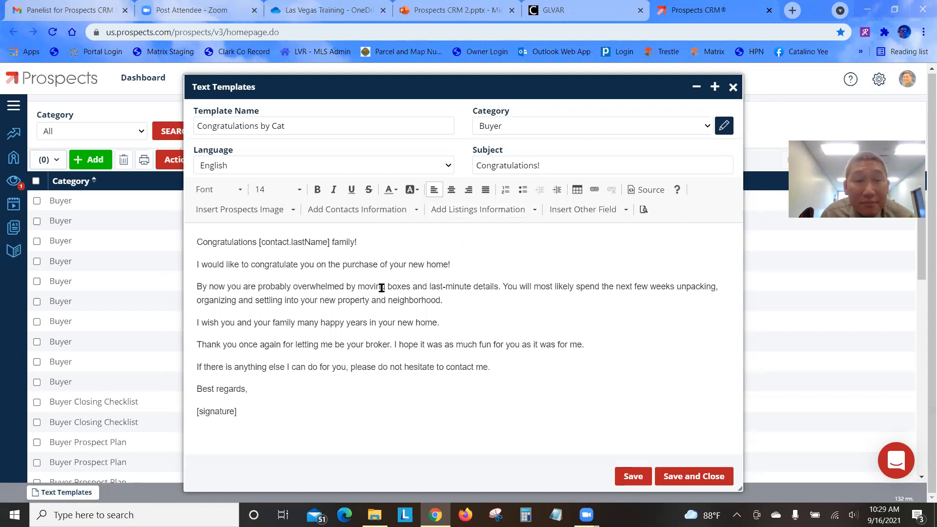
pyautogui.click(523, 243)
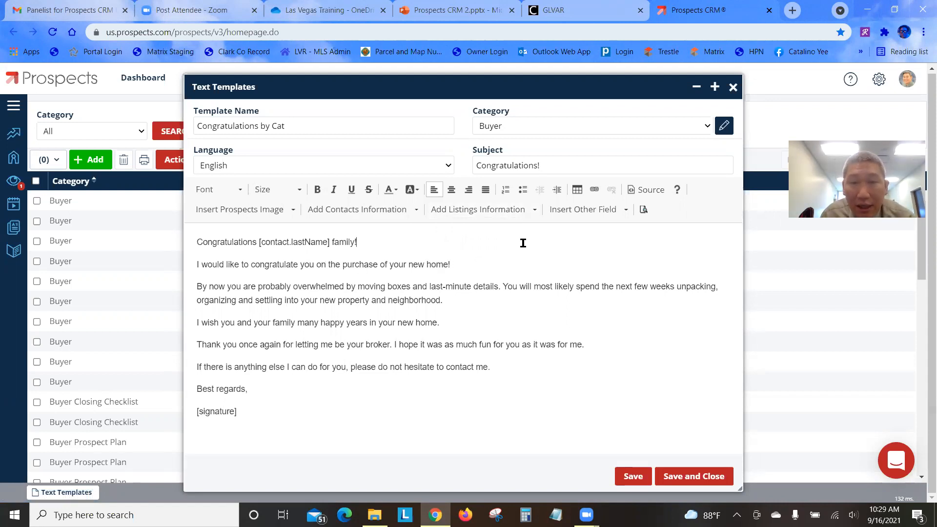
pyautogui.moveTo(483, 250); pyautogui.dragTo(498, 236)
pyautogui.click(562, 234)
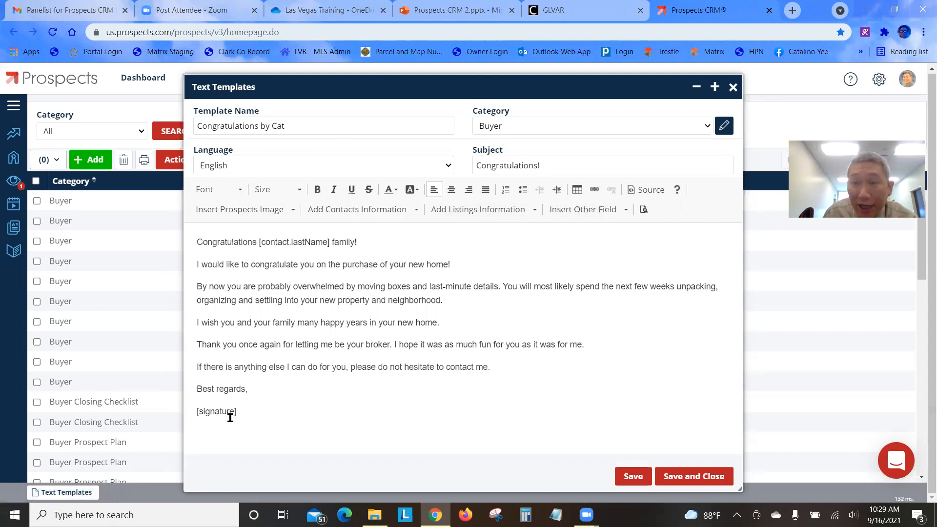
pyautogui.moveTo(248, 419); pyautogui.dragTo(163, 421)
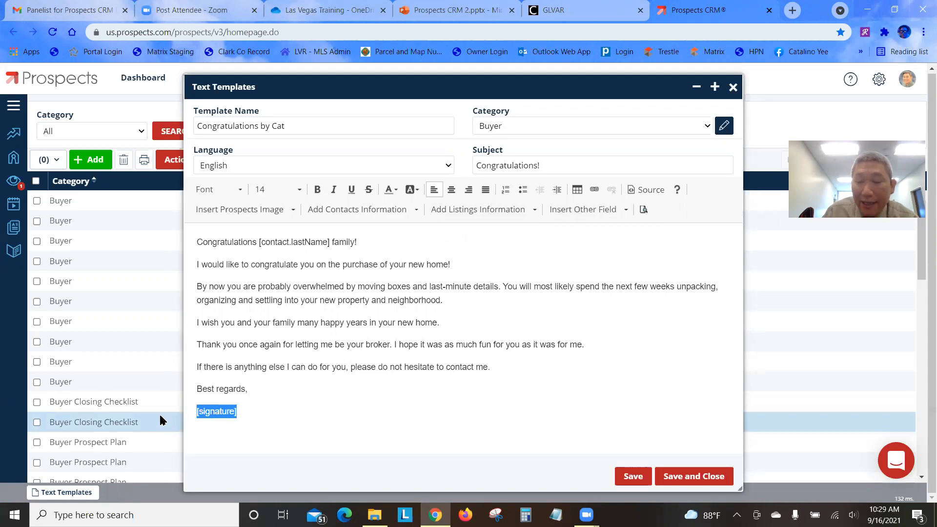
pyautogui.press('BackSpace')
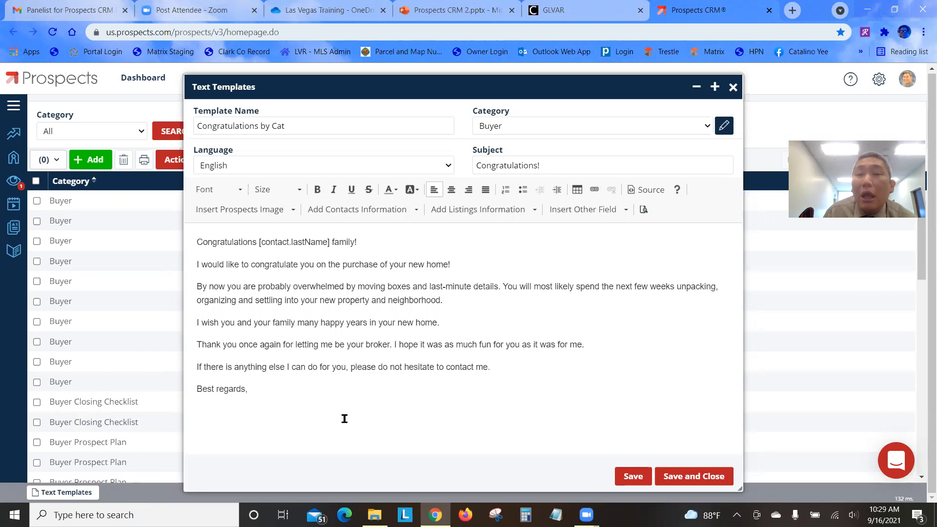
pyautogui.click(624, 211)
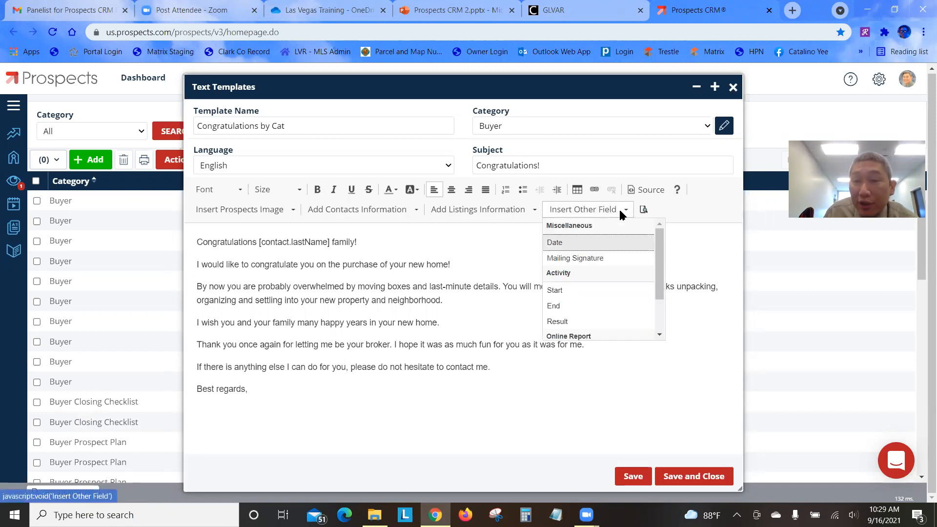
pyautogui.click(617, 266)
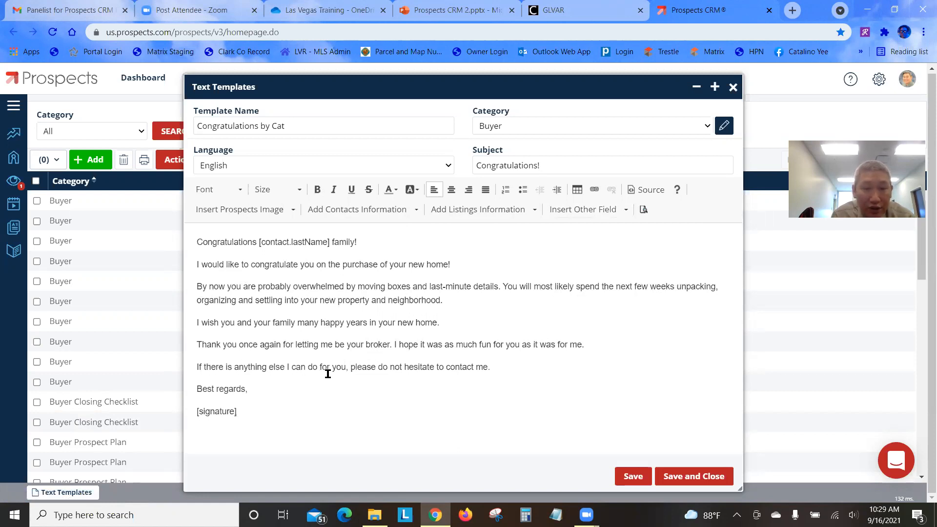
# Replace the closing offer with the remodeling sentence listing contractors, plumbers, electricians or carpenters, then save
pyautogui.moveTo(507, 369); pyautogui.dragTo(202, 361)
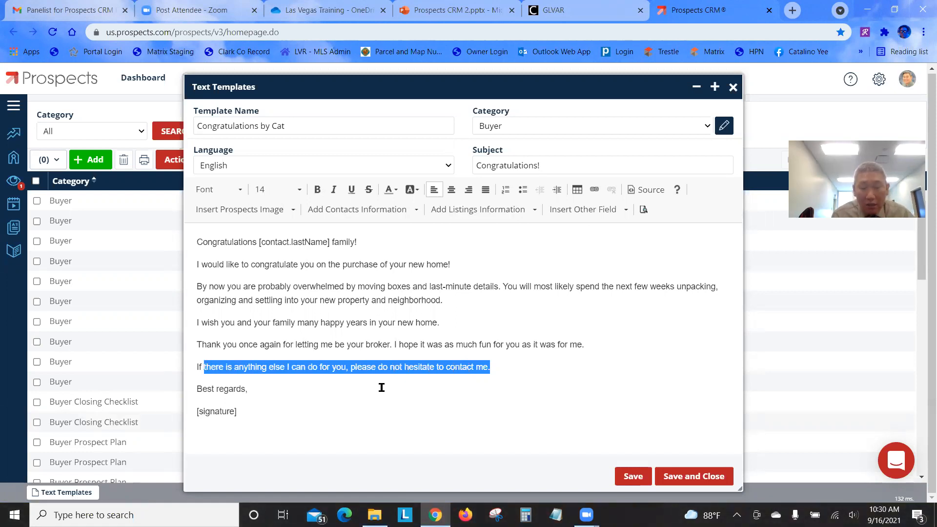
pyautogui.write('you')
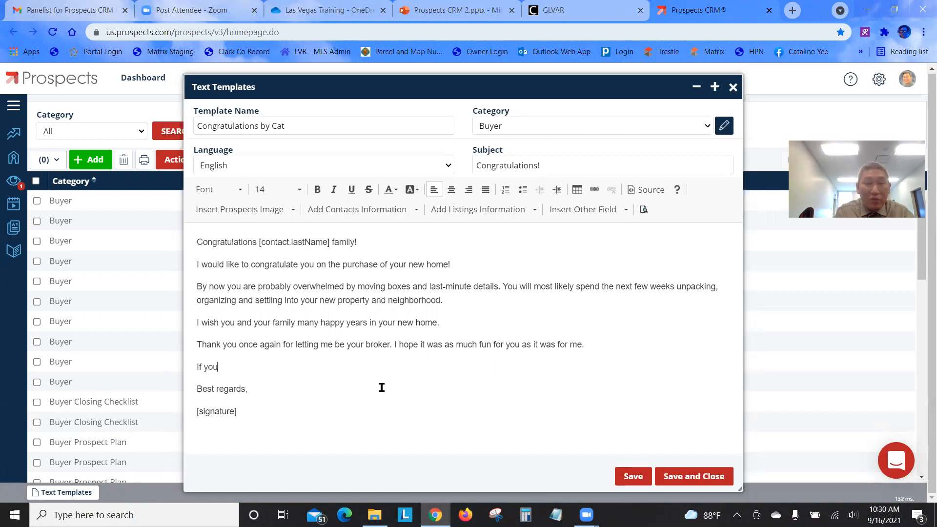
pyautogui.write(' need and')
pyautogui.press('BackSpace')
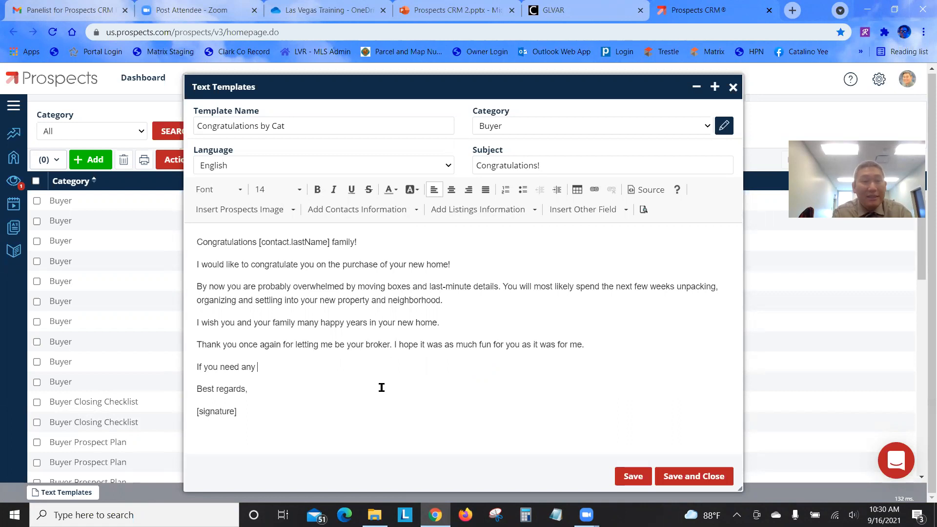
pyautogui.write('y assistance wi')
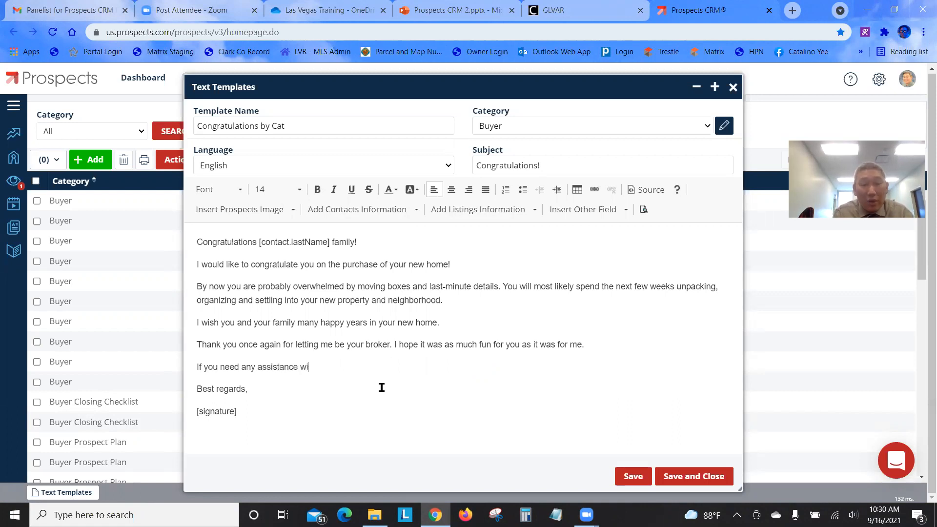
pyautogui.write('th remo')
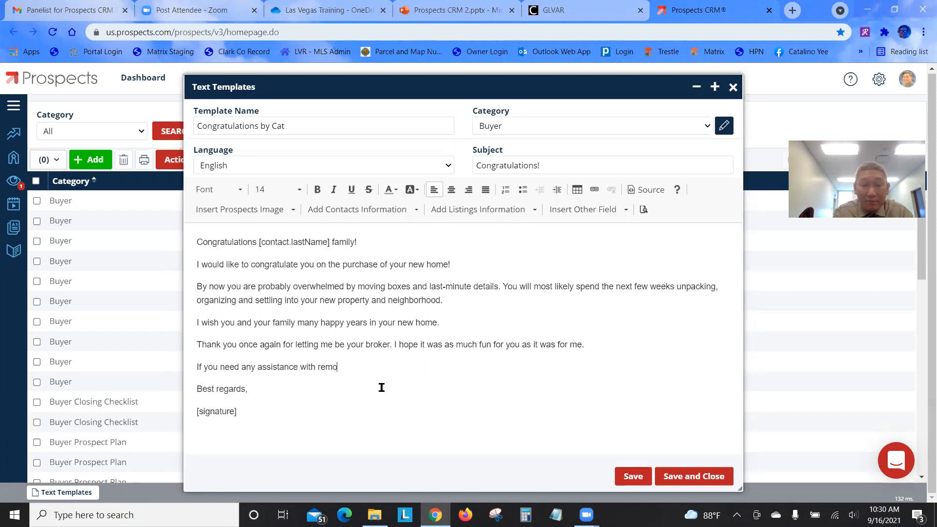
pyautogui.write('deling, fee')
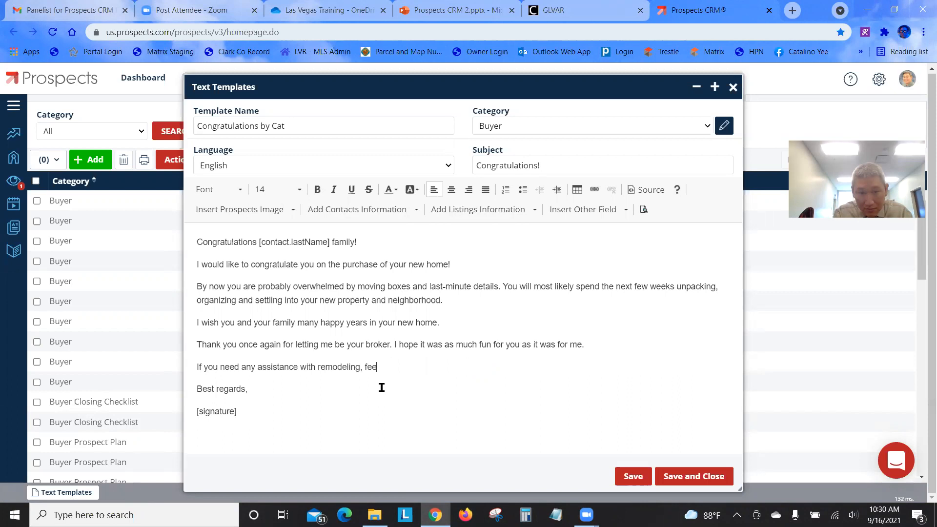
pyautogui.write('l free to ')
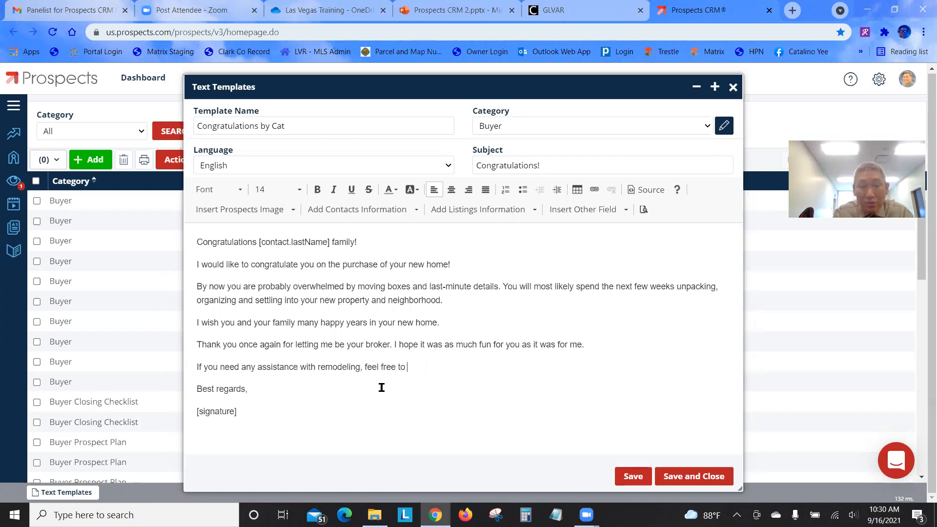
pyautogui.write('contact me')
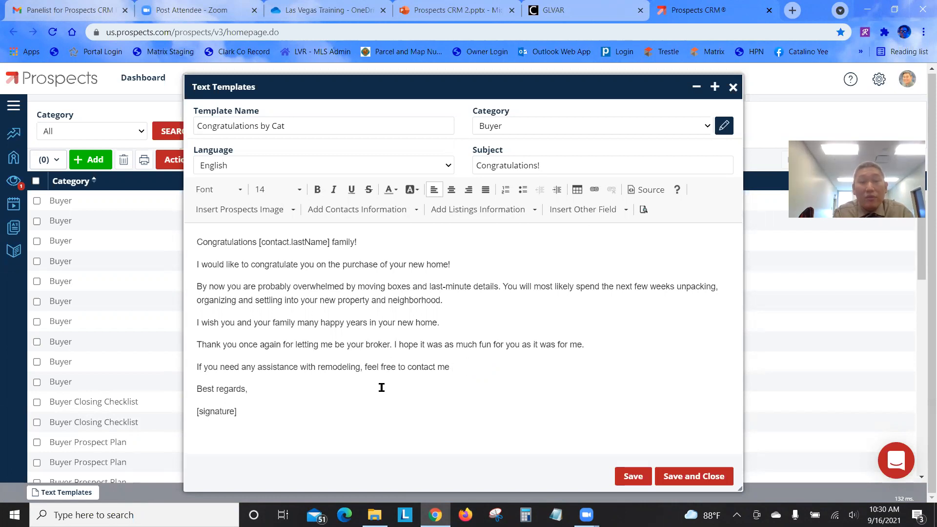
pyautogui.write(' for a list of contractors')
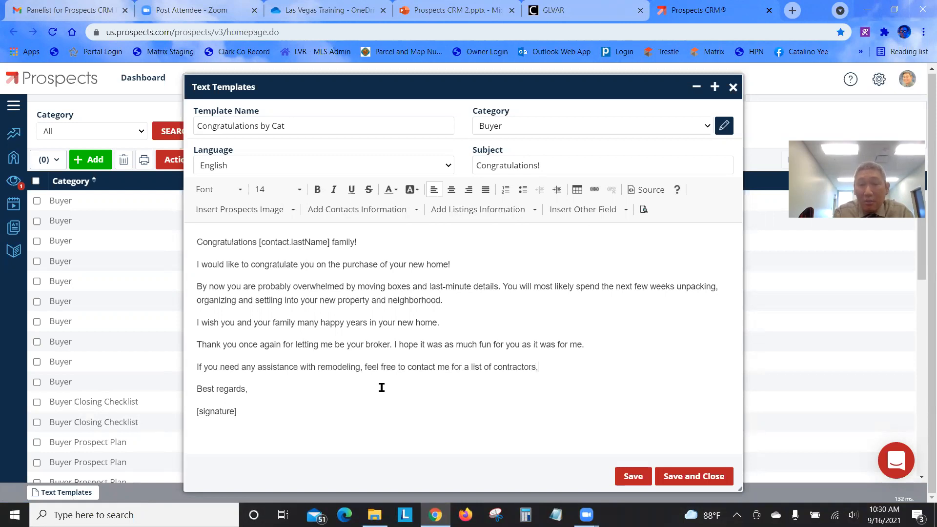
pyautogui.write(', plumbers, electri')
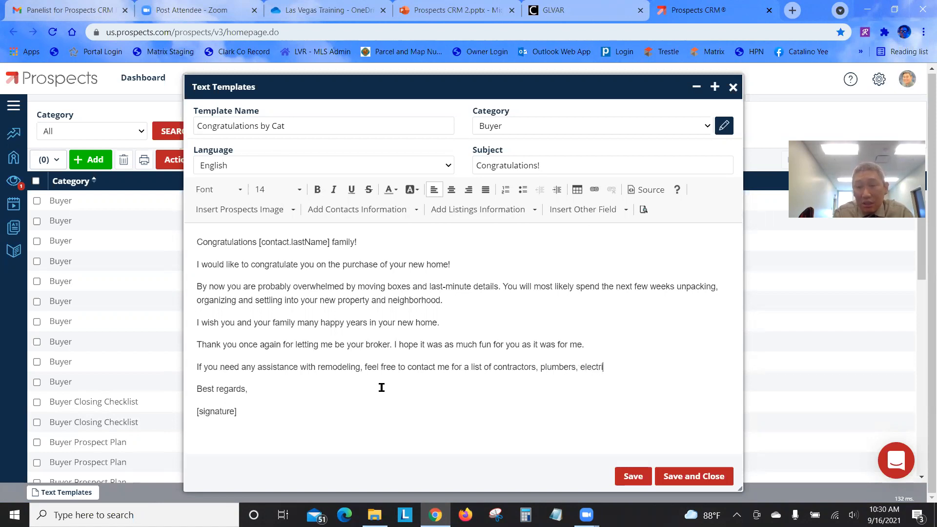
pyautogui.write('cia')
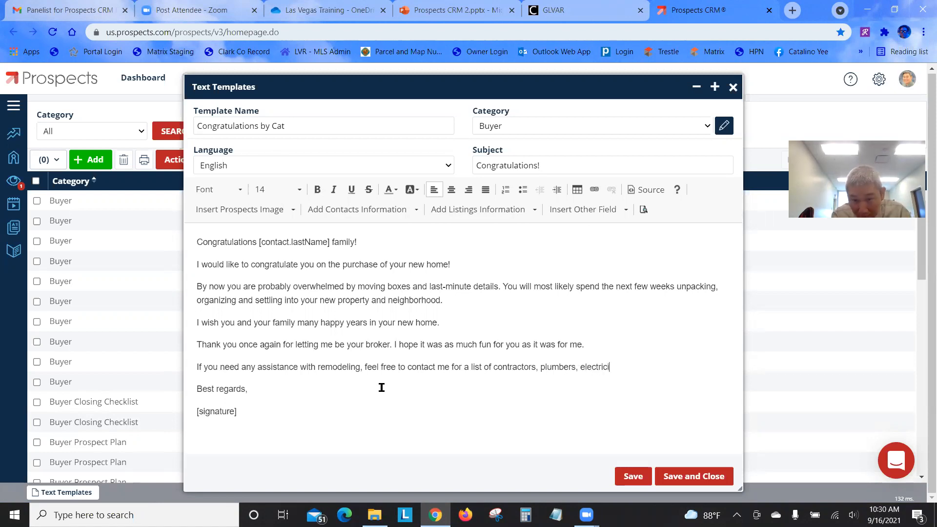
pyautogui.write('ns,')
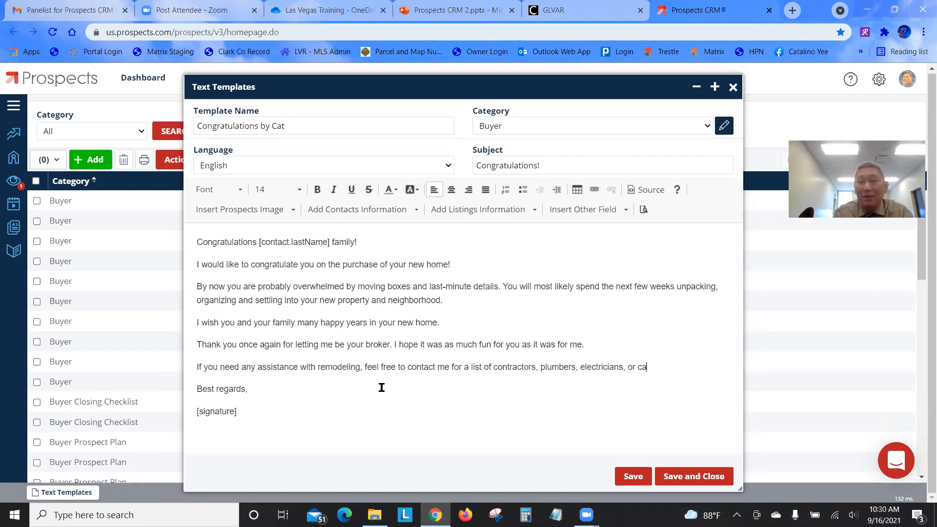
pyautogui.write('or carpenters.')
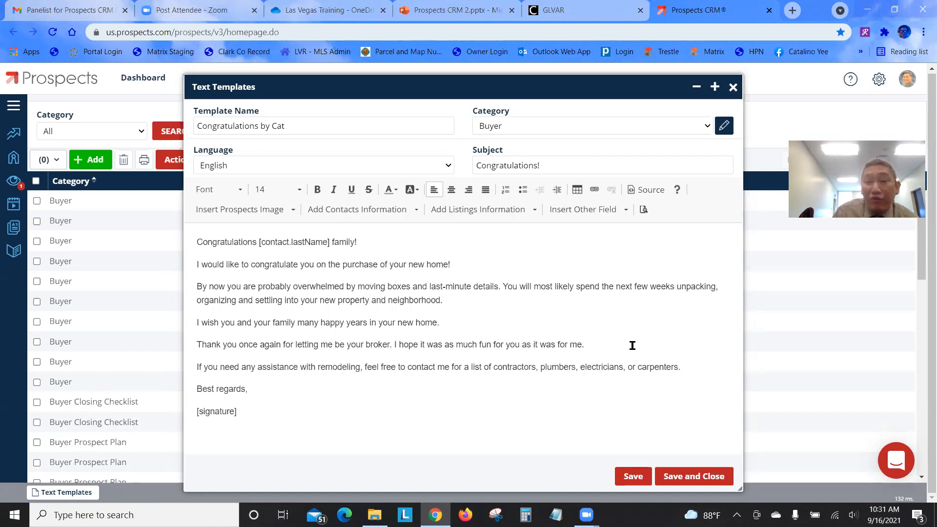
pyautogui.moveTo(477, 88); pyautogui.dragTo(480, 55)
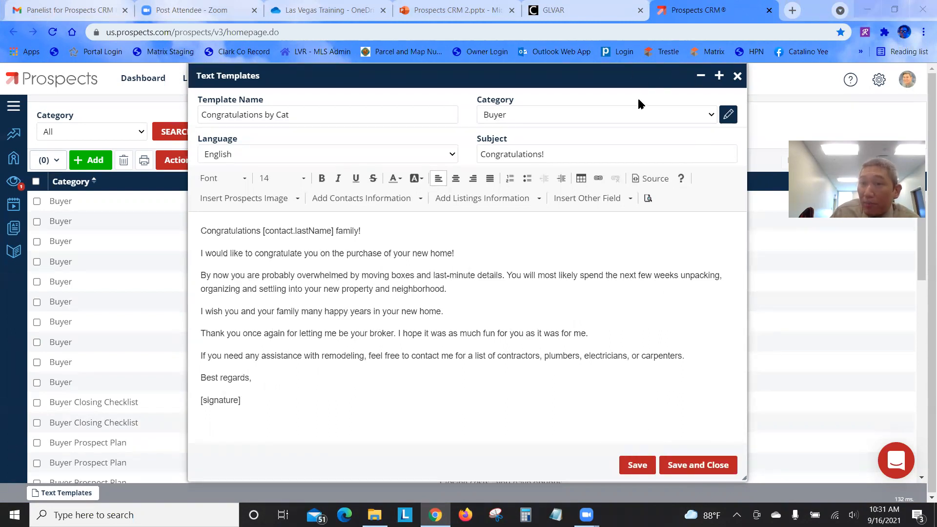
pyautogui.click(692, 465)
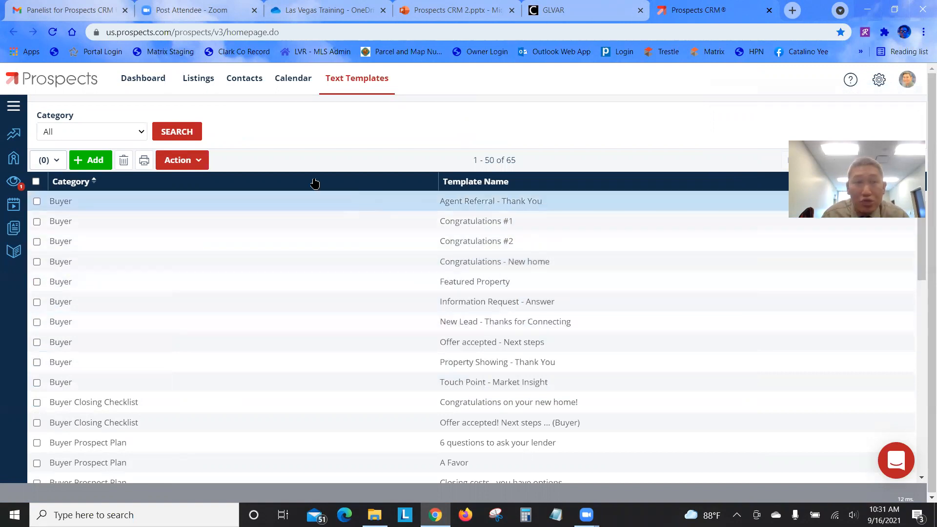
# Reload the Text Templates list so the new template appears, then go to Contacts
pyautogui.click(53, 32)
pyautogui.click(523, 125)
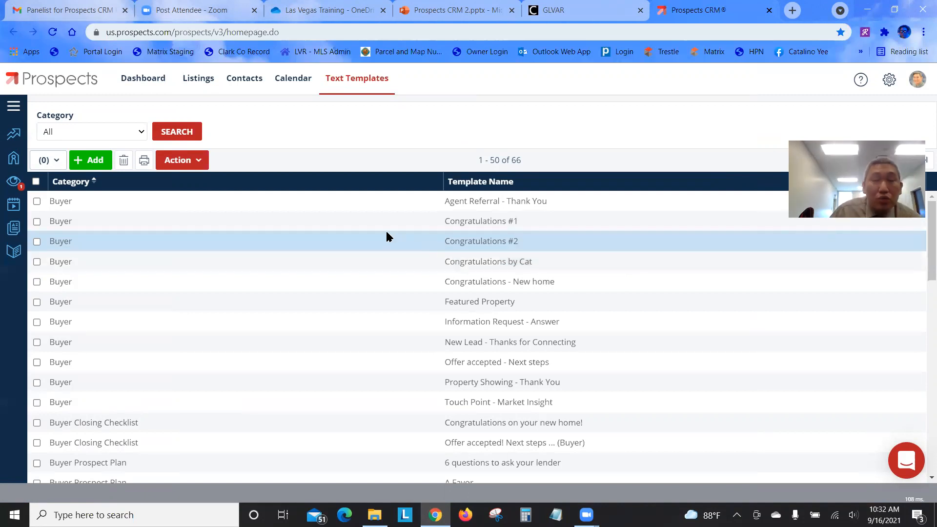
pyautogui.click(245, 85)
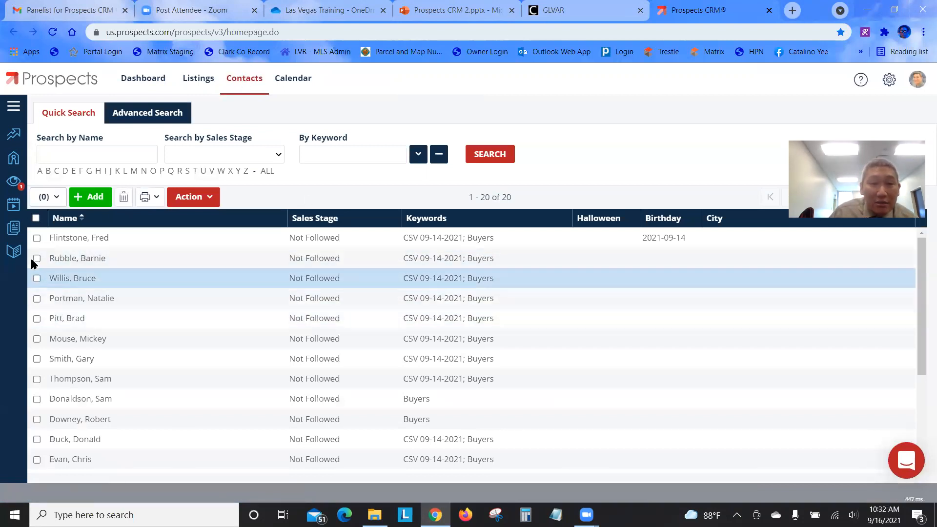
# Tick the first three buyer contacts and choose Send an Email Campaign from Action
pyautogui.click(36, 238)
pyautogui.click(37, 258)
pyautogui.click(37, 279)
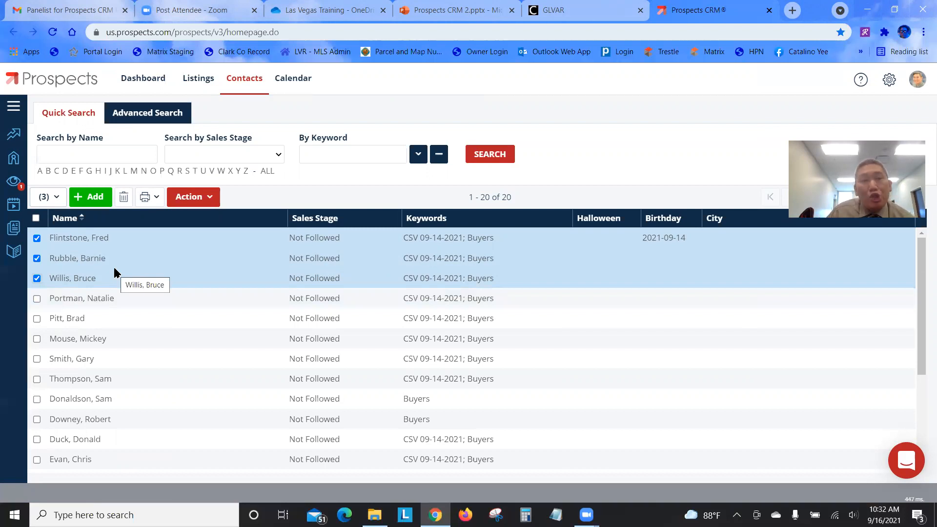
pyautogui.click(210, 206)
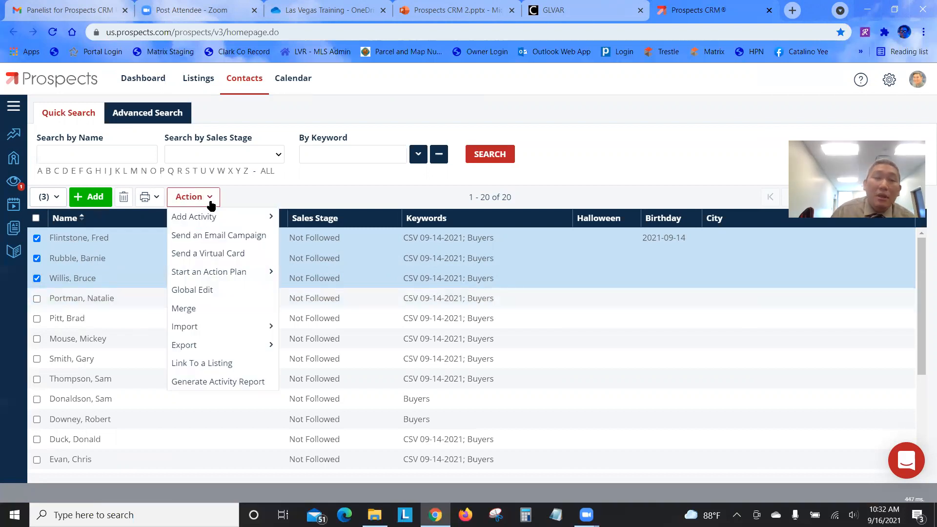
pyautogui.click(200, 236)
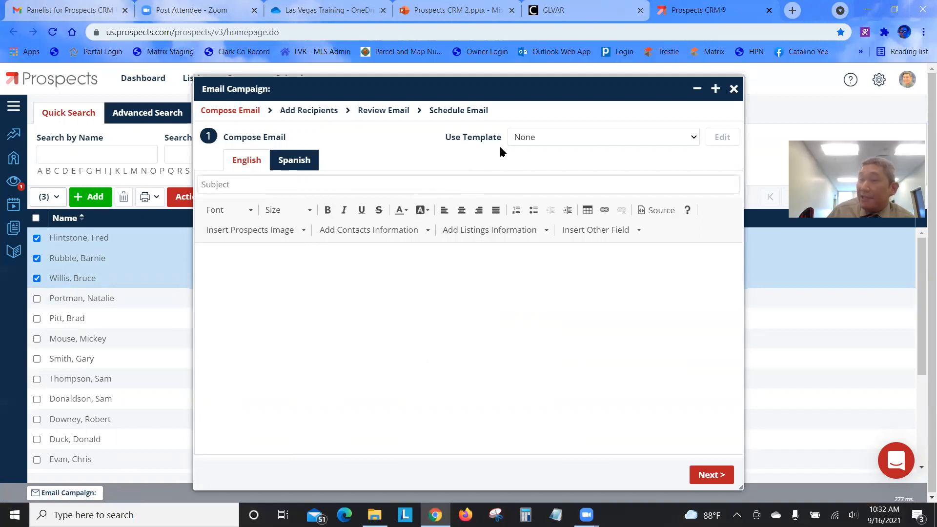
# Choose 'Congratulations by Cat' from the Use Template list to fill the campaign email
pyautogui.click(663, 139)
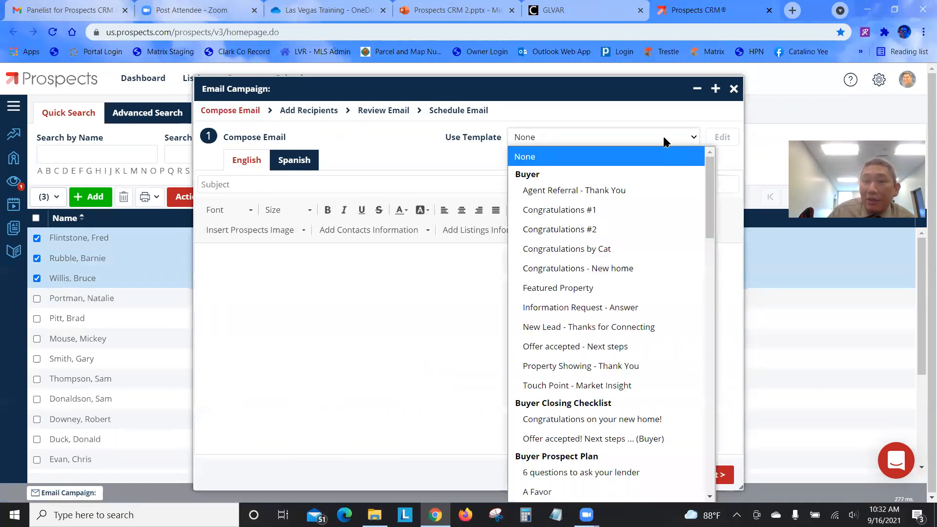
pyautogui.click(657, 250)
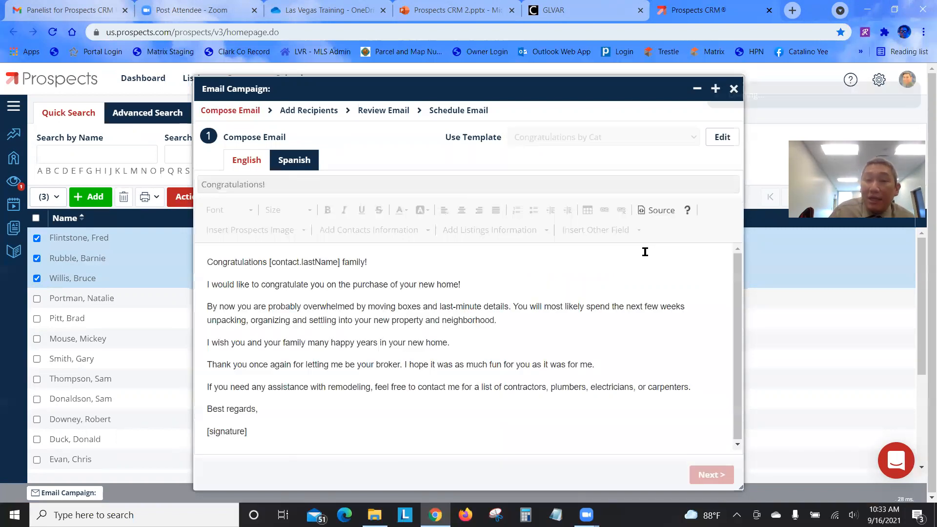
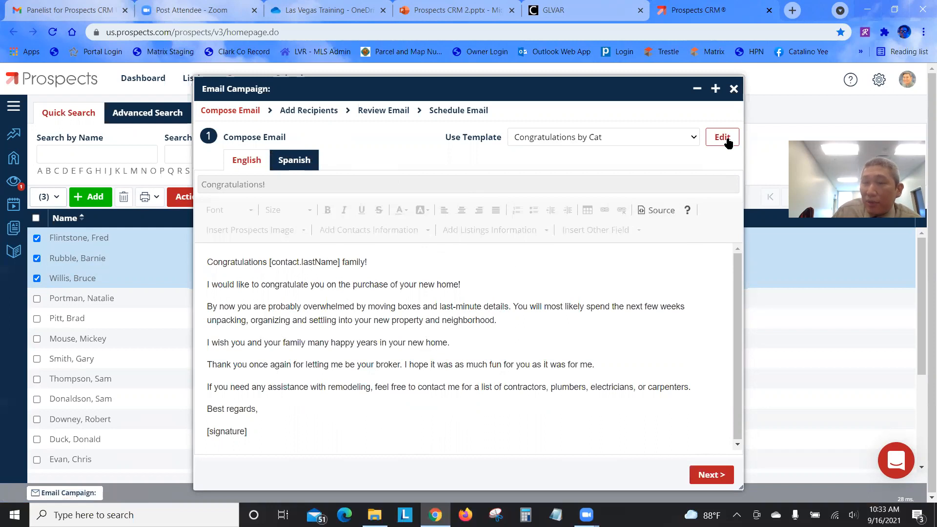
# Advance the congratulations campaign past Add Recipients to the Review Email step
pyautogui.click(719, 480)
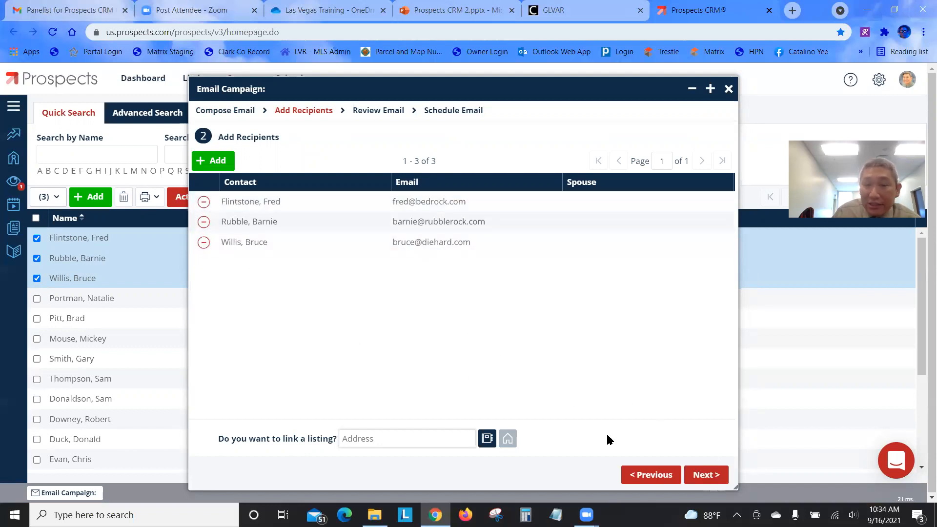
pyautogui.click(715, 481)
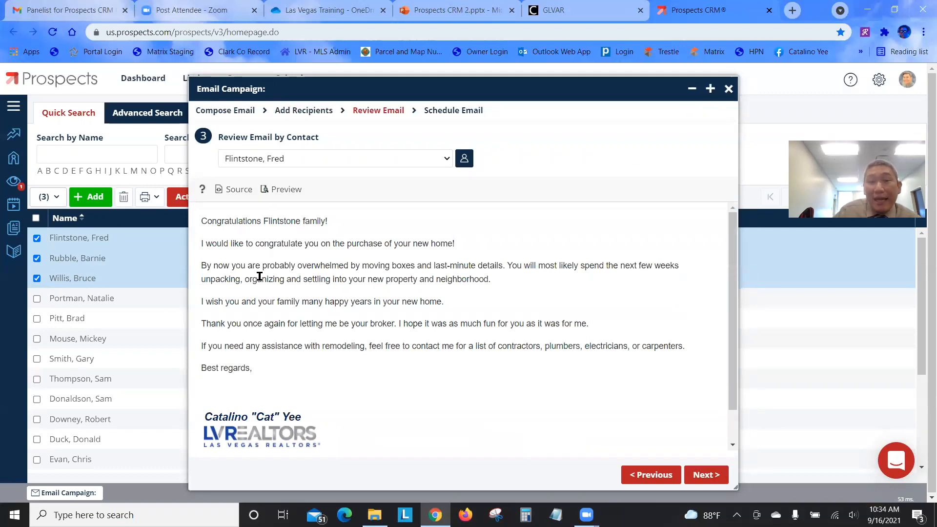
# Read through the personalised congratulations email for the first recipient
pyautogui.moveTo(199, 221); pyautogui.dragTo(332, 221)
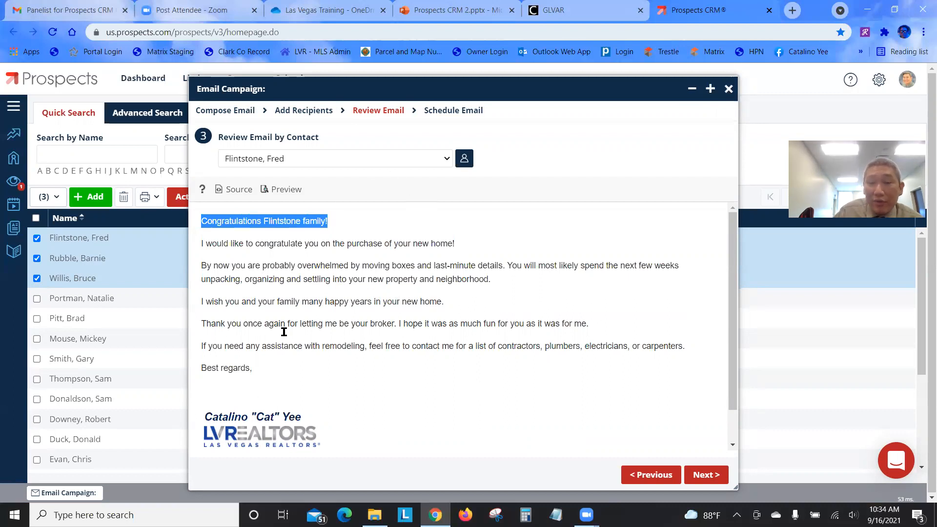
pyautogui.click(349, 363)
pyautogui.scroll(-1, 376, 380)
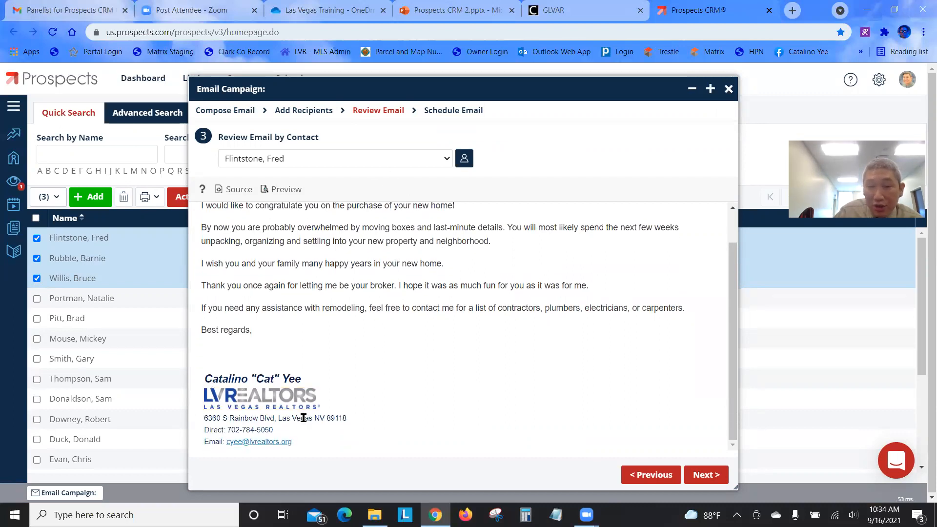
pyautogui.scroll(1, 350, 404)
pyautogui.scroll(1, 349, 404)
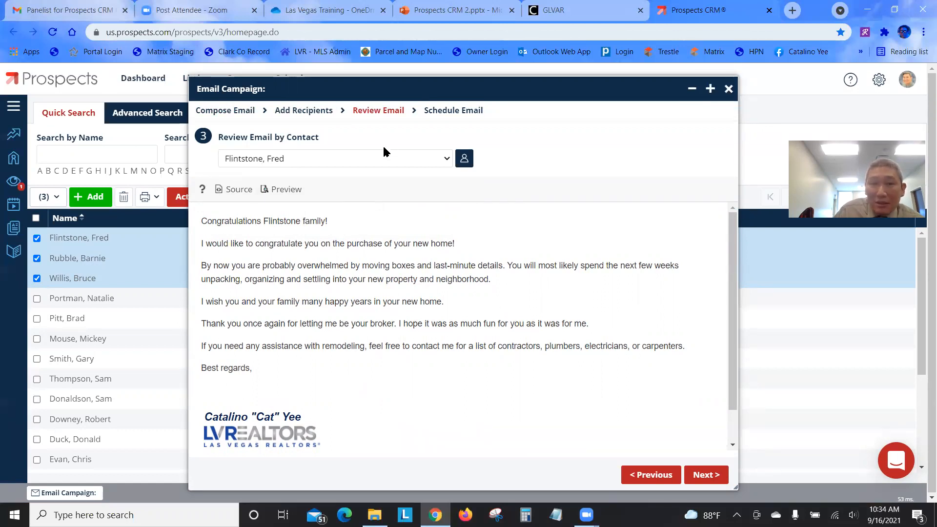
# Preview the email as another recipient, then advance to the Schedule Email step
pyautogui.click(389, 157)
pyautogui.click(363, 200)
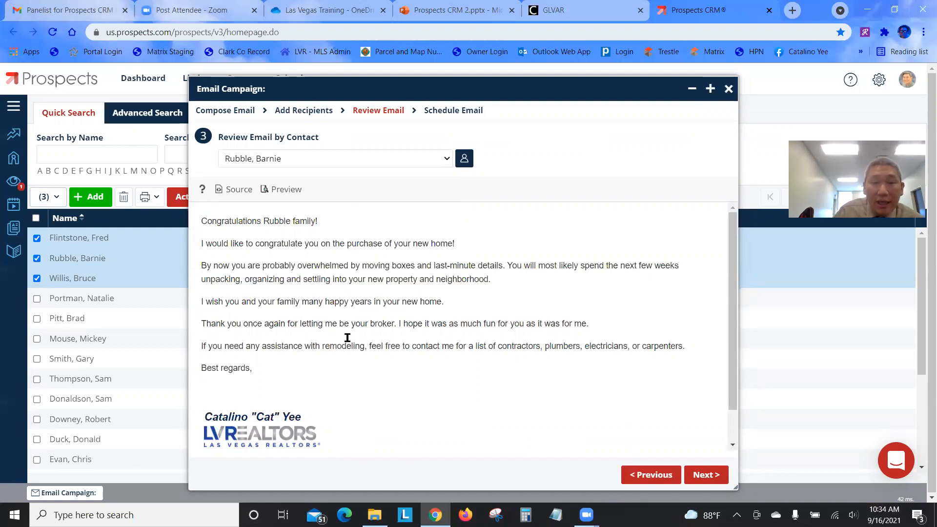
pyautogui.scroll(-2, 348, 337)
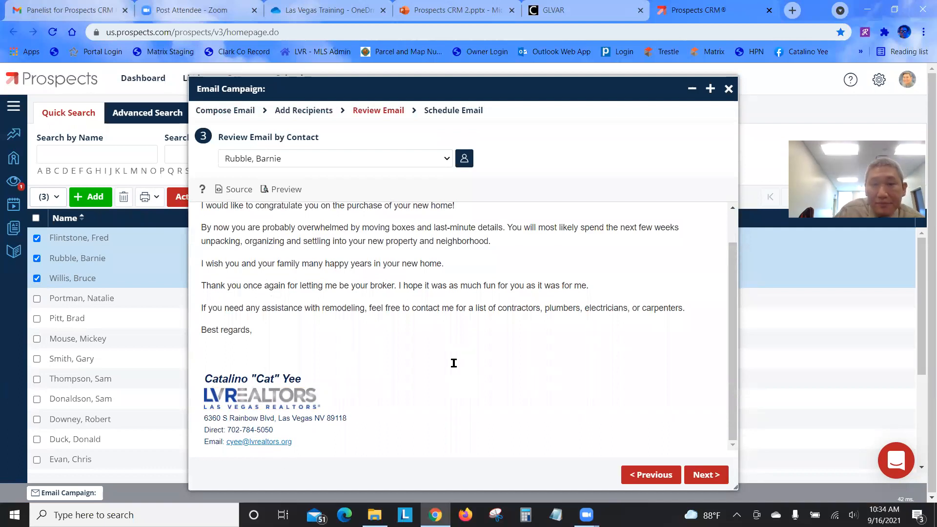
pyautogui.moveTo(206, 303); pyautogui.dragTo(711, 311)
pyautogui.click(477, 238)
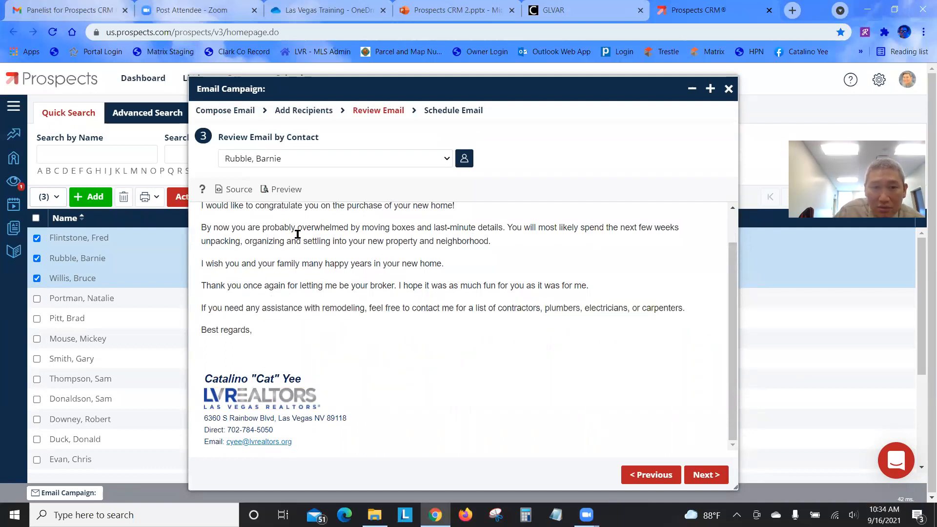
pyautogui.moveTo(202, 207); pyautogui.dragTo(699, 320)
pyautogui.click(610, 407)
pyautogui.scroll(1, 500, 306)
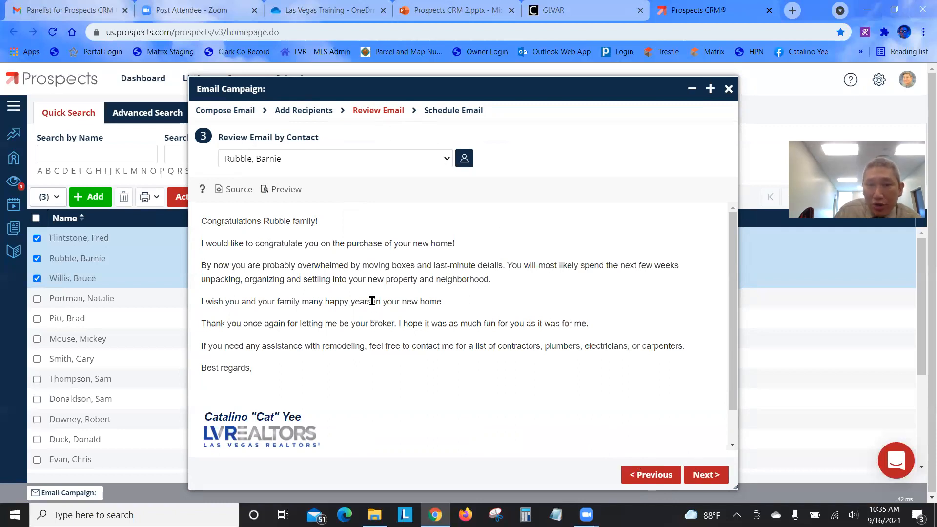
pyautogui.click(706, 475)
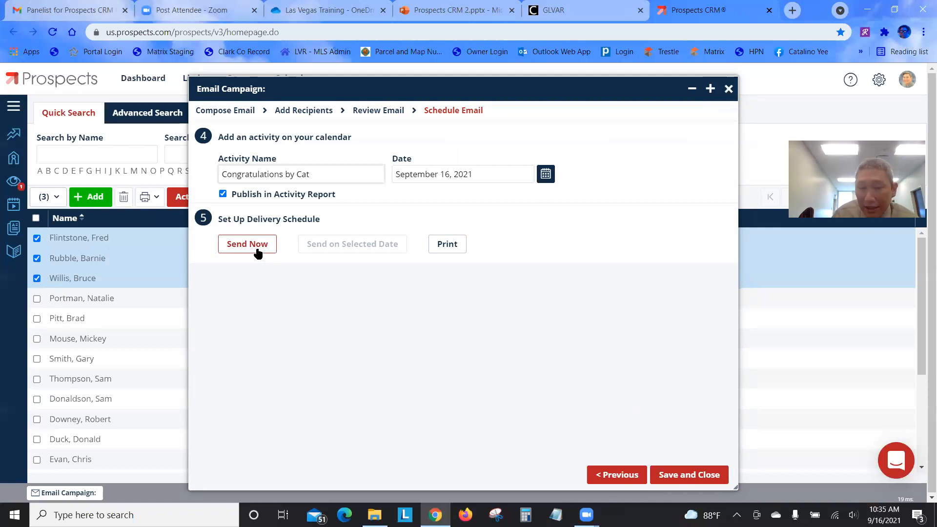
# Discard the campaign without saving, then start a new email campaign for the selected contacts
pyautogui.click(727, 89)
pyautogui.click(536, 324)
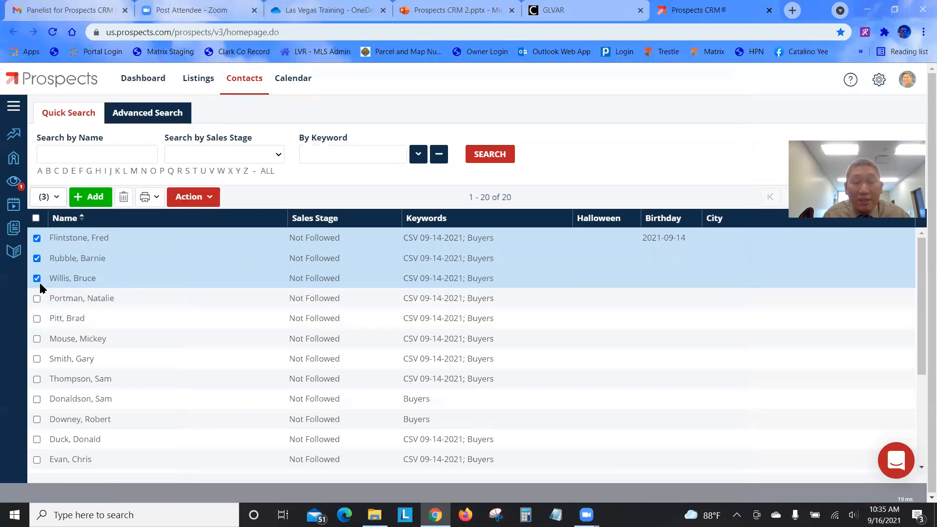
pyautogui.click(195, 201)
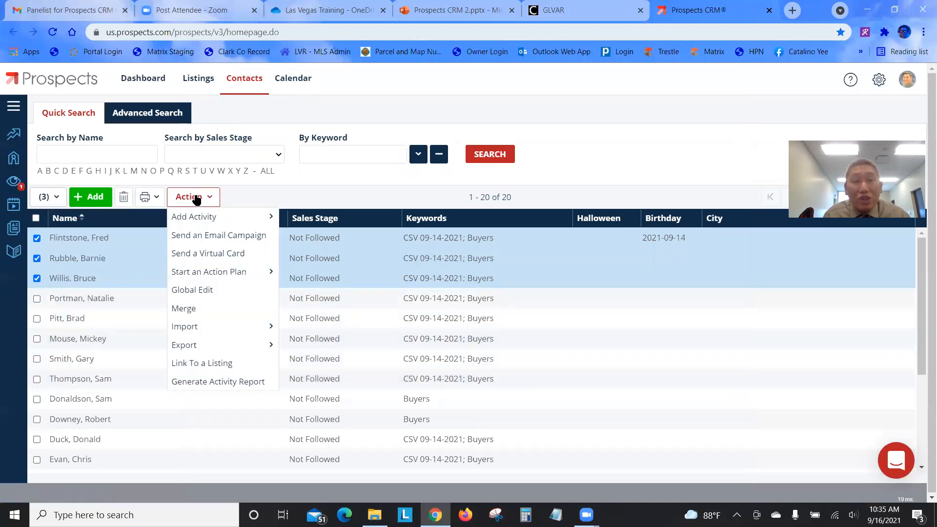
pyautogui.click(197, 236)
# Check the email template list, close the new campaign, and go to Online Report
pyautogui.click(588, 142)
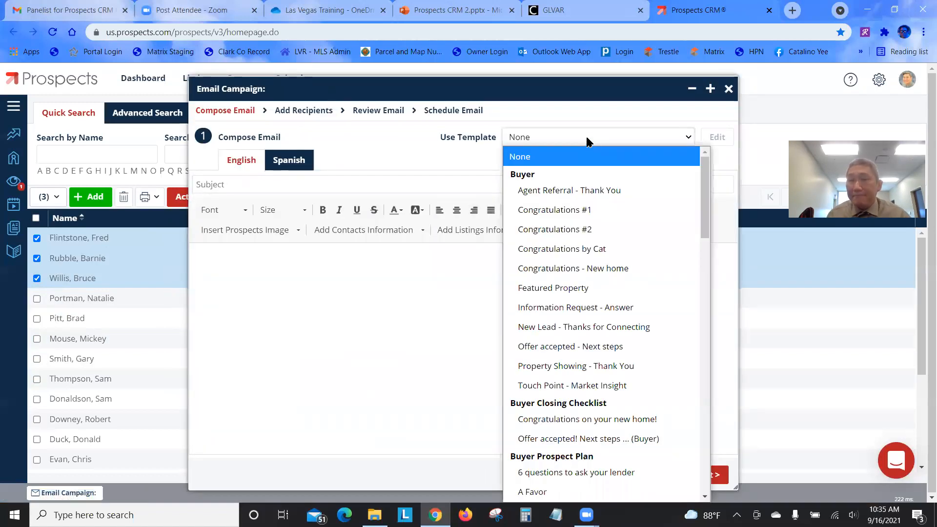
pyautogui.click(729, 88)
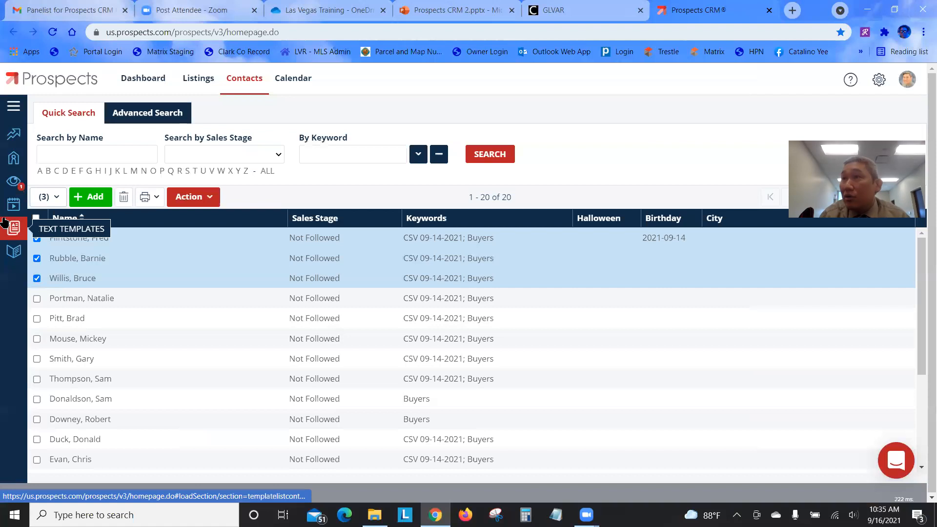
pyautogui.click(5, 258)
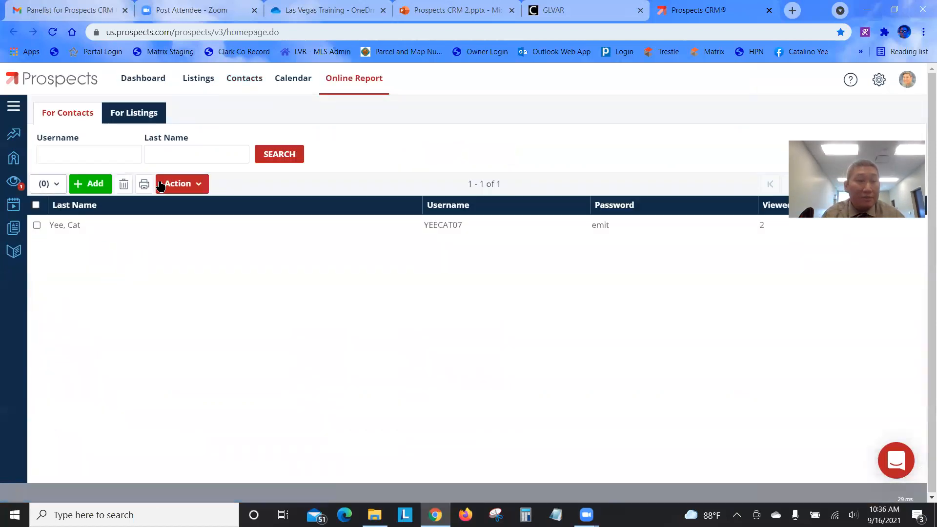
pyautogui.click(132, 80)
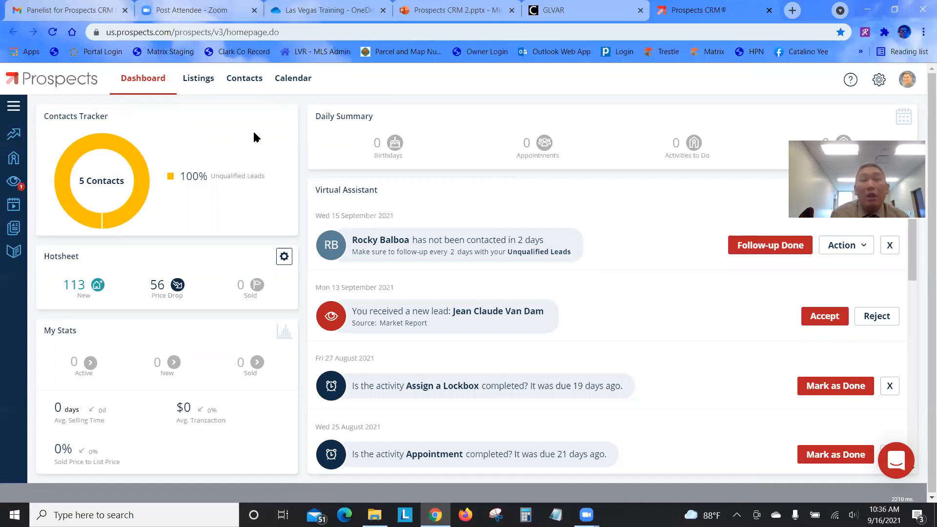
pyautogui.click(240, 87)
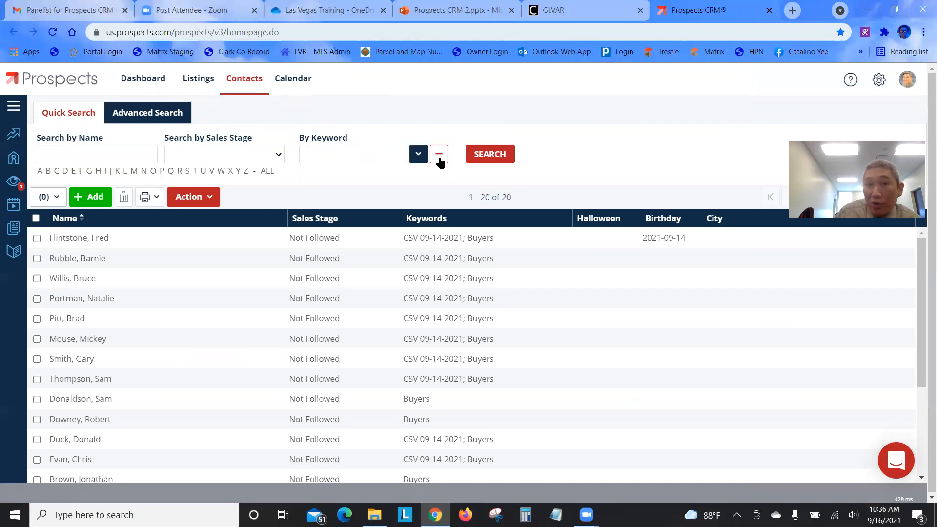
# Filter contacts by the Buyers keyword, select all 18, and start a Virtual Card
pyautogui.click(419, 155)
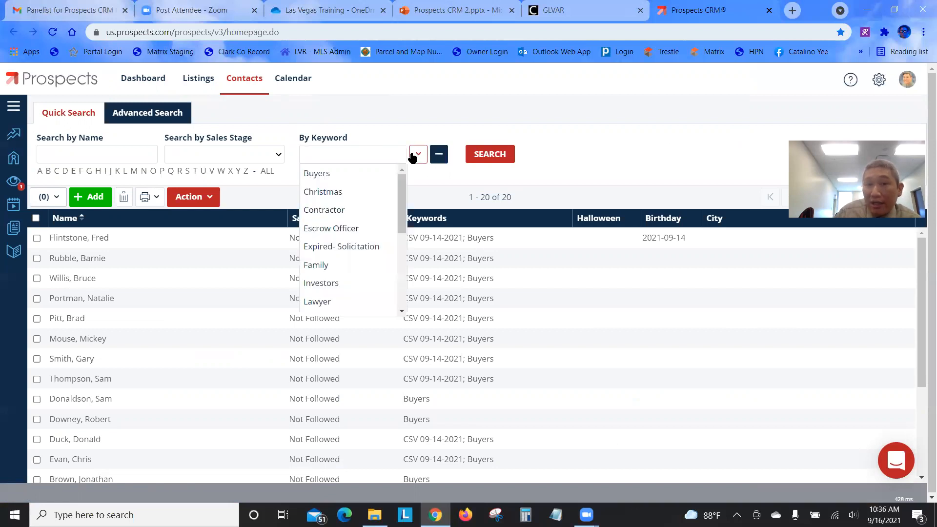
pyautogui.click(348, 174)
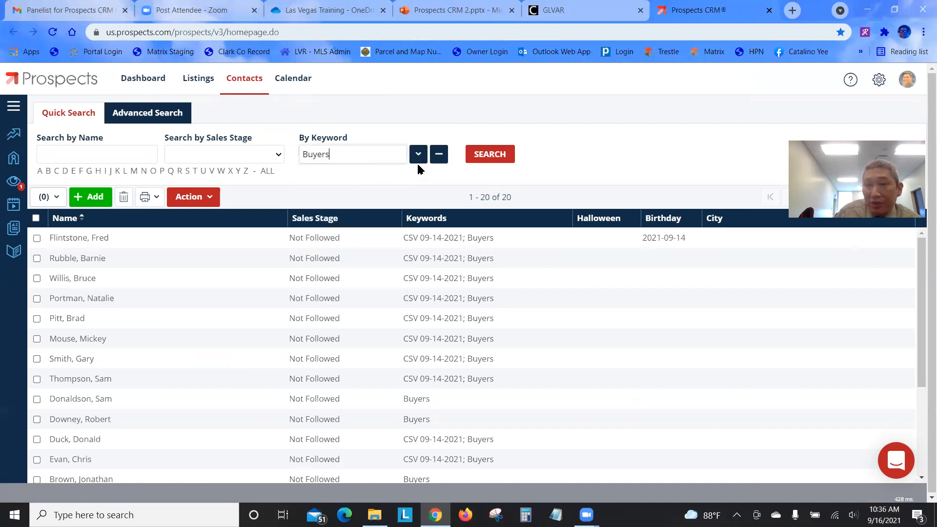
pyautogui.click(493, 162)
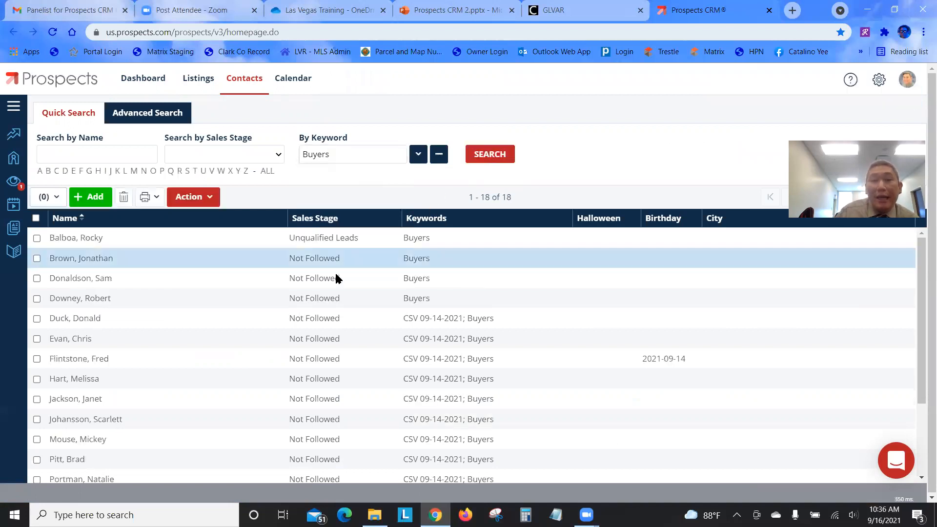
pyautogui.scroll(-2, 343, 376)
pyautogui.scroll(2, 344, 376)
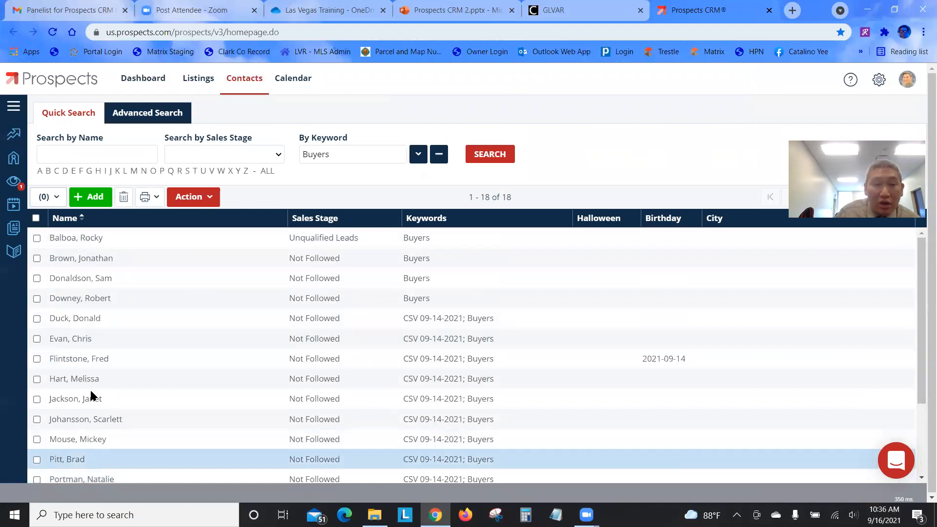
pyautogui.click(36, 219)
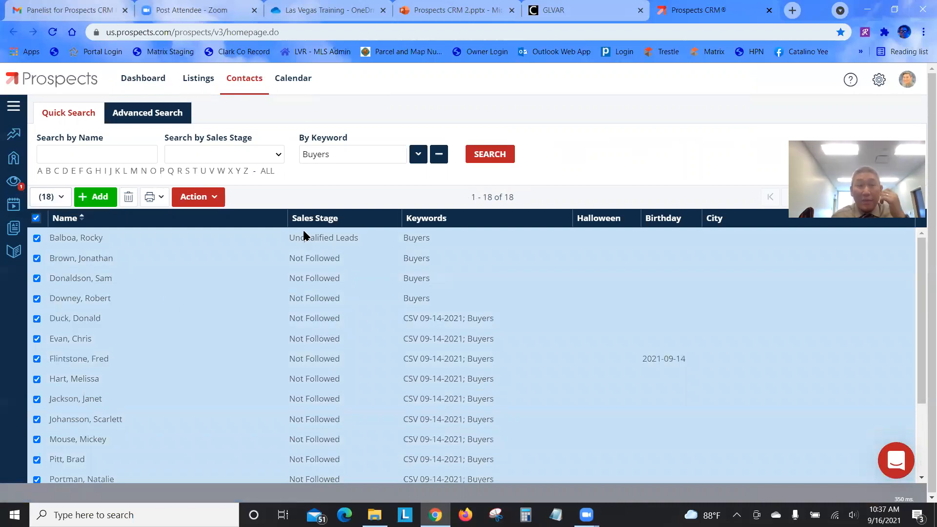
pyautogui.click(211, 197)
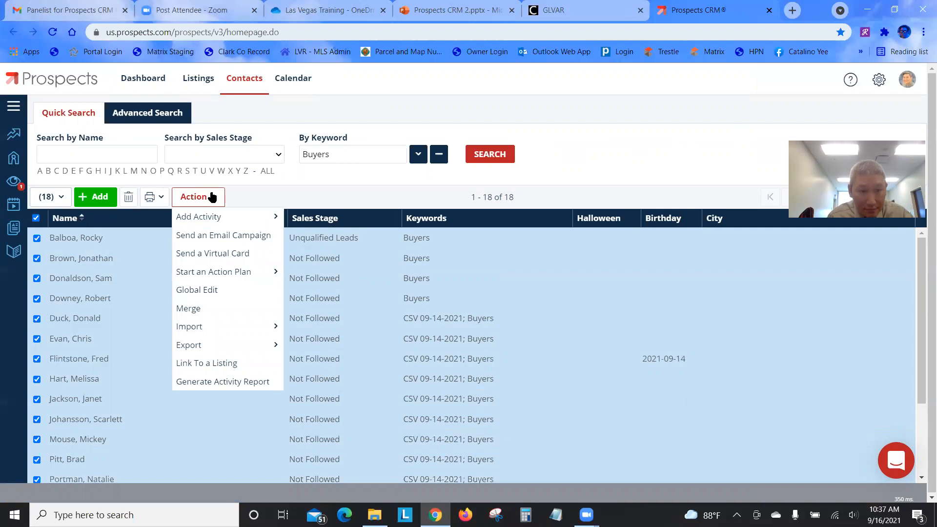
pyautogui.click(220, 254)
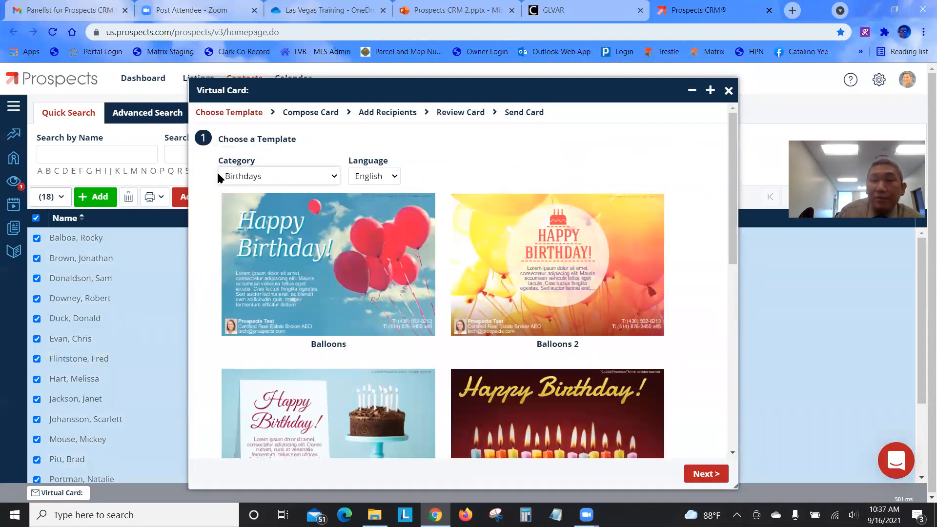
# Pick the New on the Market #05 design from the Listings - New templates and continue
pyautogui.click(247, 178)
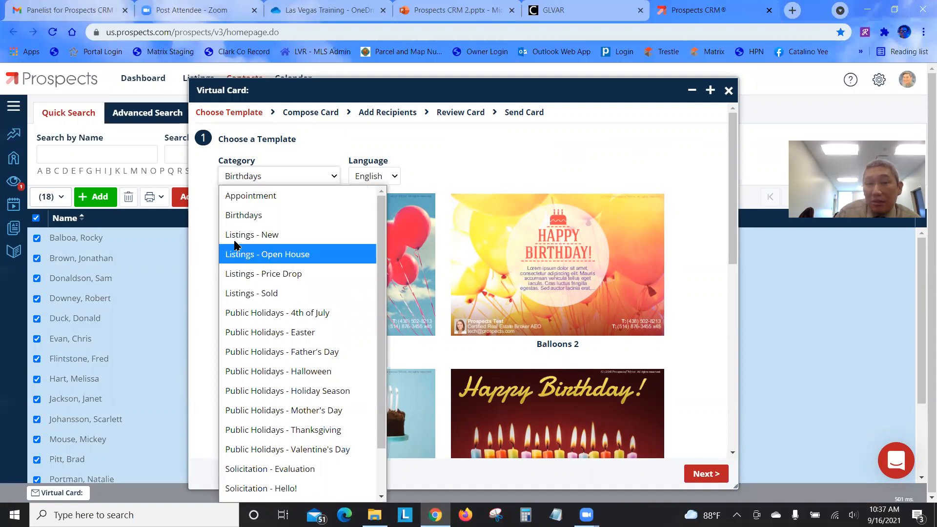
pyautogui.click(288, 243)
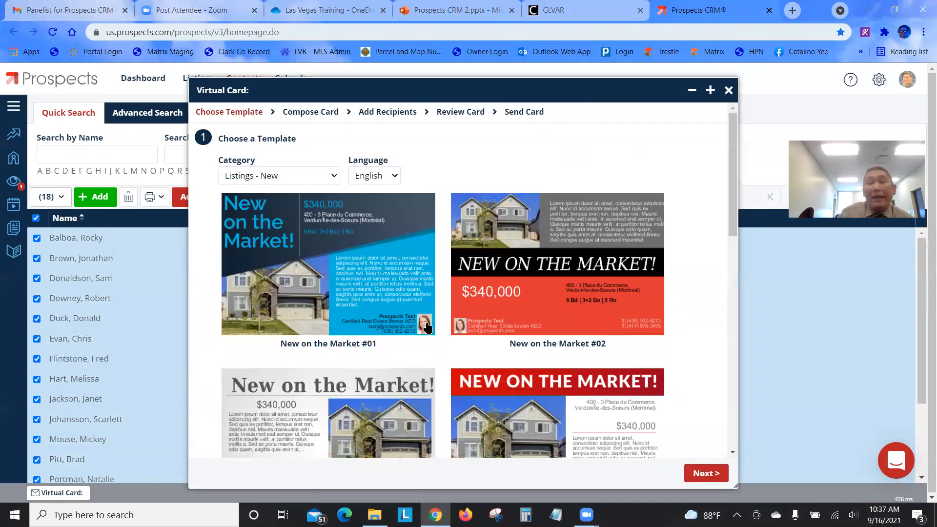
pyautogui.scroll(-1, 355, 290)
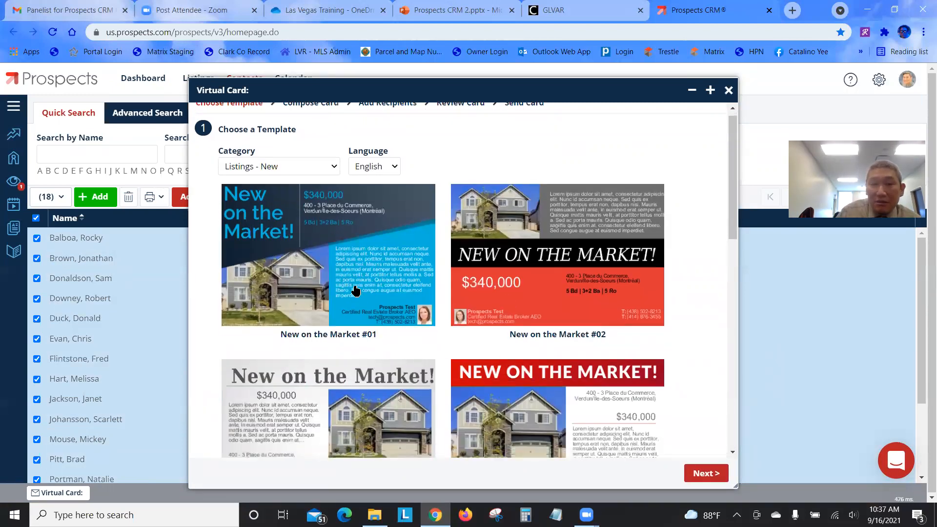
pyautogui.scroll(-10, 356, 290)
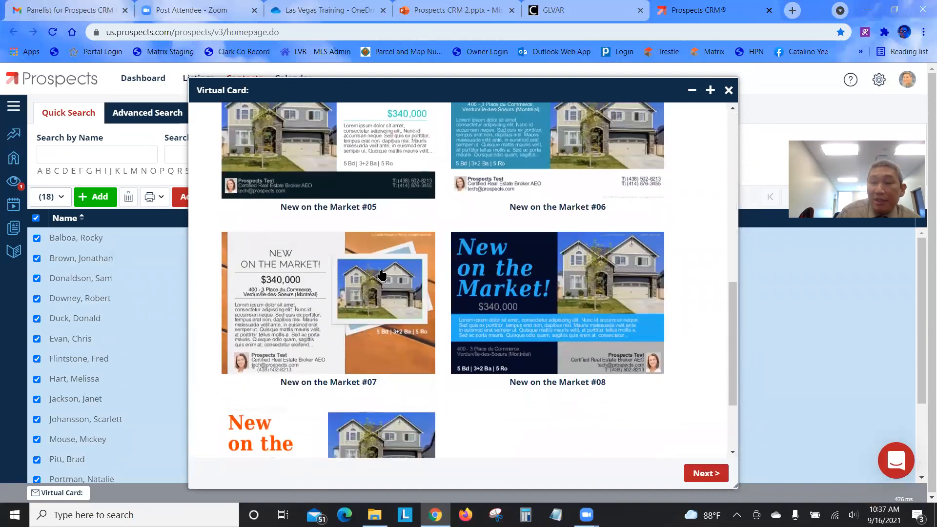
pyautogui.scroll(-2, 382, 275)
pyautogui.scroll(3, 390, 281)
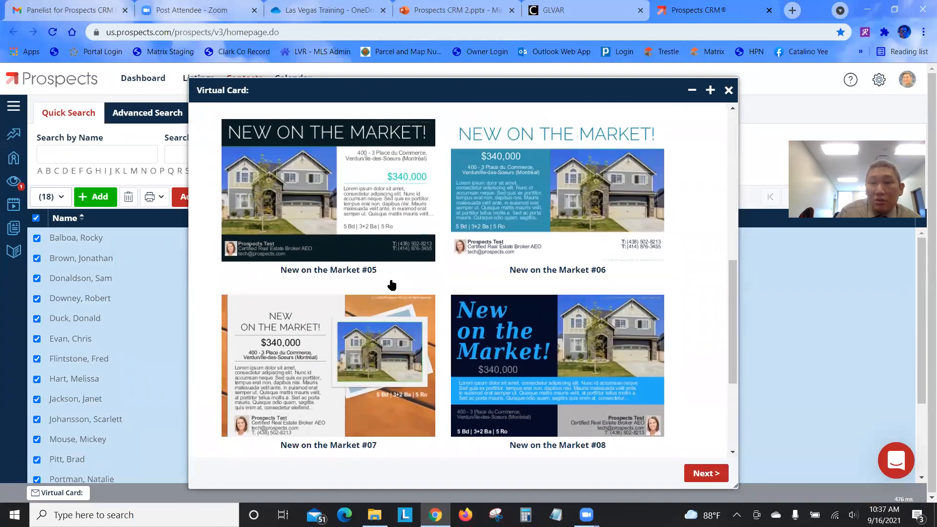
pyautogui.scroll(1, 392, 284)
pyautogui.scroll(-1, 391, 284)
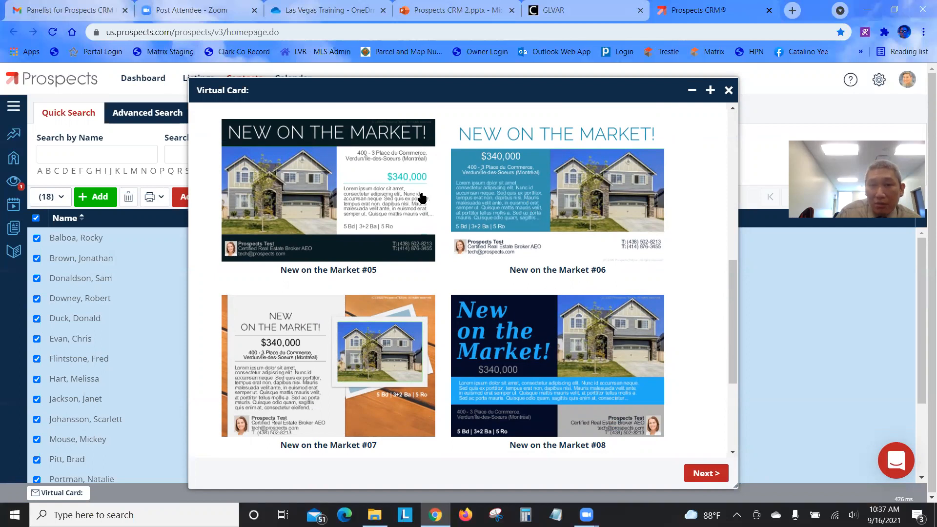
pyautogui.click(360, 184)
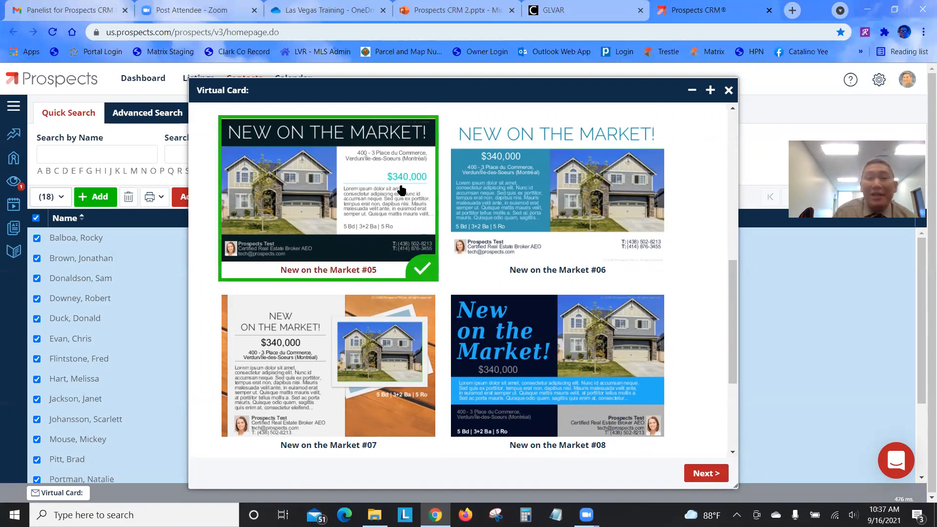
pyautogui.click(708, 474)
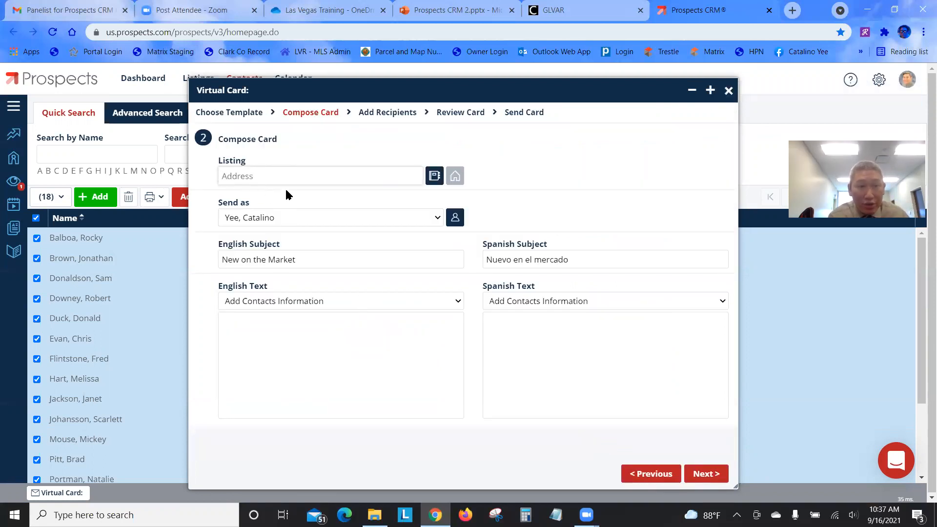
# Bring up the listing search beside the Listing Address field on Compose Card
pyautogui.moveTo(216, 163); pyautogui.dragTo(263, 163)
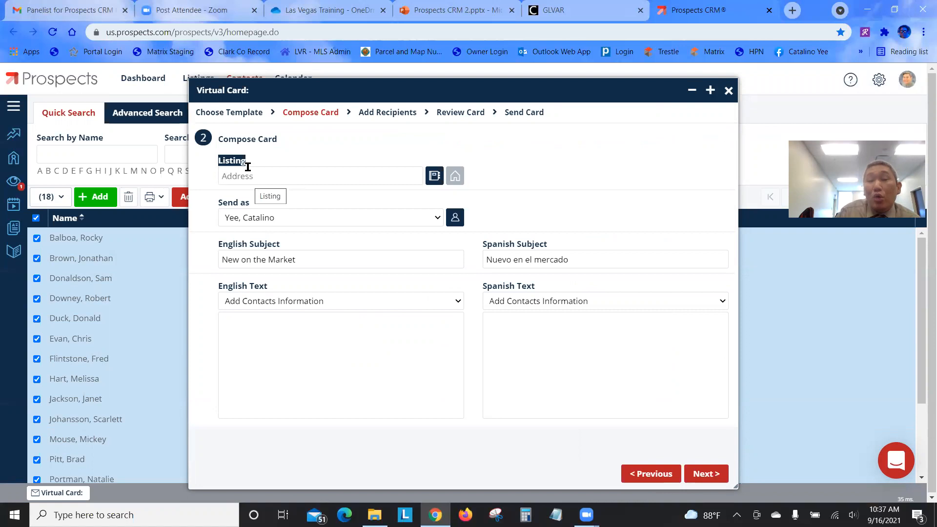
pyautogui.click(435, 176)
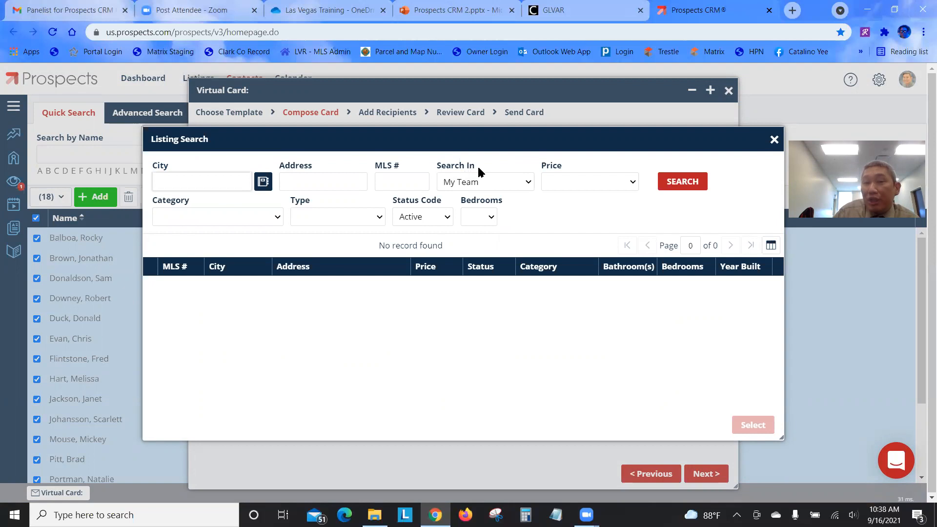
# Set Search In to My MLS and search for MLS # 2333200
pyautogui.click(501, 182)
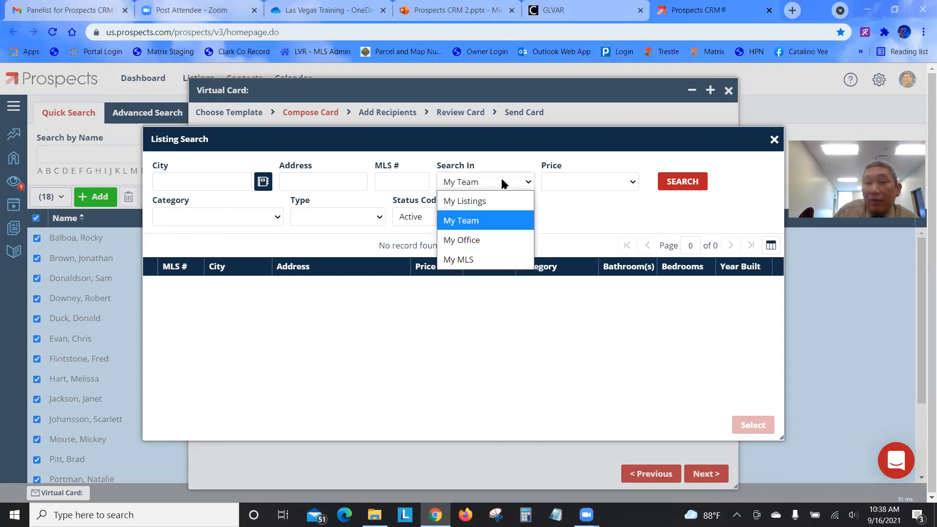
pyautogui.click(508, 205)
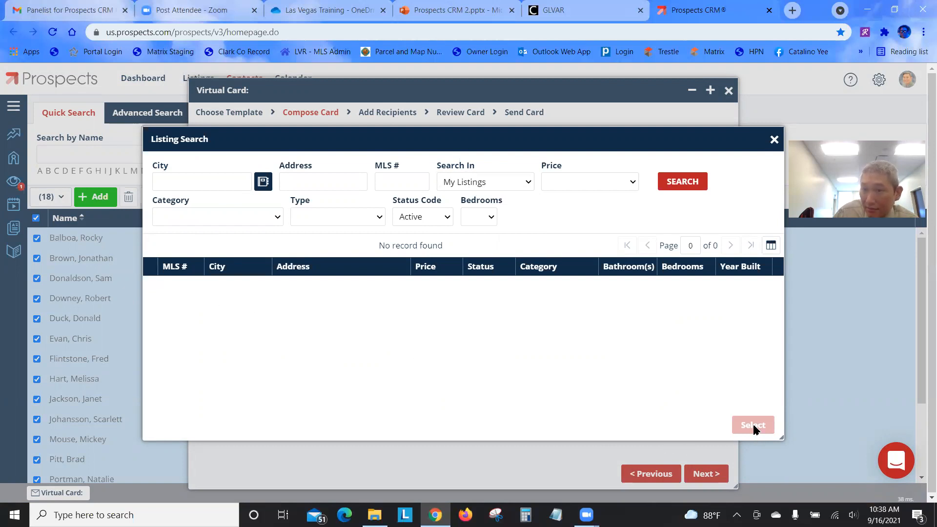
pyautogui.click(506, 184)
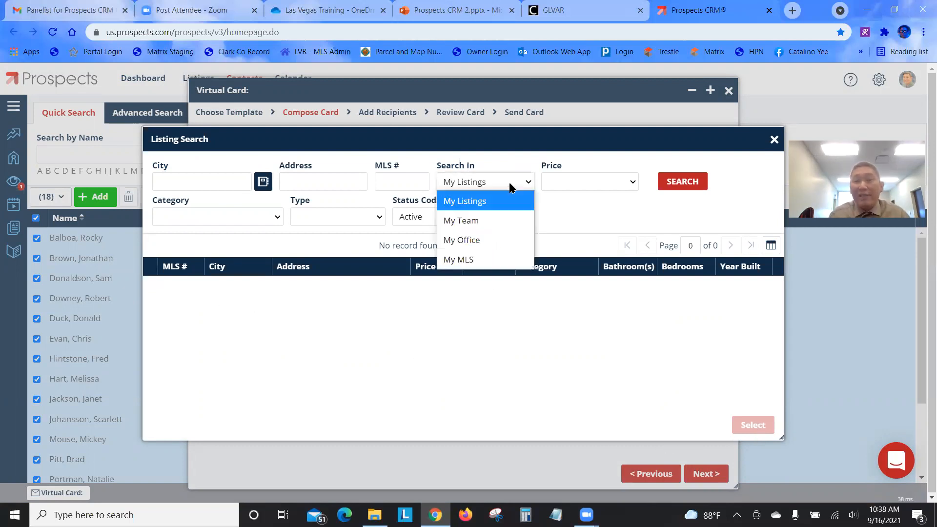
pyautogui.click(490, 263)
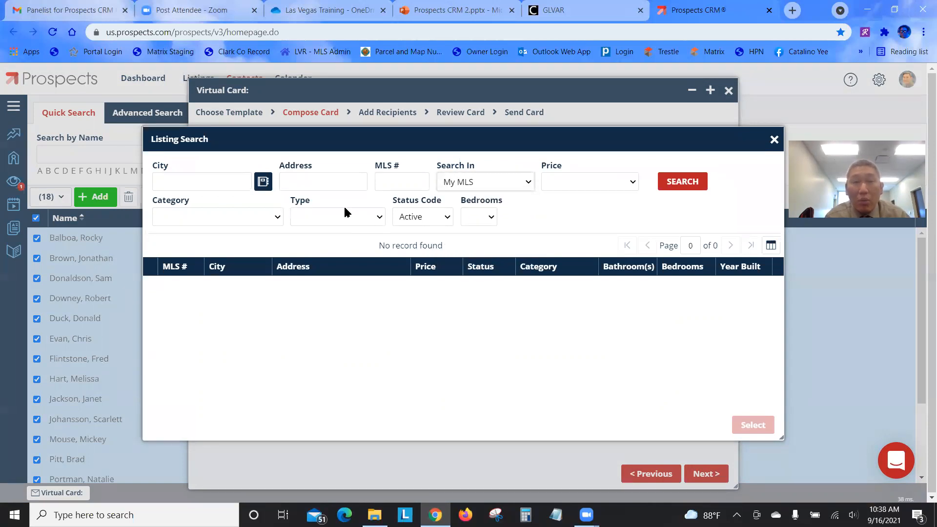
pyautogui.click(390, 180)
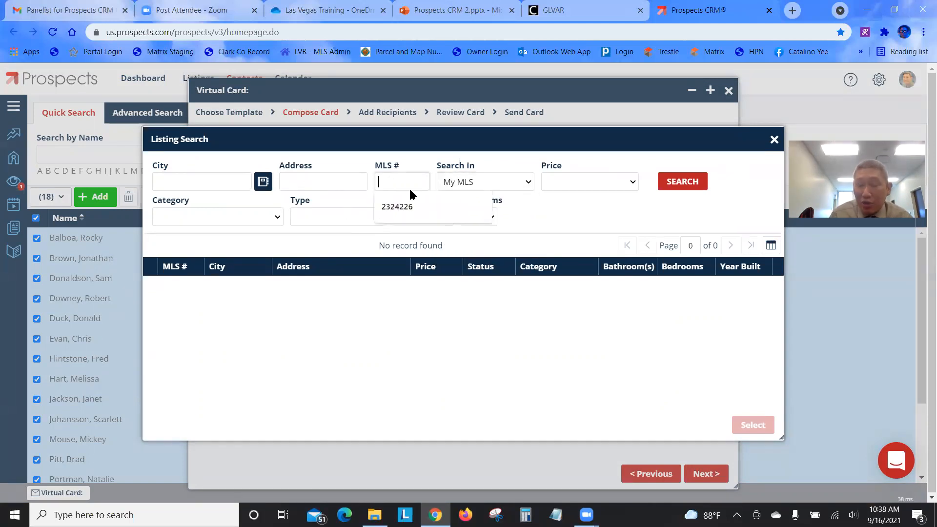
pyautogui.write('233')
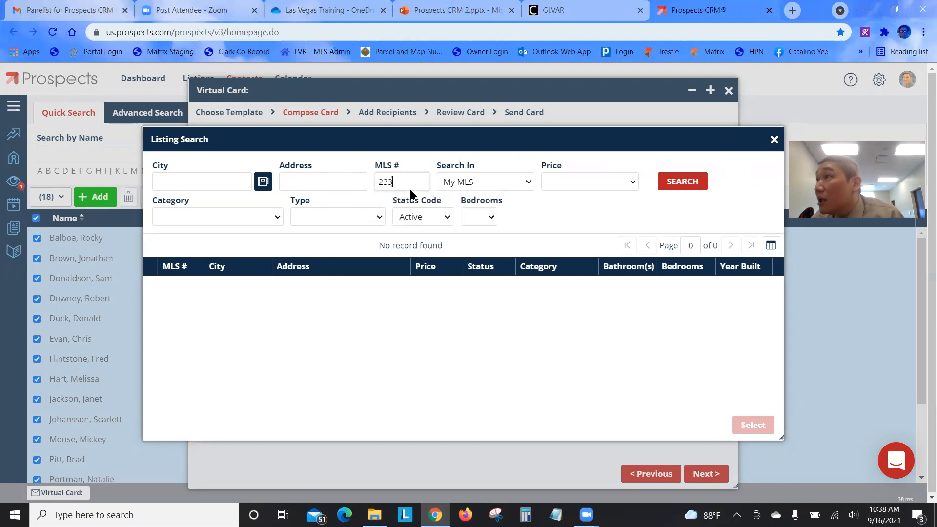
pyautogui.write('3200')
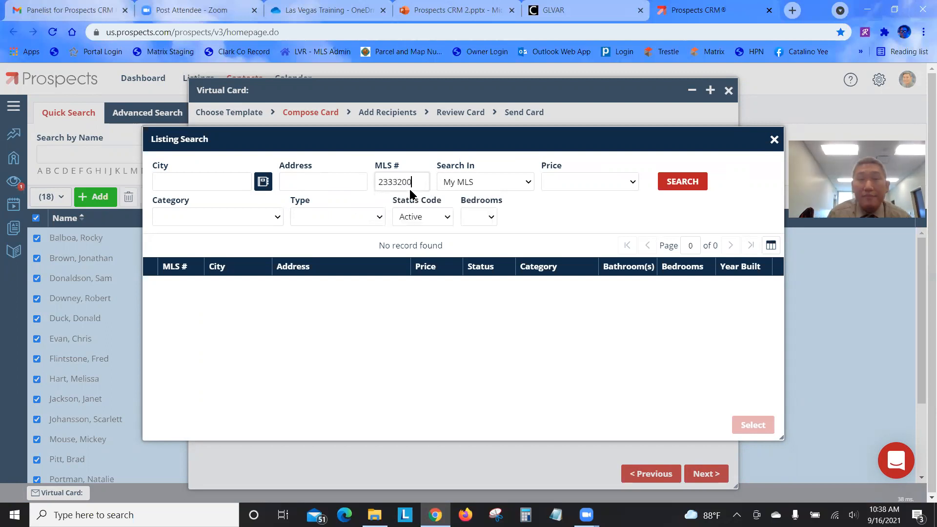
pyautogui.click(685, 184)
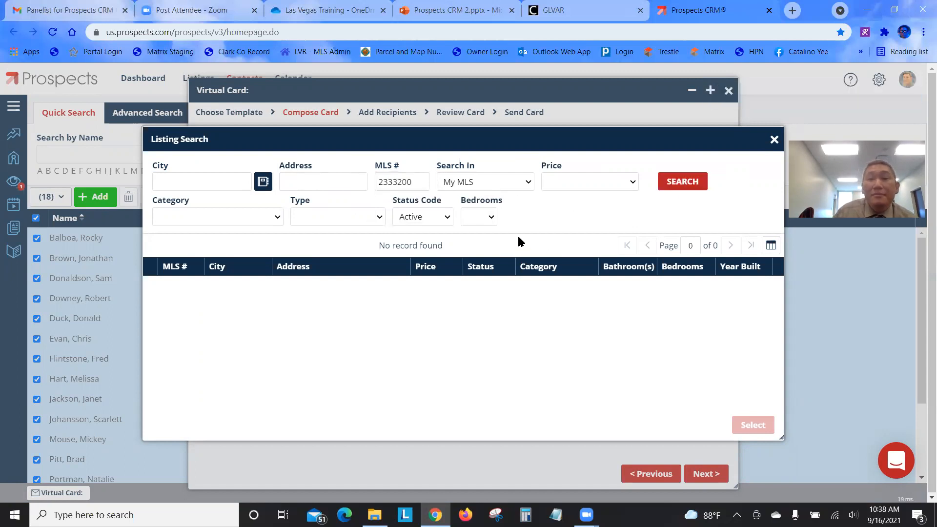
pyautogui.click(687, 183)
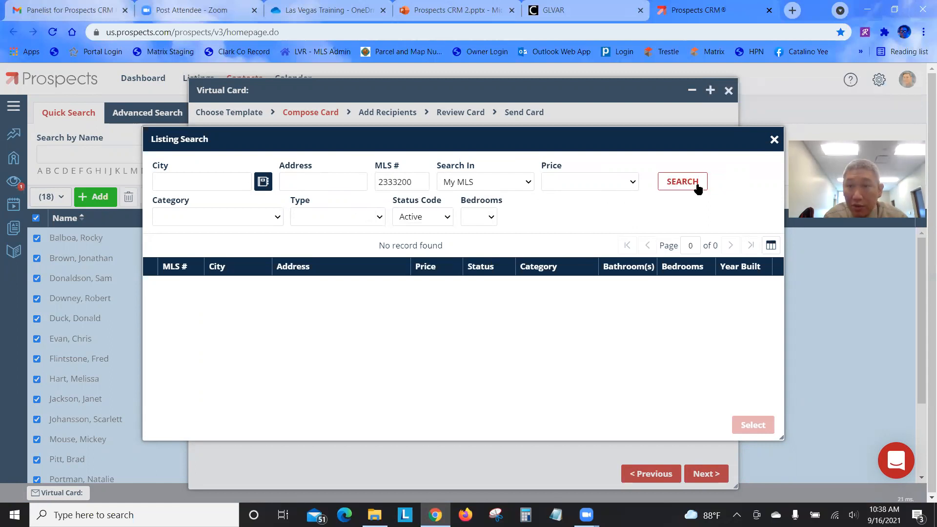
pyautogui.moveTo(635, 133); pyautogui.dragTo(590, 117)
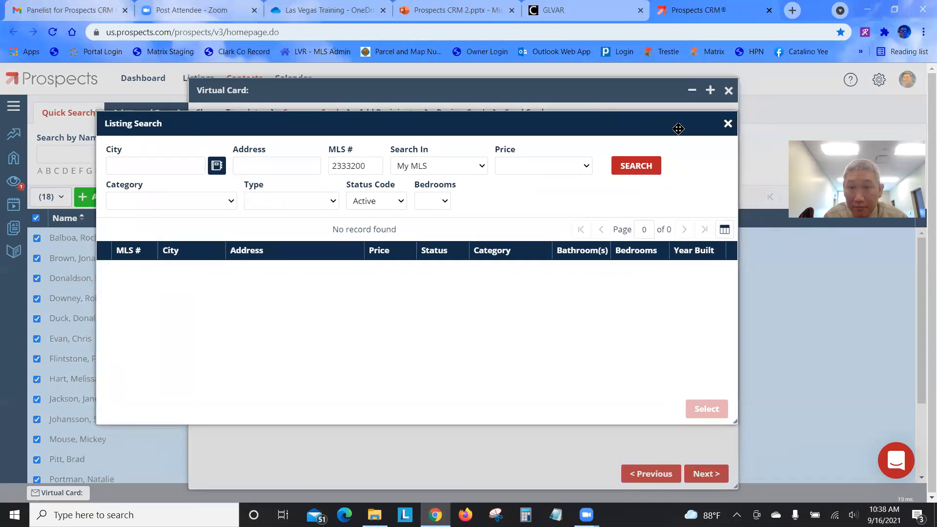
pyautogui.click(367, 204)
pyautogui.click(370, 207)
pyautogui.click(647, 168)
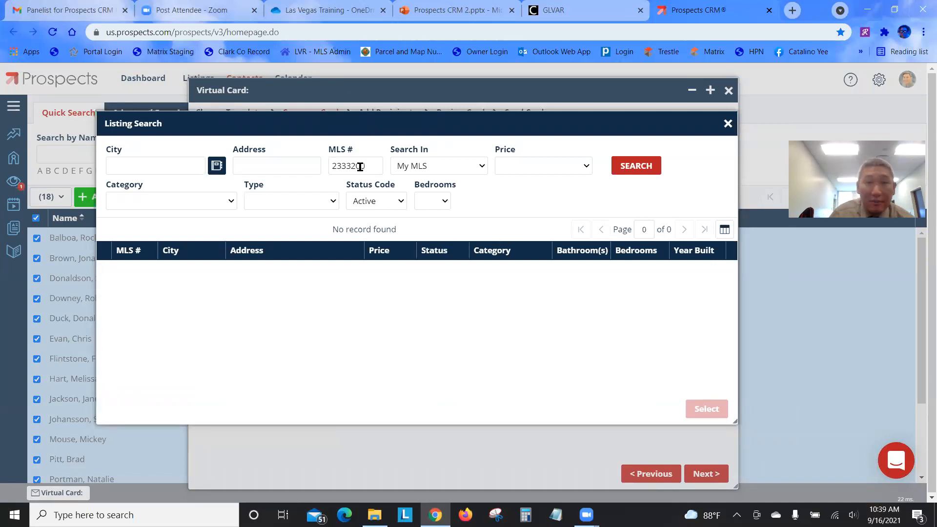
pyautogui.moveTo(372, 166); pyautogui.dragTo(344, 167)
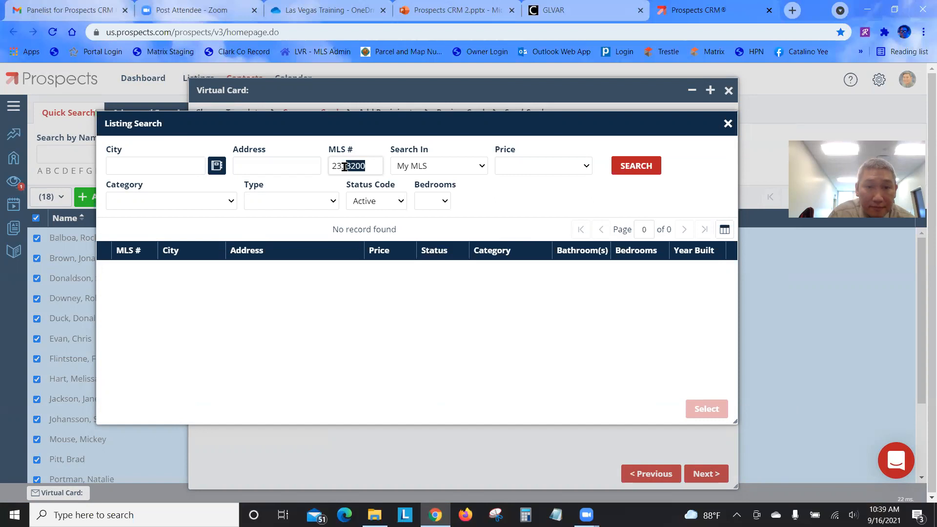
pyautogui.write('2376')
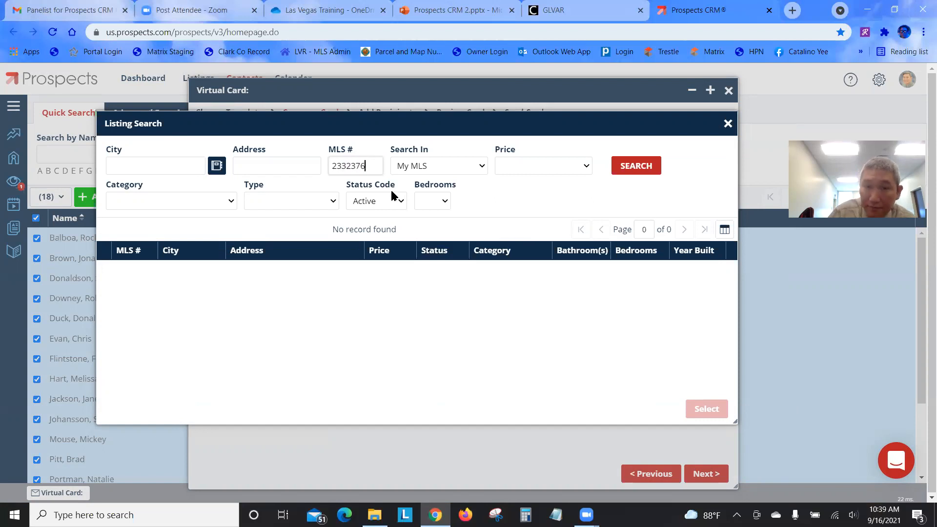
pyautogui.click(637, 167)
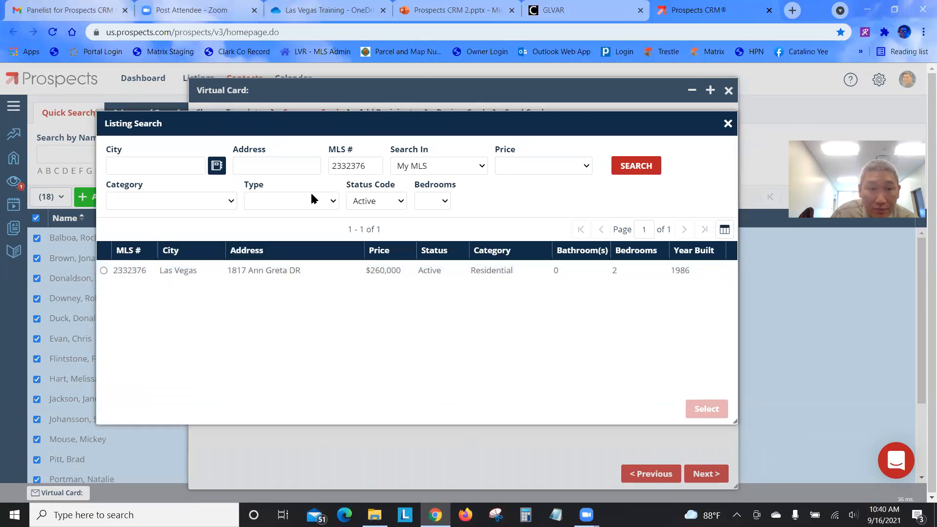
pyautogui.click(104, 272)
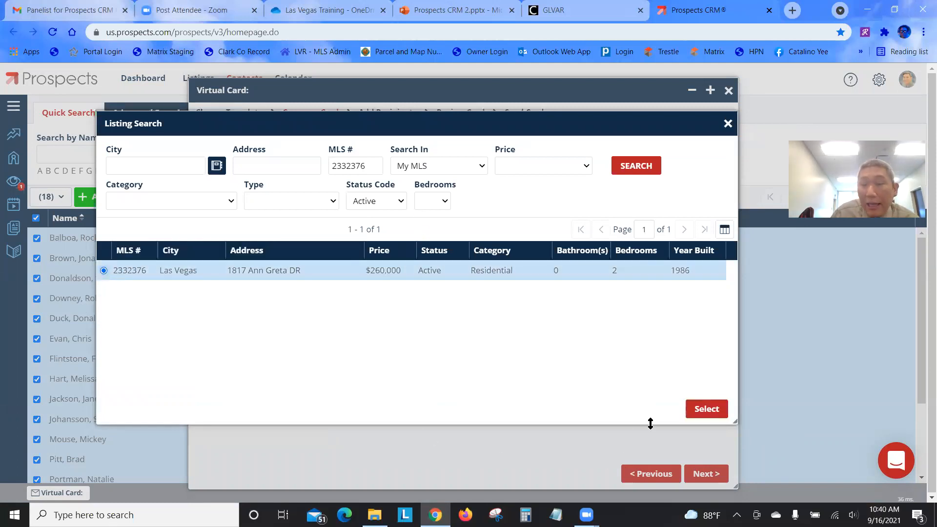
pyautogui.click(711, 414)
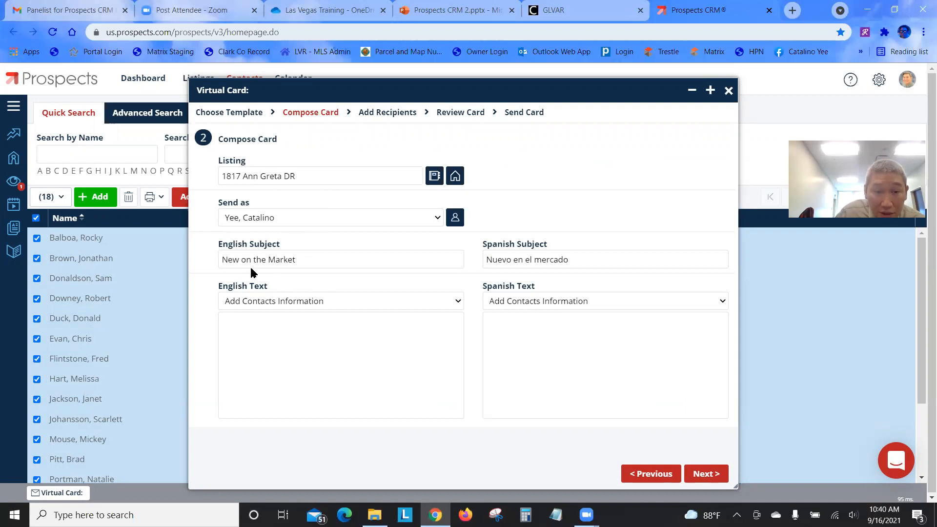
# Enter English text 'Just Listed! This house features 2 bedrooms, 1 full bath, 1 /34 bath, in Concord Village'
pyautogui.click(285, 342)
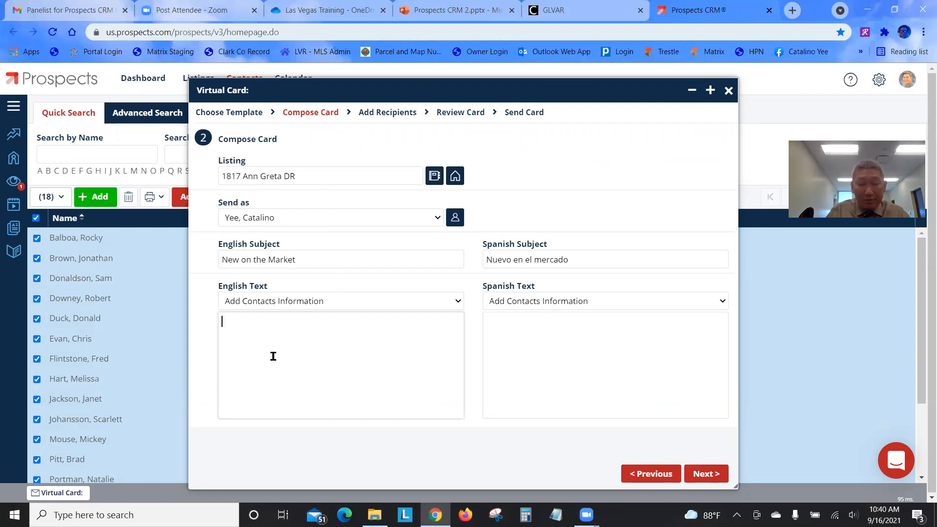
pyautogui.write('This')
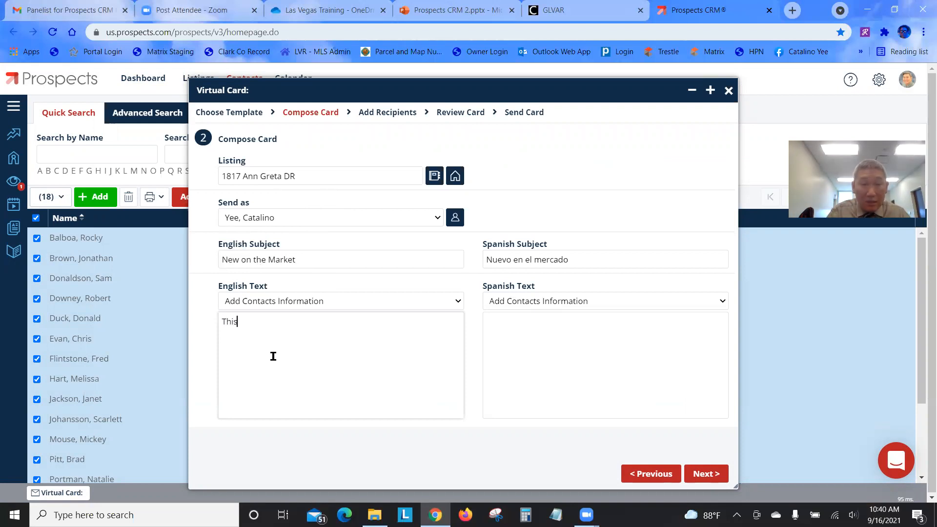
pyautogui.press('BackSpace')
pyautogui.press('BackSpace')
pyautogui.press('BackSpace')
pyautogui.press('BackSpace')
pyautogui.write('Jus')
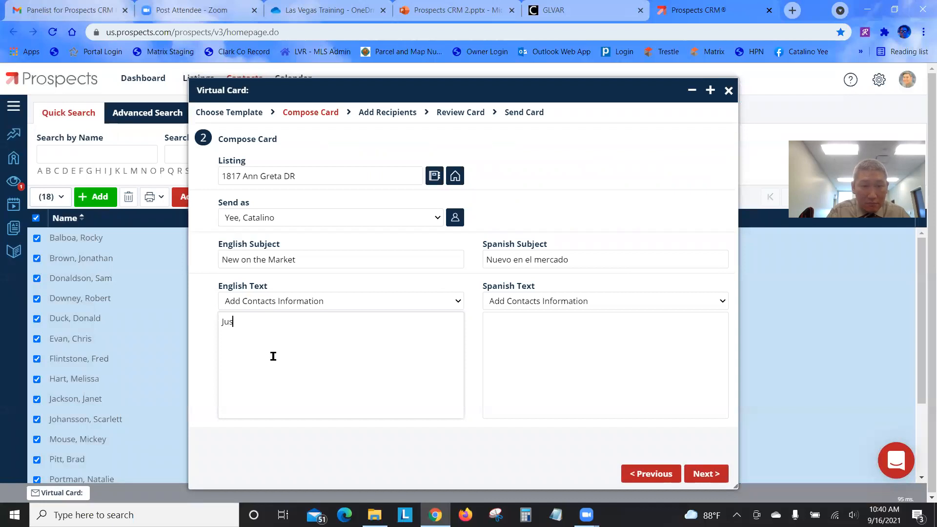
pyautogui.write('t Listed! ')
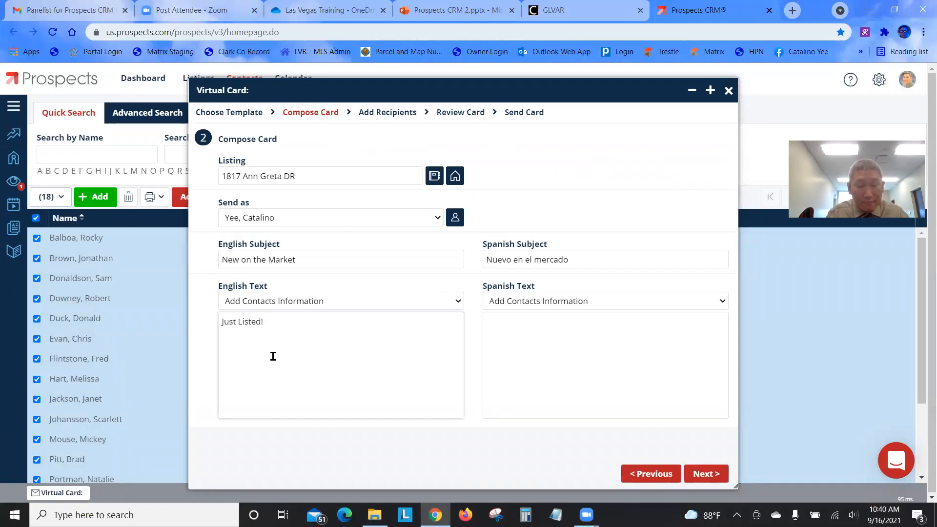
pyautogui.write('T')
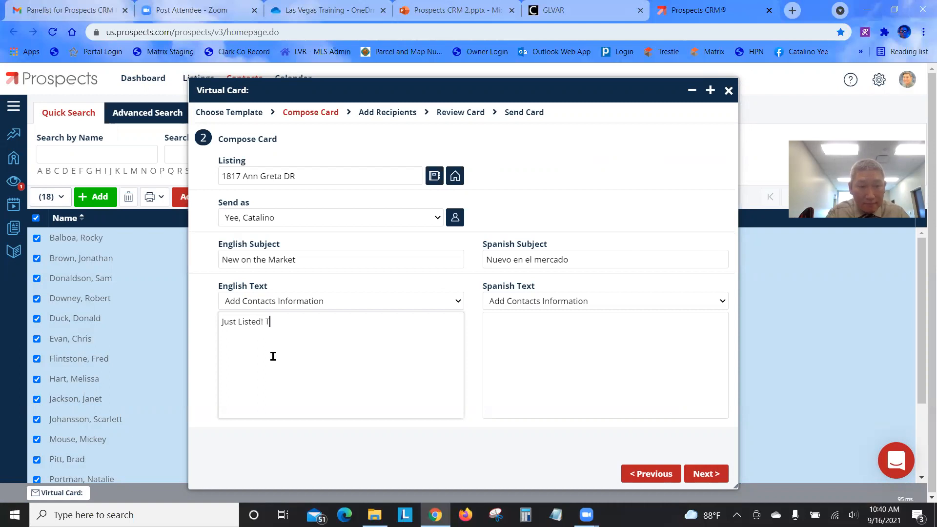
pyautogui.write('his house ')
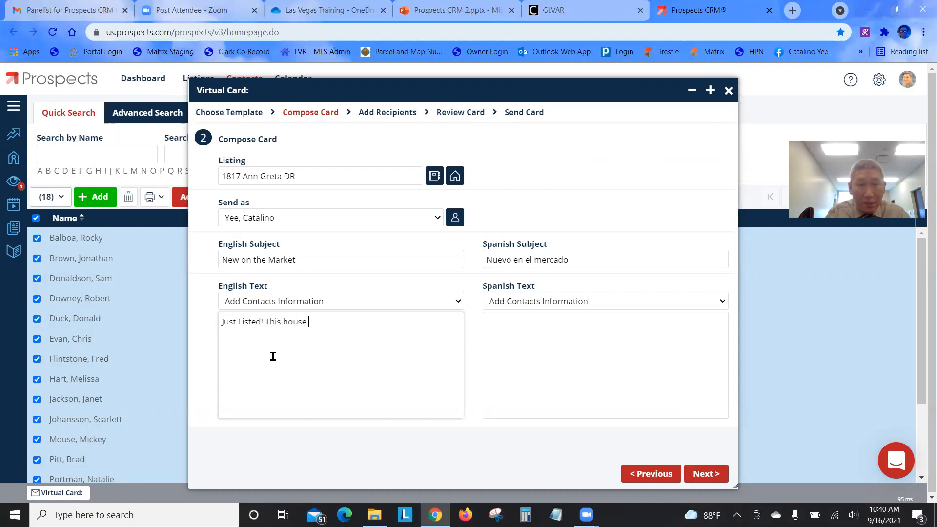
pyautogui.write('features 2 ')
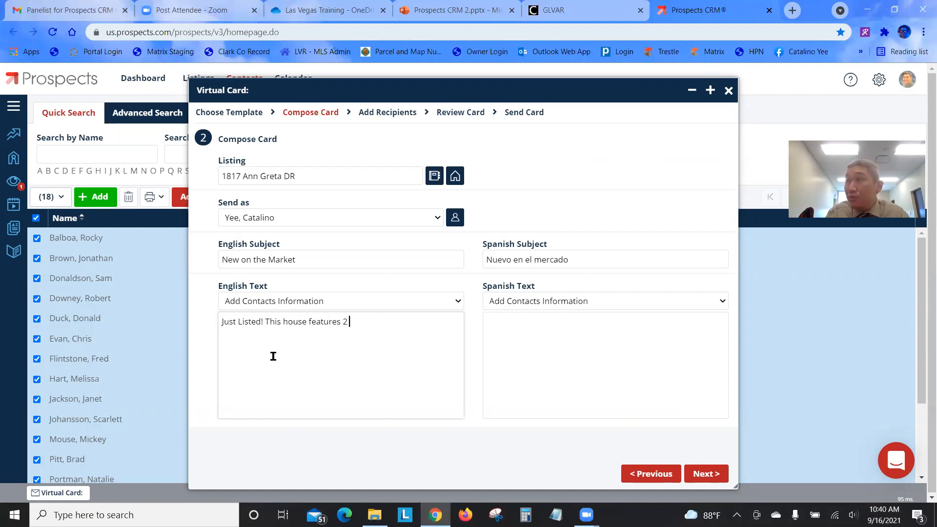
pyautogui.write('bedrooms, ')
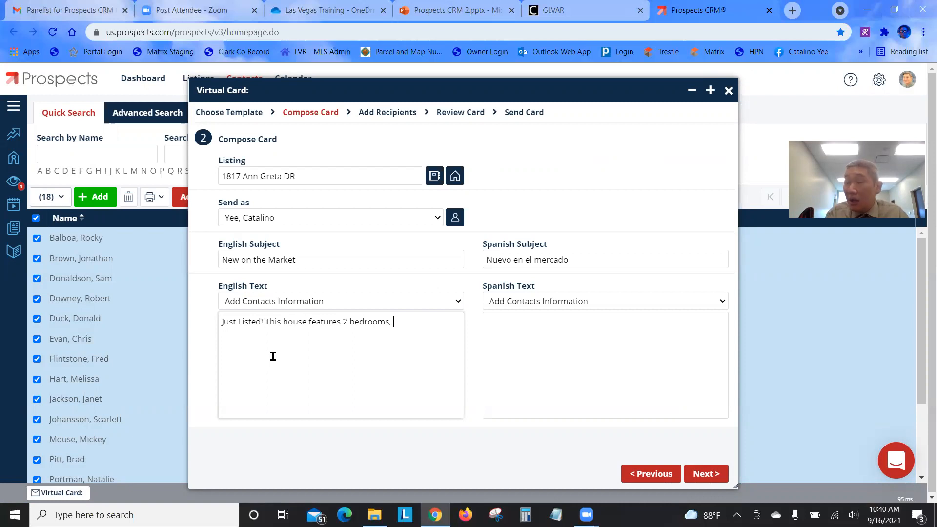
pyautogui.write('1 fu')
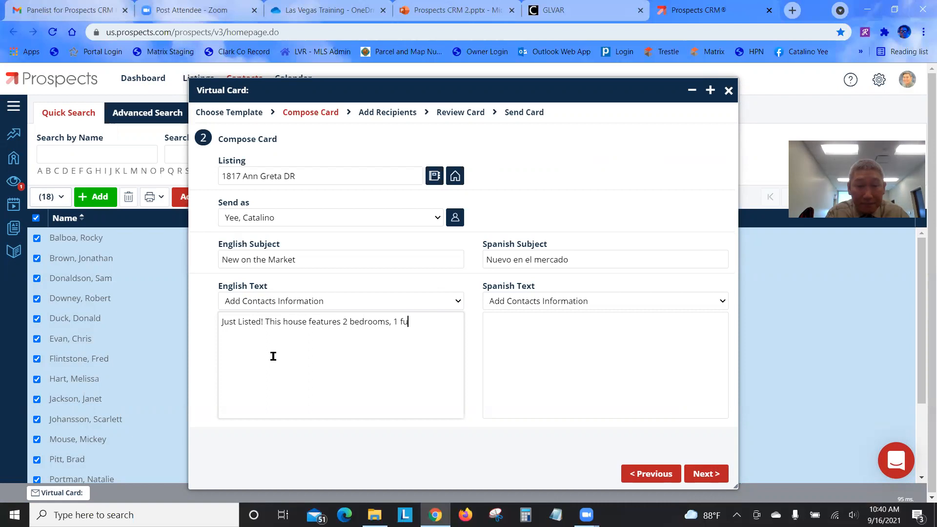
pyautogui.write('ll bath, ')
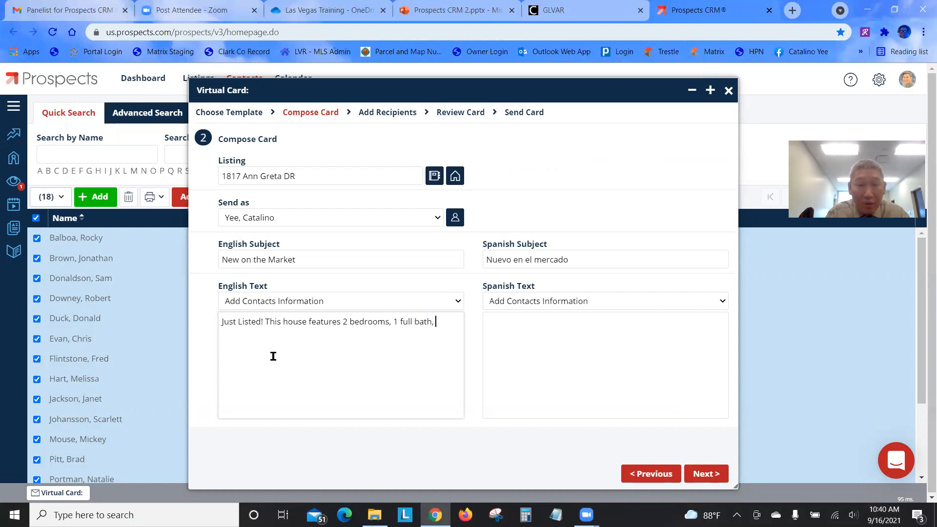
pyautogui.write('1 /34')
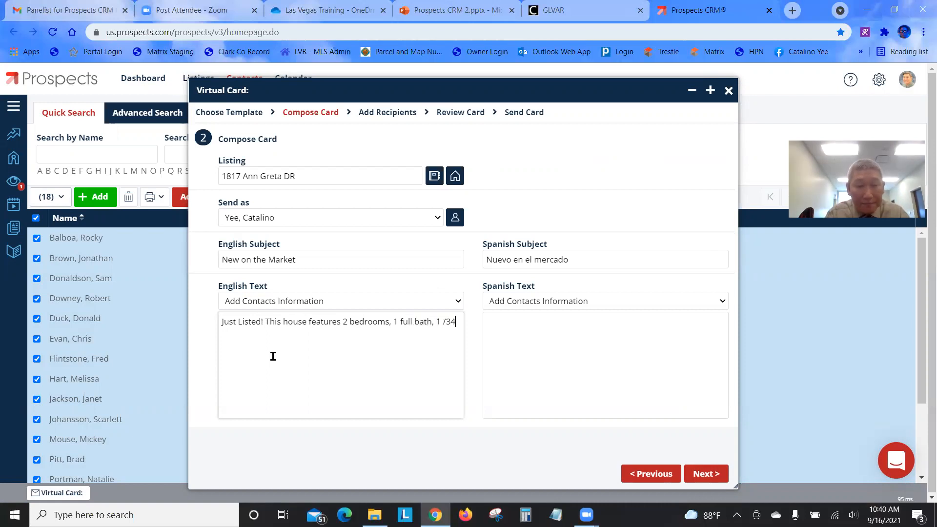
pyautogui.write(' bath')
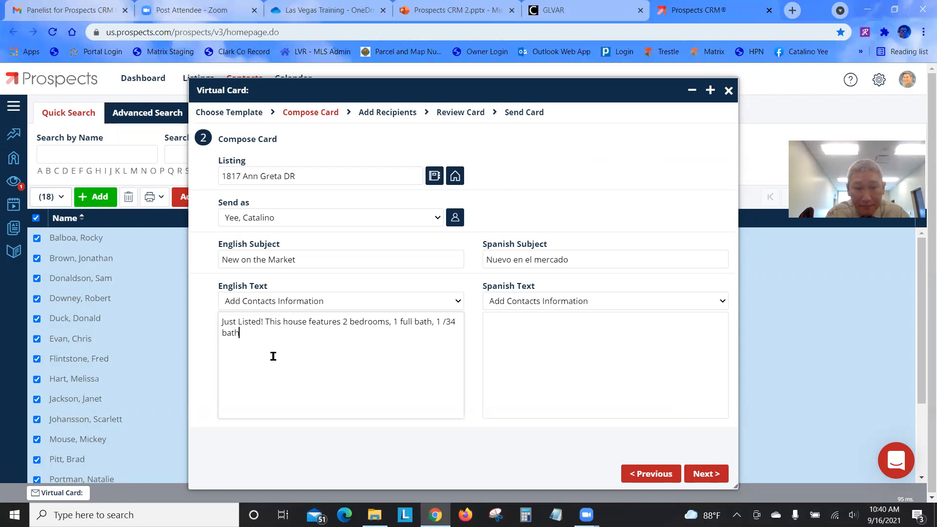
pyautogui.write(',')
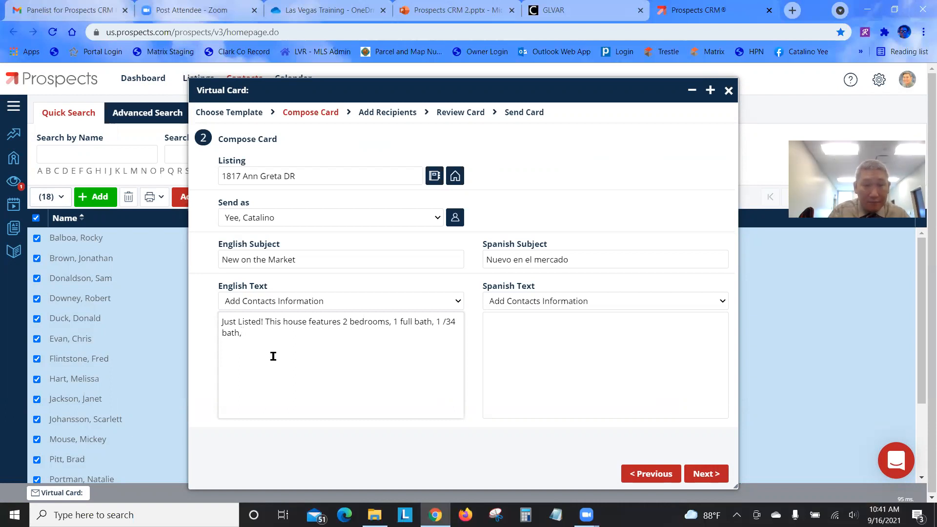
pyautogui.write('in Con')
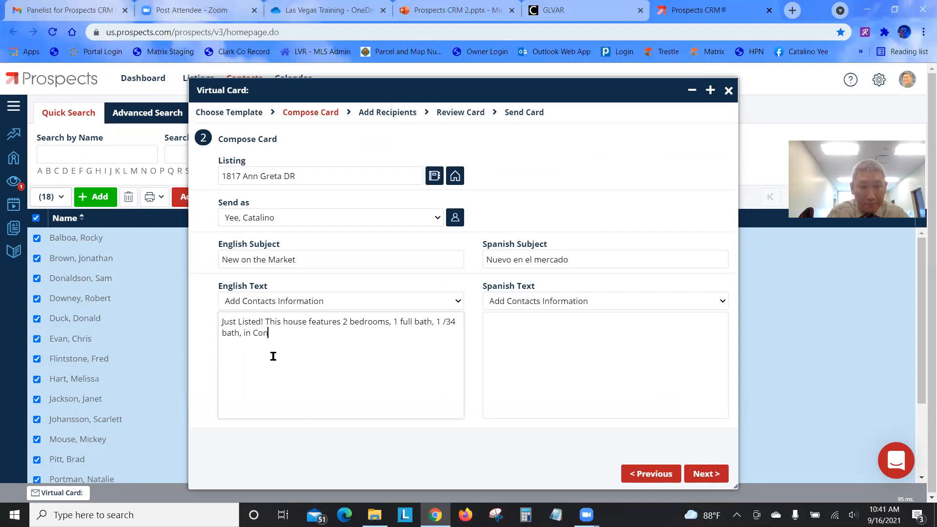
pyautogui.write('cord Village')
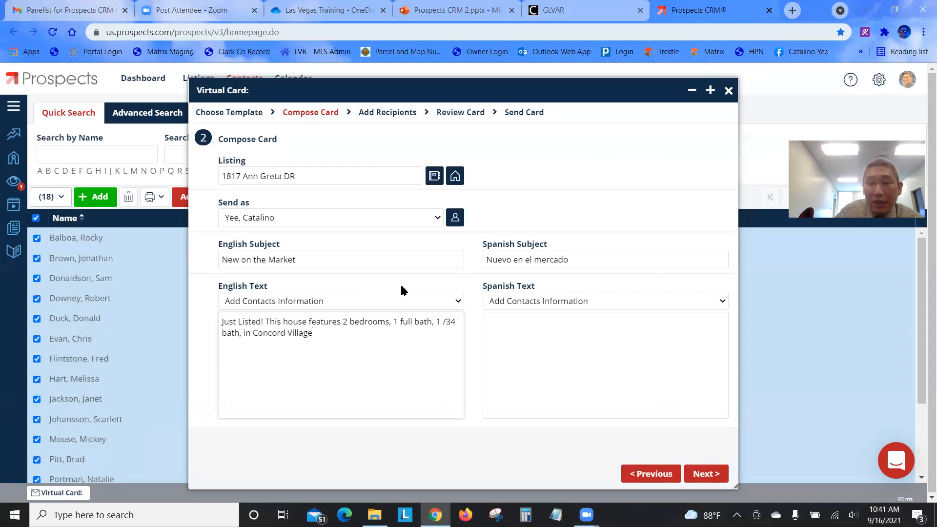
pyautogui.moveTo(313, 333); pyautogui.dragTo(232, 321)
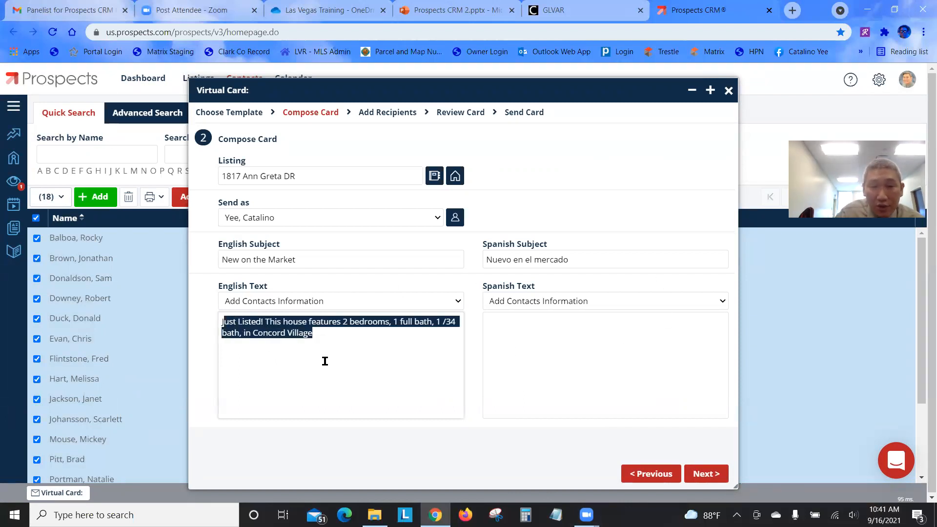
pyautogui.click(367, 360)
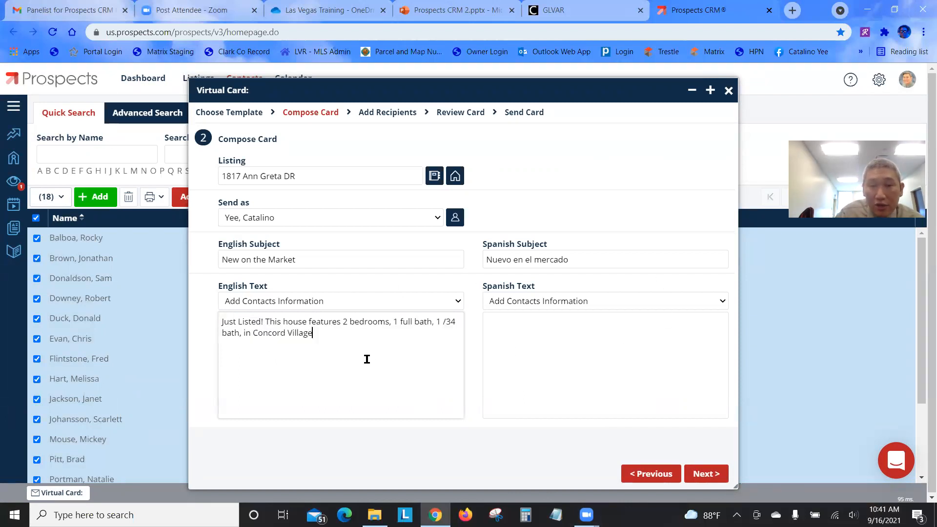
# Go past Add Recipients with the 18 Buyers to preview the card on Review Card
pyautogui.click(727, 476)
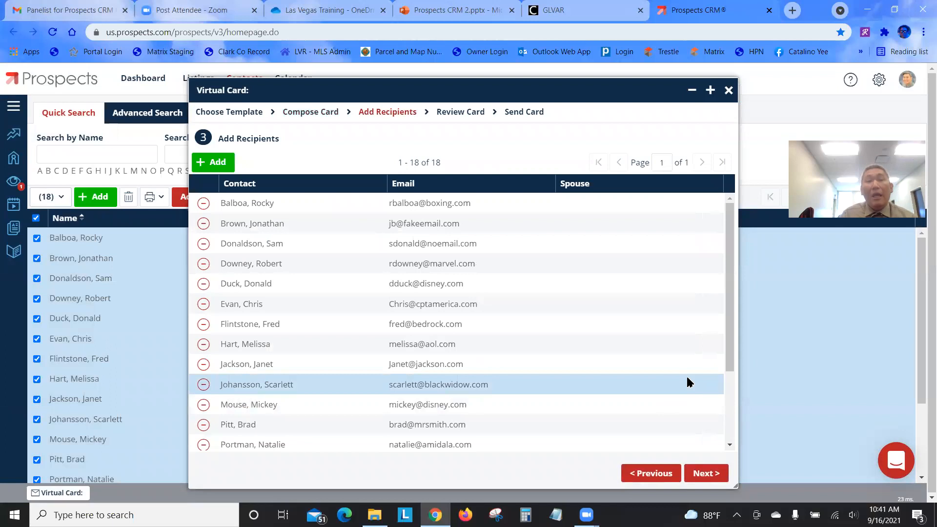
pyautogui.scroll(-3, 345, 261)
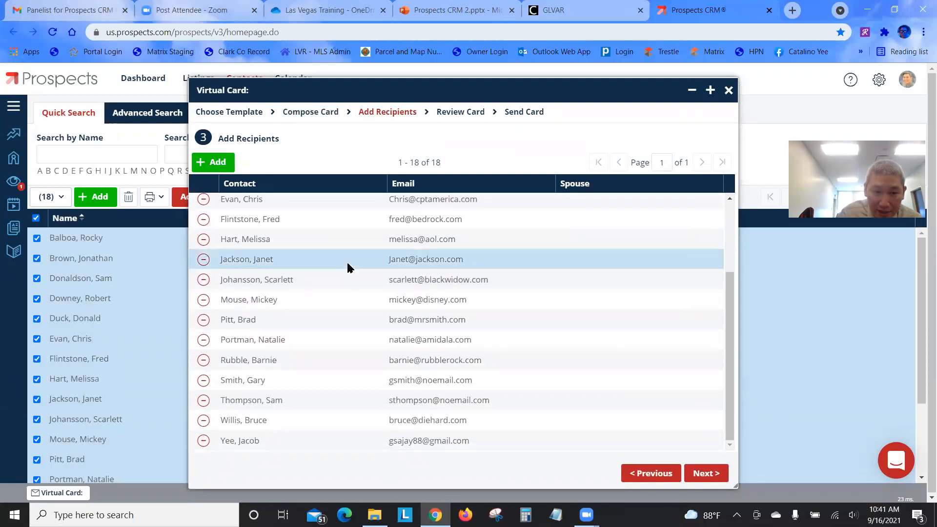
pyautogui.scroll(3, 347, 268)
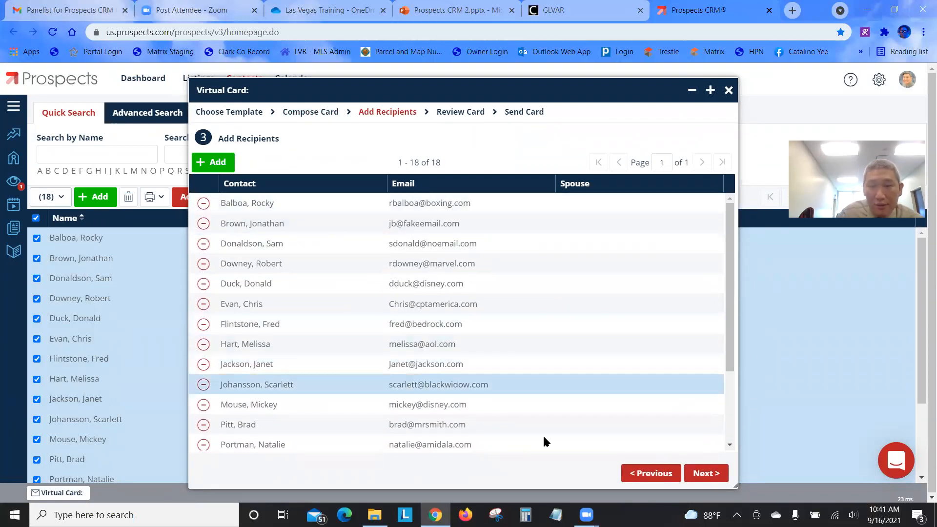
pyautogui.click(707, 475)
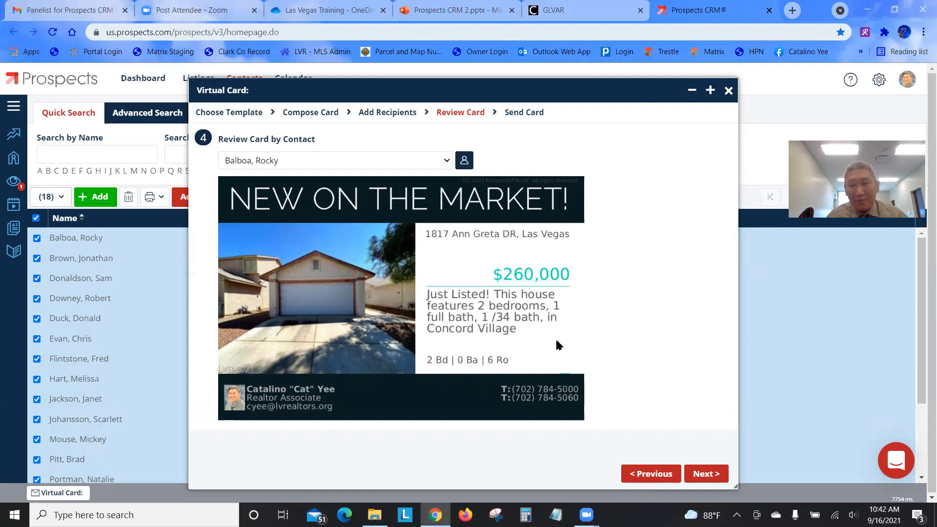
# Continue to Send Card, then close the Virtual Card wizard without saving
pyautogui.click(701, 472)
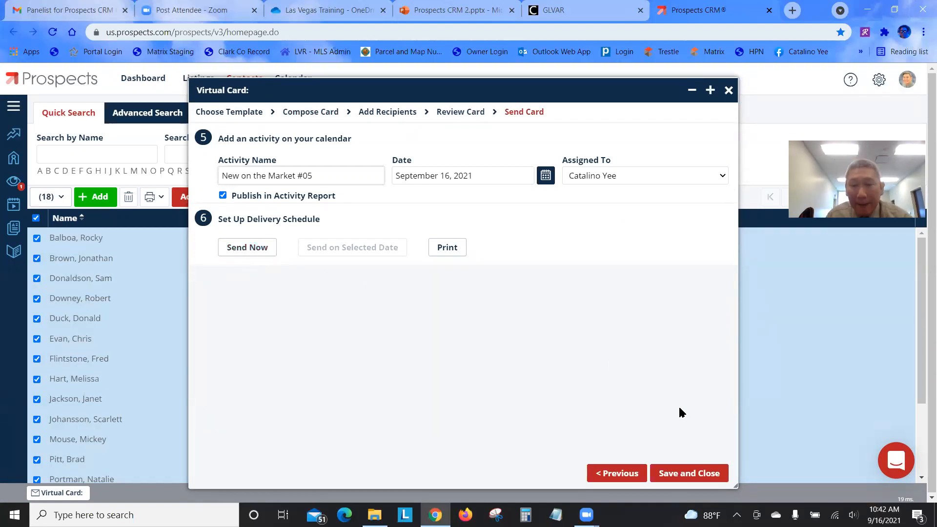
pyautogui.click(729, 90)
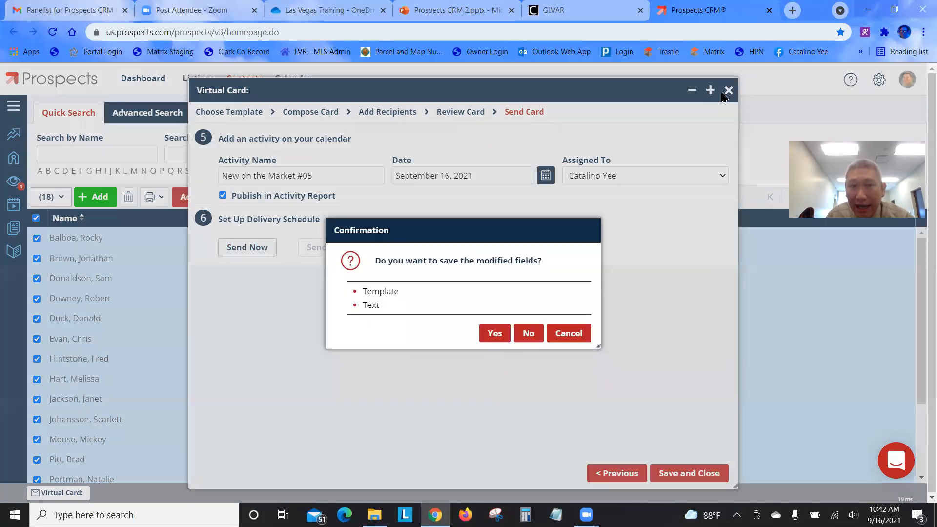
pyautogui.click(524, 334)
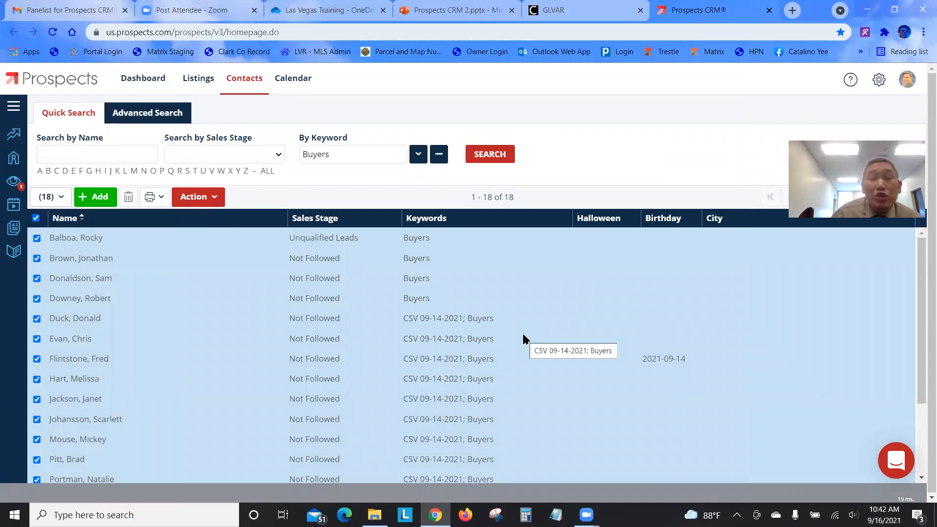
# Start a virtual card for the contacts and show the Public Holidays - Halloween templates (#01, #02)
pyautogui.click(186, 200)
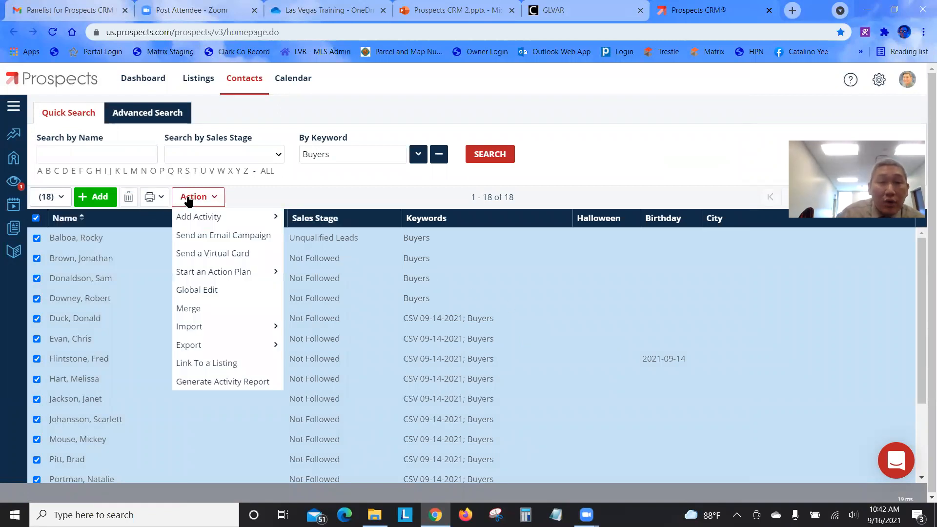
pyautogui.click(205, 253)
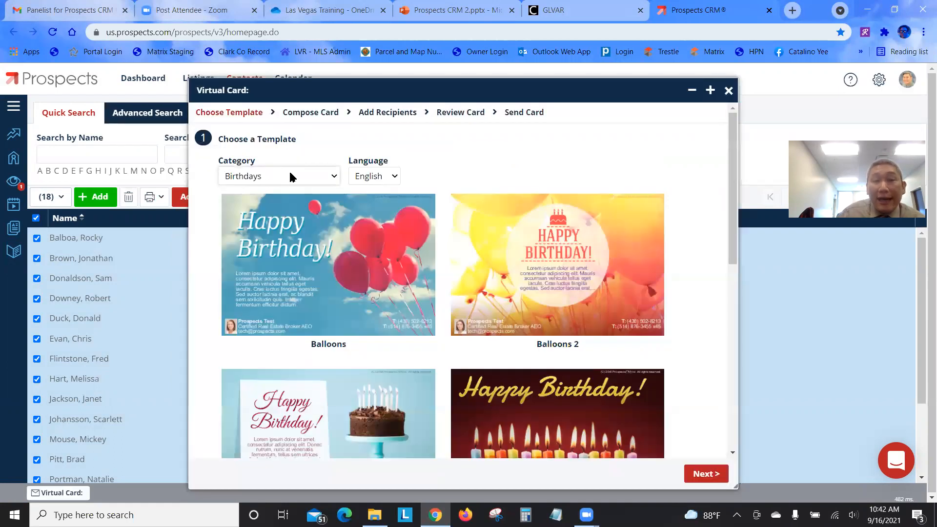
pyautogui.click(292, 177)
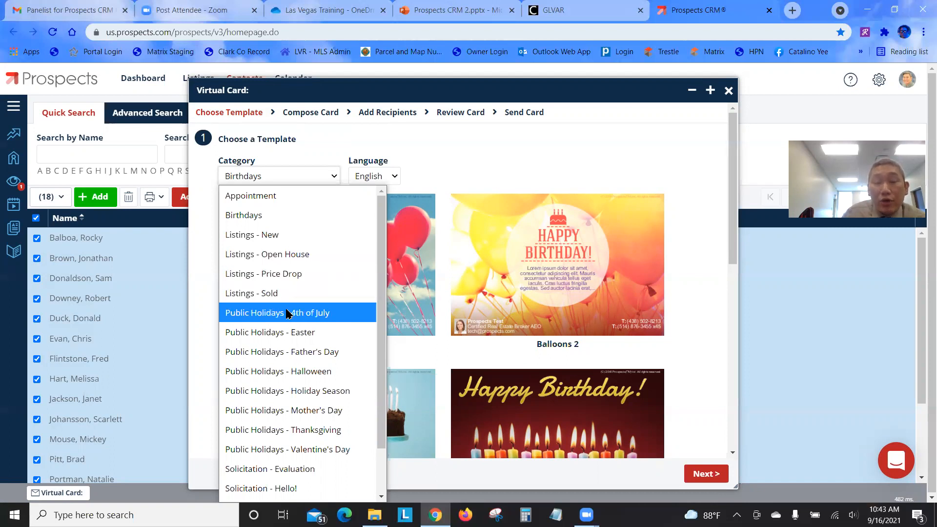
pyautogui.scroll(-1, 299, 328)
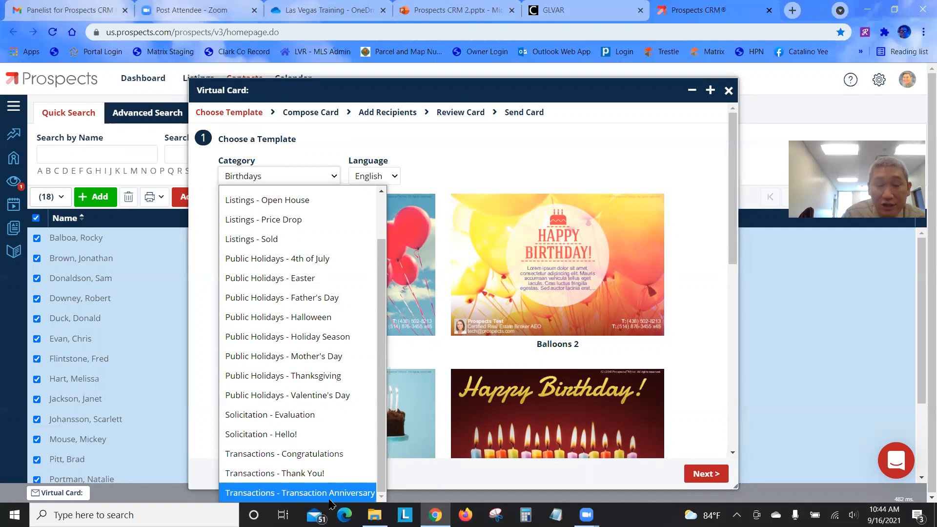
pyautogui.scroll(1, 303, 220)
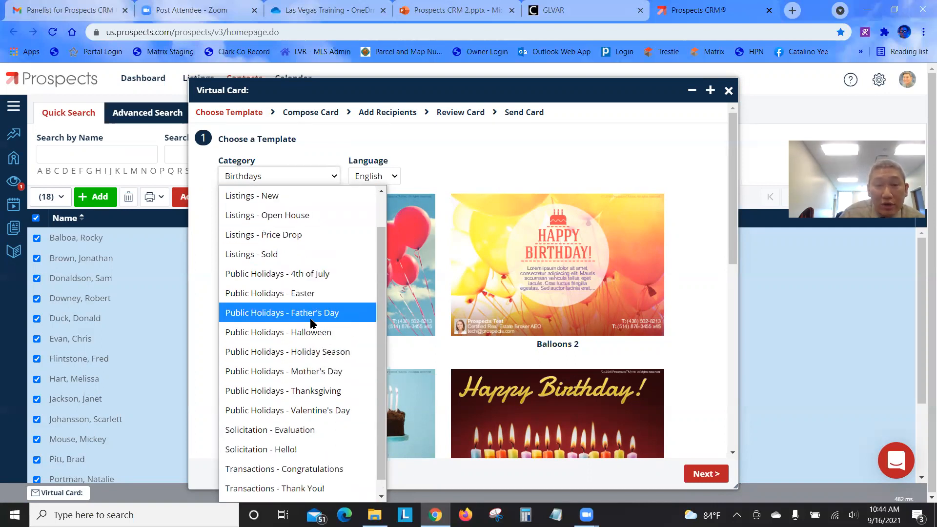
pyautogui.click(312, 334)
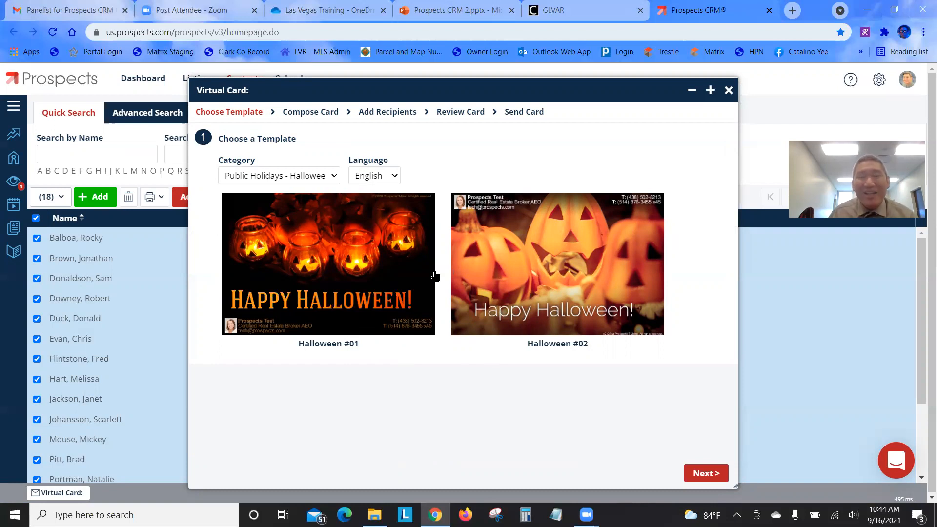
pyautogui.click(323, 175)
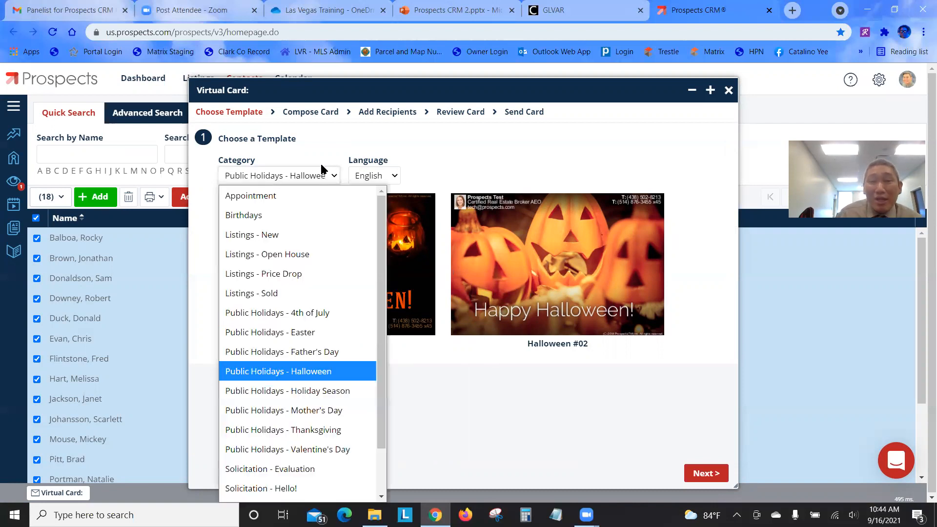
# Browse the Public Holidays - Holiday Season card templates to the end, then close the gallery
pyautogui.click(321, 393)
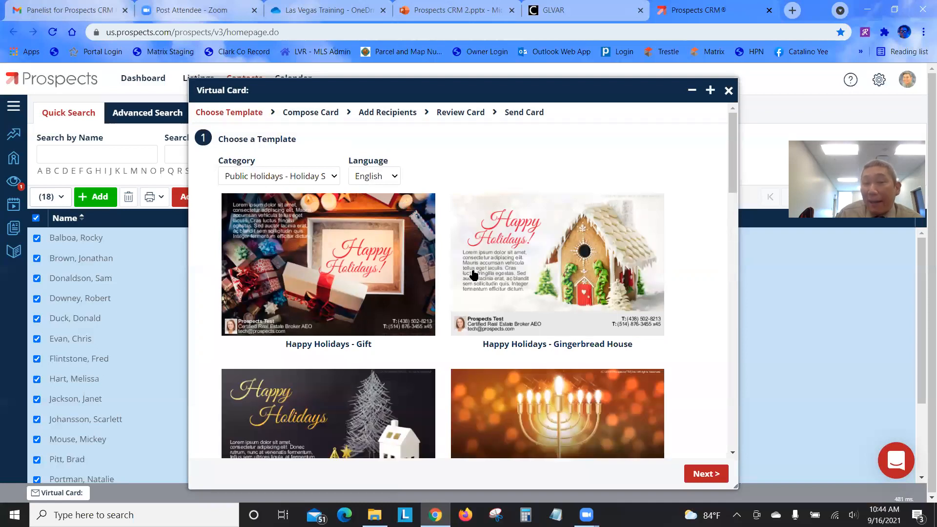
pyautogui.scroll(-2, 508, 306)
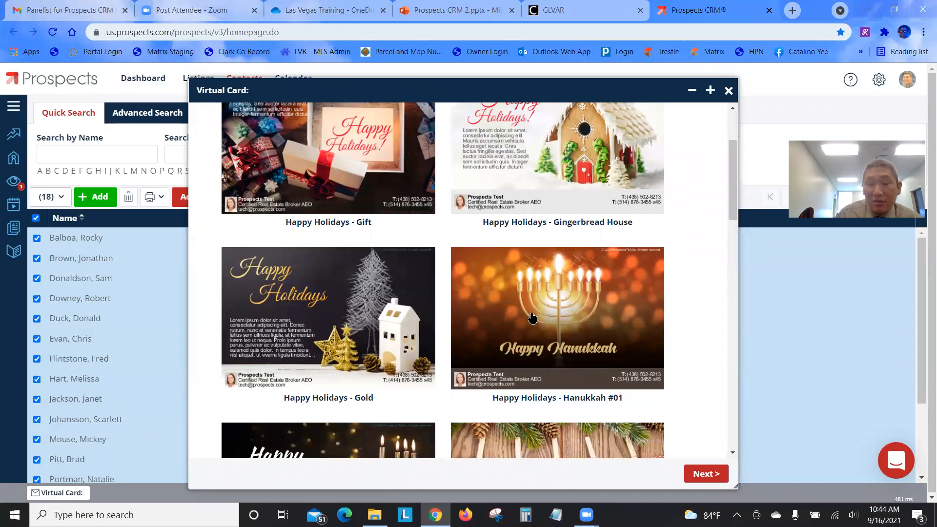
pyautogui.scroll(-3, 532, 318)
pyautogui.scroll(-5, 456, 341)
pyautogui.scroll(-2, 472, 335)
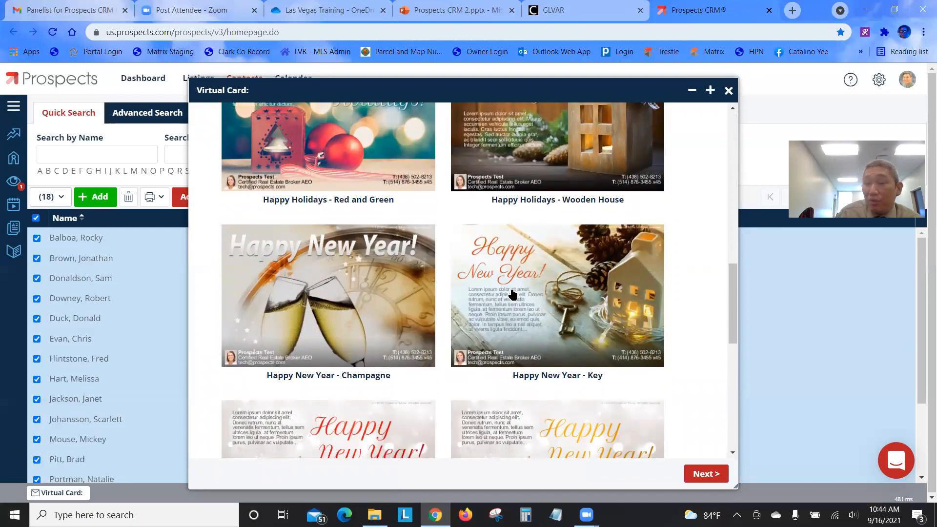
pyautogui.scroll(-2, 303, 317)
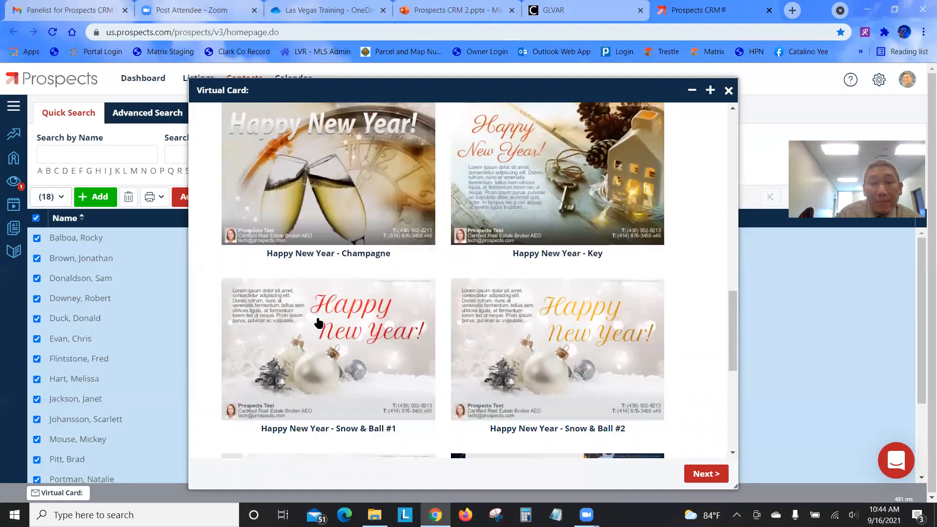
pyautogui.scroll(-4, 618, 353)
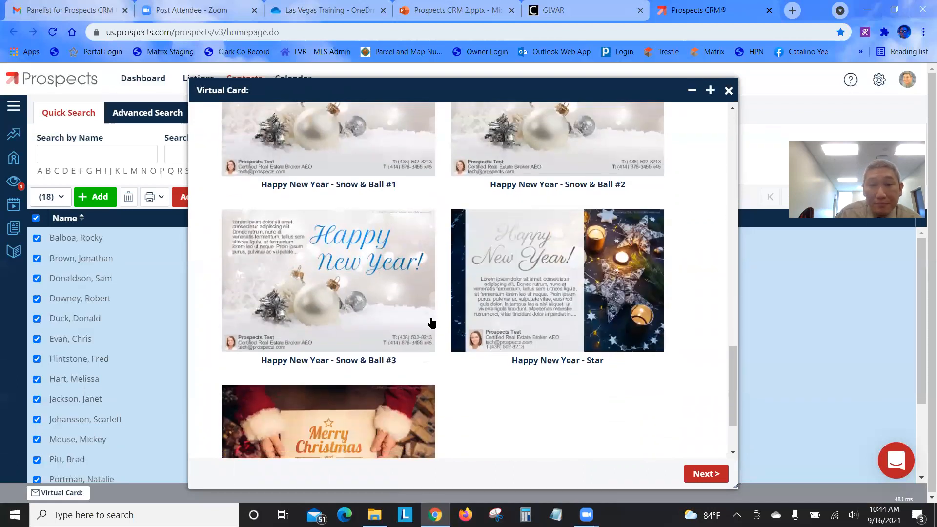
pyautogui.scroll(-1, 395, 361)
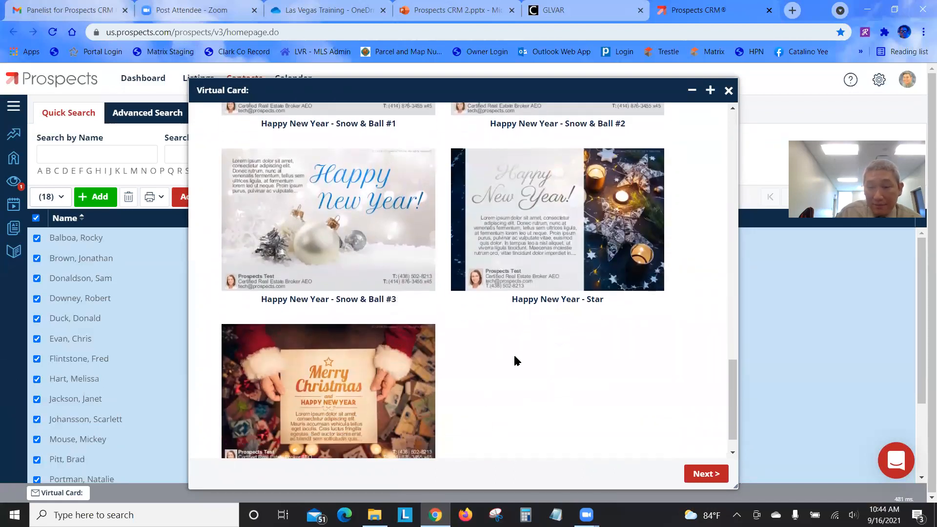
pyautogui.scroll(-1, 581, 390)
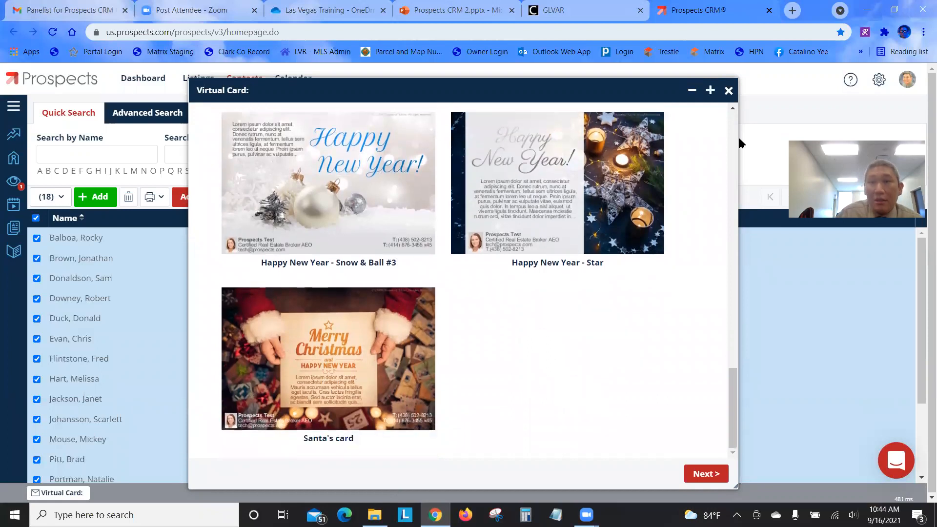
pyautogui.click(728, 91)
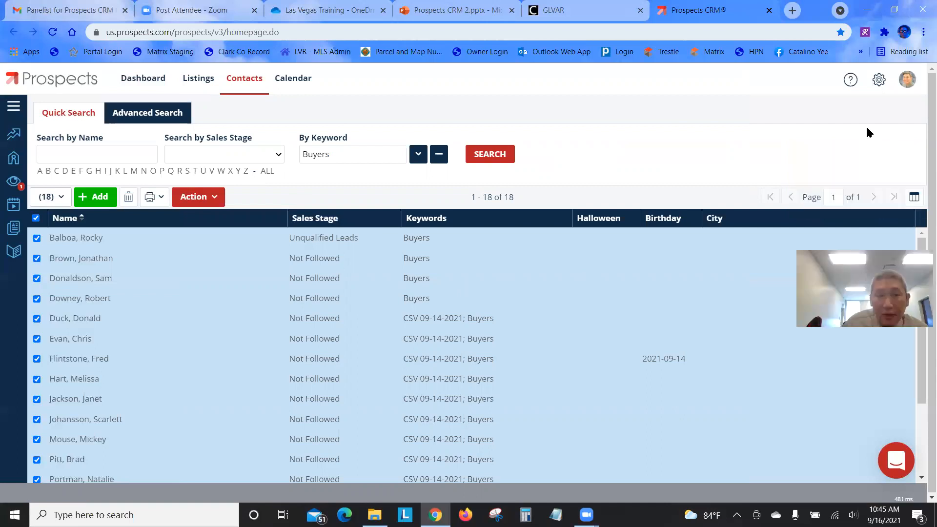
# Open the first contact's Important Dates tab and highlight the July 4th row
pyautogui.click(163, 244)
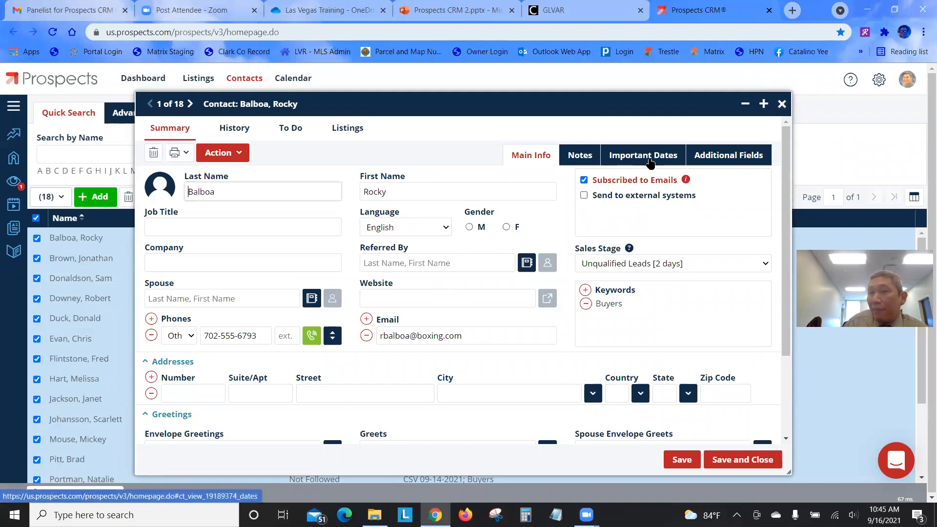
pyautogui.click(651, 162)
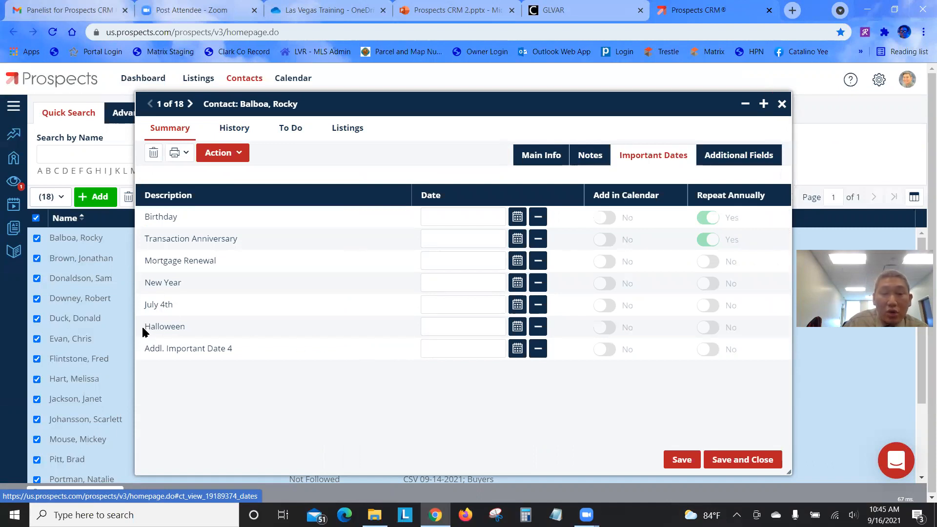
pyautogui.moveTo(143, 332); pyautogui.dragTo(193, 331)
pyautogui.moveTo(146, 303); pyautogui.dragTo(223, 308)
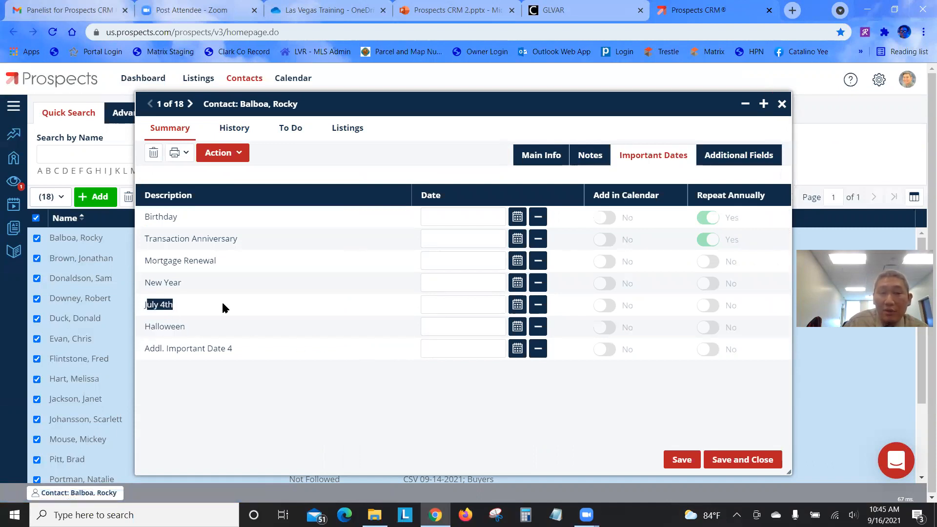
pyautogui.click(193, 333)
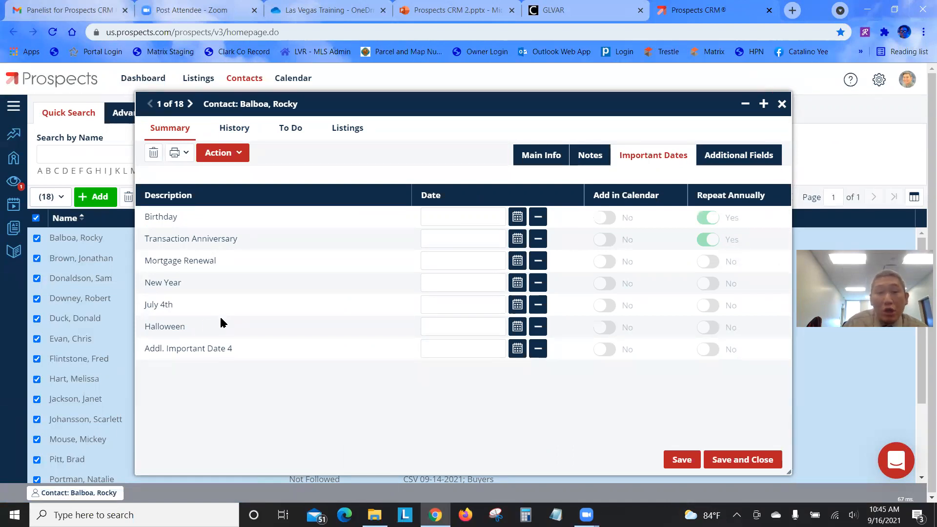
# Highlight the New Year and Halloween date rows, then close the contact record
pyautogui.moveTo(194, 329); pyautogui.dragTo(145, 325)
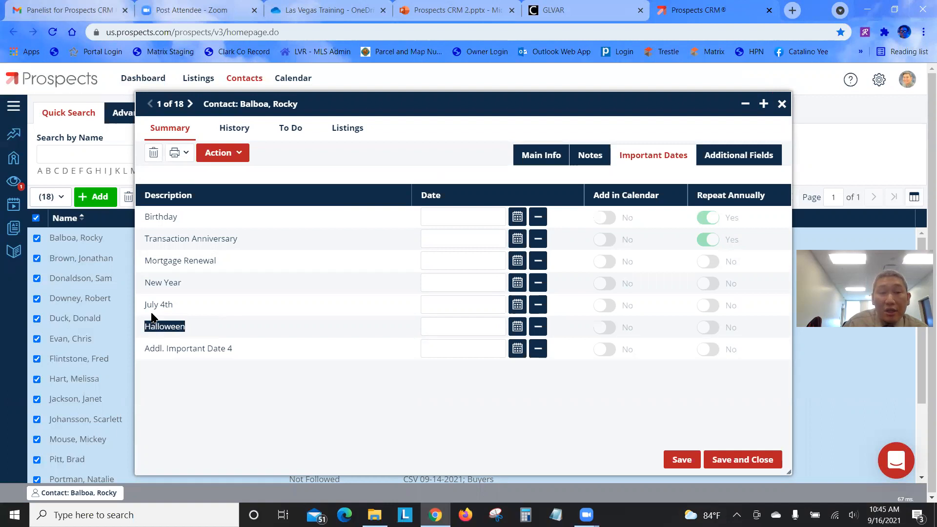
pyautogui.moveTo(146, 286); pyautogui.dragTo(173, 306)
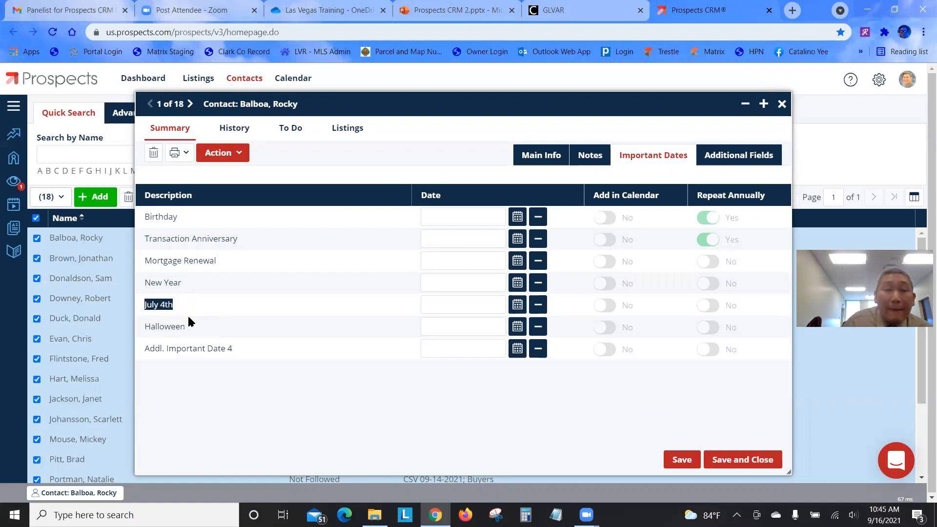
pyautogui.click(174, 280)
pyautogui.moveTo(184, 282); pyautogui.dragTo(148, 284)
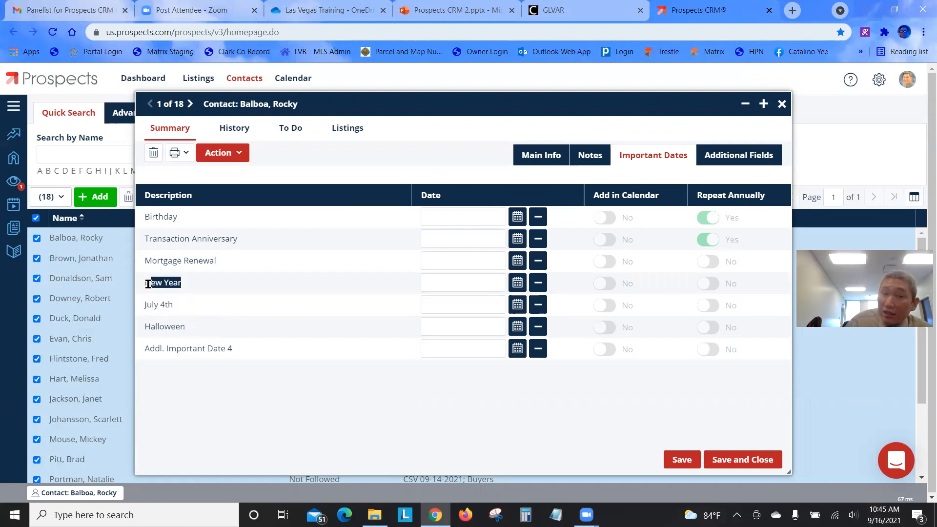
pyautogui.moveTo(188, 310); pyautogui.dragTo(132, 308)
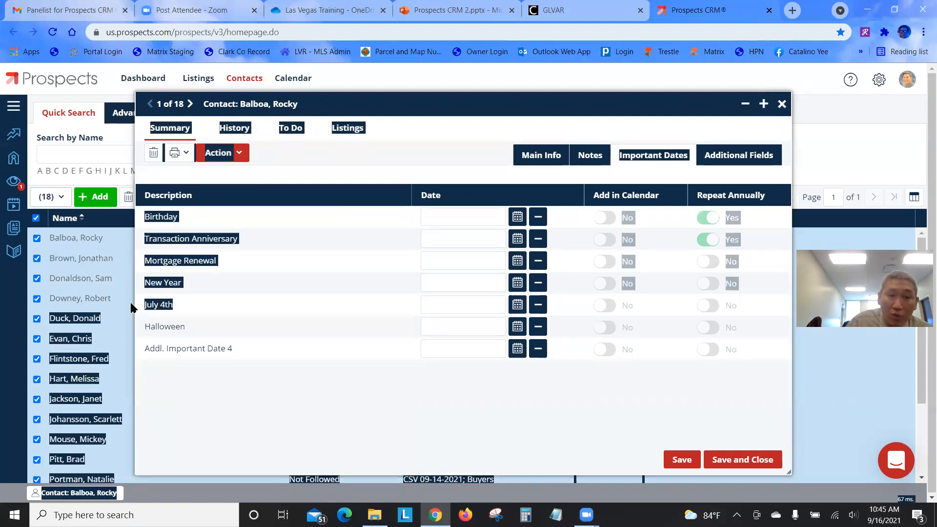
pyautogui.click(201, 318)
pyautogui.moveTo(187, 327); pyautogui.dragTo(142, 334)
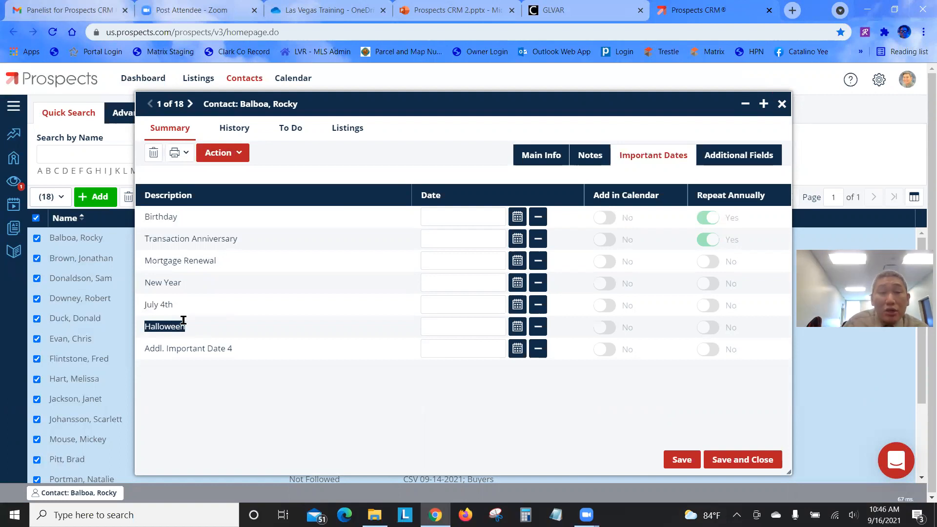
pyautogui.click(185, 337)
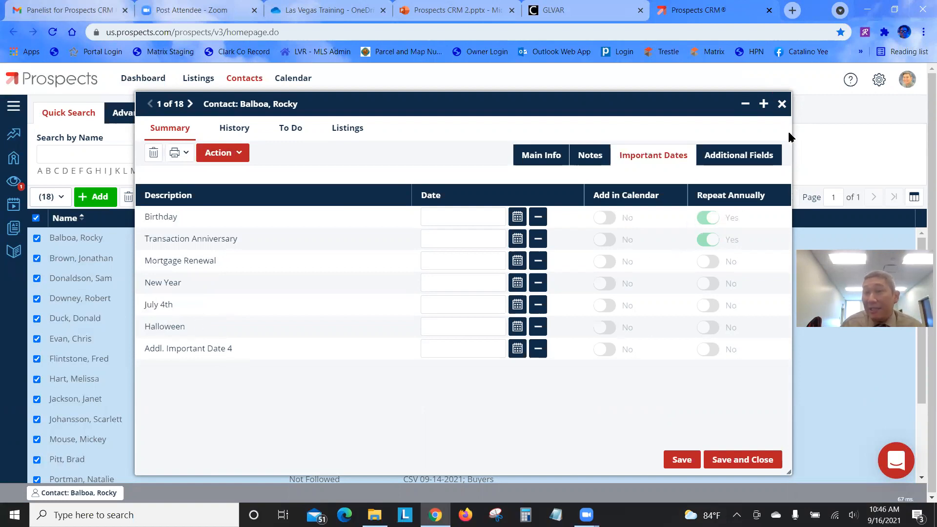
pyautogui.click(782, 103)
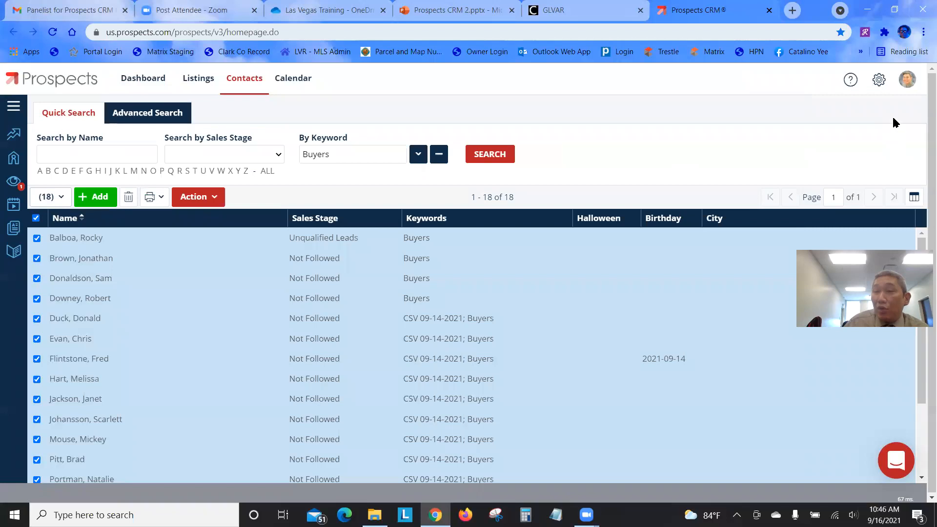
# Open the Contacts configuration at its Additional Fields settings
pyautogui.click(880, 80)
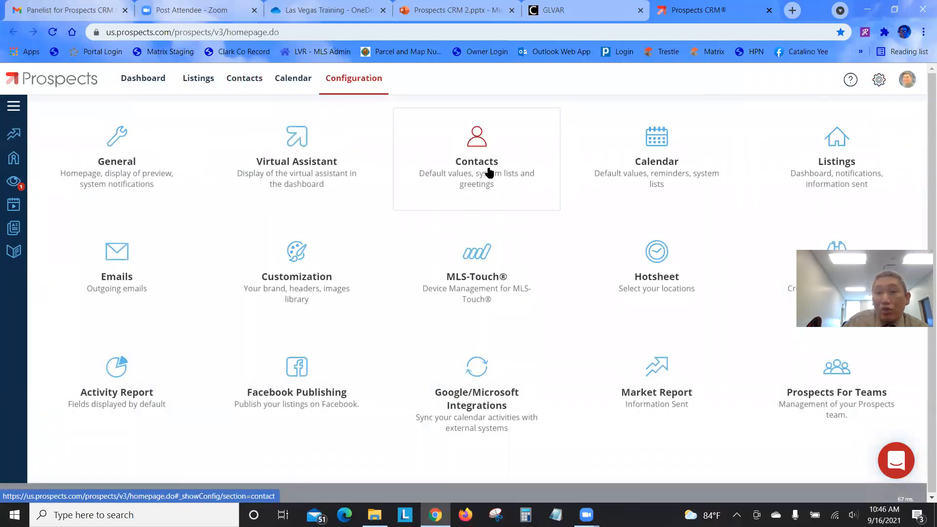
pyautogui.click(477, 138)
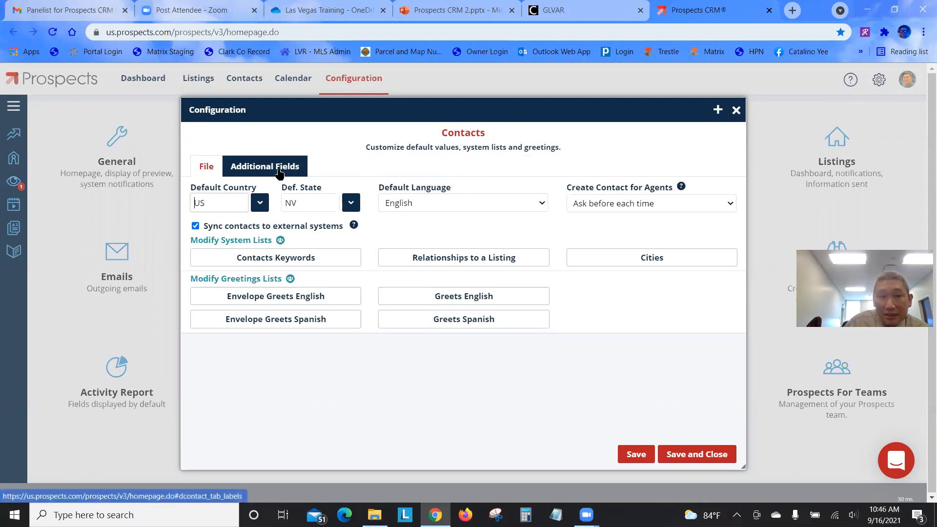
pyautogui.click(257, 166)
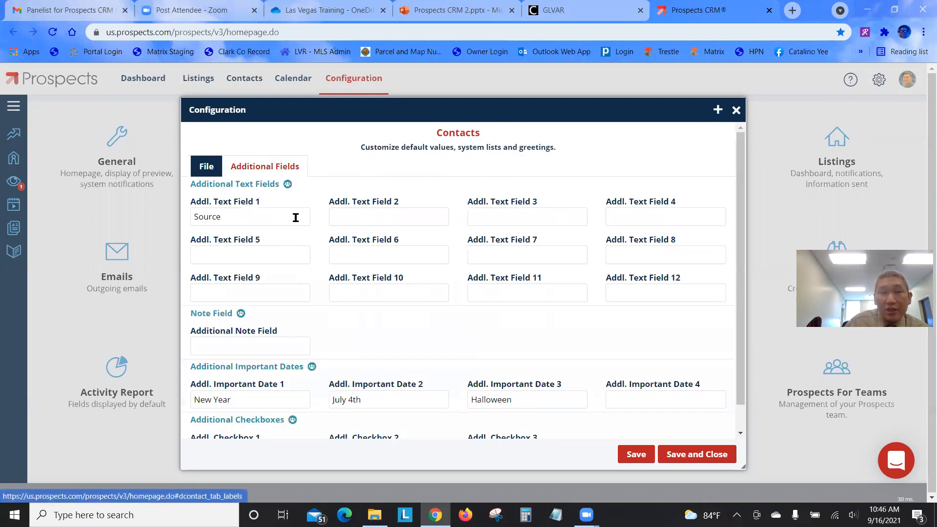
pyautogui.scroll(-1, 288, 291)
# Review Addl. Important Dates New Year, July 4th and Halloween, then save and close the configuration
pyautogui.moveTo(191, 359); pyautogui.dragTo(599, 364)
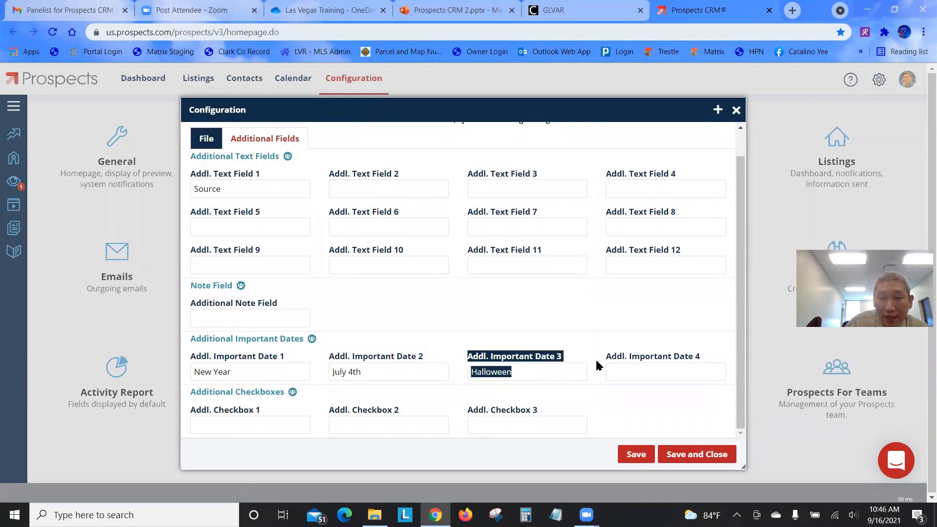
pyautogui.click(209, 375)
pyautogui.click(360, 376)
pyautogui.click(527, 388)
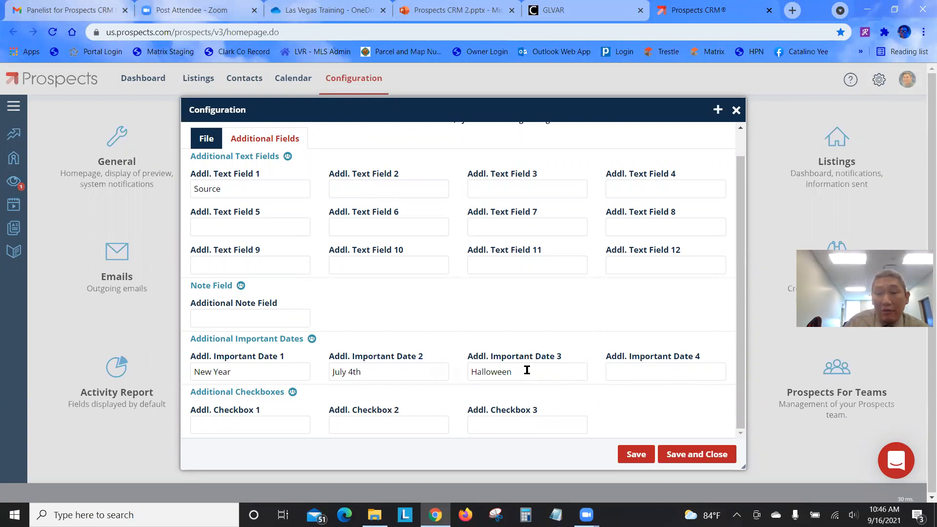
pyautogui.doubleClick(468, 372)
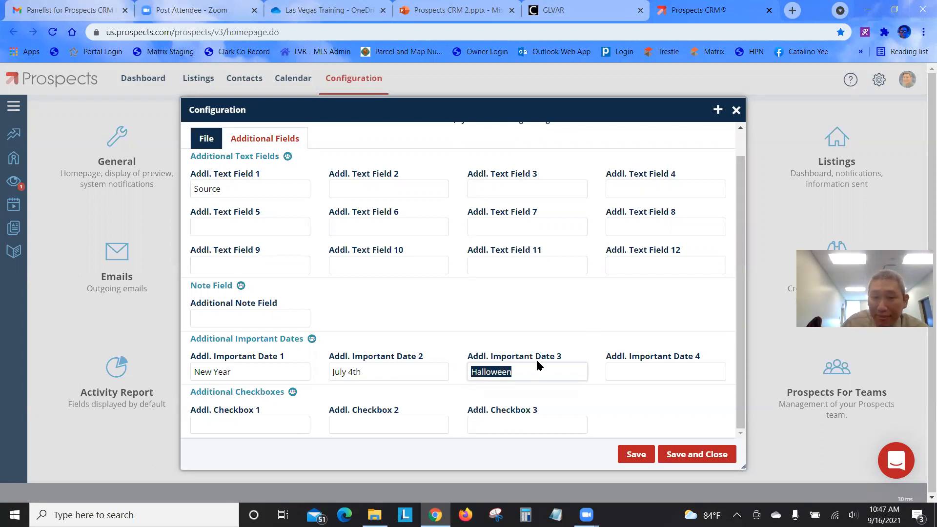
pyautogui.click(686, 454)
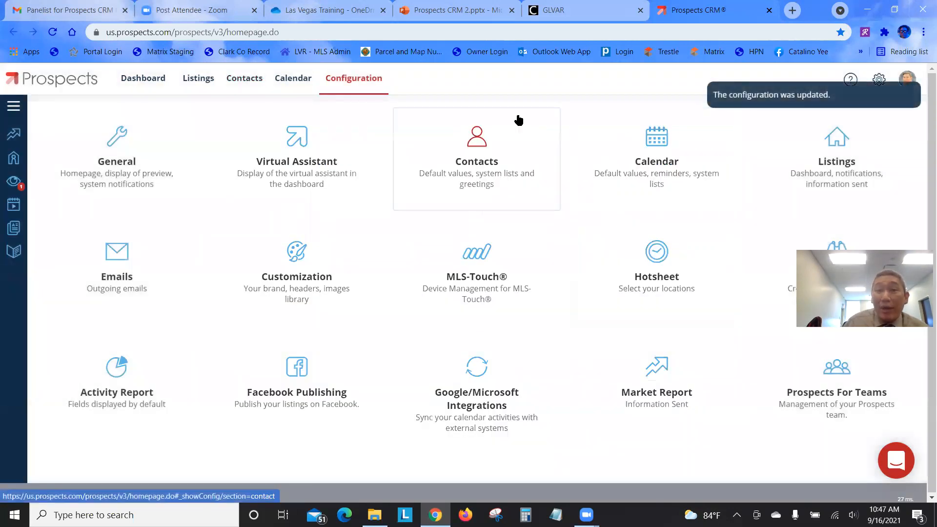
# Select all 20 contacts, then check the first contact's empty Halloween date without changes
pyautogui.click(252, 81)
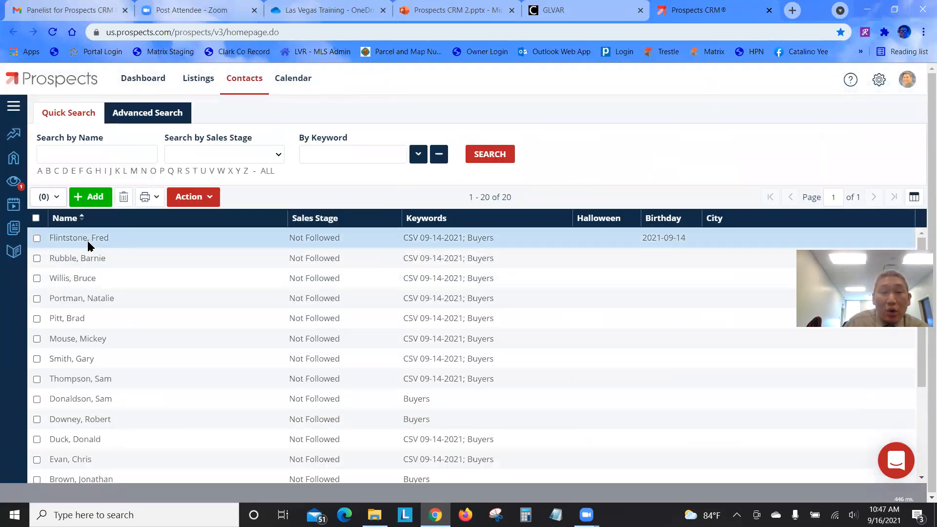
pyautogui.click(36, 219)
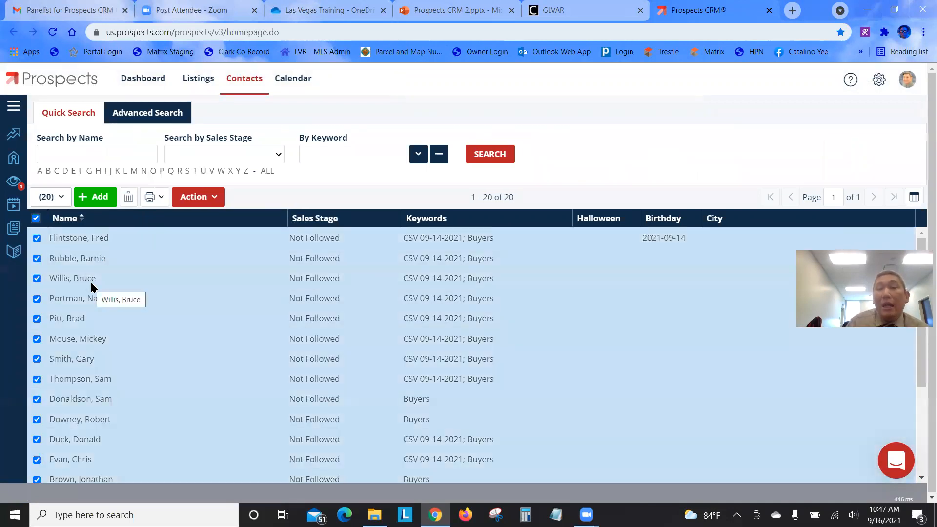
pyautogui.click(101, 240)
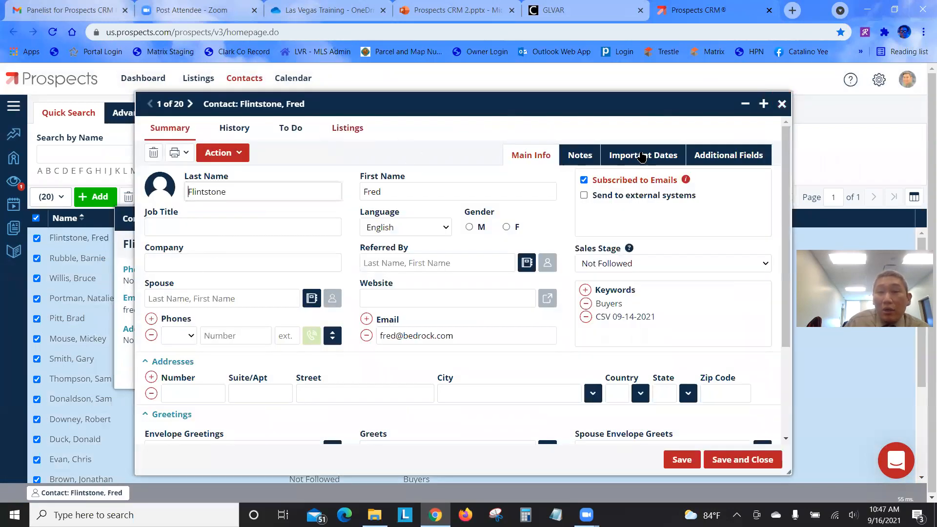
pyautogui.click(641, 156)
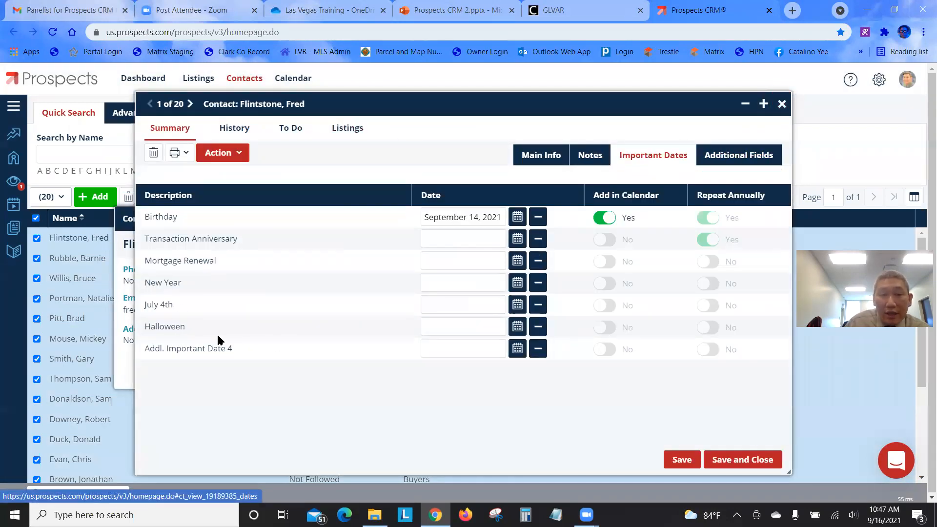
pyautogui.click(437, 328)
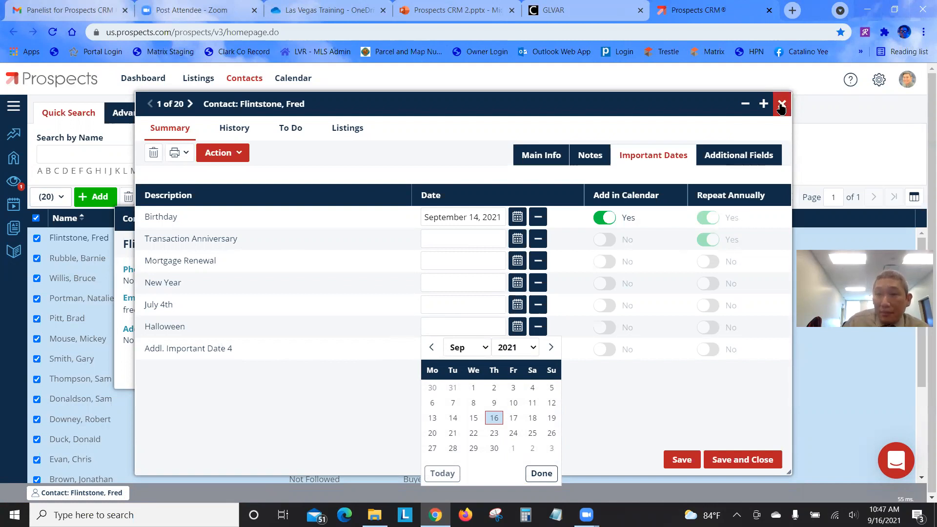
pyautogui.click(781, 103)
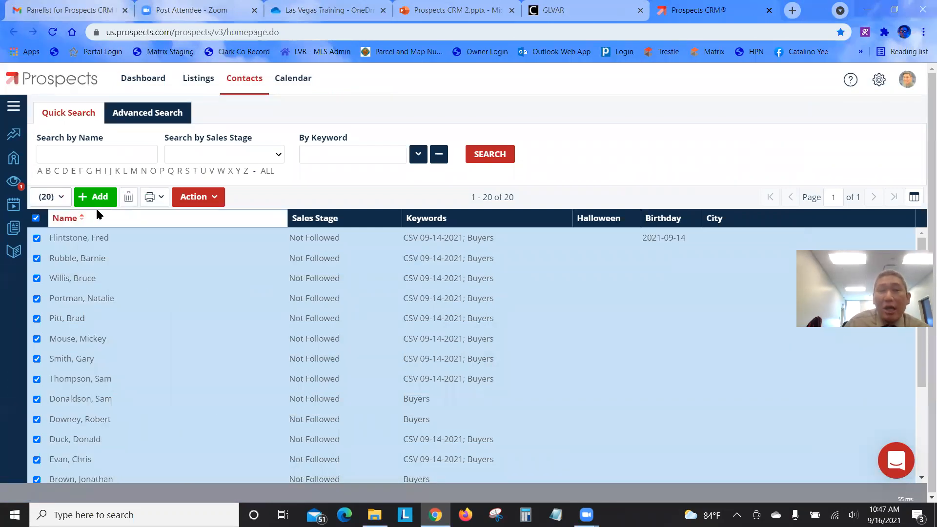
# Bulk-edit all 20 contacts to set Halloween to October 31, 2021, and confirm the update
pyautogui.click(216, 199)
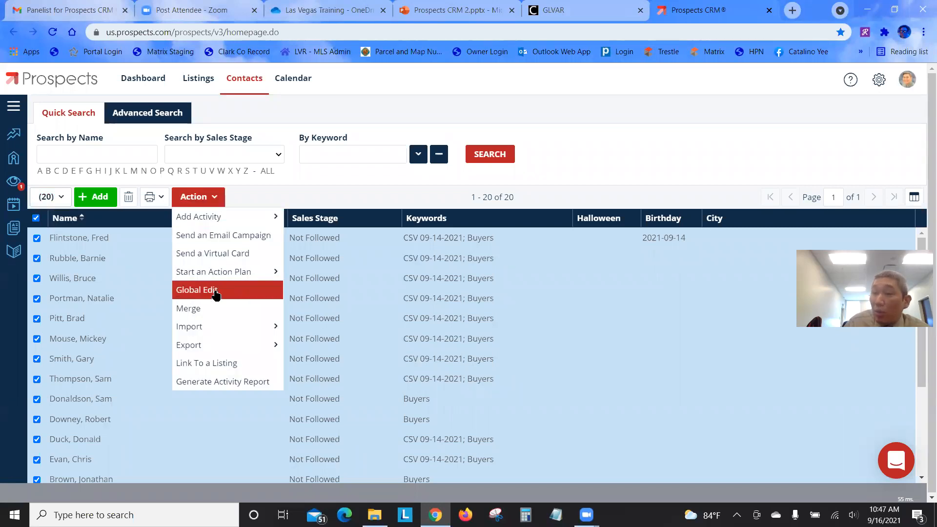
pyautogui.click(216, 291)
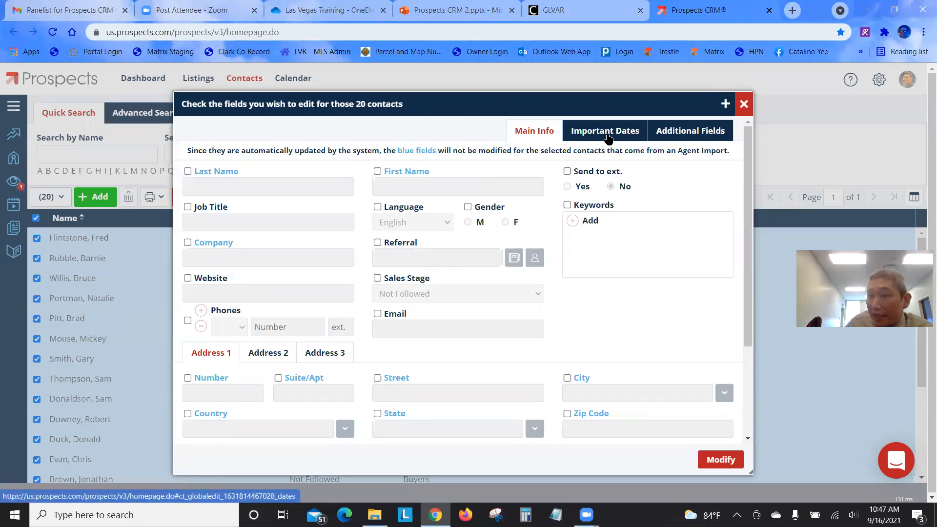
pyautogui.click(608, 137)
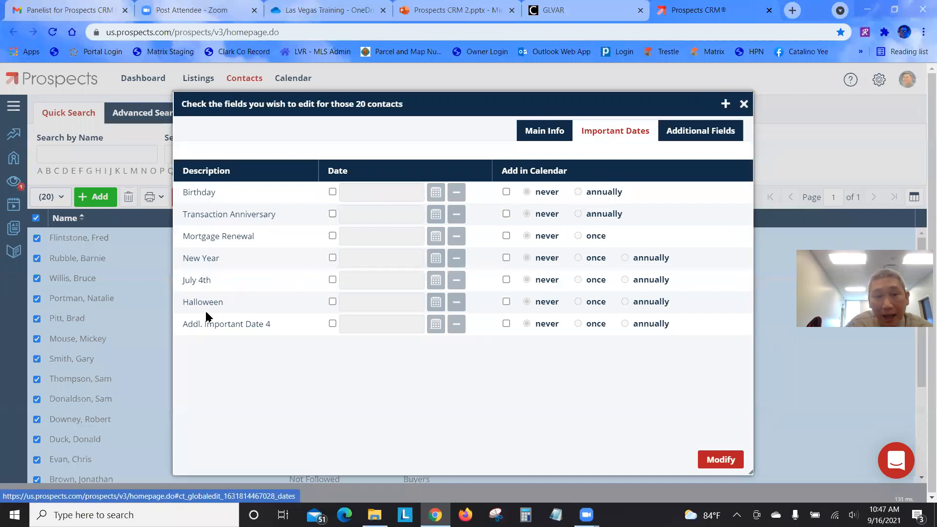
pyautogui.click(333, 302)
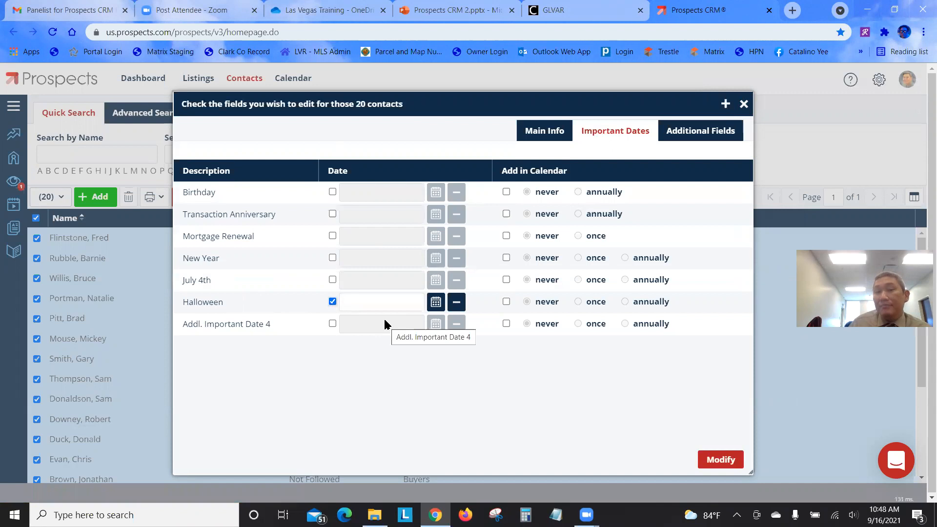
pyautogui.click(435, 302)
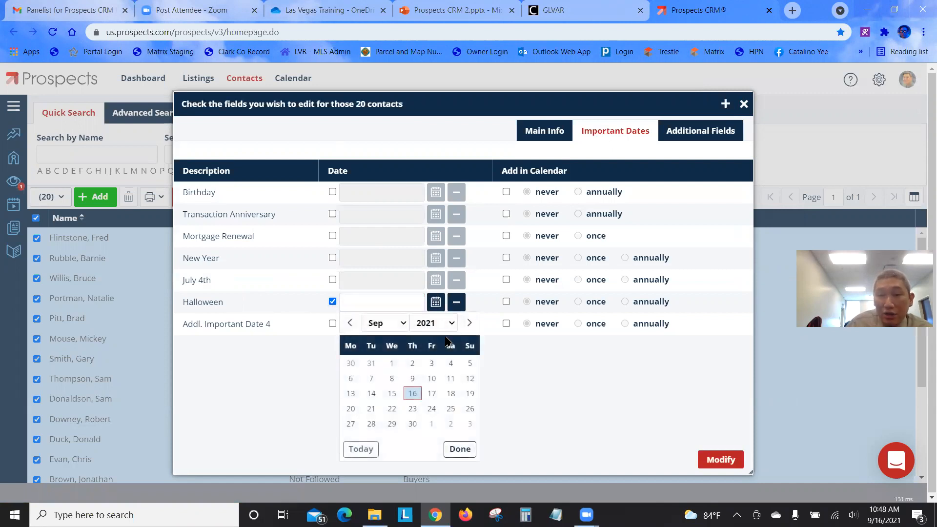
pyautogui.click(471, 322)
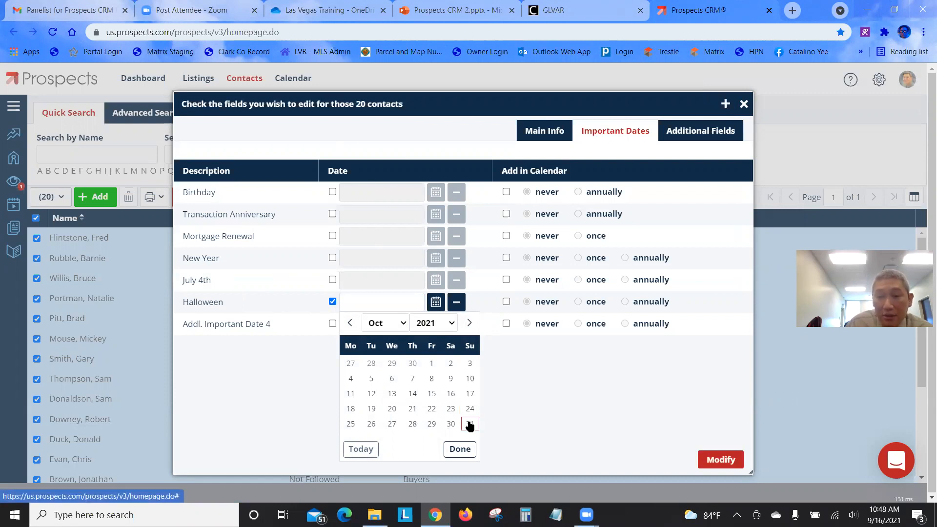
pyautogui.click(470, 424)
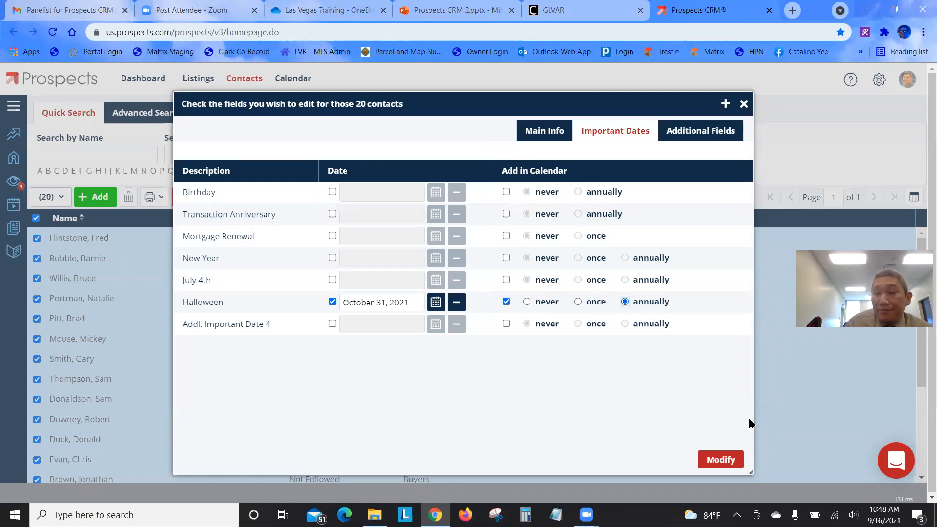
pyautogui.click(715, 458)
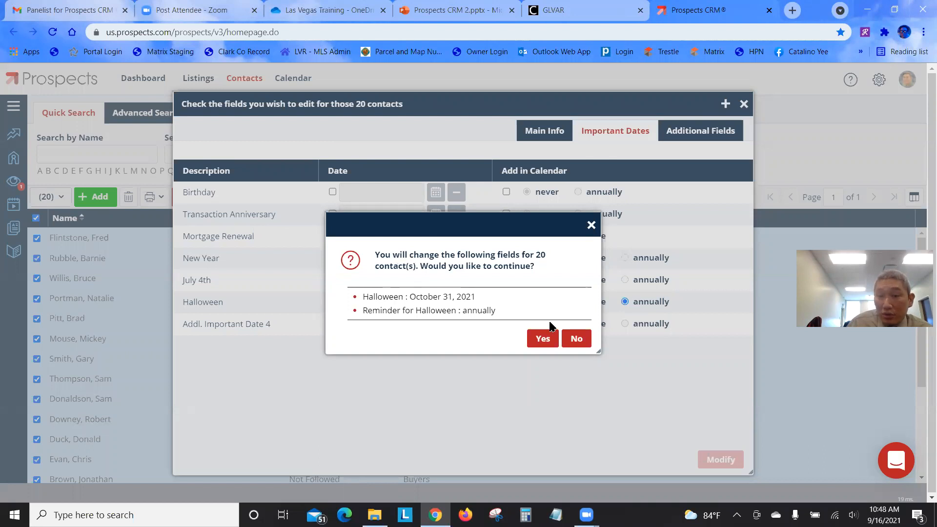
pyautogui.click(543, 338)
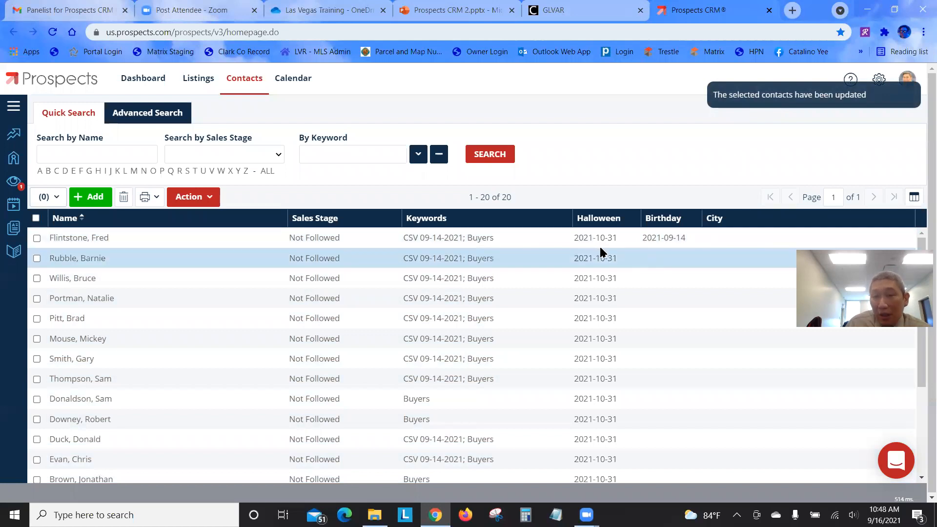
pyautogui.scroll(-1, 593, 347)
pyautogui.scroll(-3, 599, 353)
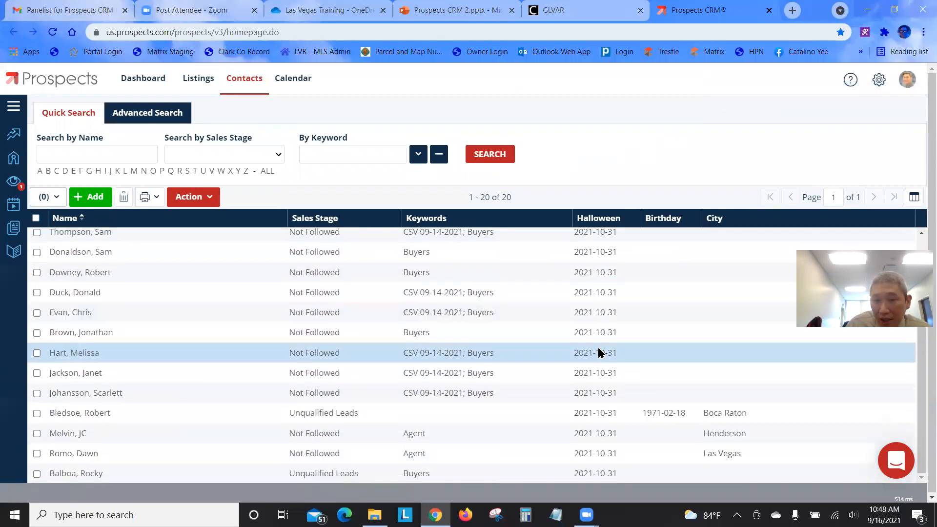
pyautogui.scroll(4, 620, 390)
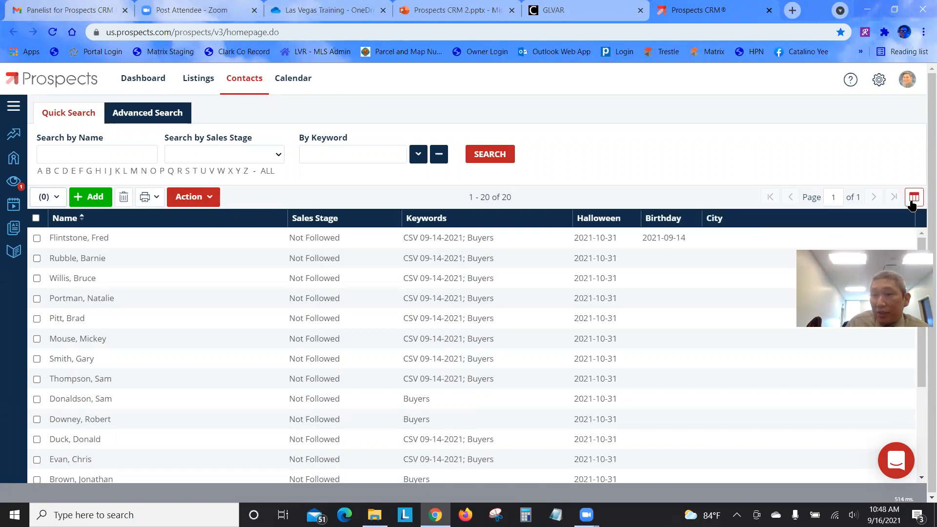
pyautogui.click(915, 198)
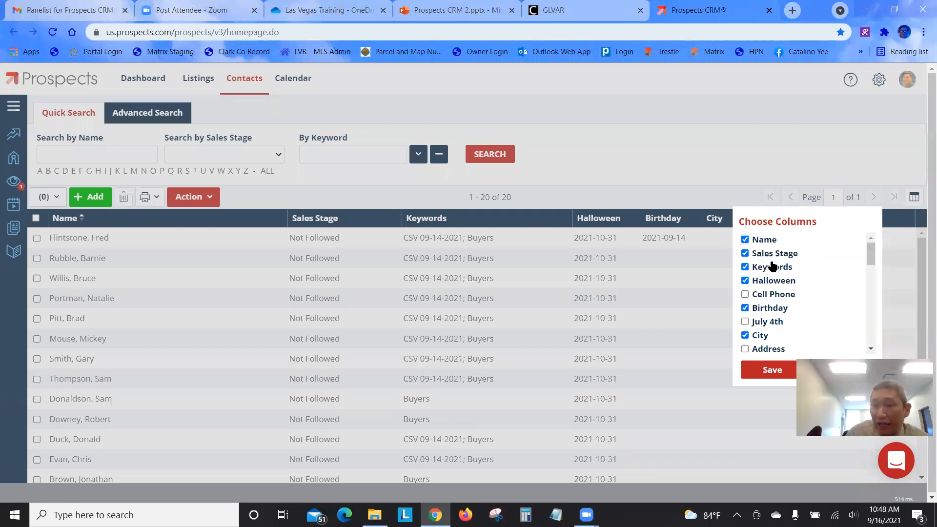
# Add the July 4th column to the contacts table
pyautogui.scroll(-2, 752, 268)
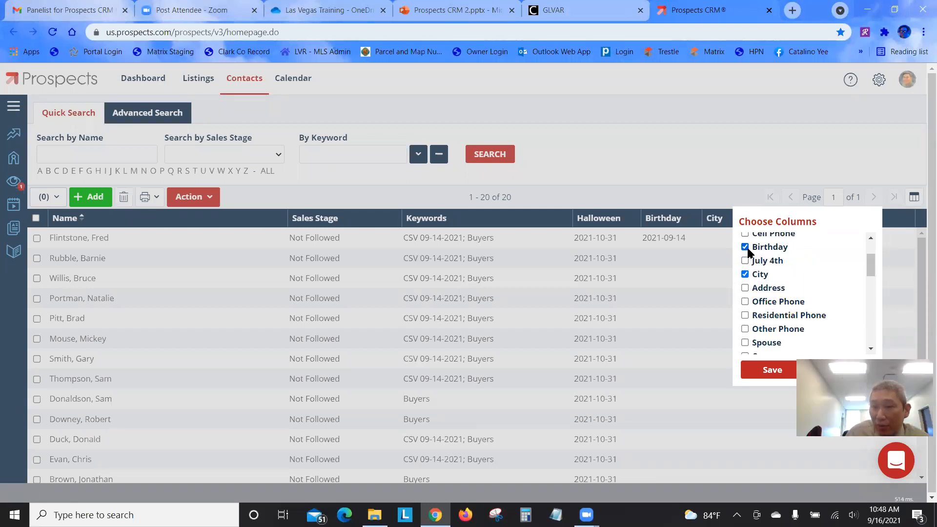
pyautogui.scroll(-3, 752, 276)
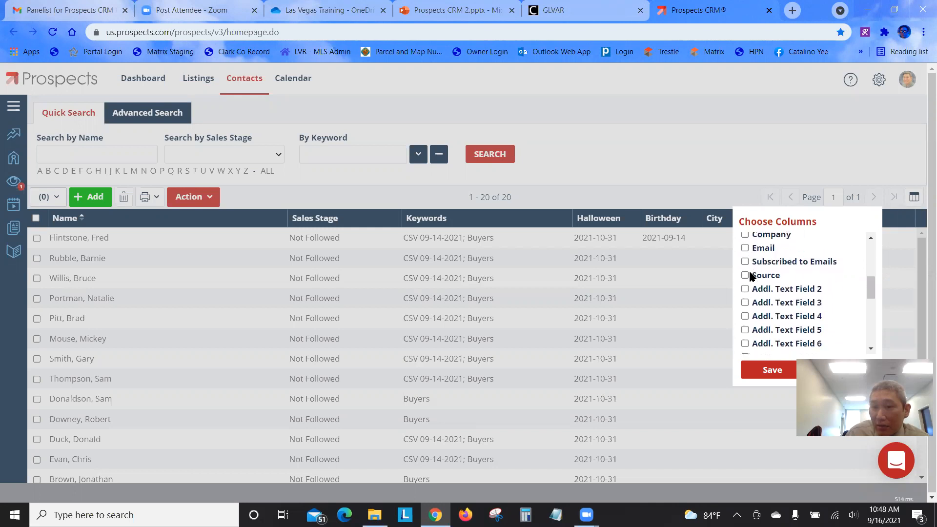
pyautogui.scroll(-5, 752, 276)
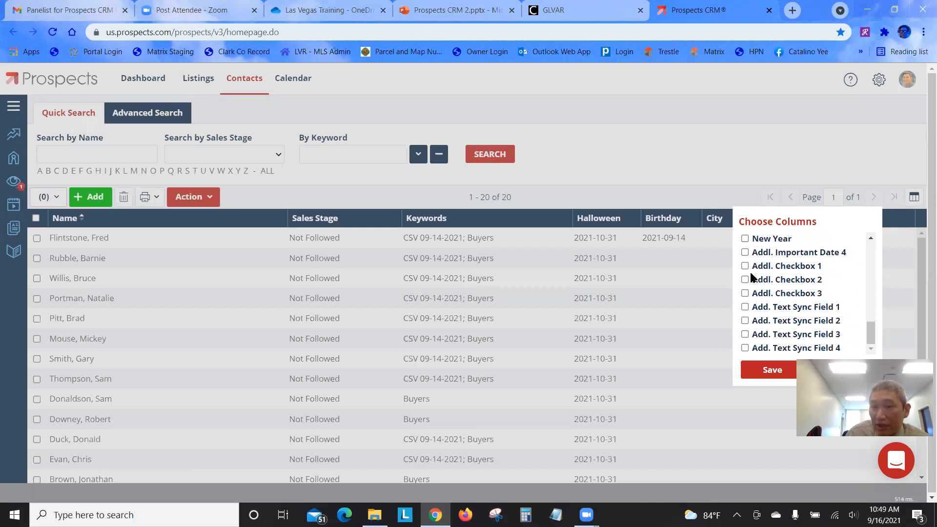
pyautogui.scroll(10, 752, 277)
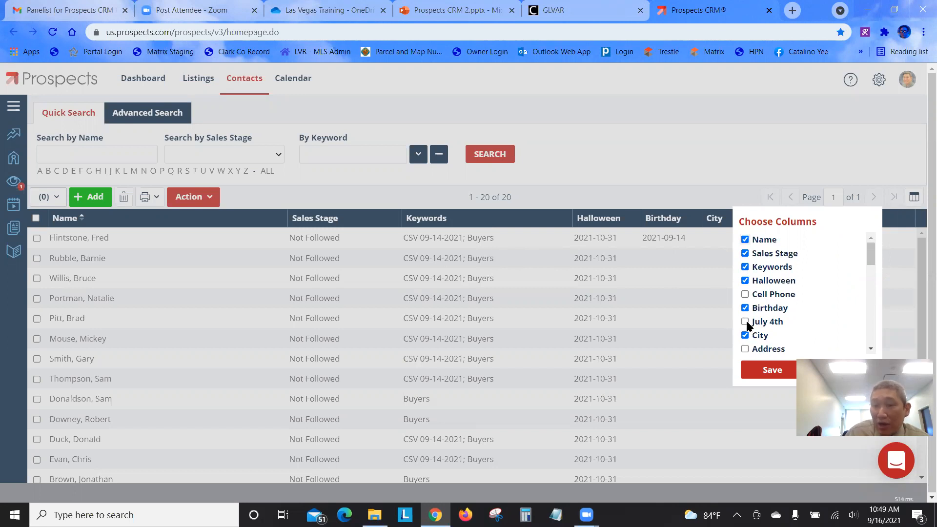
pyautogui.click(745, 335)
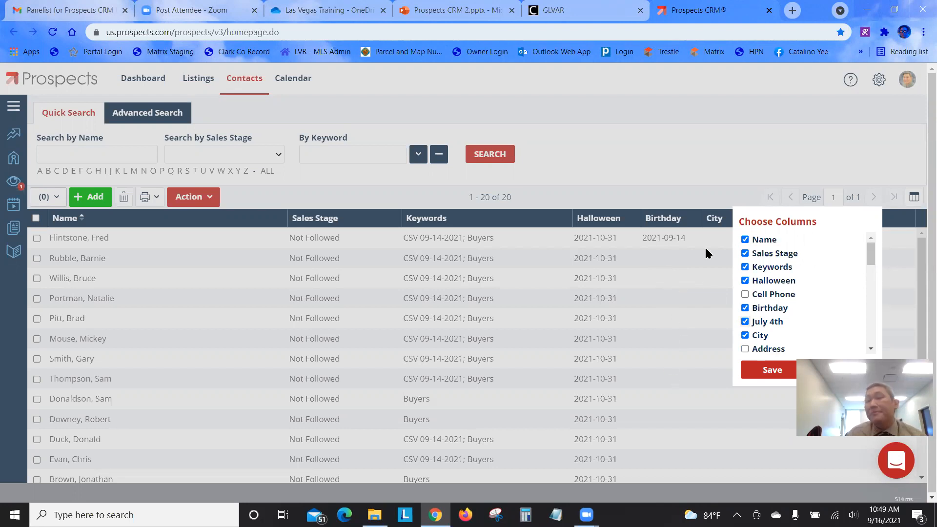
pyautogui.click(769, 370)
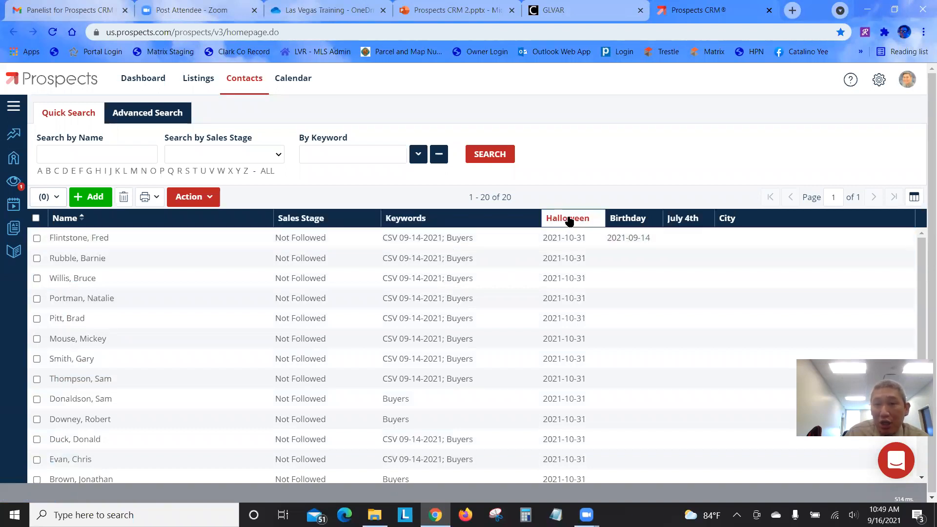
# Move the Halloween column before Keywords, then remove the July 4th column again
pyautogui.moveTo(566, 218); pyautogui.dragTo(406, 218)
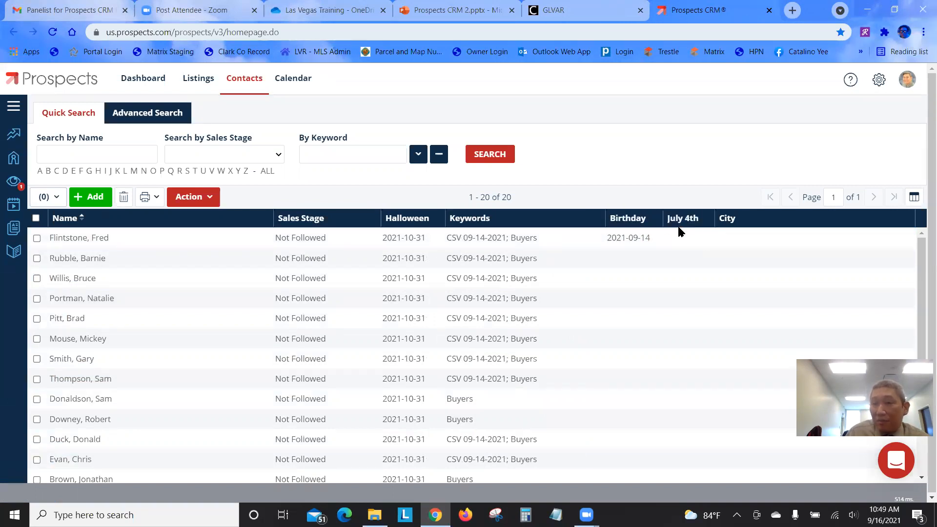
pyautogui.click(914, 198)
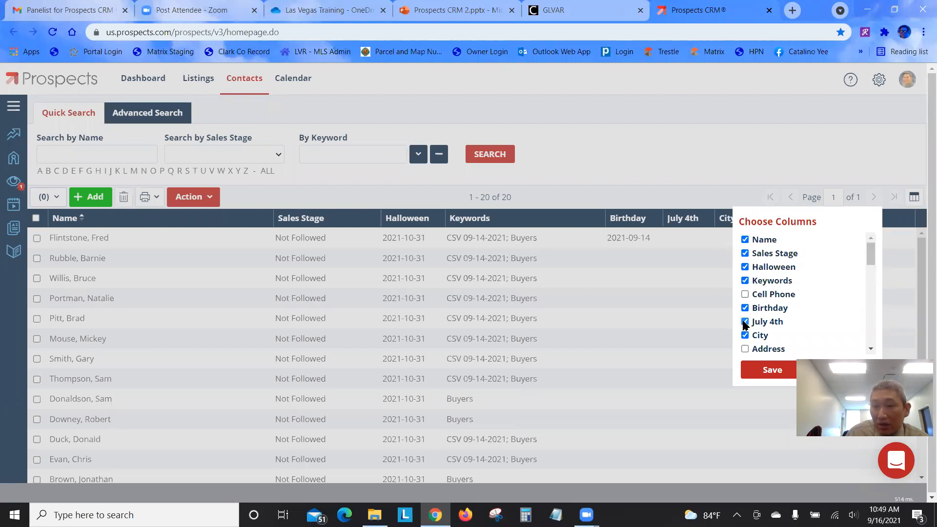
pyautogui.click(775, 371)
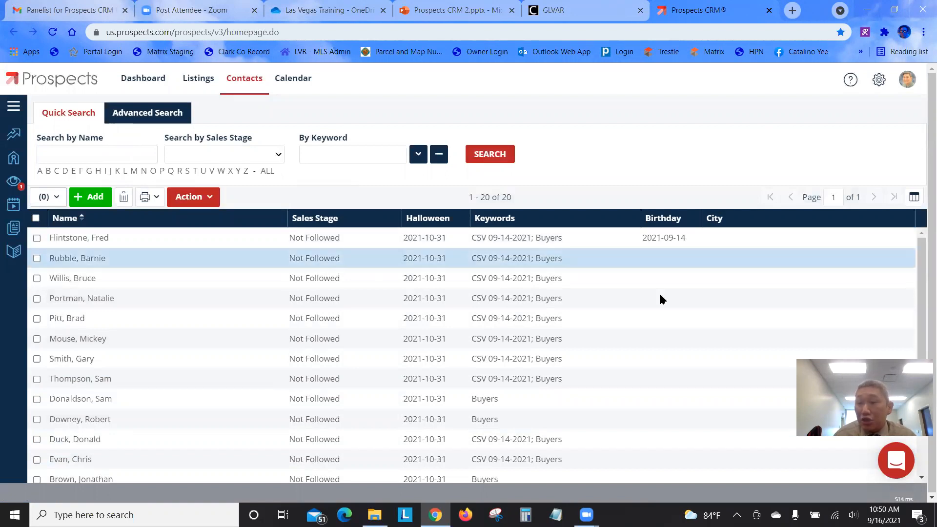
pyautogui.moveTo(812, 415); pyautogui.dragTo(790, 314)
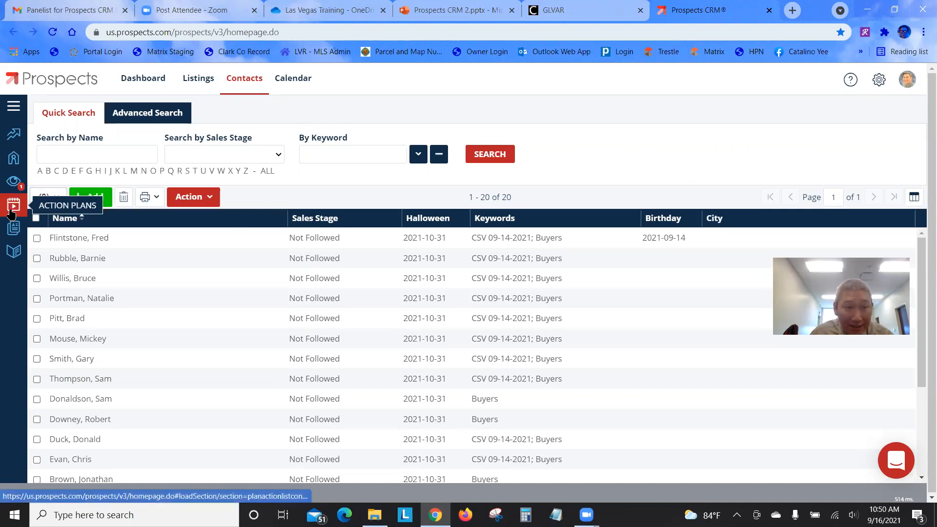
# Open the Send Birthday Card (25 Years) action plan template and scroll through its yearly card activities
pyautogui.click(12, 214)
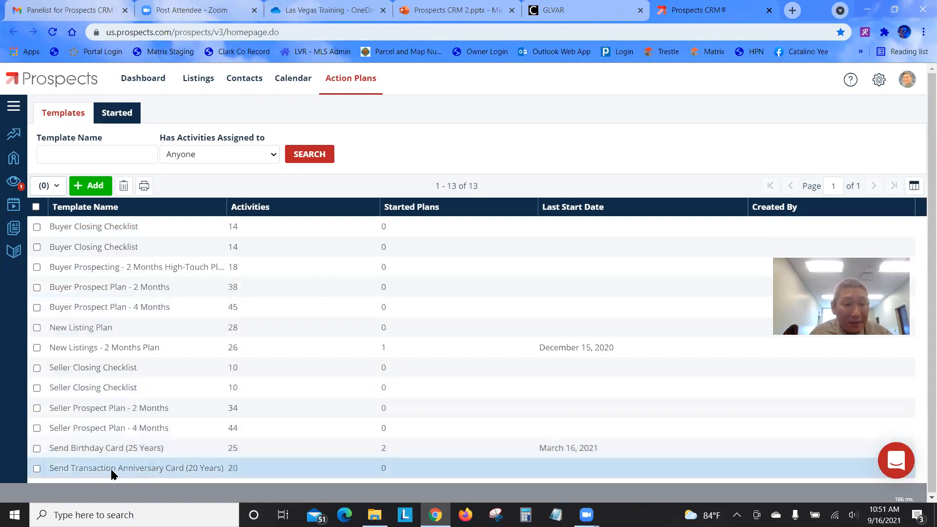
pyautogui.click(92, 449)
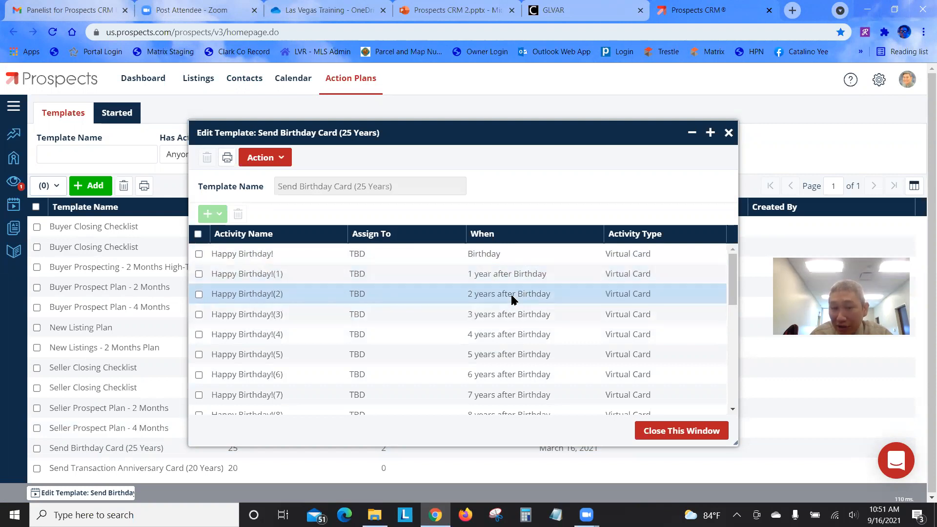
pyautogui.scroll(-6, 502, 341)
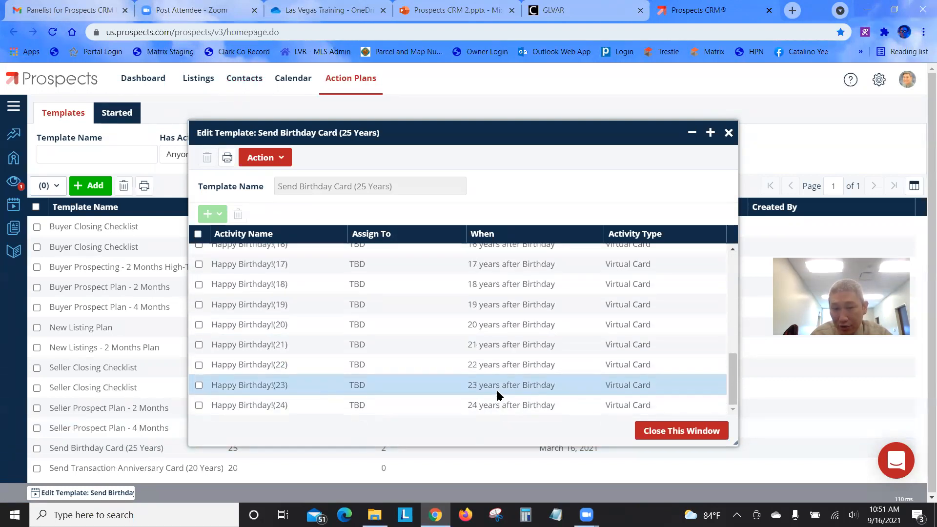
pyautogui.scroll(3, 513, 341)
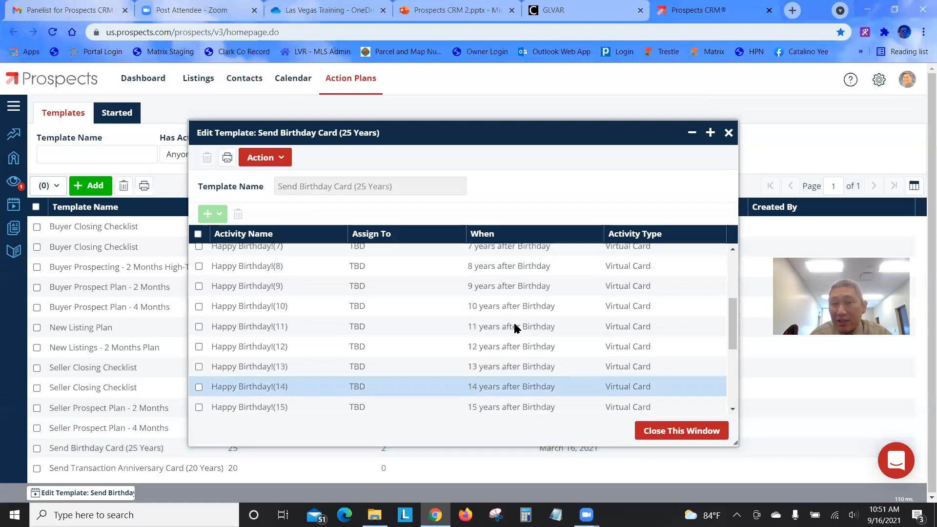
pyautogui.scroll(3, 515, 328)
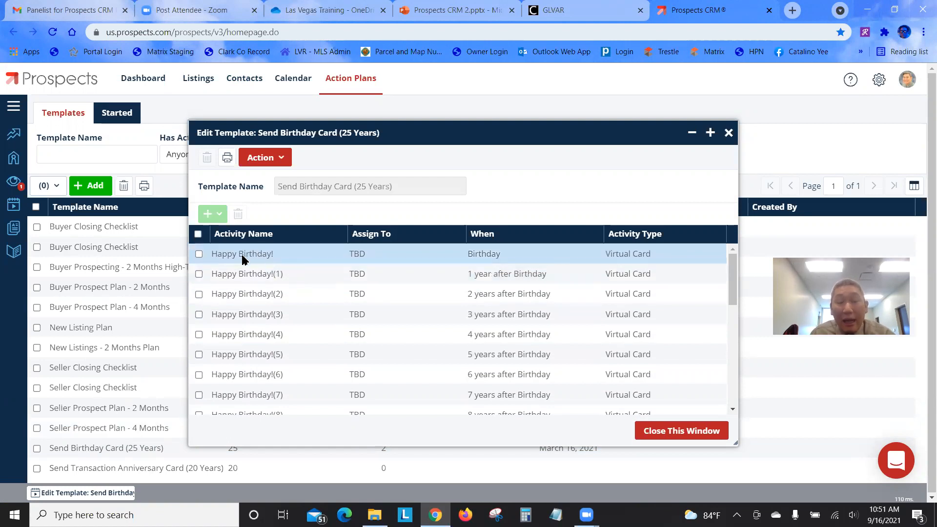
# Inspect the first Happy Birthday! card activity's design, close it unchanged, and open another birthday card activity
pyautogui.doubleClick(330, 250)
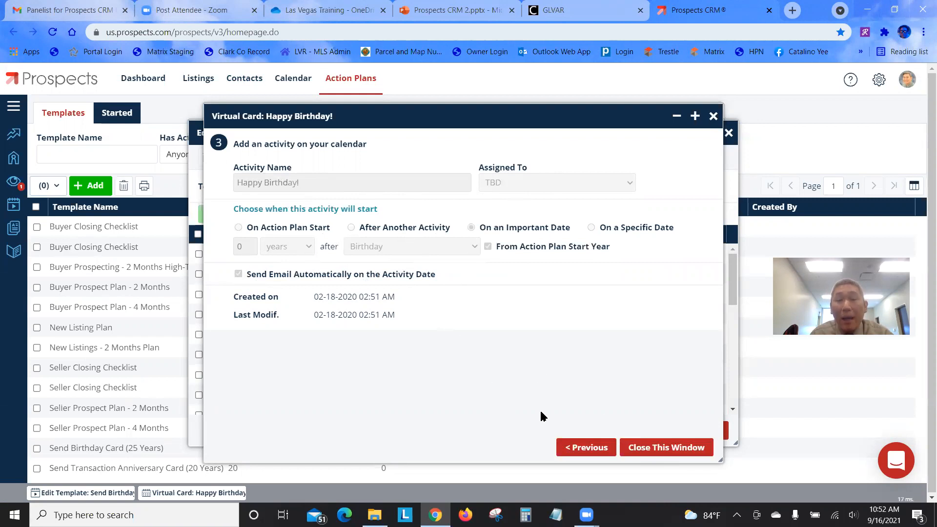
pyautogui.click(580, 450)
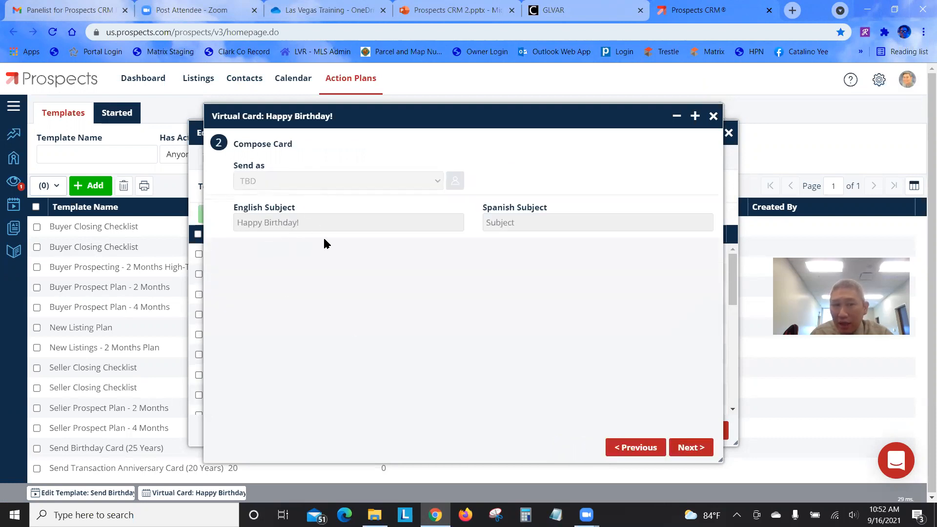
pyautogui.click(646, 447)
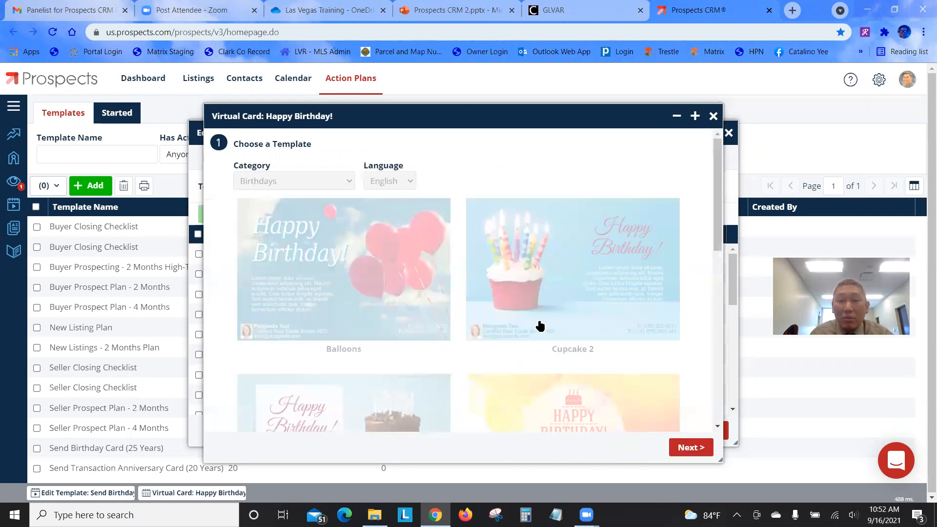
pyautogui.scroll(-6, 541, 332)
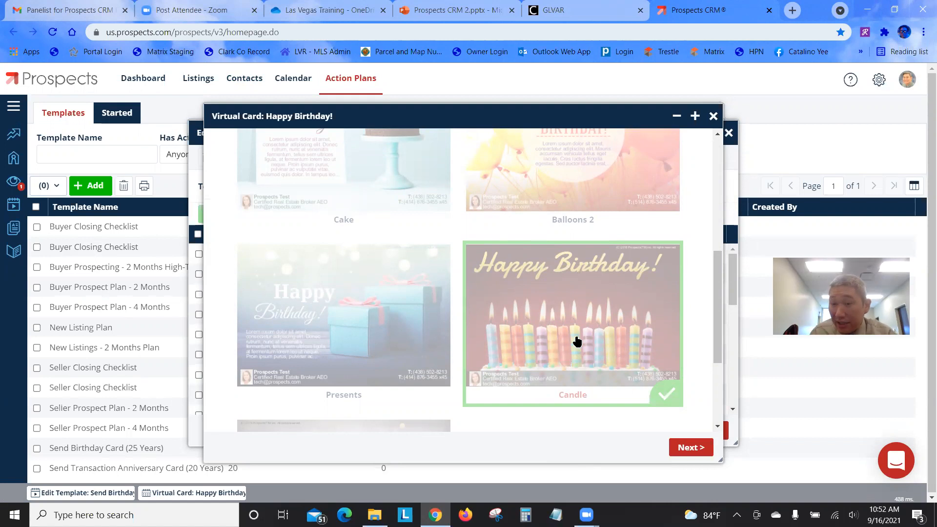
pyautogui.click(713, 115)
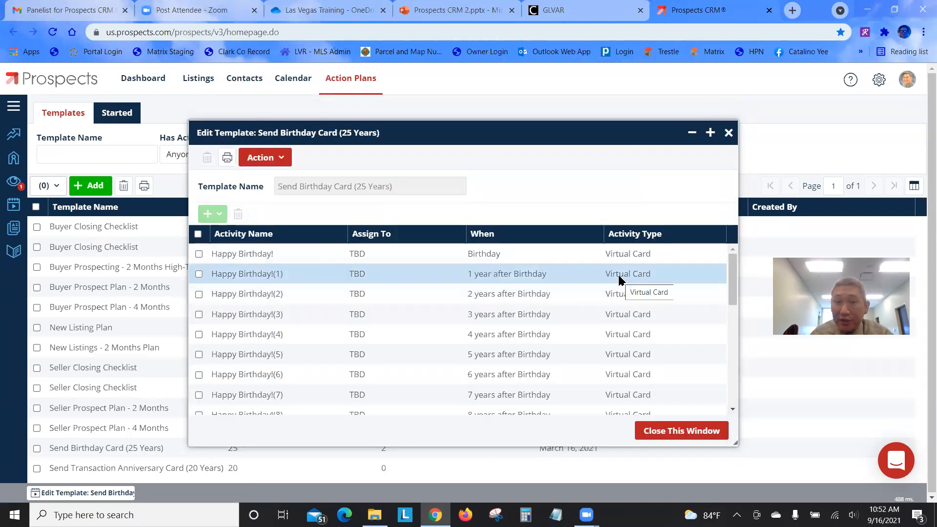
pyautogui.click(544, 275)
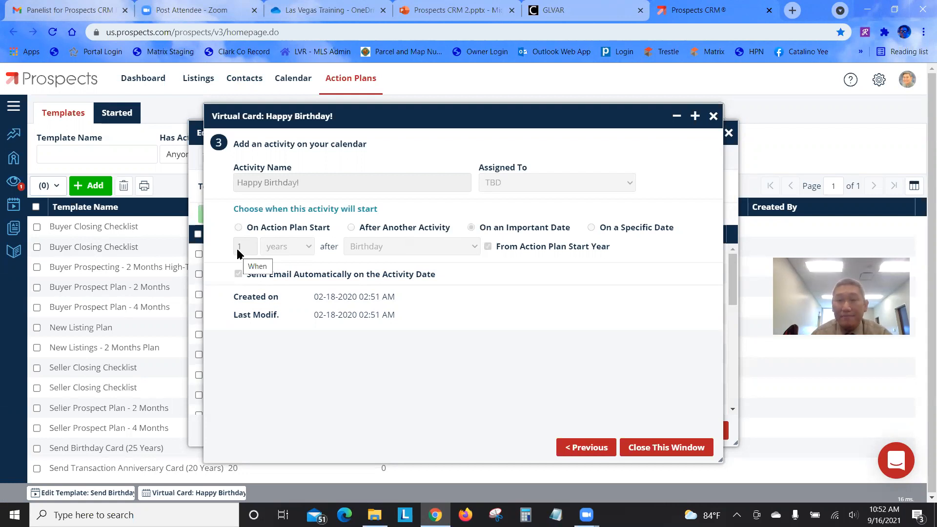
pyautogui.click(584, 446)
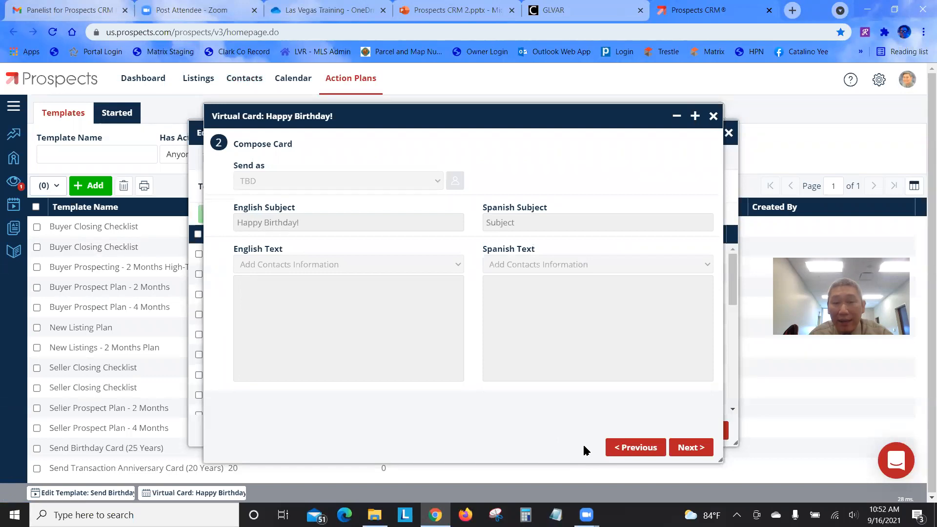
pyautogui.click(610, 447)
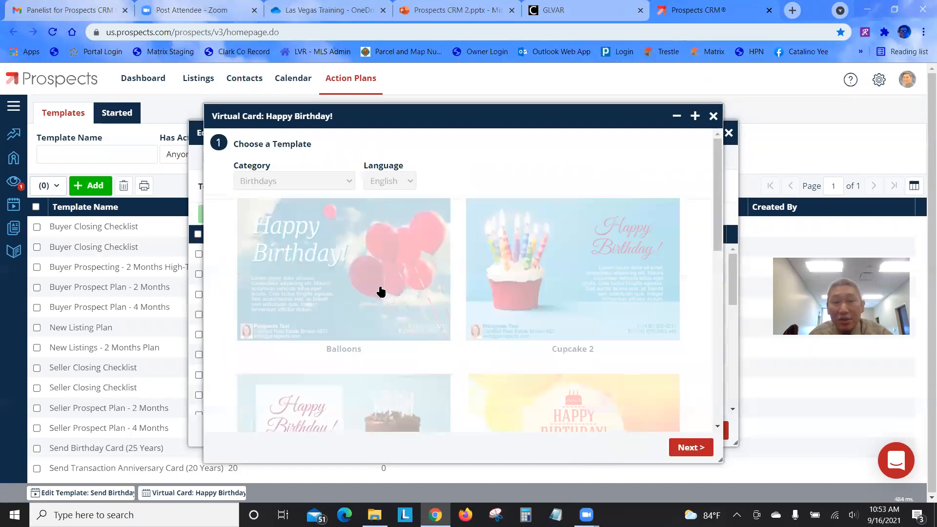
pyautogui.scroll(-5, 399, 264)
pyautogui.scroll(-4, 403, 254)
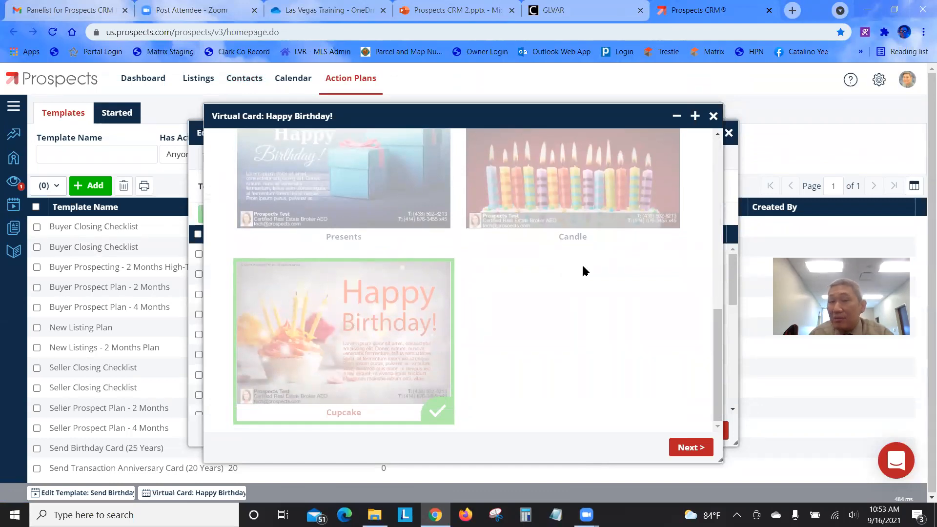
pyautogui.scroll(3, 579, 266)
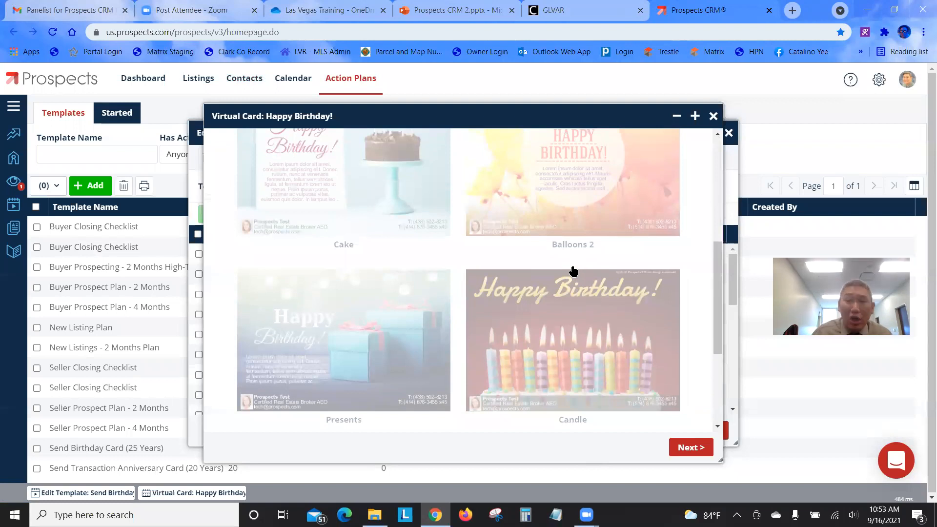
pyautogui.click(714, 116)
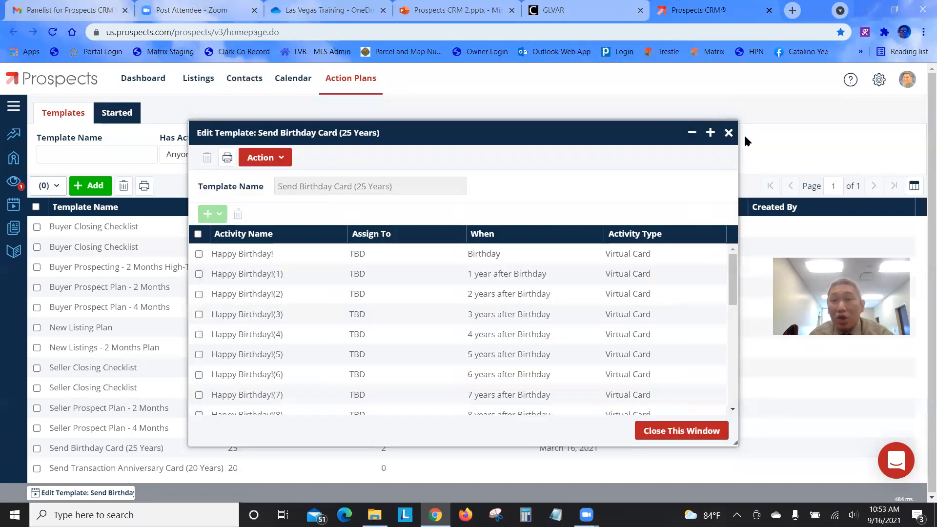
# Close the birthday template and begin a new action plan template named 'Halloween'
pyautogui.click(728, 133)
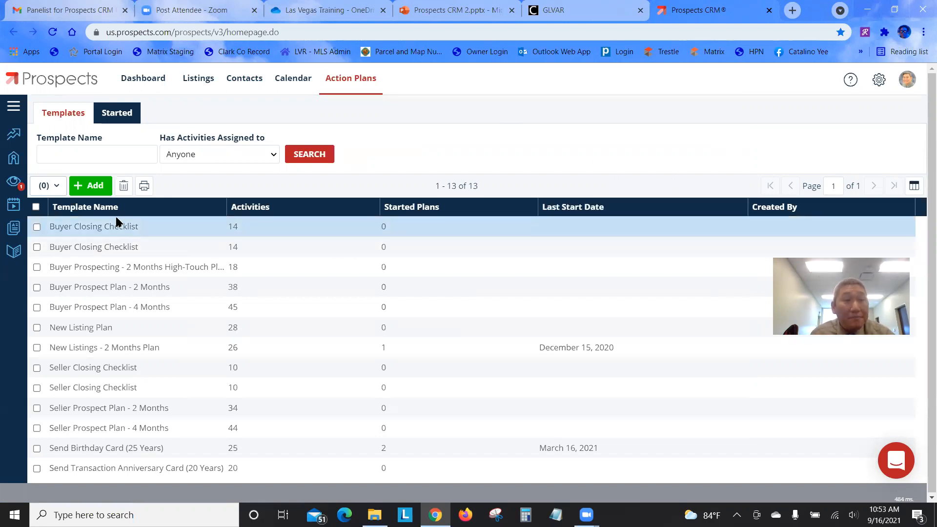
pyautogui.click(95, 188)
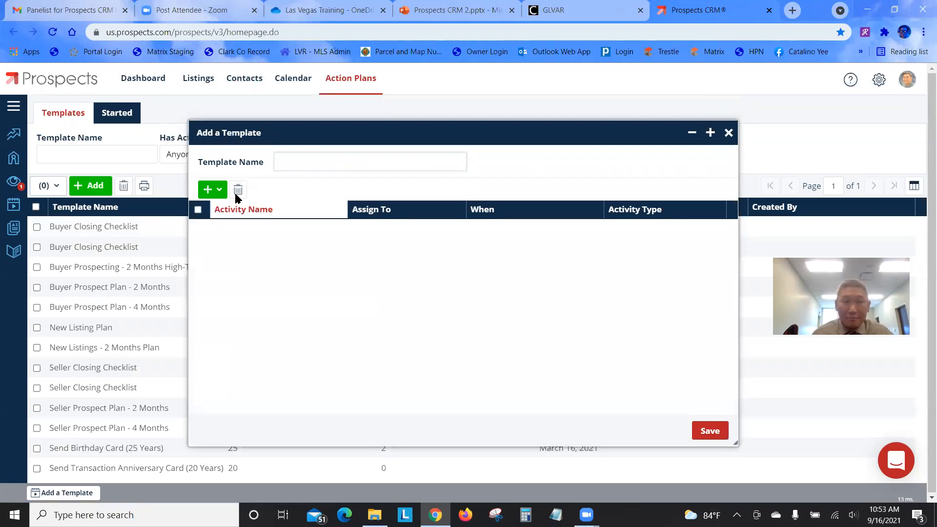
pyautogui.click(315, 154)
pyautogui.write('H')
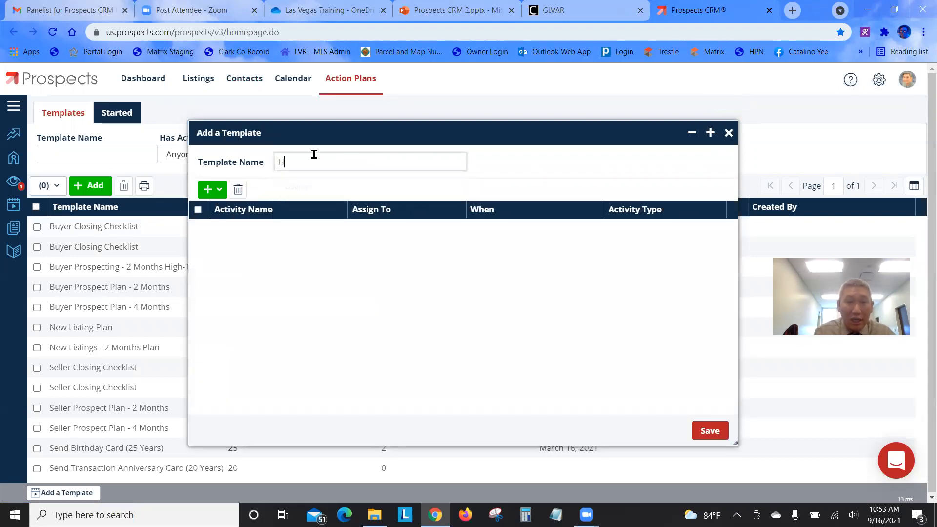
pyautogui.write('alloween')
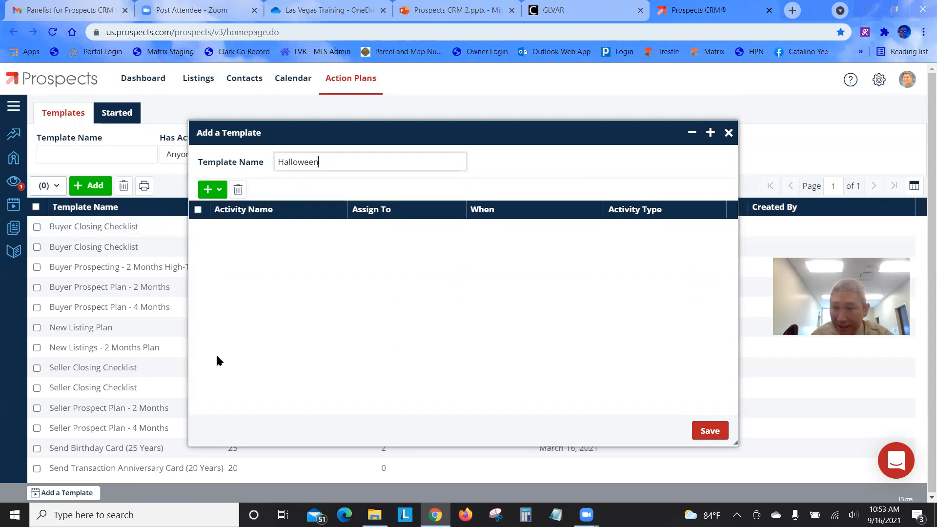
pyautogui.click(211, 194)
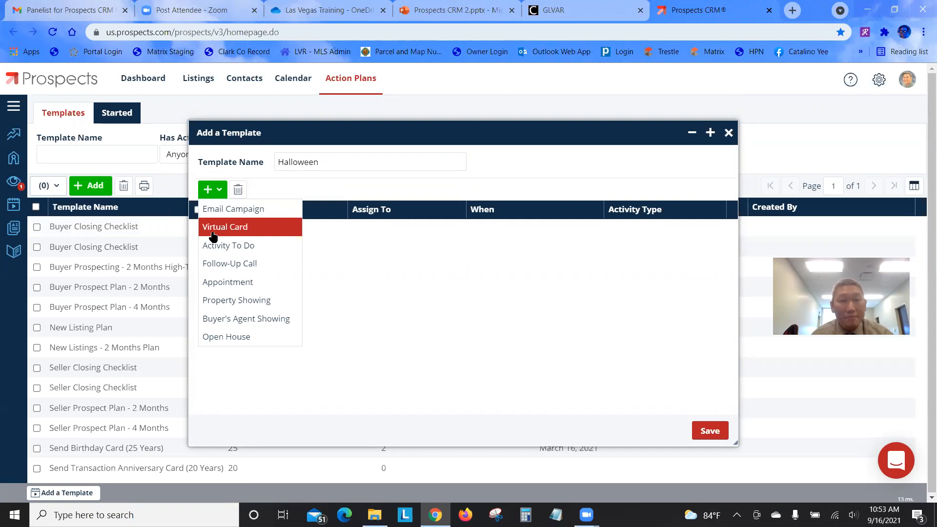
# Add a virtual card activity using the Public Holidays - Halloween design Halloween #01
pyautogui.click(214, 235)
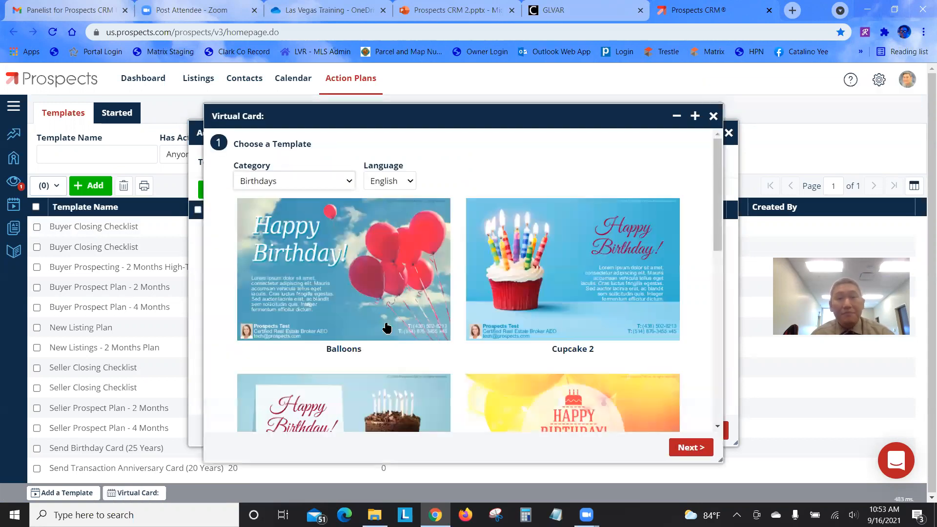
pyautogui.click(317, 180)
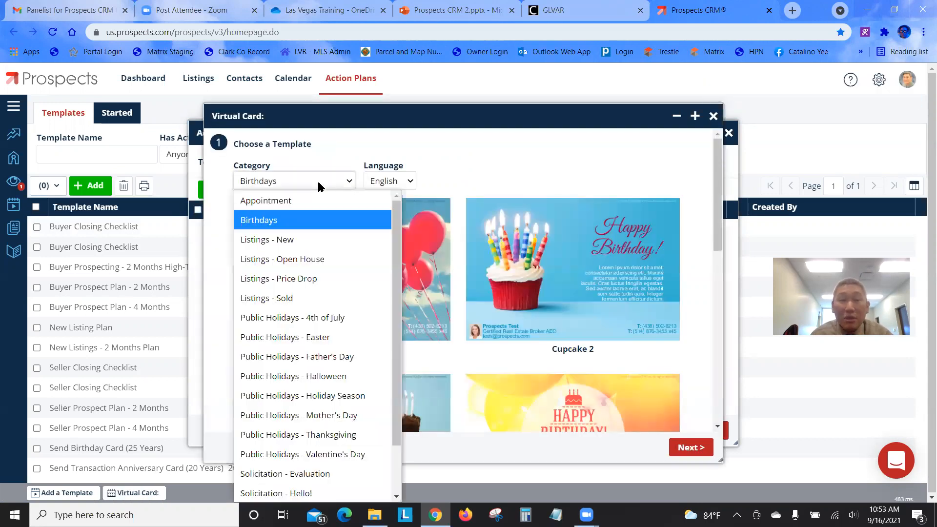
pyautogui.click(304, 382)
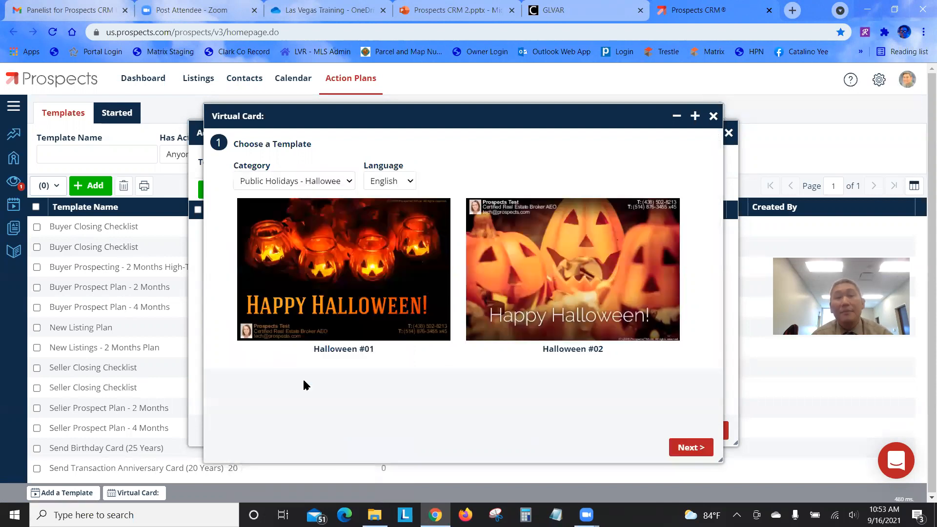
pyautogui.click(369, 260)
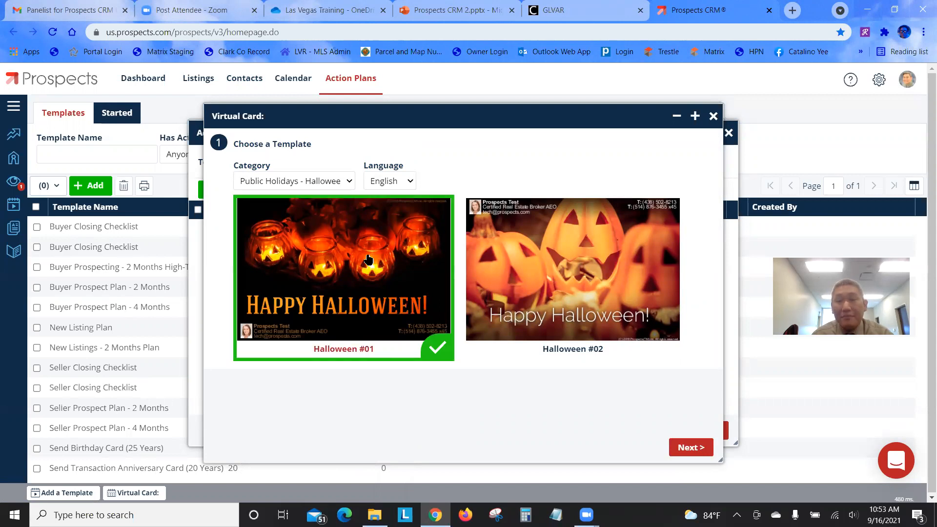
pyautogui.click(705, 449)
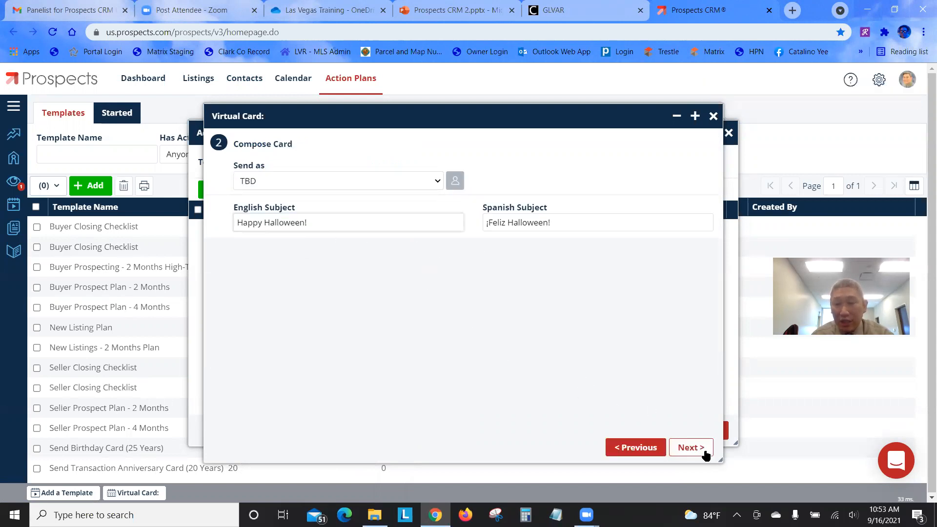
pyautogui.click(690, 450)
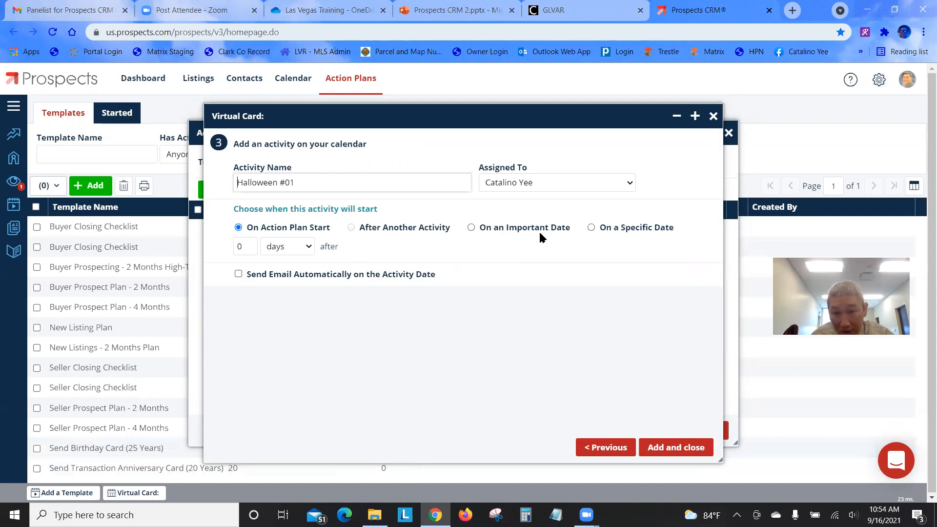
# Schedule it 0 years after Halloween from the plan start year, auto-emailed, and add it
pyautogui.click(471, 228)
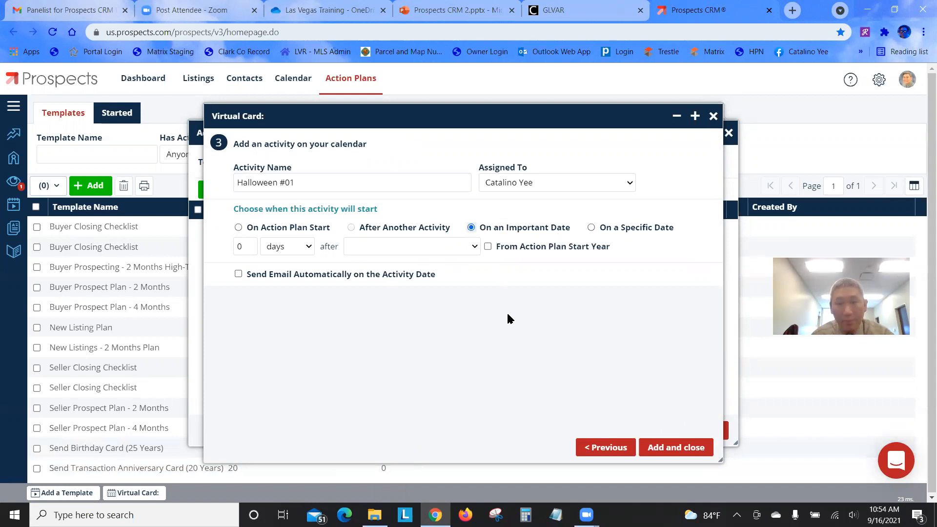
pyautogui.click(290, 249)
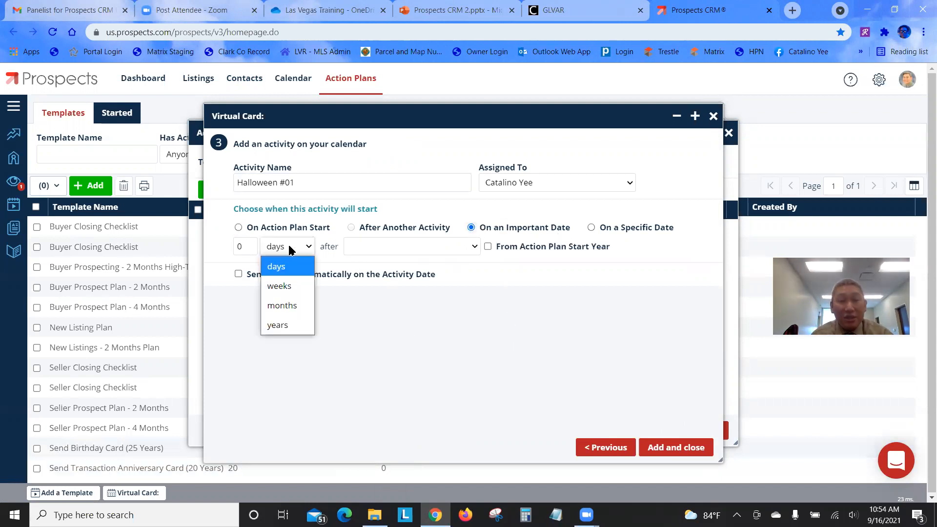
pyautogui.click(285, 326)
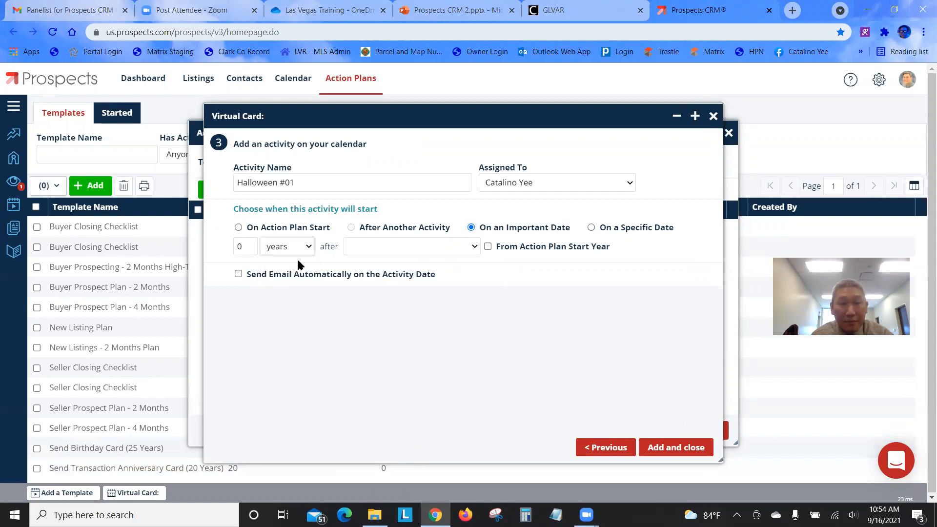
pyautogui.click(397, 250)
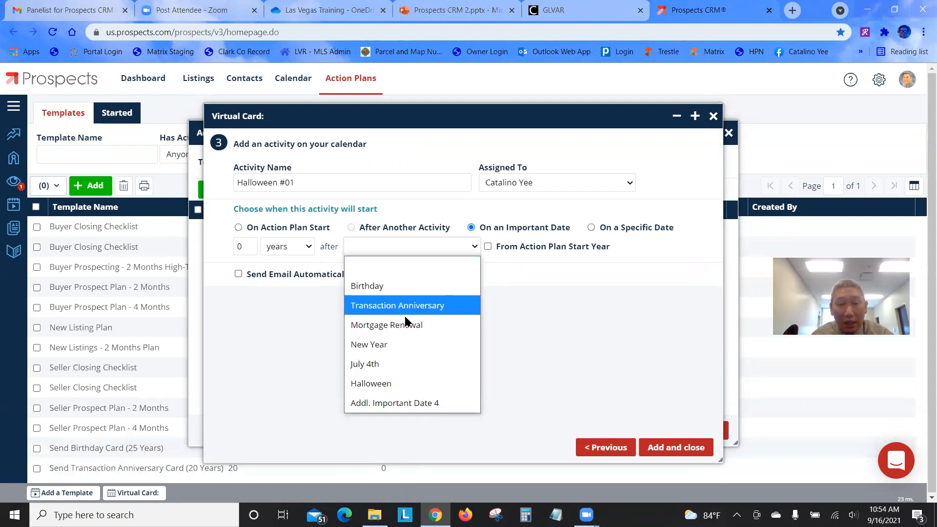
pyautogui.click(411, 384)
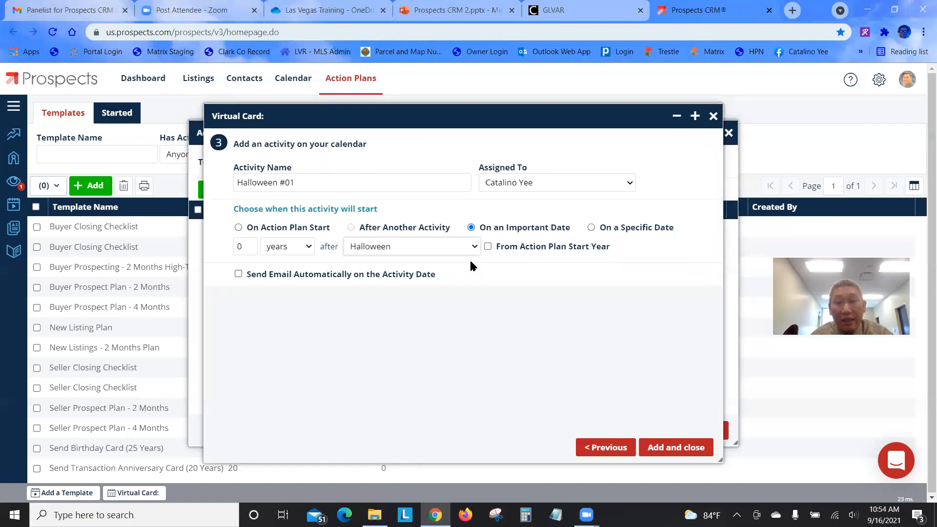
pyautogui.click(488, 246)
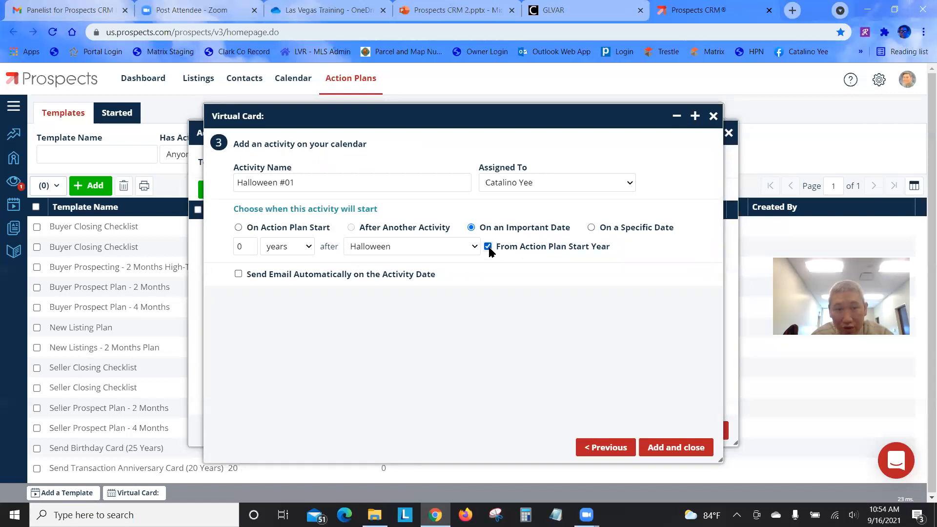
pyautogui.click(238, 274)
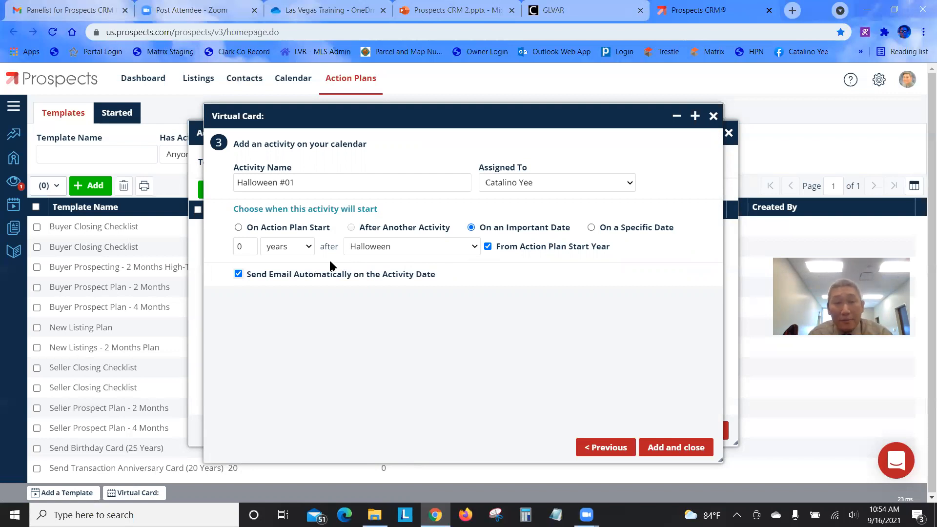
pyautogui.click(668, 448)
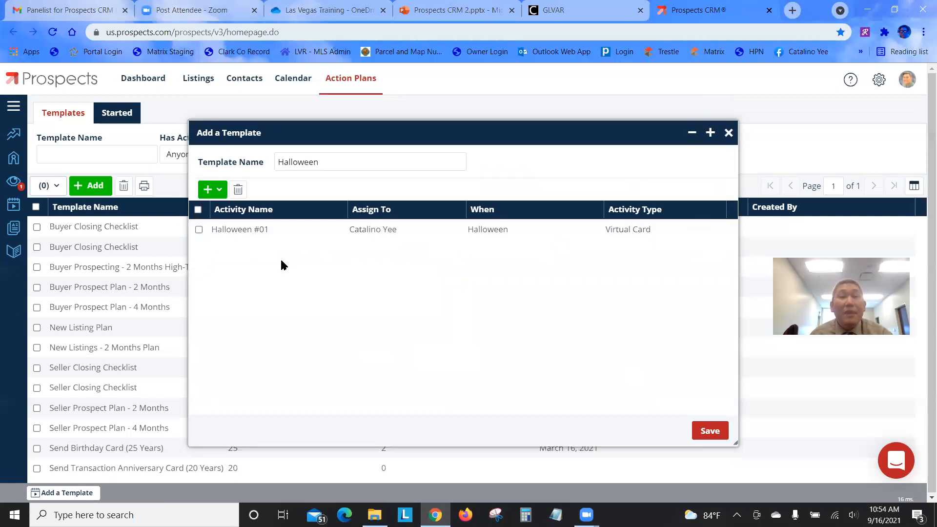
pyautogui.click(218, 190)
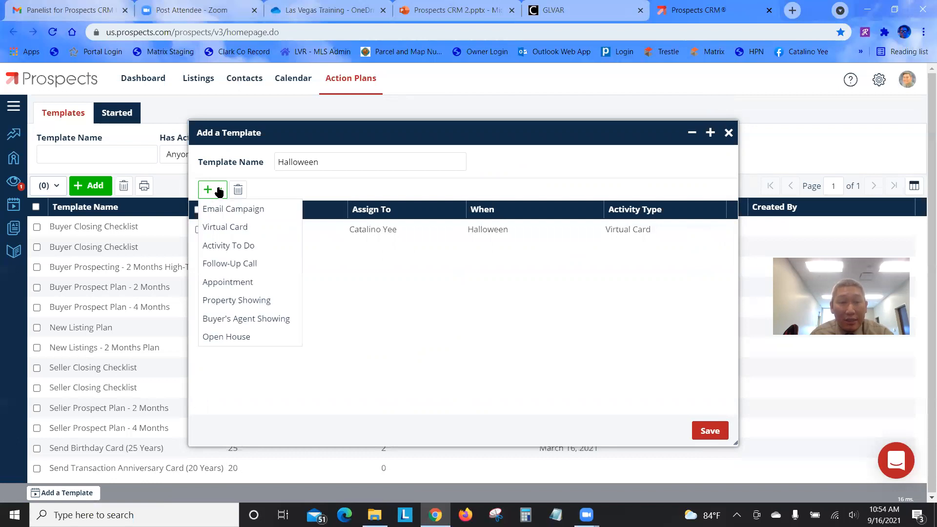
# Start a second virtual card with the Halloween #02 design from Public Holidays - Halloween
pyautogui.click(237, 228)
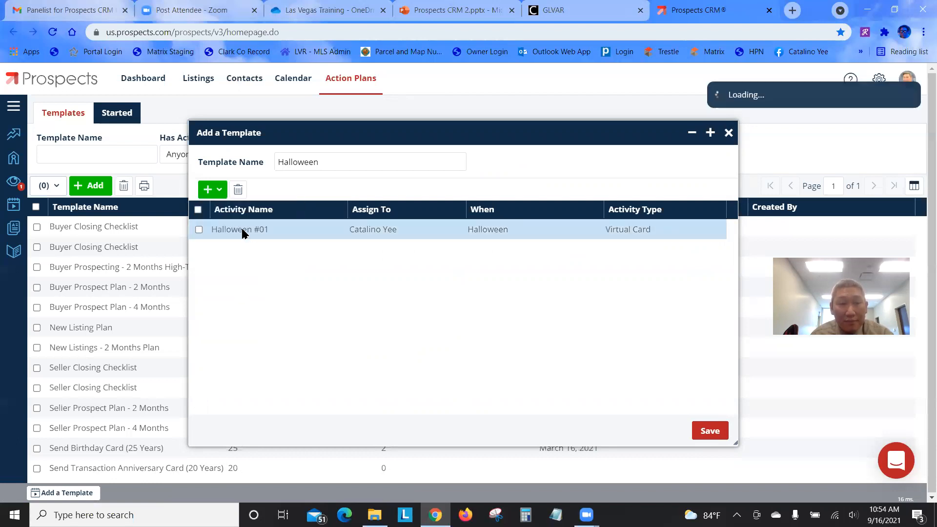
pyautogui.click(332, 179)
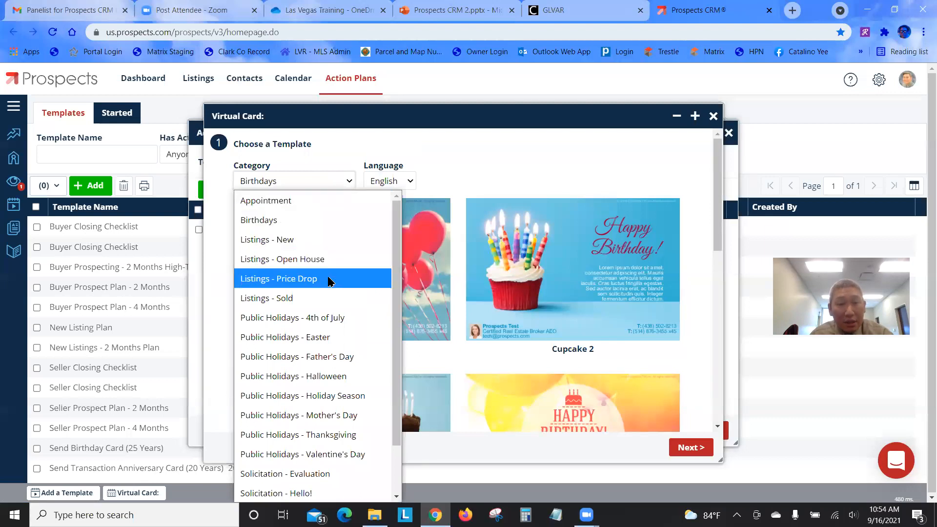
pyautogui.click(320, 377)
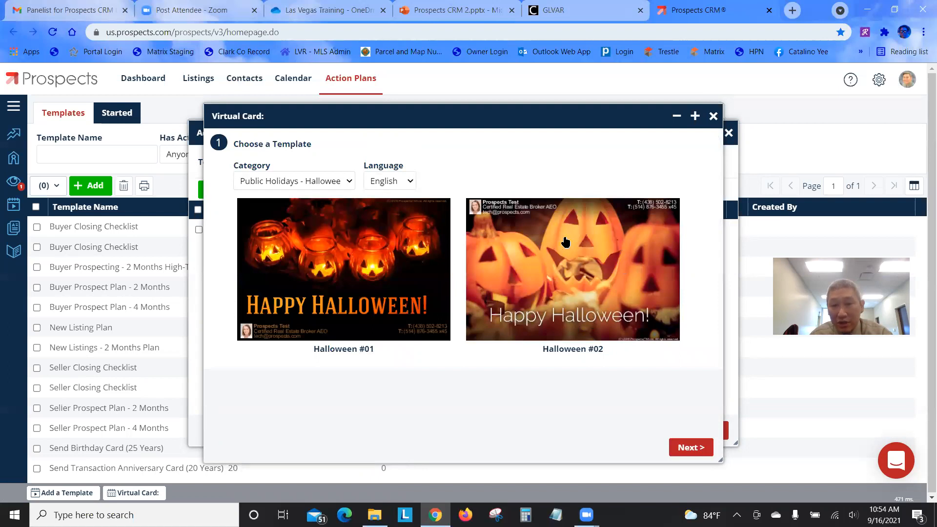
pyautogui.click(604, 275)
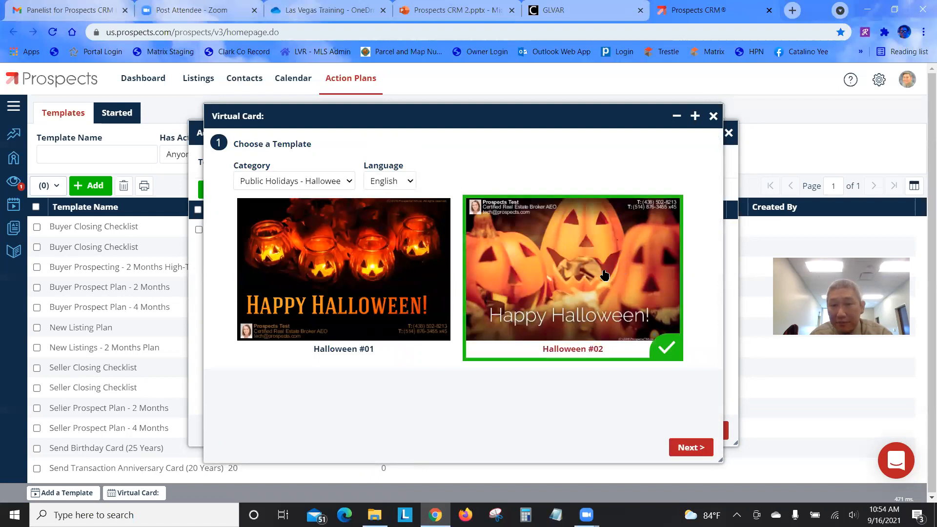
pyautogui.click(693, 454)
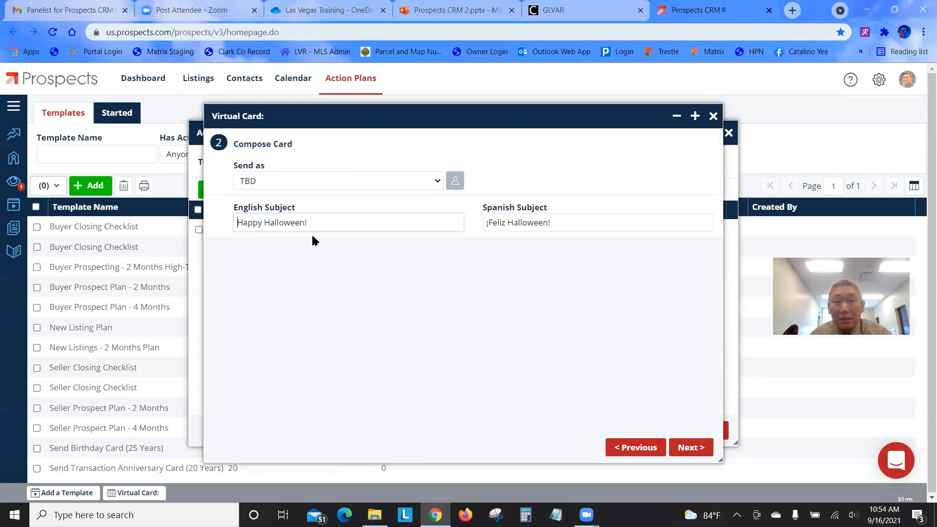
pyautogui.click(690, 447)
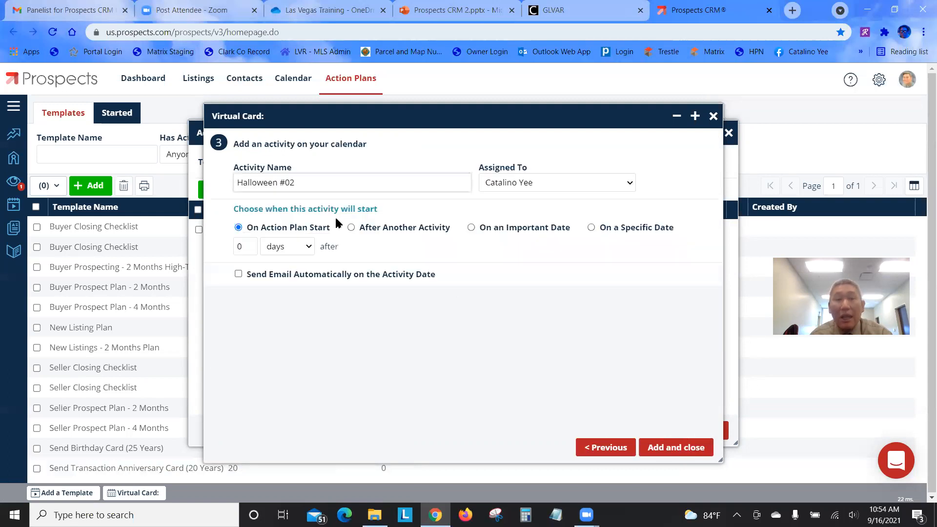
# Schedule Halloween #02 1 year after Halloween from the start year, auto-emailed, assigned to TBD
pyautogui.click(472, 228)
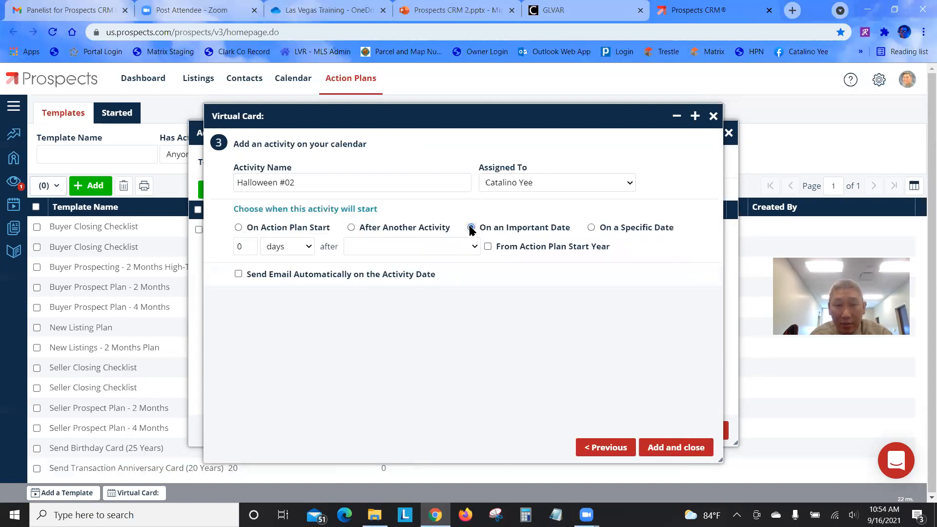
pyautogui.doubleClick(241, 246)
pyautogui.write('1')
pyautogui.click(295, 246)
pyautogui.click(275, 325)
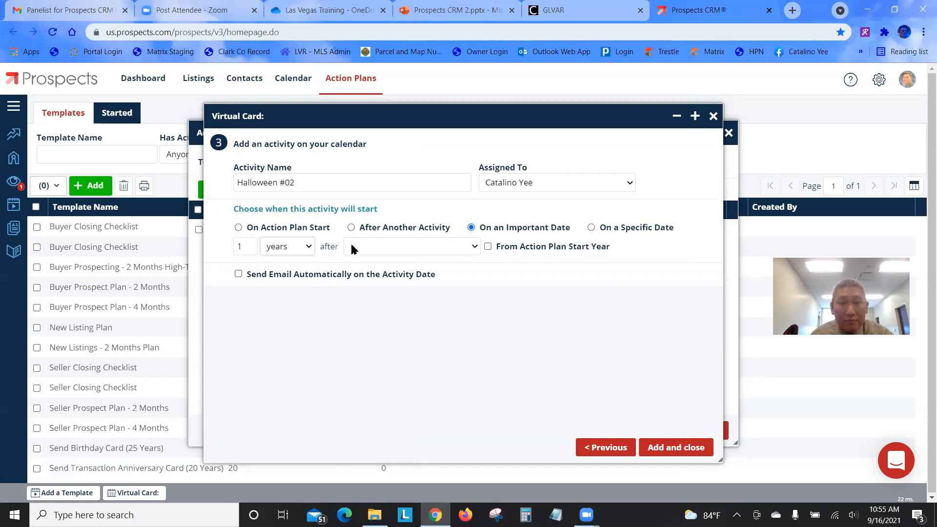
pyautogui.click(355, 247)
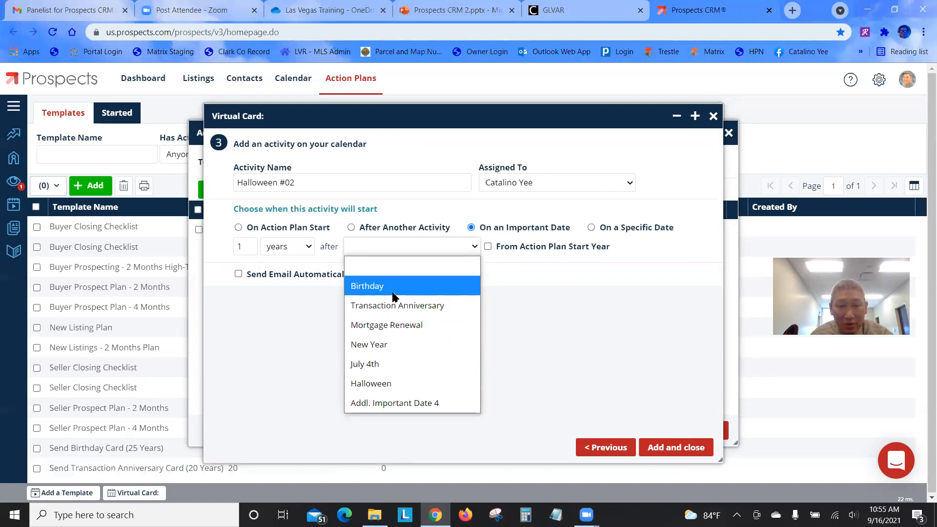
pyautogui.click(381, 385)
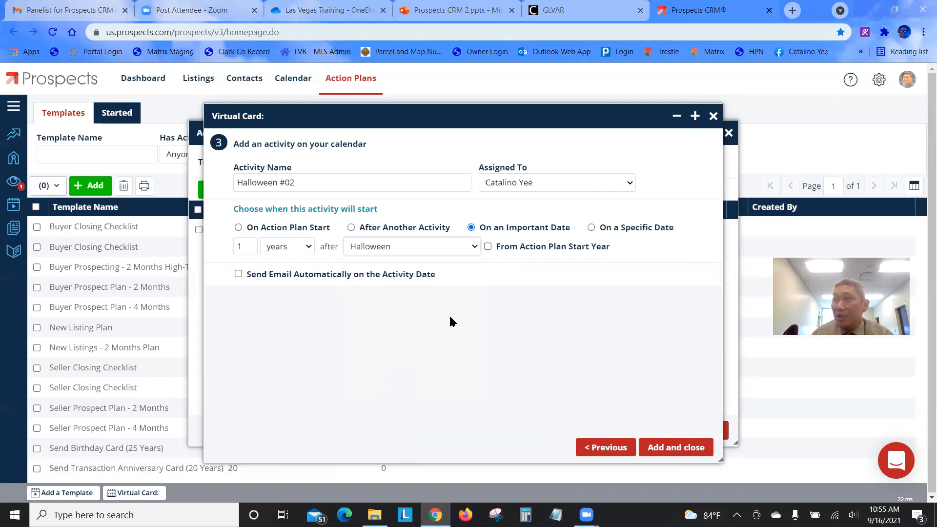
pyautogui.click(488, 247)
pyautogui.click(238, 274)
pyautogui.click(552, 181)
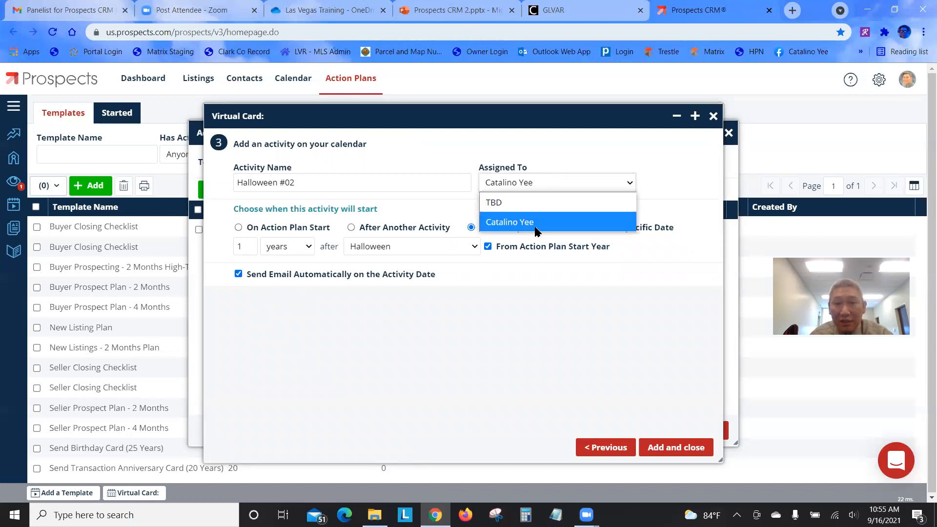
pyautogui.click(539, 203)
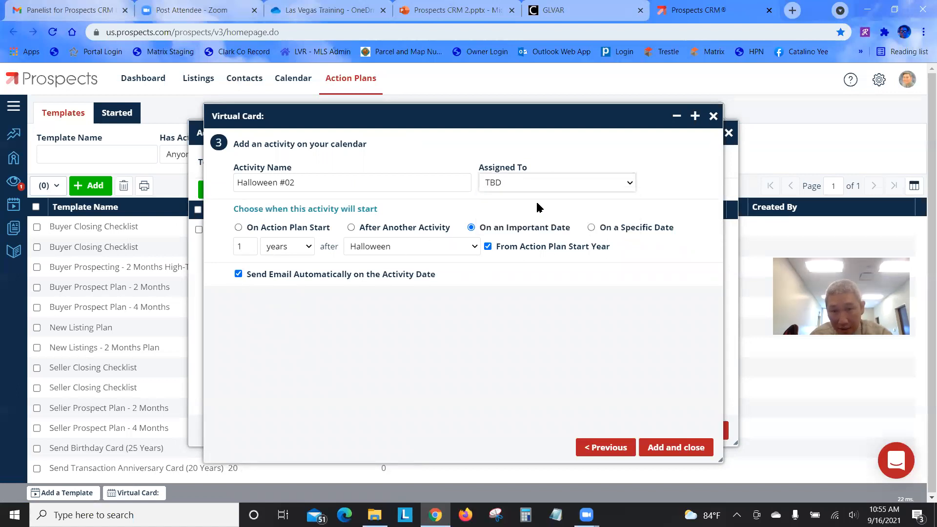
# Add Halloween #02 to the template and reassign the Halloween #01 card to TBD
pyautogui.click(675, 449)
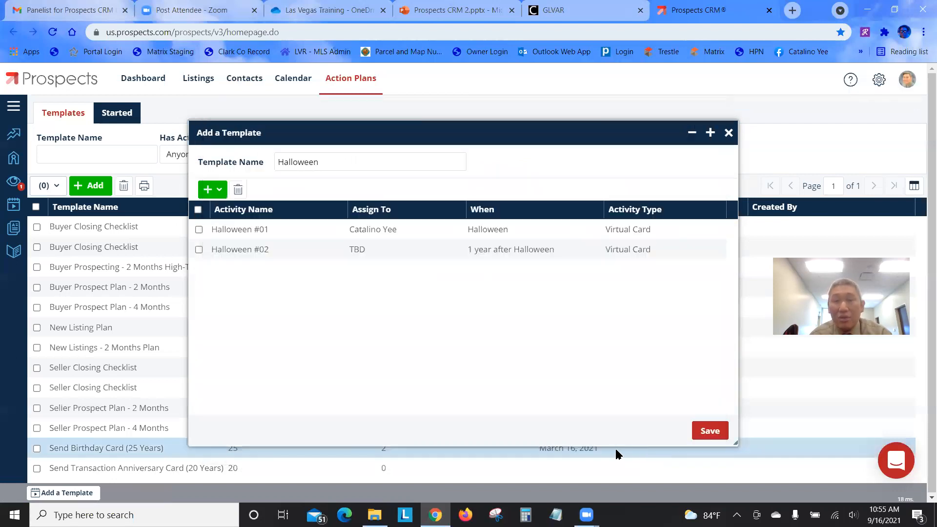
pyautogui.doubleClick(411, 237)
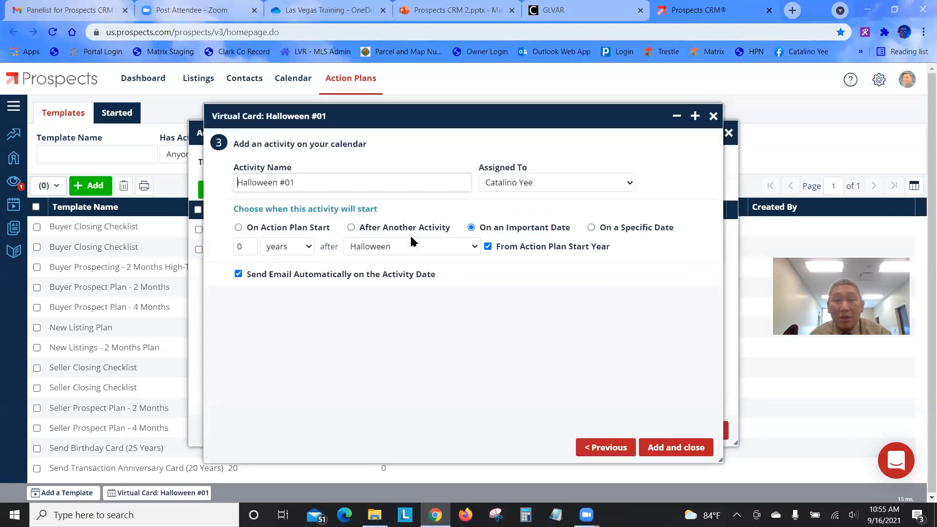
pyautogui.click(569, 182)
pyautogui.click(562, 209)
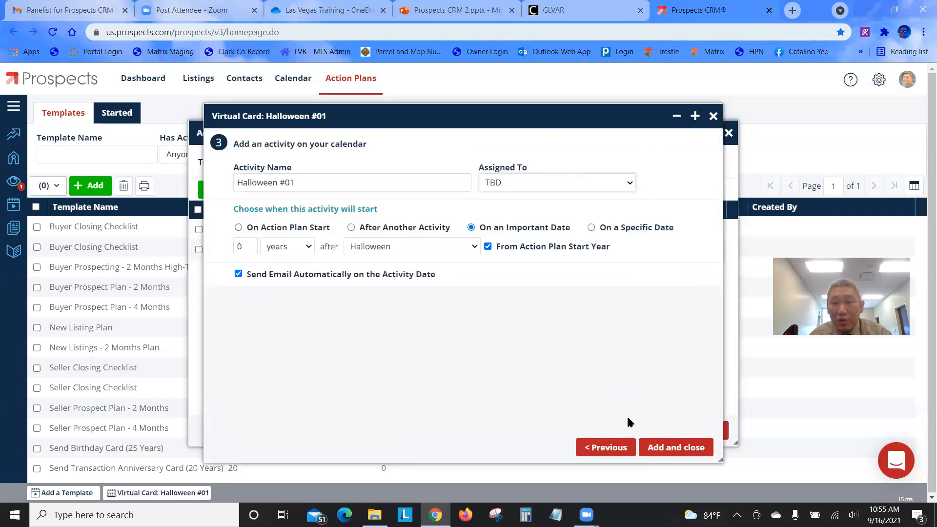
pyautogui.click(674, 447)
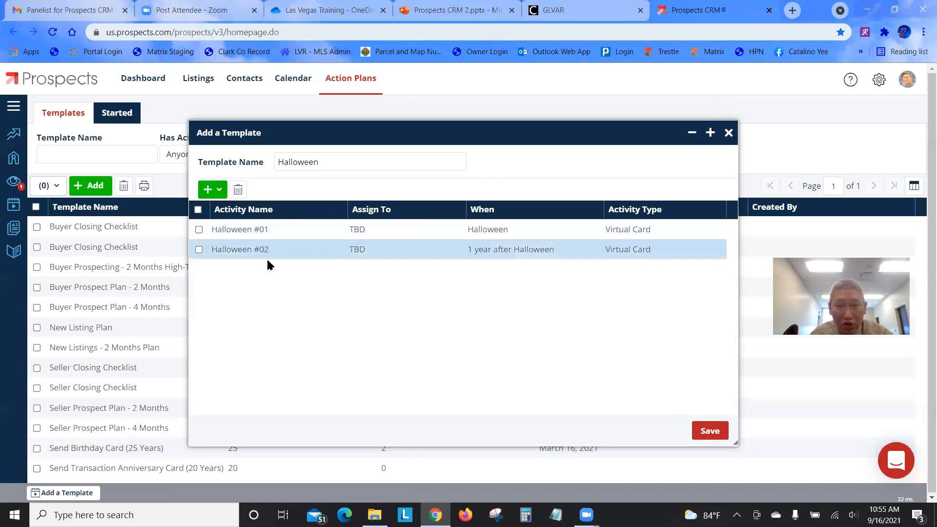
pyautogui.click(218, 192)
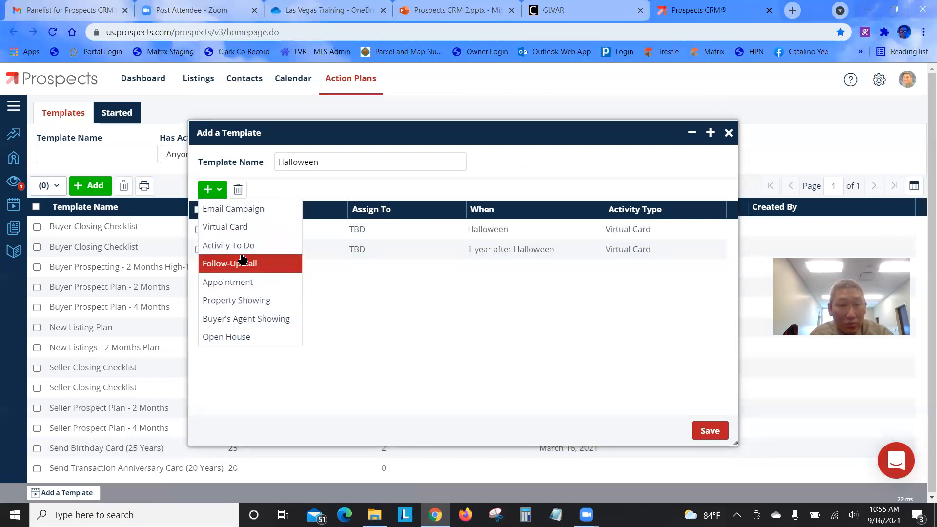
# Start a third virtual card with the Halloween #01 design from Public Holidays - Halloween
pyautogui.click(227, 227)
pyautogui.click(343, 181)
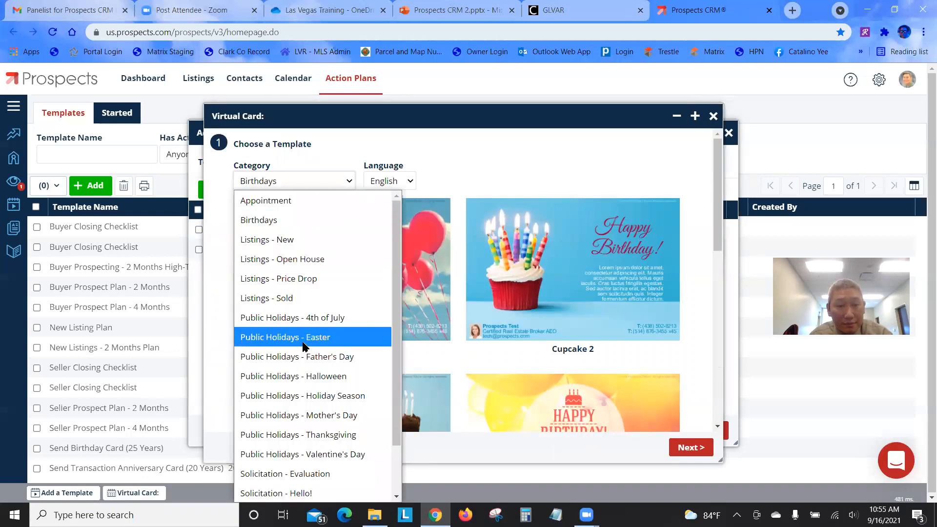
pyautogui.click(311, 377)
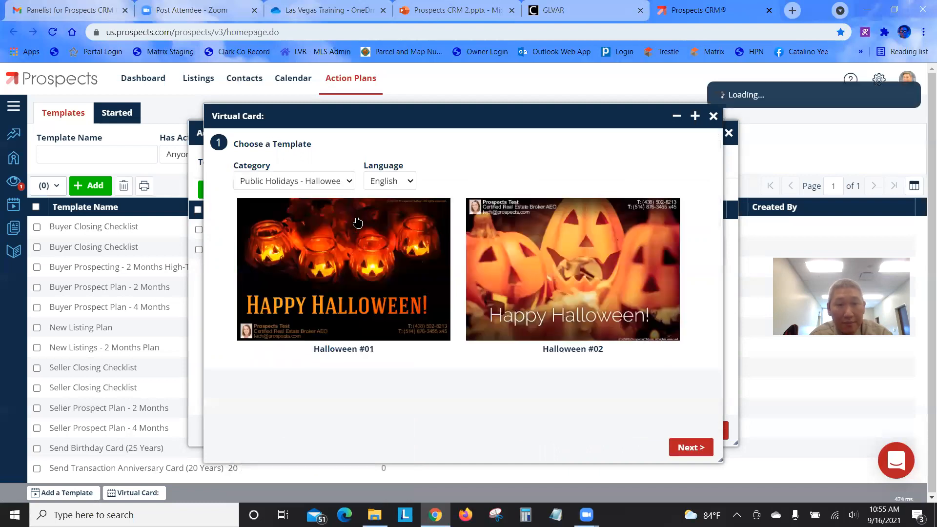
pyautogui.click(361, 278)
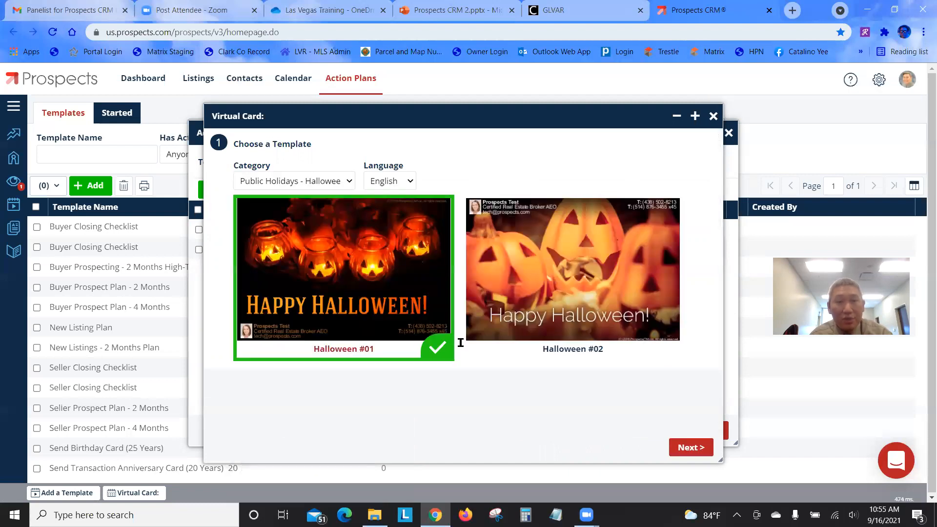
pyautogui.click(691, 448)
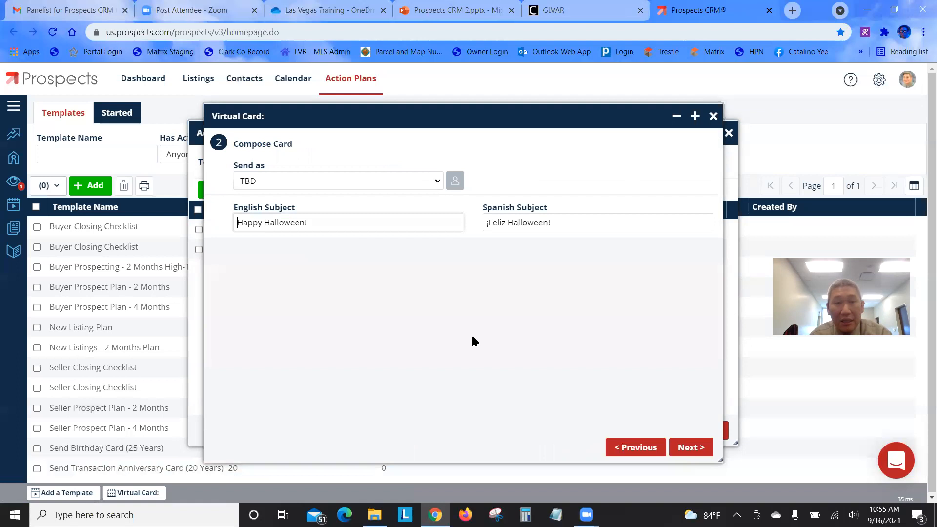
pyautogui.click(697, 448)
# Assign the card to TBD and time it 2 years relative to an important date
pyautogui.click(532, 190)
pyautogui.click(527, 203)
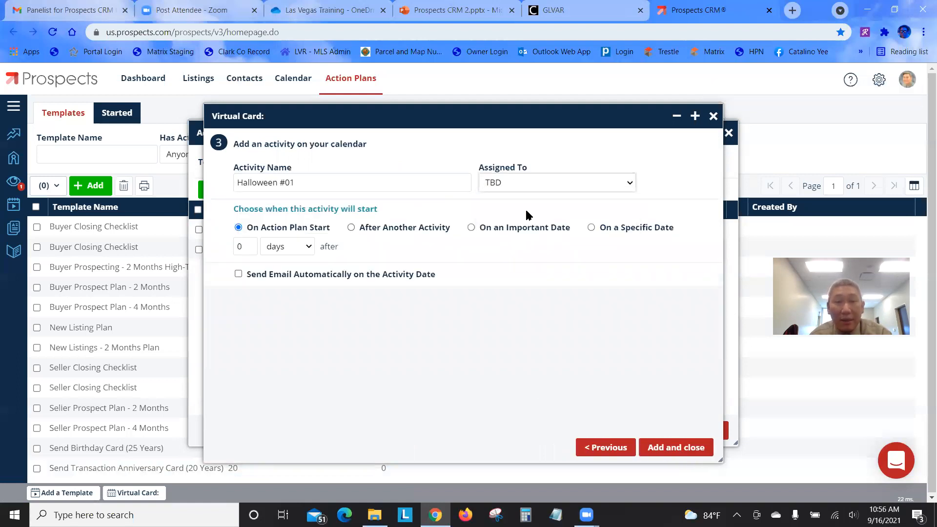
pyautogui.click(471, 227)
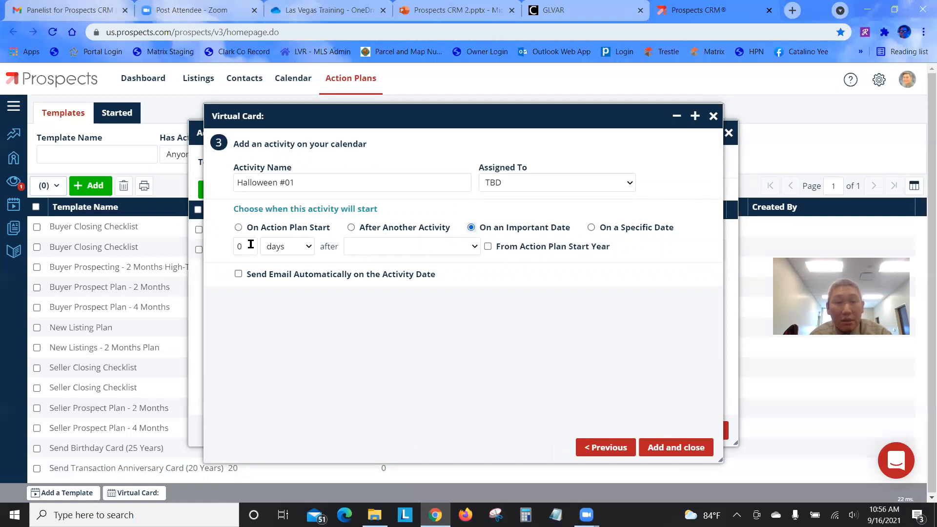
pyautogui.press('BackSpace')
pyautogui.write('2')
pyautogui.click(272, 246)
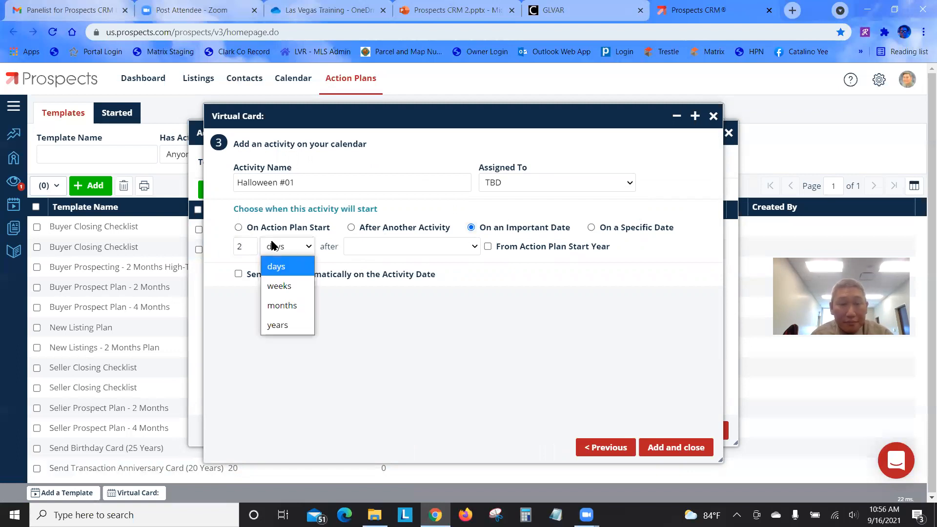
pyautogui.click(278, 326)
# Time the third card after Halloween from the plan start year, auto-emailed, and add it
pyautogui.write('2')
pyautogui.moveTo(313, 118)
pyautogui.mouseDown()
pyautogui.moveTo(655, 138)
pyautogui.moveTo(622, 161)
pyautogui.moveTo(392, 154)
pyautogui.moveTo(248, 82)
pyautogui.moveTo(322, 131)
pyautogui.mouseUp()
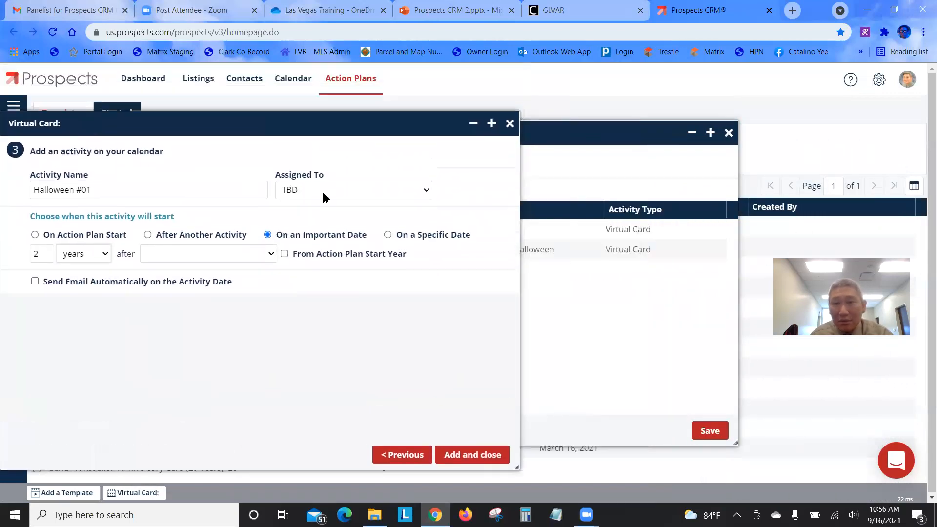
pyautogui.moveTo(545, 133); pyautogui.dragTo(716, 118)
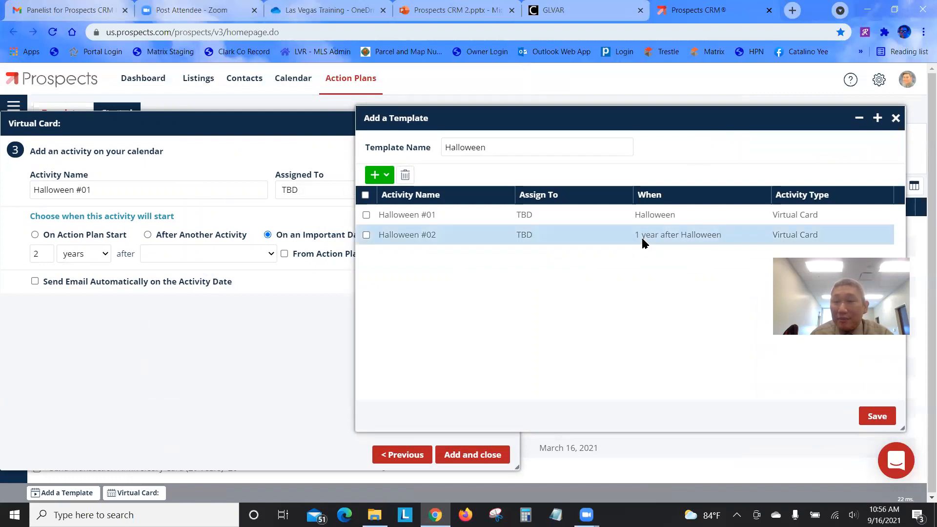
pyautogui.click(243, 129)
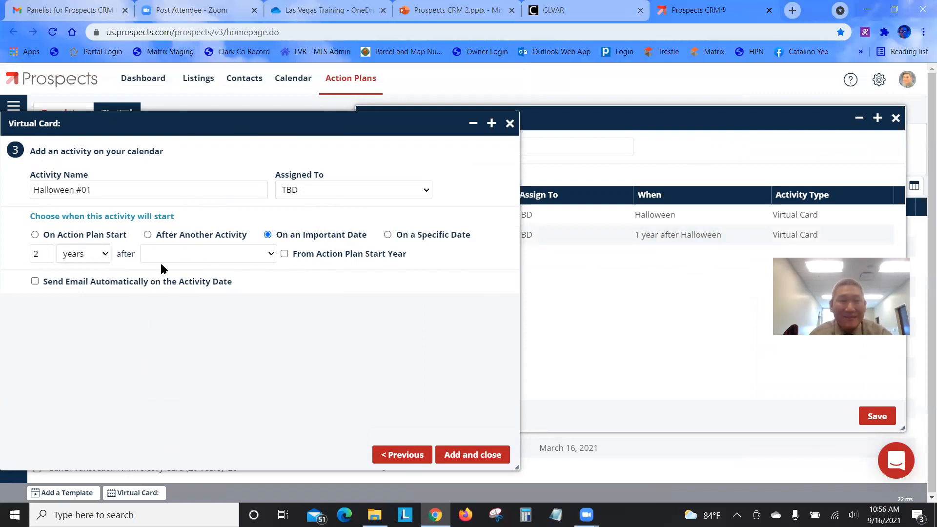
pyautogui.click(249, 260)
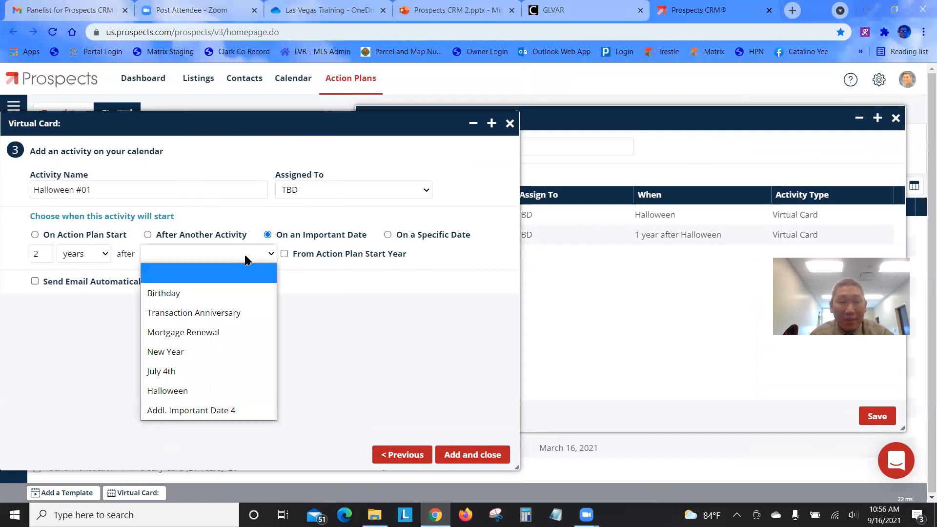
pyautogui.click(218, 391)
pyautogui.click(284, 254)
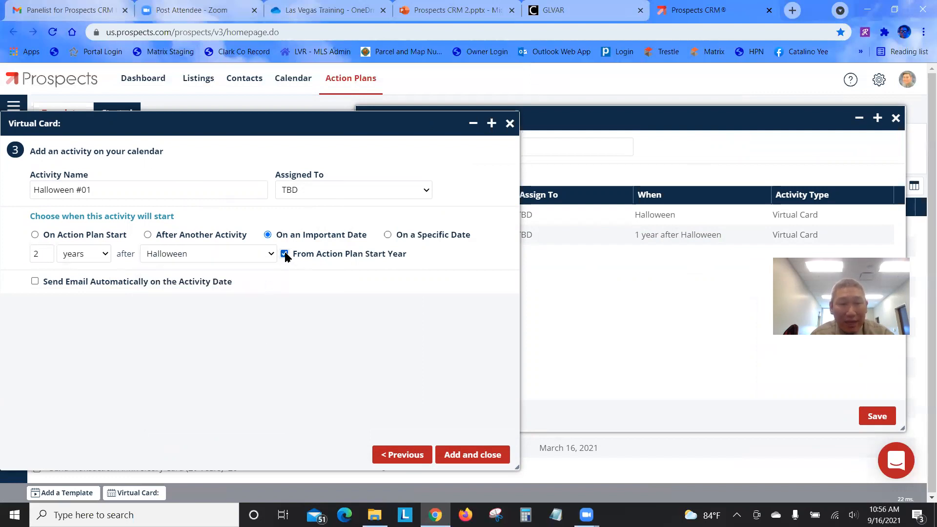
pyautogui.click(34, 282)
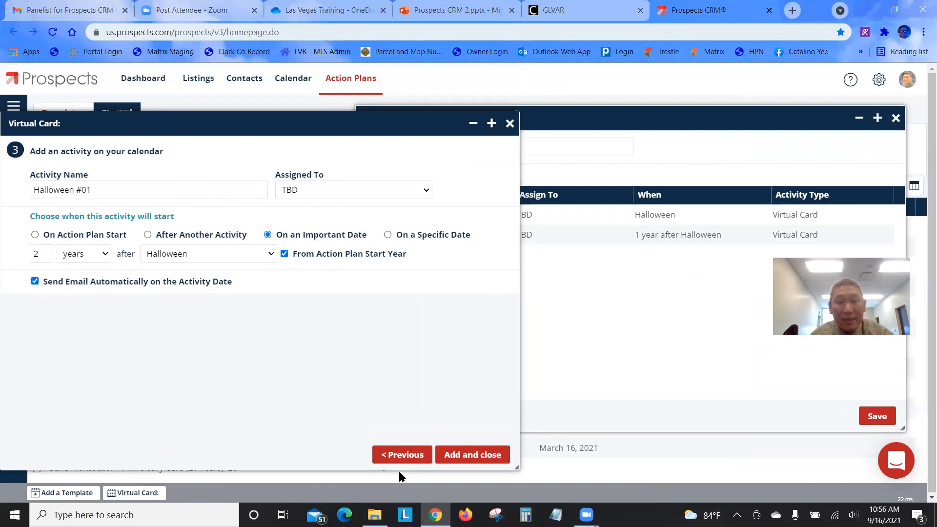
pyautogui.click(454, 456)
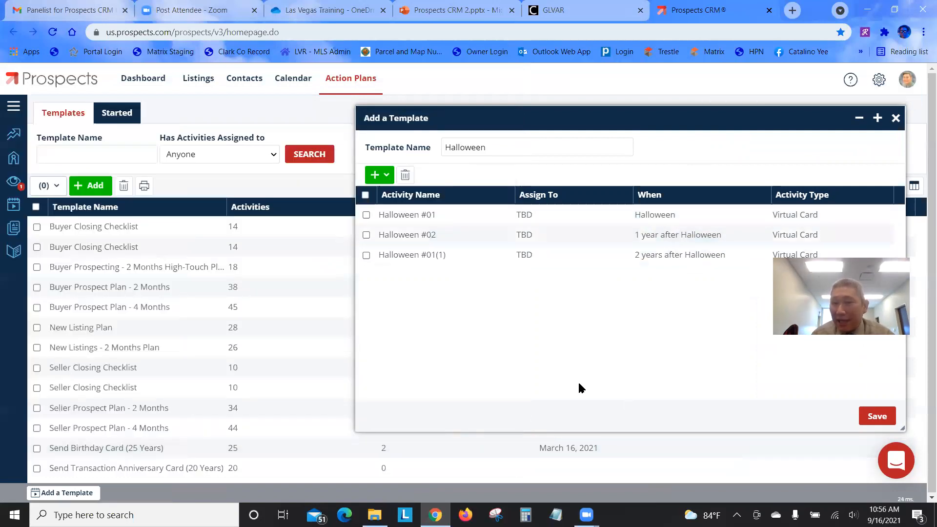
# Save the Halloween template with its three virtual cards and close the editor
pyautogui.moveTo(551, 114); pyautogui.dragTo(367, 104)
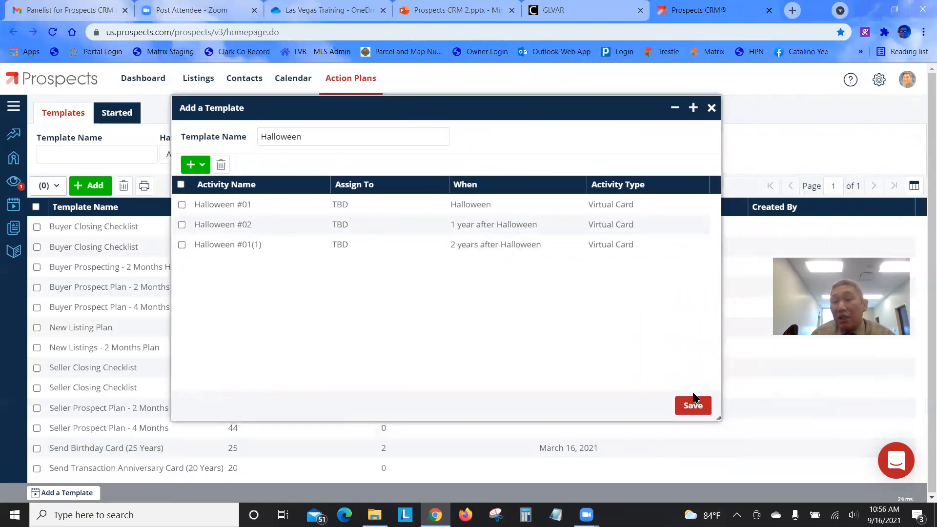
pyautogui.click(694, 410)
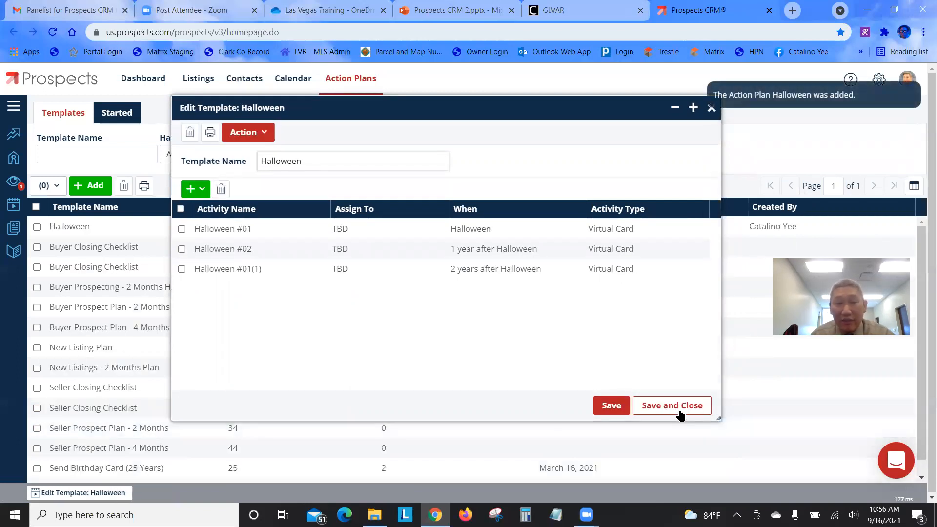
pyautogui.click(680, 409)
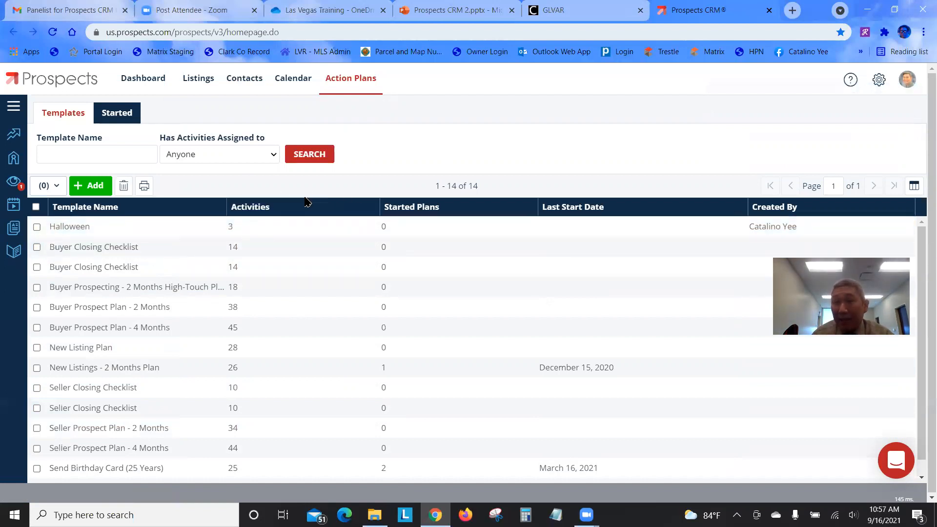
pyautogui.click(241, 79)
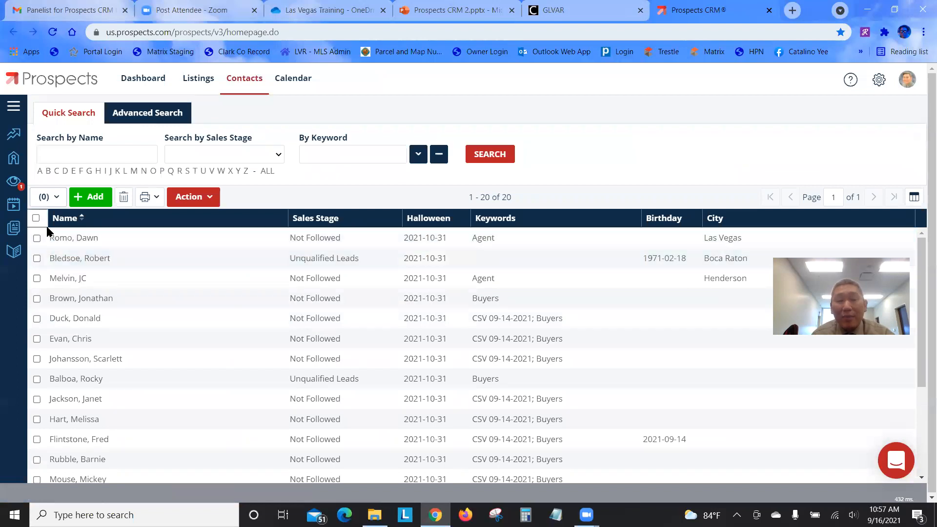
# In the Contacts list, leave only the first contact selected
pyautogui.click(187, 197)
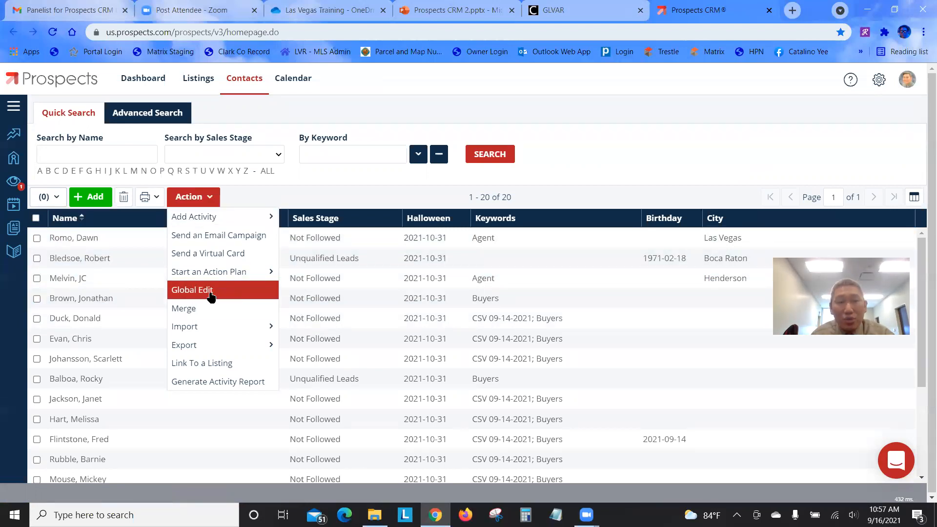
pyautogui.click(261, 200)
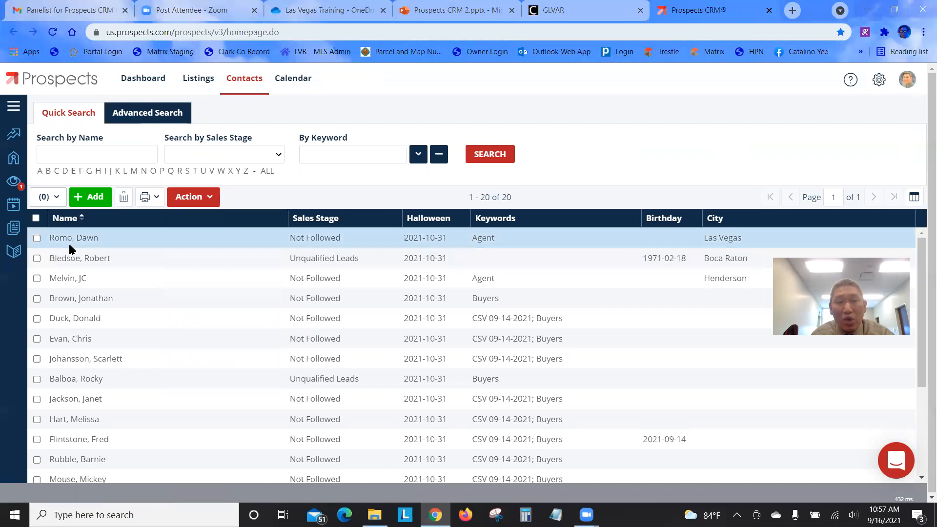
pyautogui.click(37, 238)
pyautogui.click(36, 258)
pyautogui.click(37, 278)
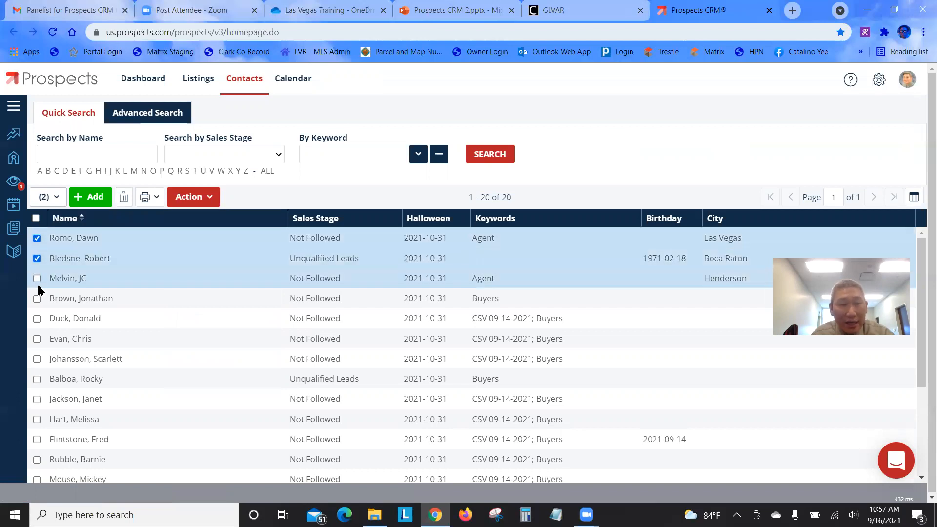
pyautogui.click(37, 300)
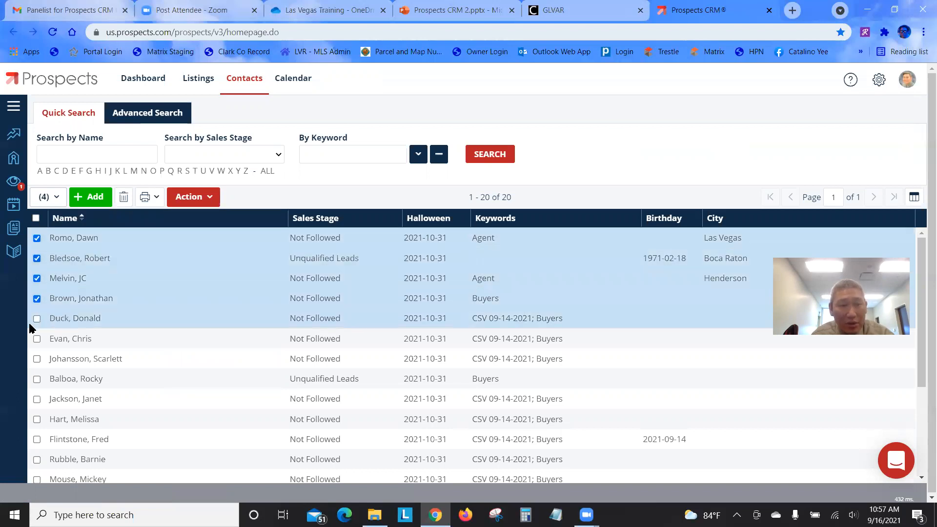
pyautogui.click(210, 198)
pyautogui.moveTo(211, 275)
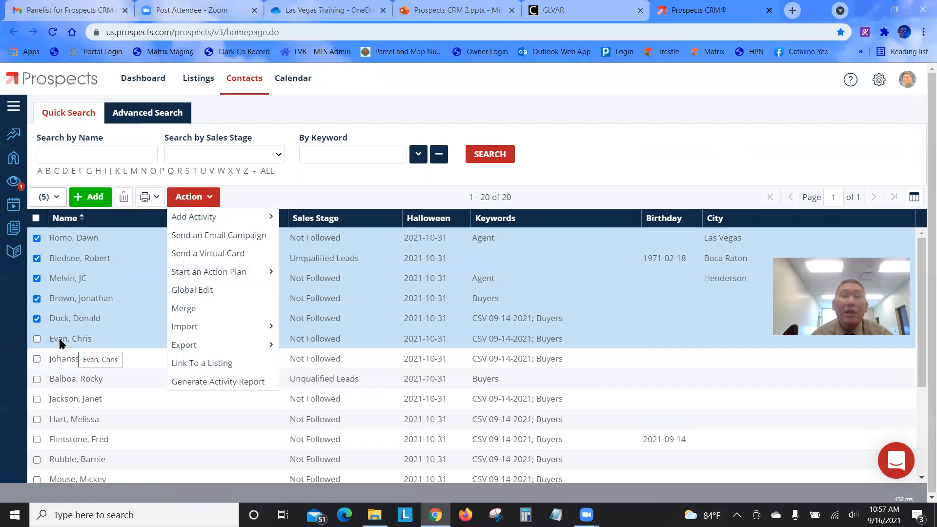
pyautogui.click(37, 298)
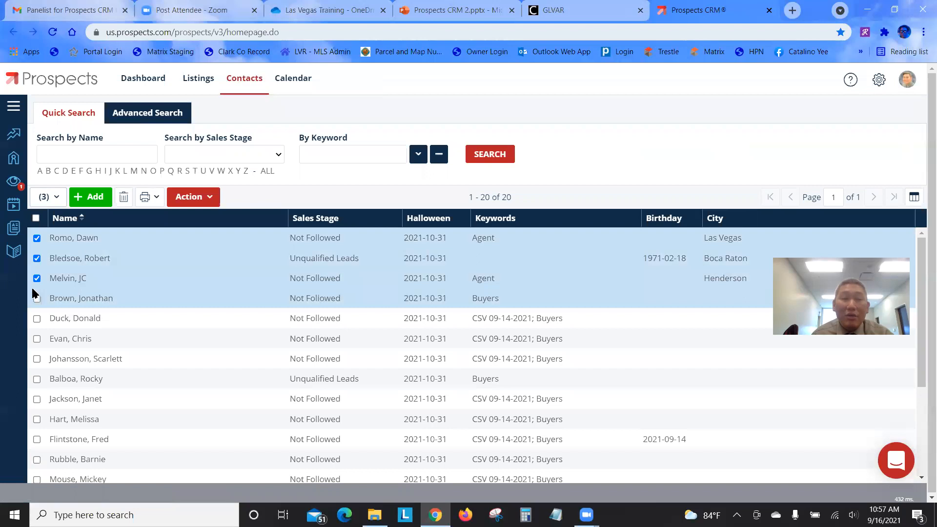
pyautogui.click(36, 278)
pyautogui.click(37, 258)
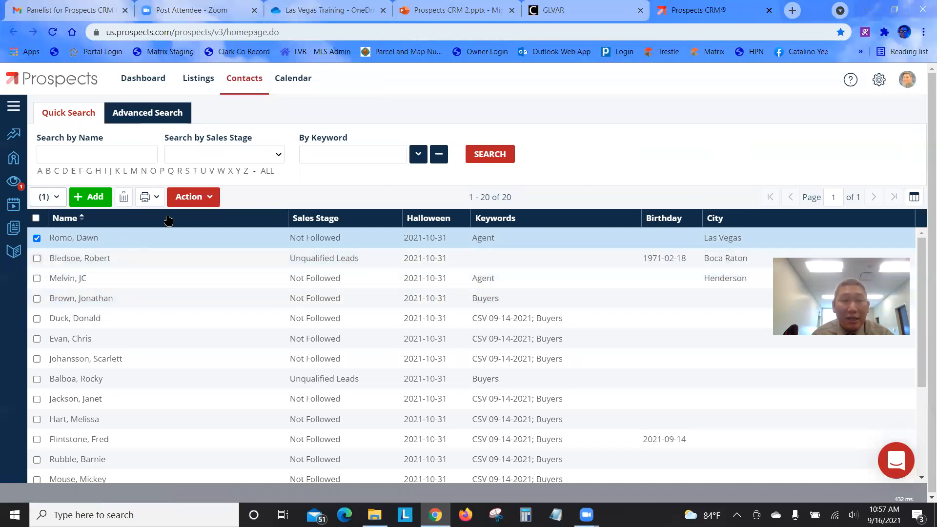
# Choose Action > Start an Action Plan > Halloween for the selected contact
pyautogui.click(191, 197)
pyautogui.moveTo(218, 280)
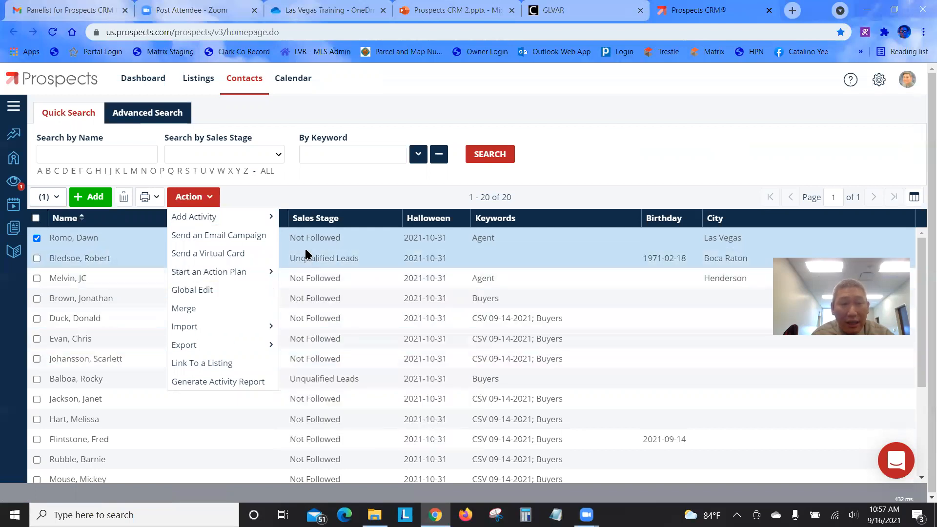
pyautogui.moveTo(242, 271)
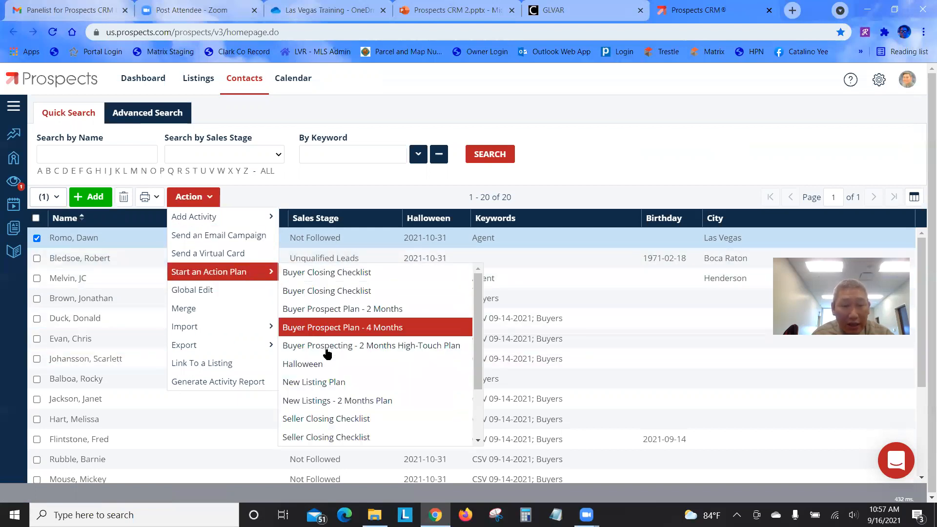
pyautogui.click(330, 370)
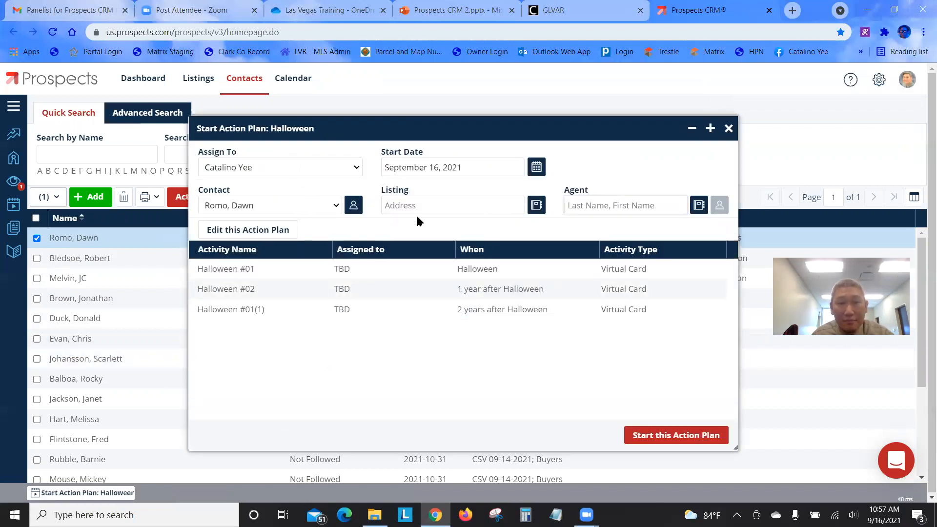
# Start the Halloween action plan for the selected contact
pyautogui.click(688, 435)
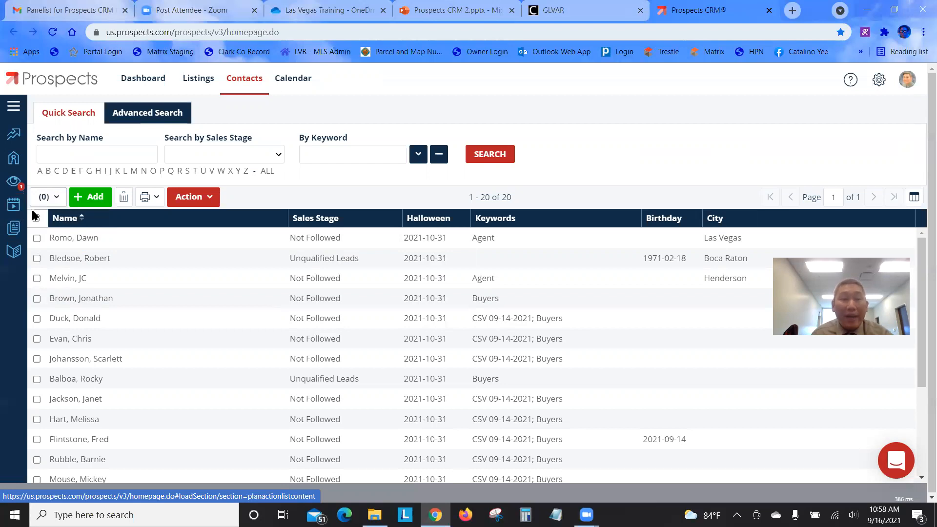
pyautogui.click(12, 209)
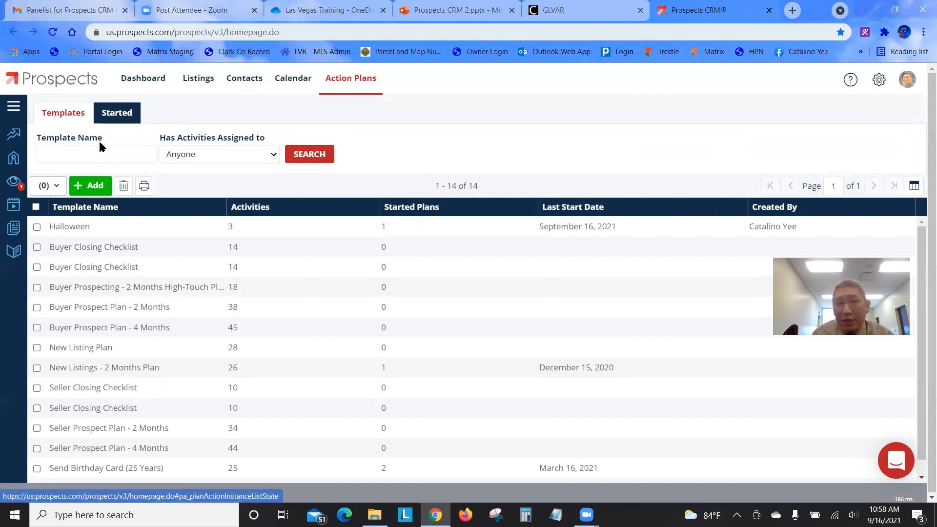
# Review the started Halloween plan's three scheduled cards, then return to the action plan templates
pyautogui.click(113, 116)
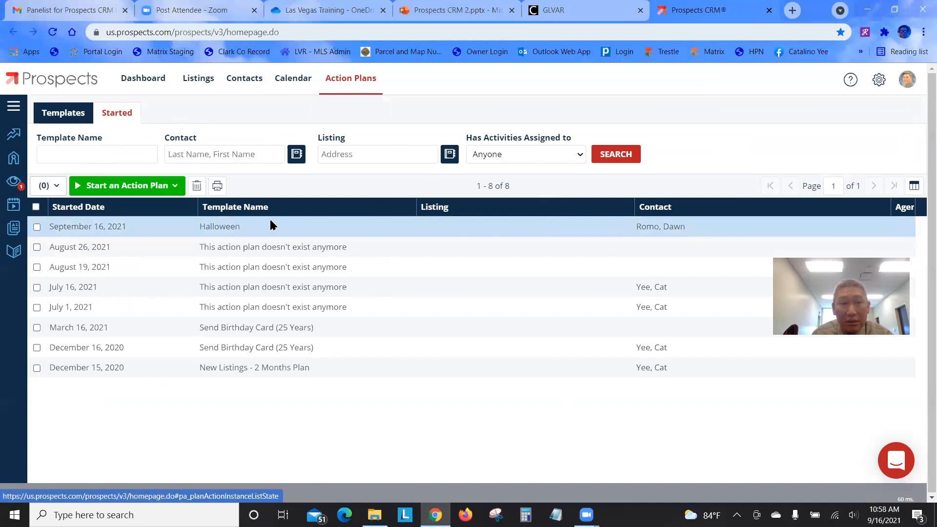
pyautogui.click(247, 230)
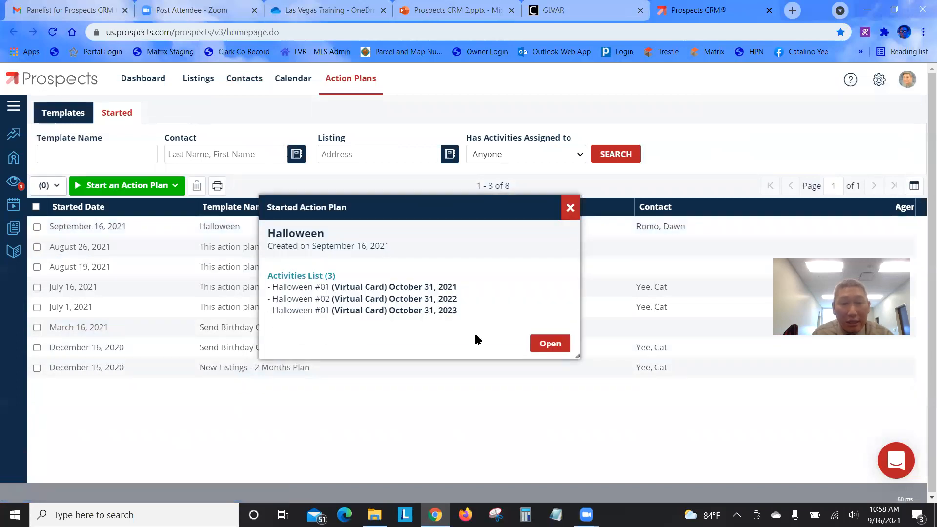
pyautogui.click(552, 346)
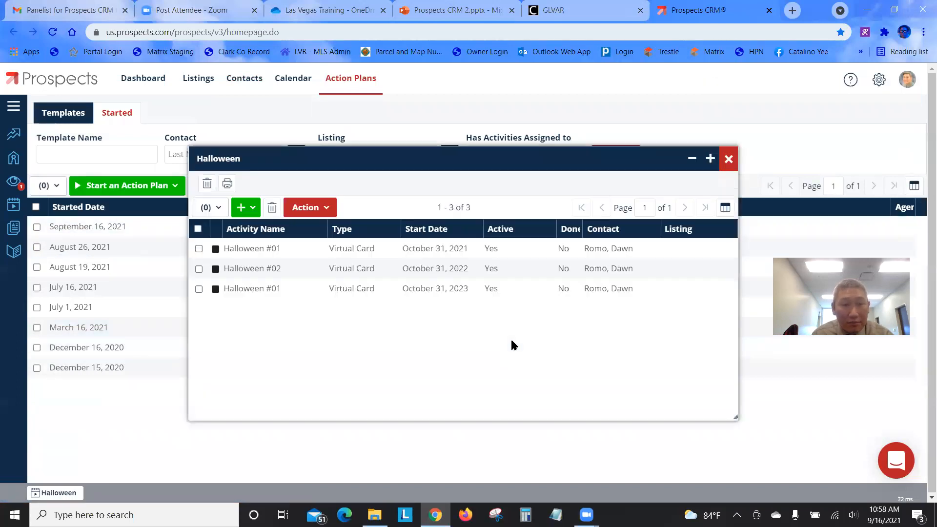
pyautogui.click(324, 209)
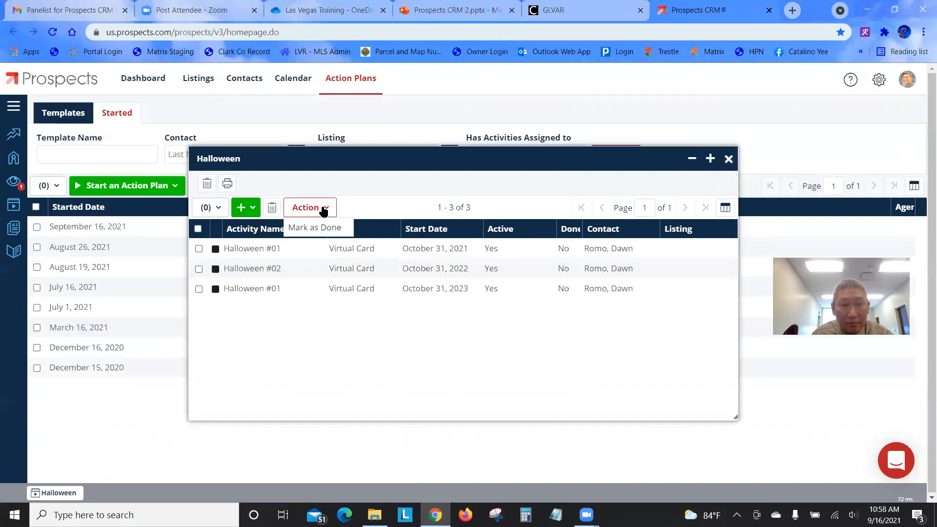
pyautogui.click(728, 161)
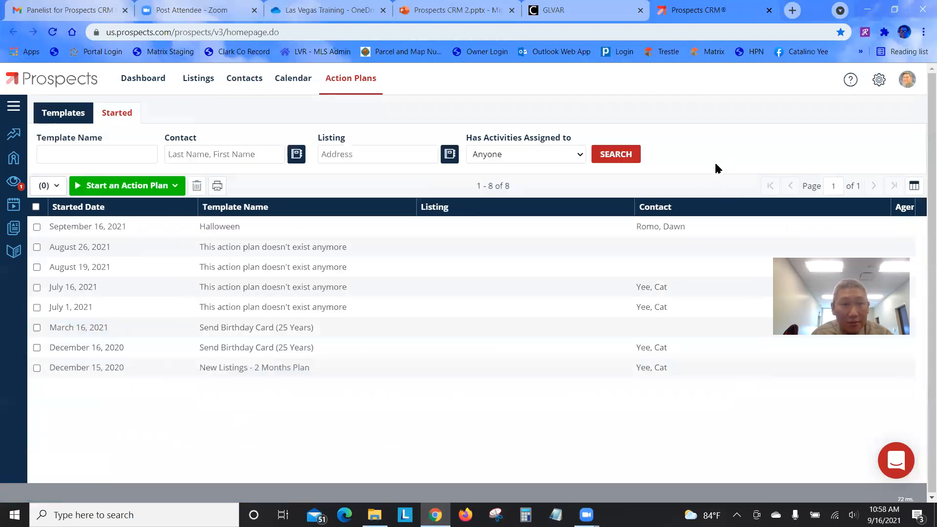
pyautogui.click(38, 227)
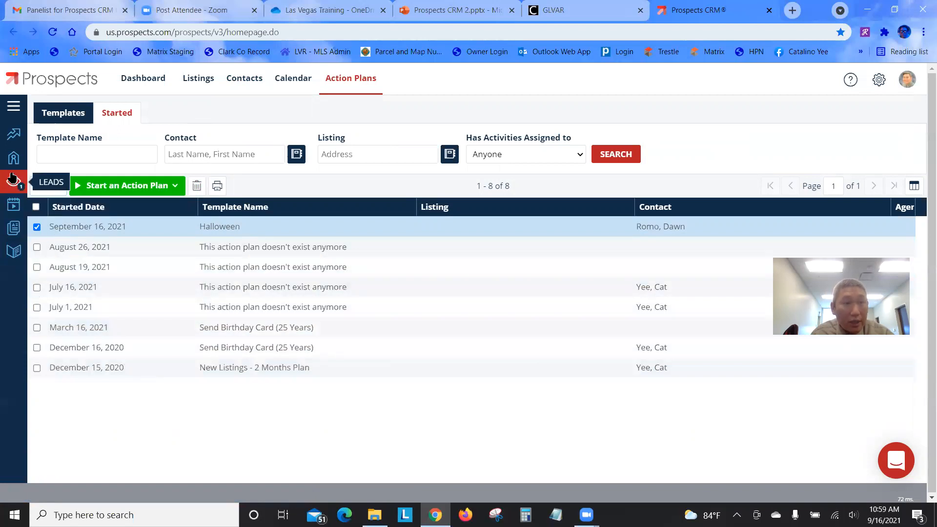
pyautogui.click(13, 205)
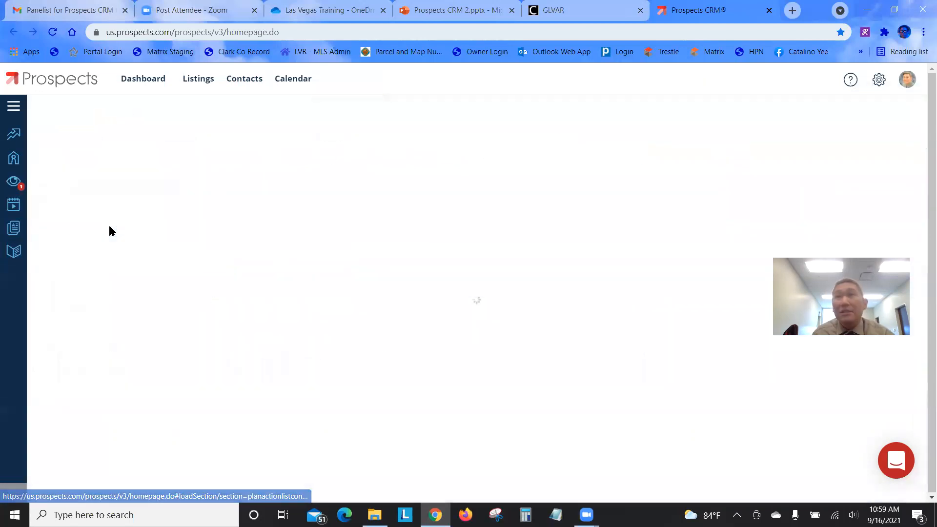
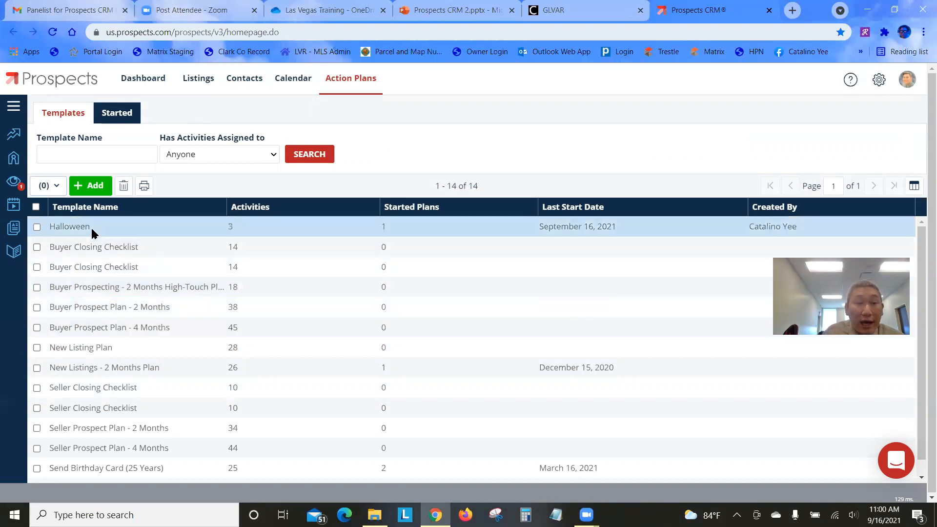
# Create a new action plan template named 'Listing To do list' and list its activity types
pyautogui.click(90, 193)
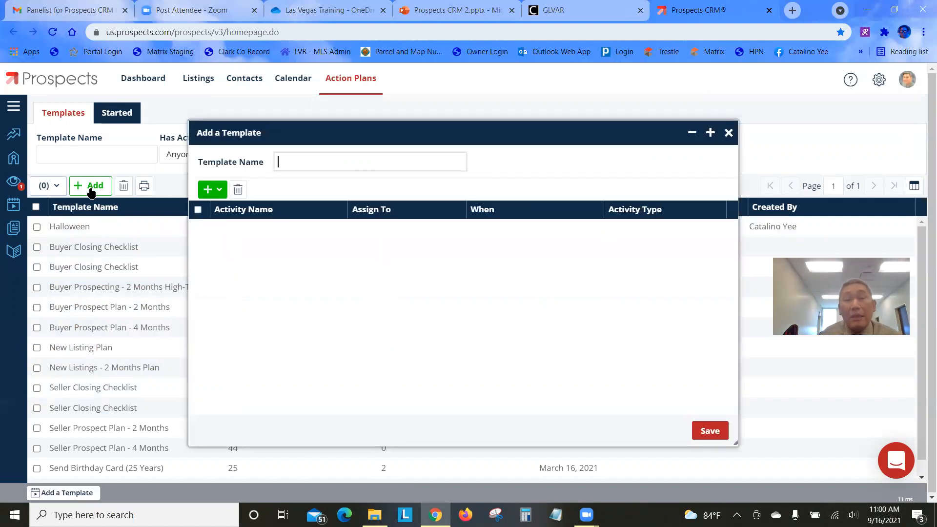
pyautogui.click(291, 160)
pyautogui.write('L')
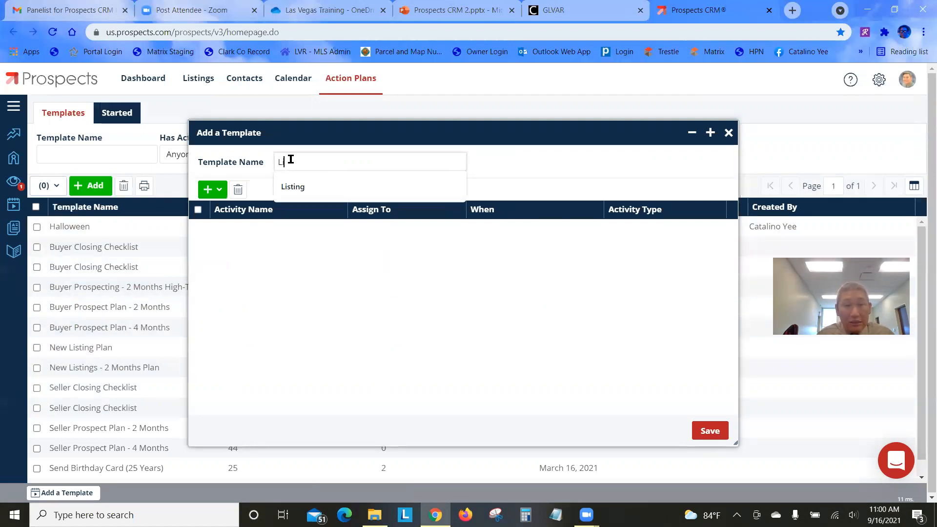
pyautogui.write('isting Tod')
pyautogui.press('BackSpace')
pyautogui.write('d')
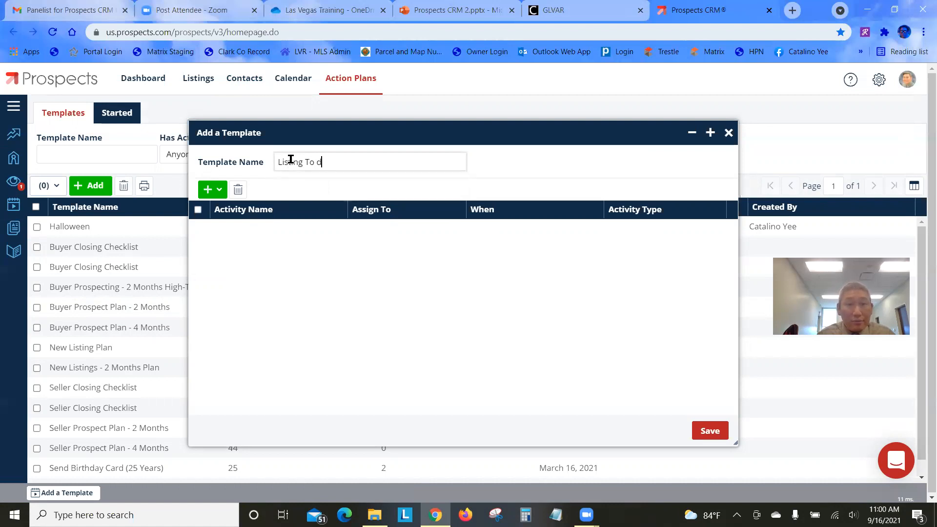
pyautogui.write('o list')
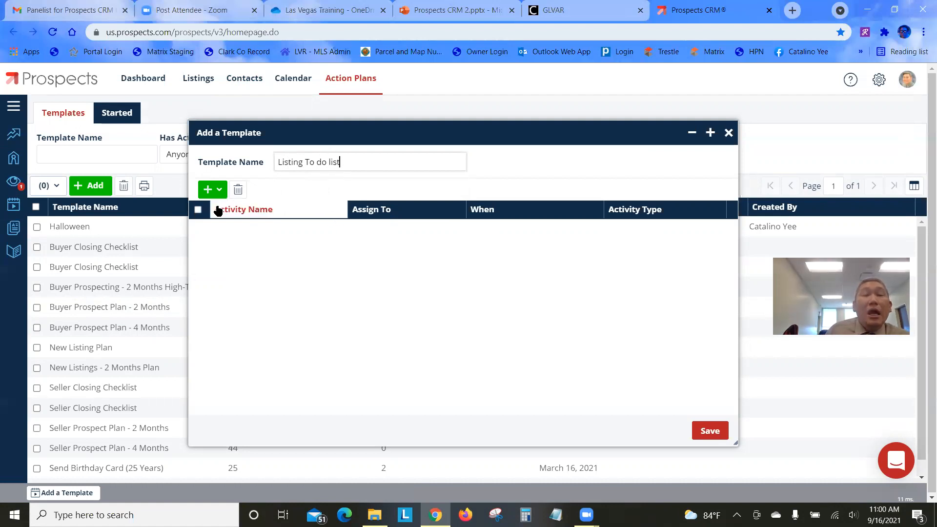
pyautogui.click(212, 189)
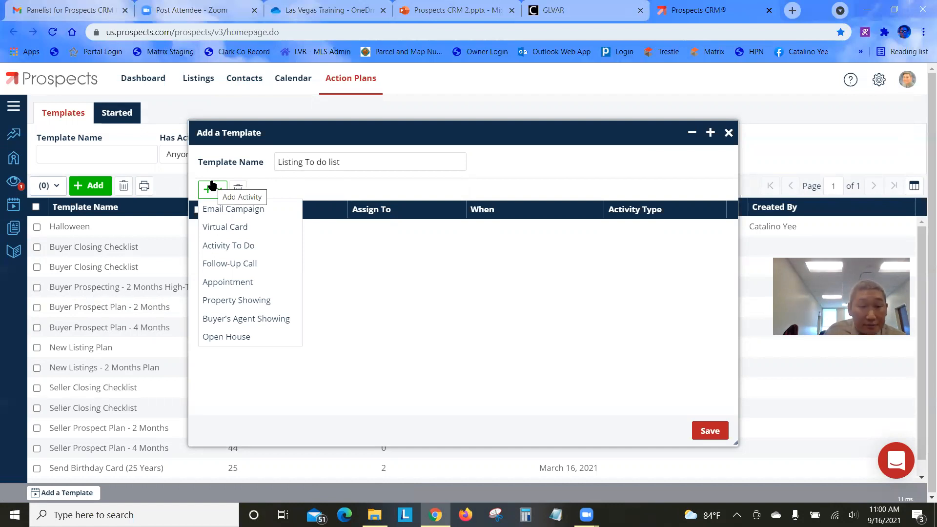
# Add an Appointment activity running from 10:00 AM to 12:00 PM
pyautogui.click(241, 286)
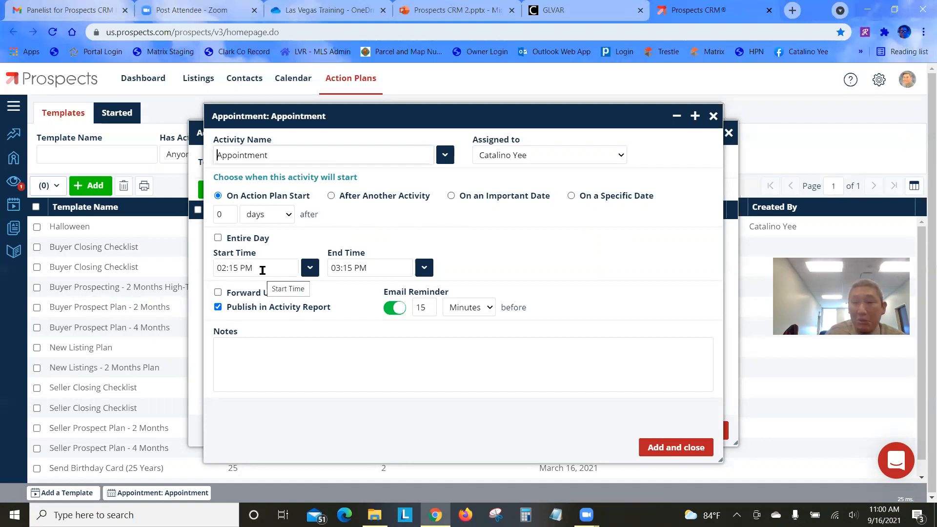
pyautogui.click(236, 269)
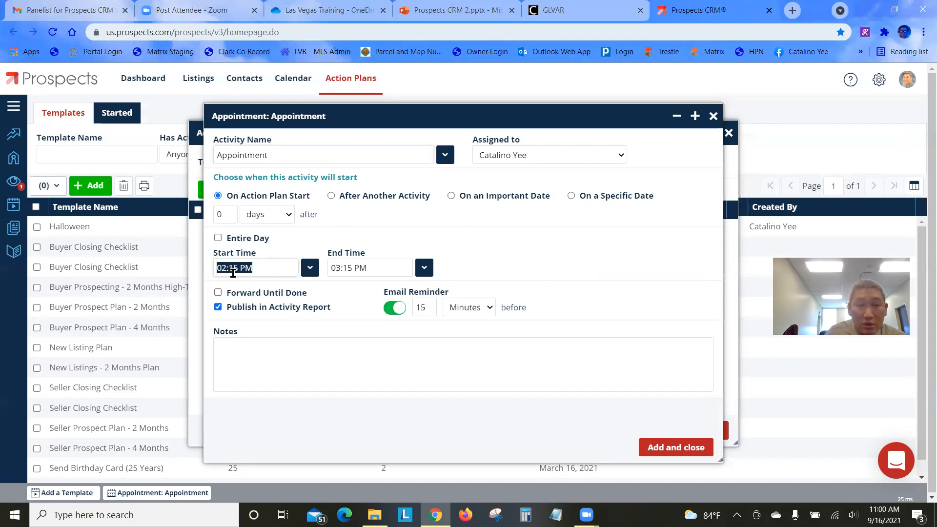
pyautogui.write('10:00')
pyautogui.write('A')
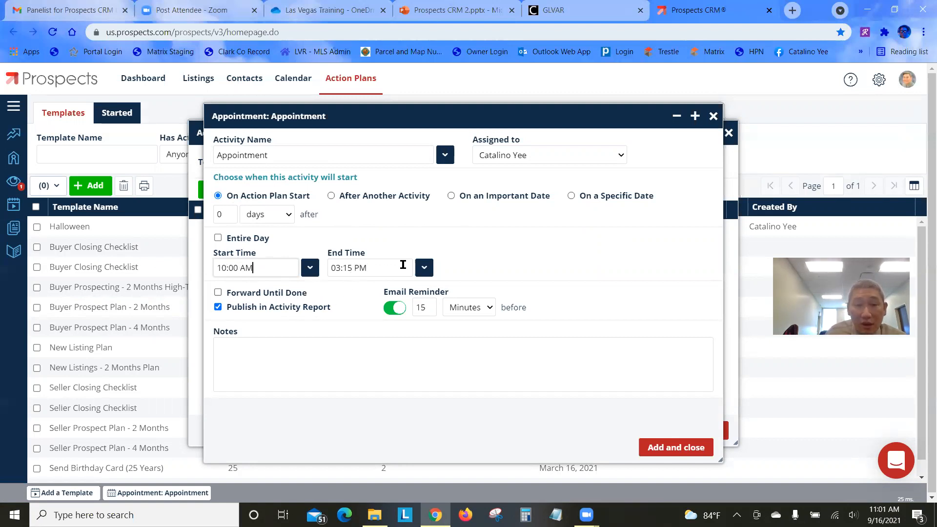
pyautogui.click(423, 267)
pyautogui.scroll(5, 371, 332)
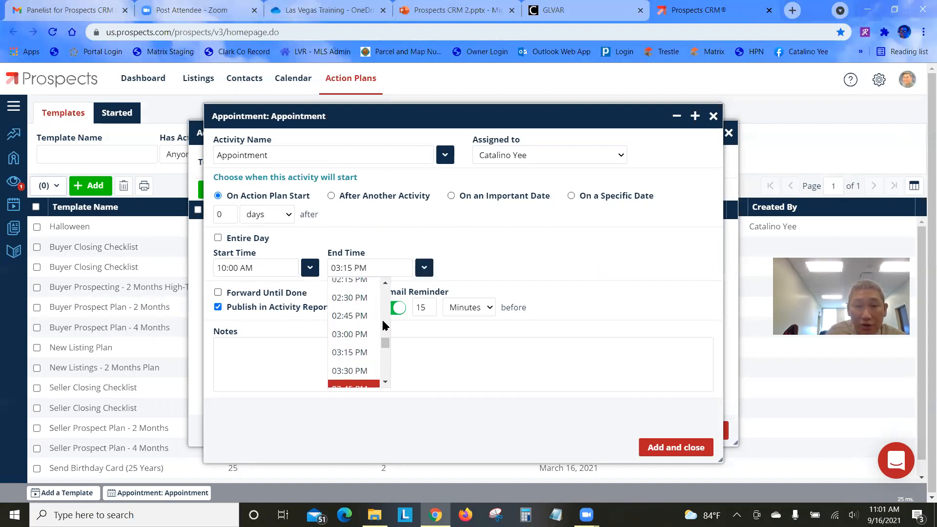
pyautogui.scroll(-1, 368, 337)
pyautogui.scroll(2, 366, 329)
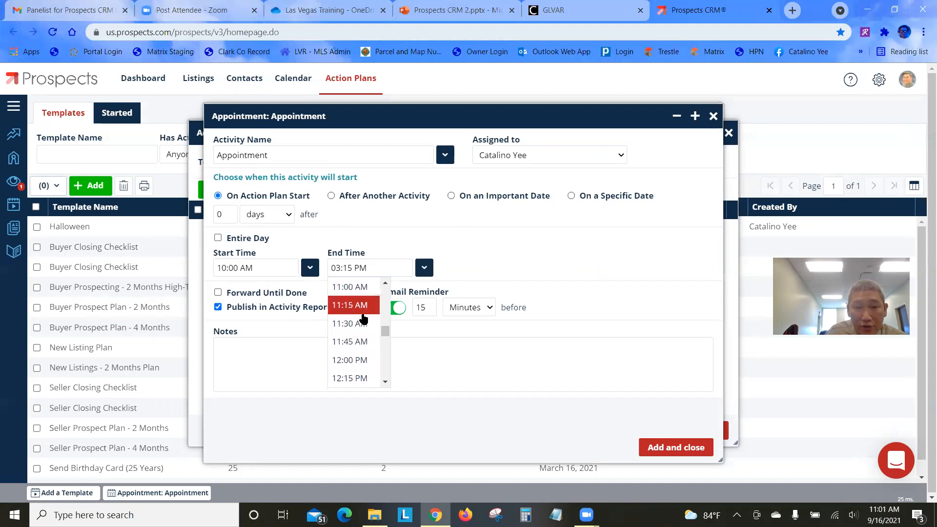
pyautogui.click(376, 360)
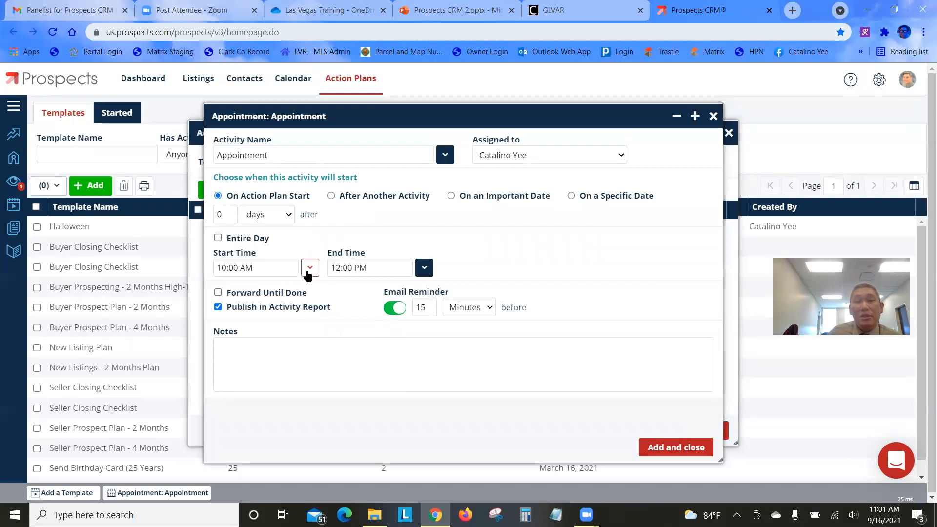
# Give the appointment a 1-hour reminder and notes 'Bring listing agreement, srpd, etc', then add it
pyautogui.doubleClick(417, 308)
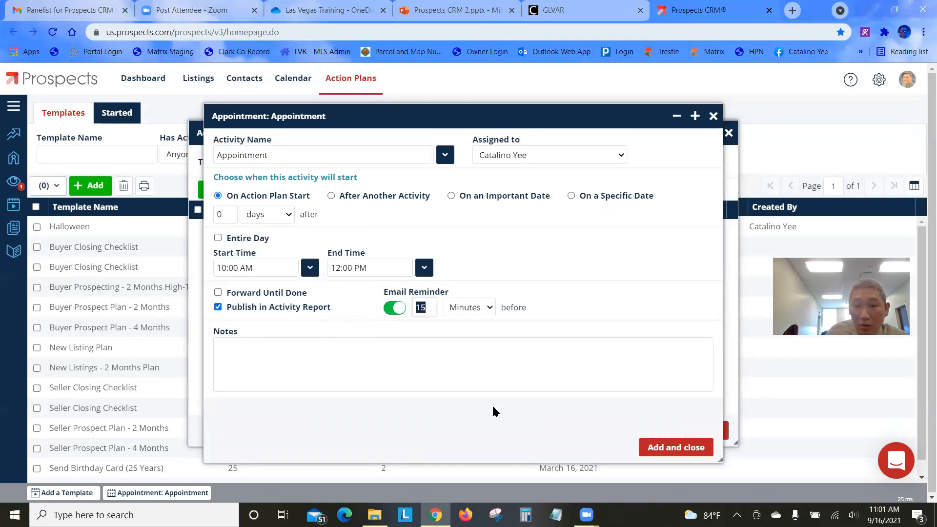
pyautogui.write('1')
pyautogui.click(468, 303)
pyautogui.click(477, 346)
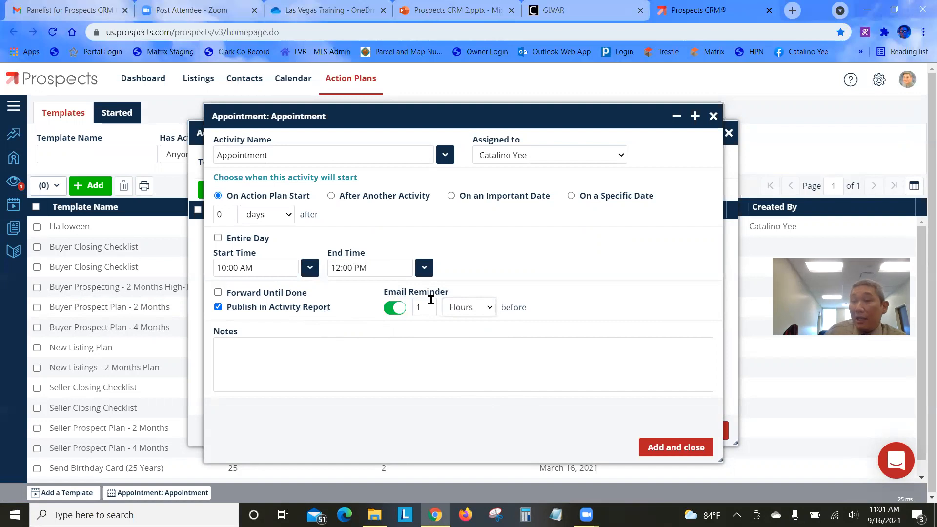
pyautogui.click(350, 367)
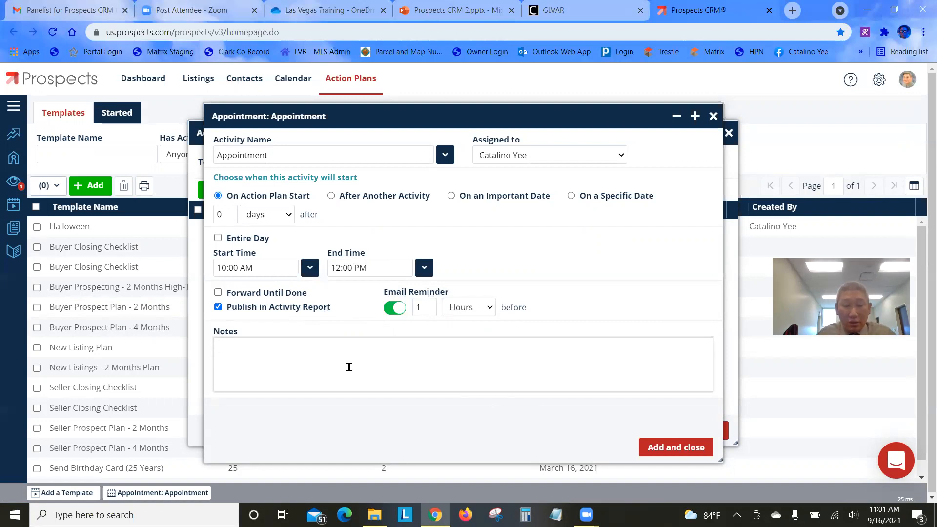
pyautogui.write('Bring')
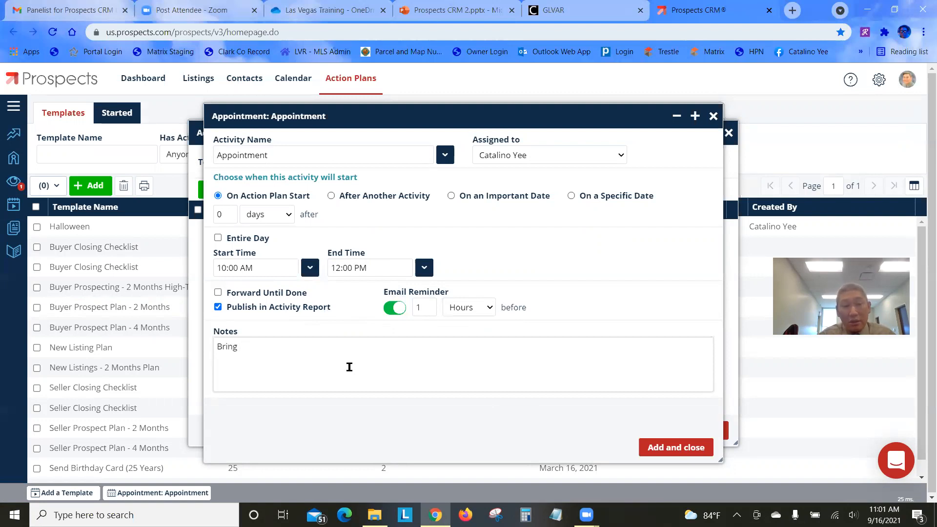
pyautogui.write(' lis')
pyautogui.press('BackSpace')
pyautogui.write('isting agree')
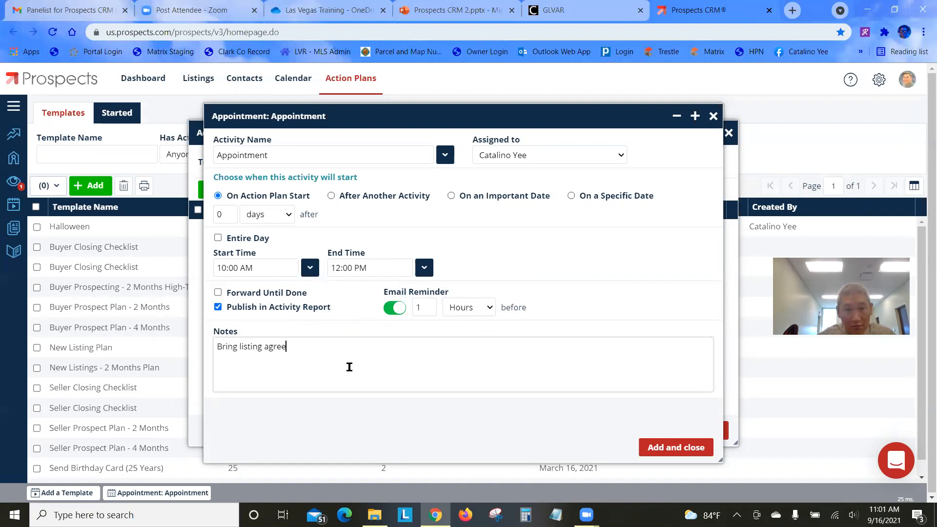
pyautogui.write('ment, srpd,')
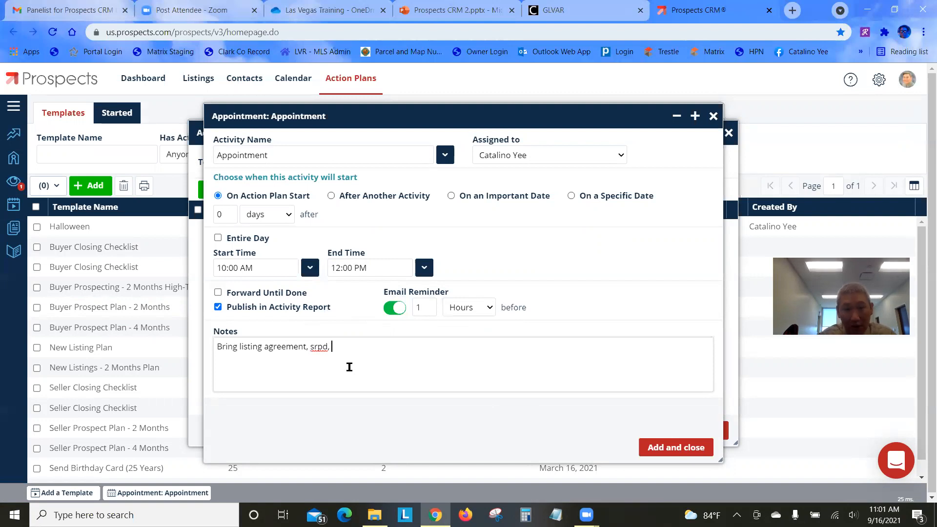
pyautogui.write(' etc')
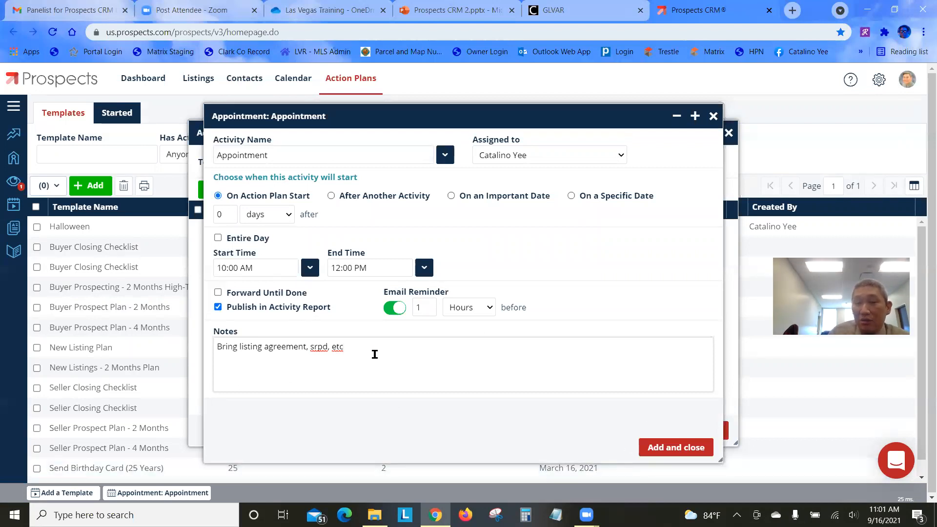
pyautogui.click(667, 448)
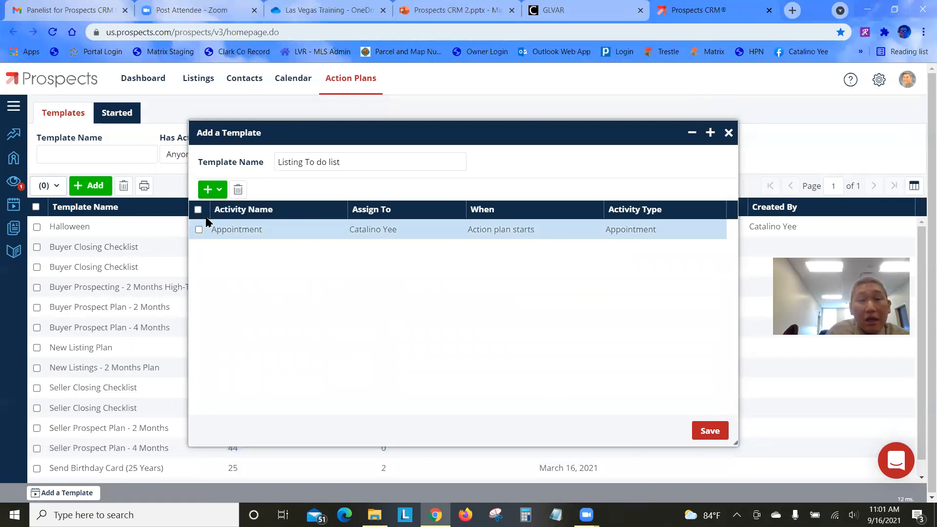
# Add a 'List Property' to-do starting 1 day after the plan starts
pyautogui.click(218, 194)
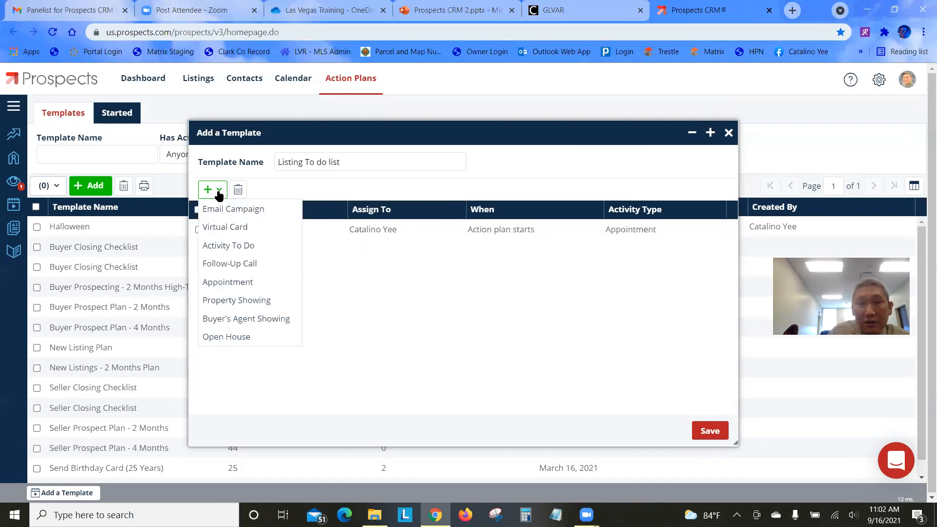
pyautogui.click(225, 246)
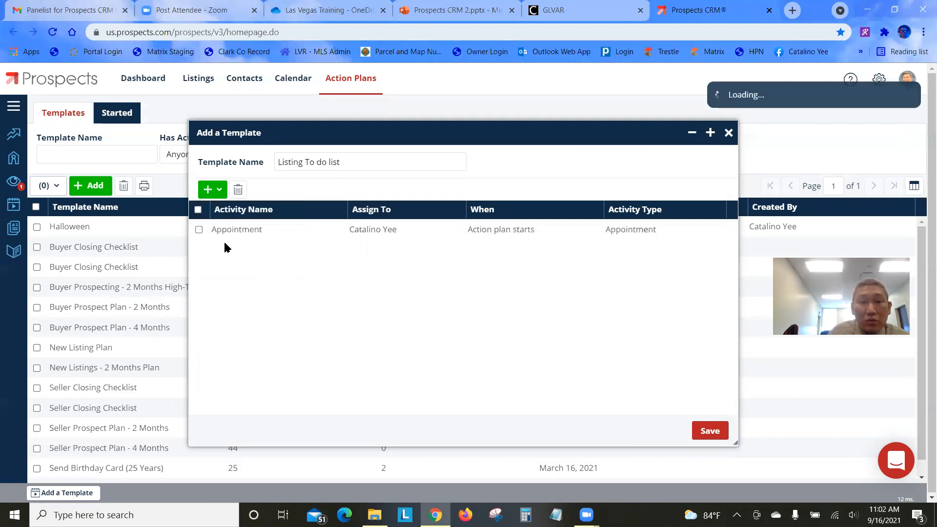
pyautogui.doubleClick(237, 215)
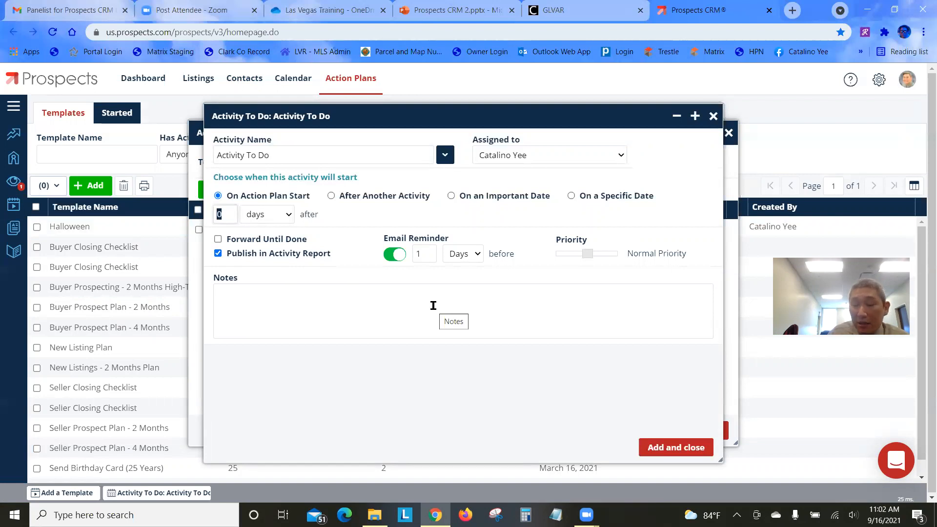
pyautogui.write('1')
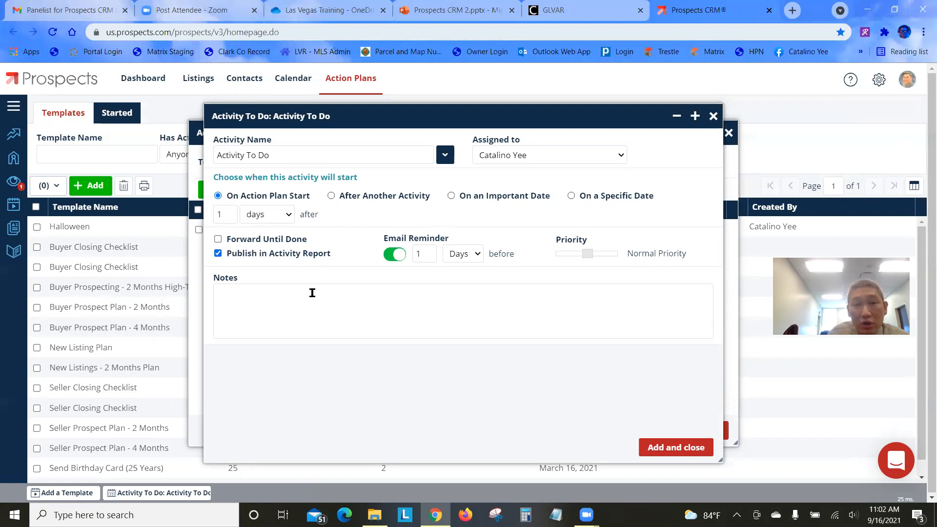
pyautogui.moveTo(295, 152); pyautogui.dragTo(167, 161)
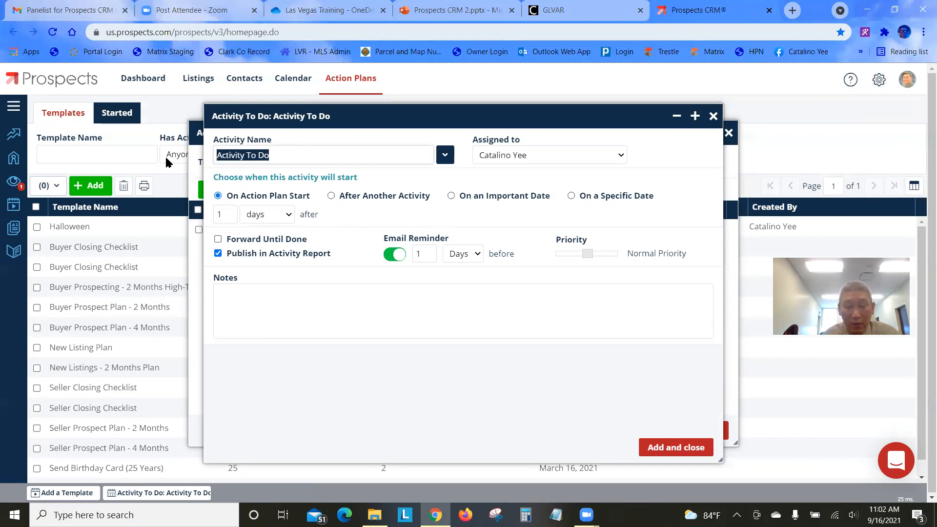
pyautogui.write('List Property')
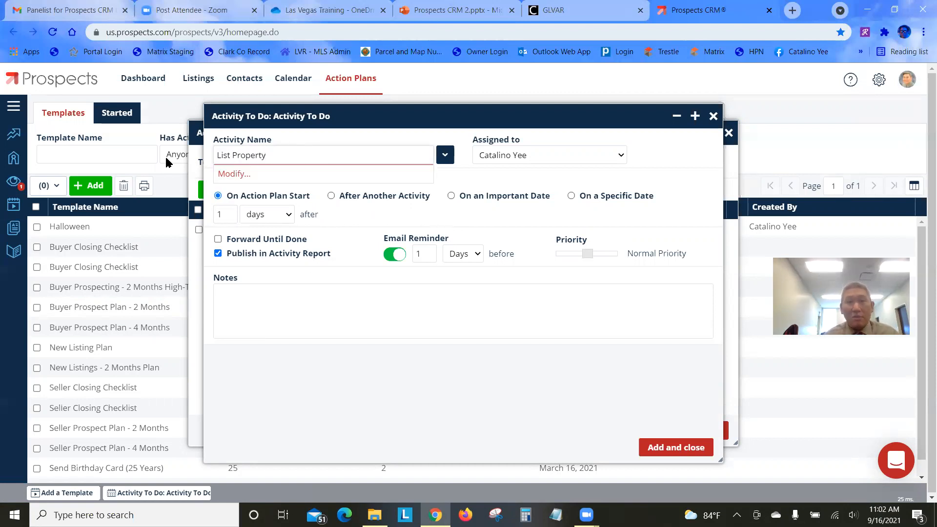
pyautogui.click(481, 225)
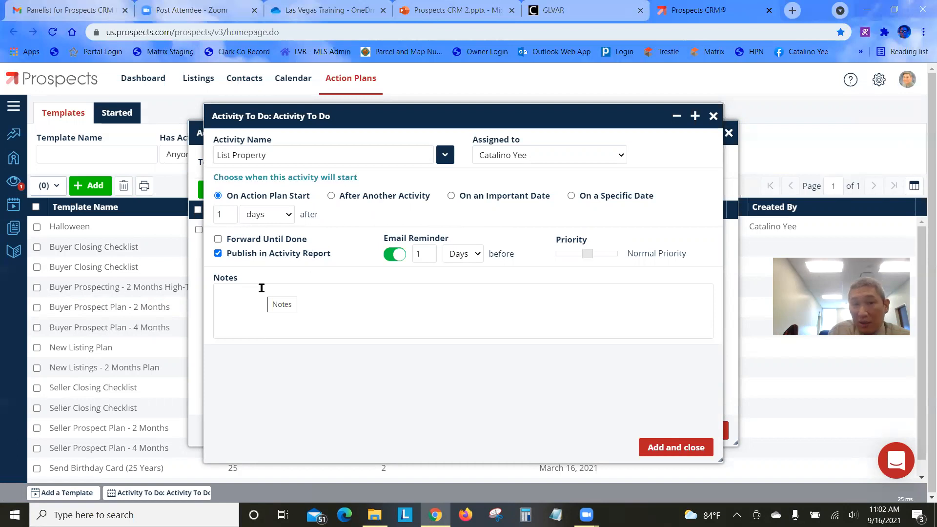
pyautogui.click(674, 450)
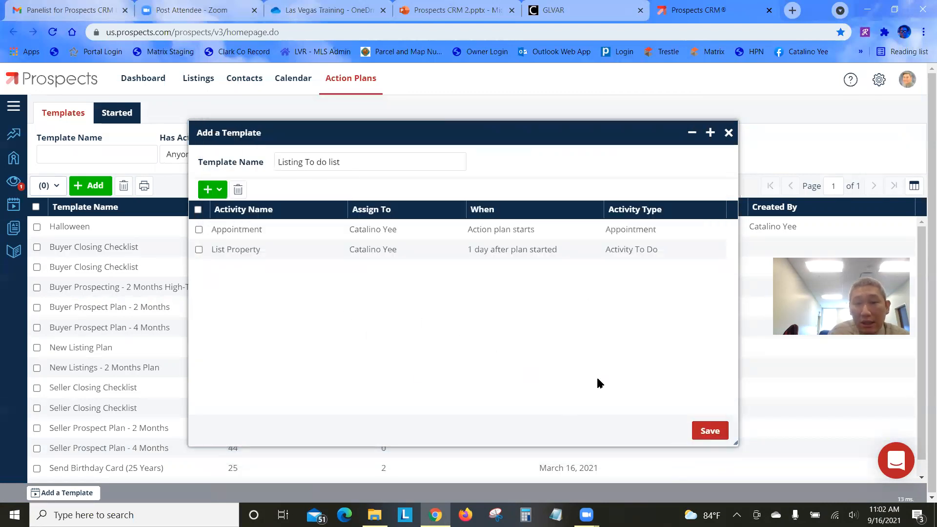
pyautogui.click(209, 191)
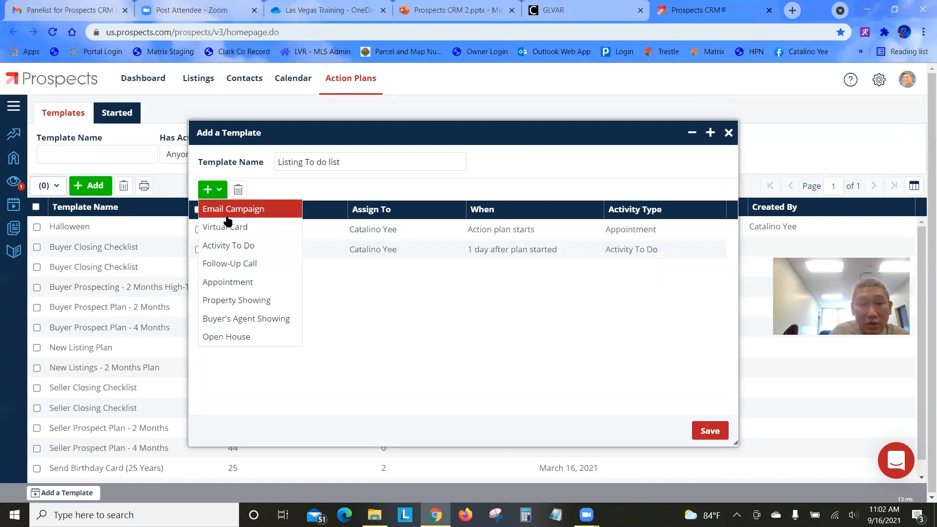
# Add a 'Take photos and submit to listing' to-do due 1 day after List Property
pyautogui.click(247, 248)
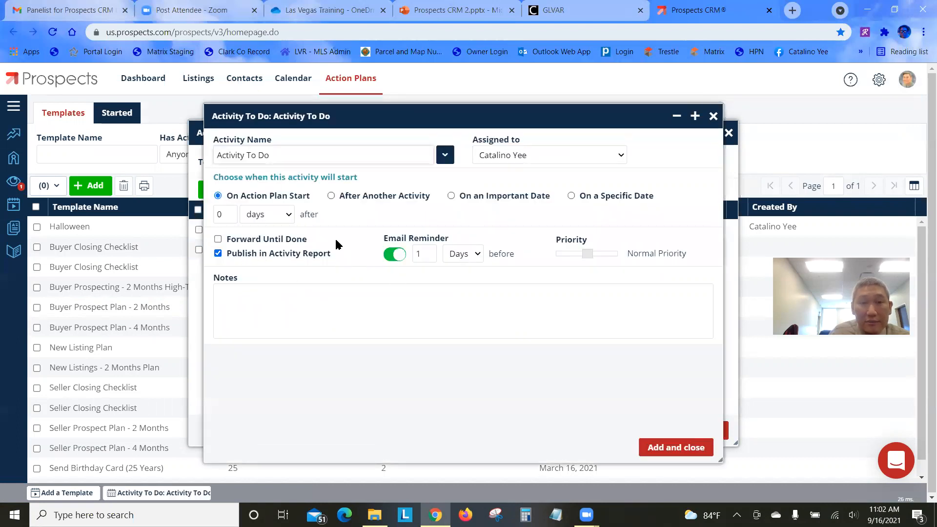
pyautogui.moveTo(298, 154); pyautogui.dragTo(129, 161)
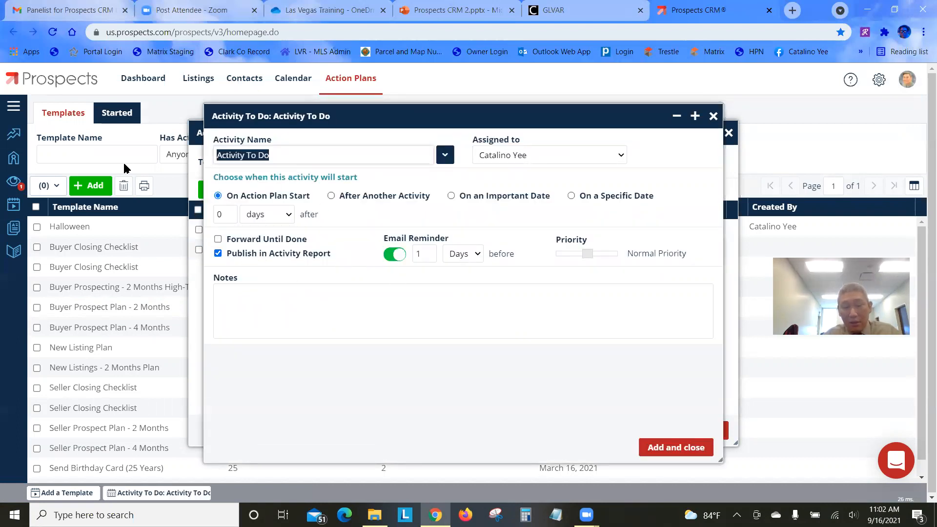
pyautogui.write('Take photos ')
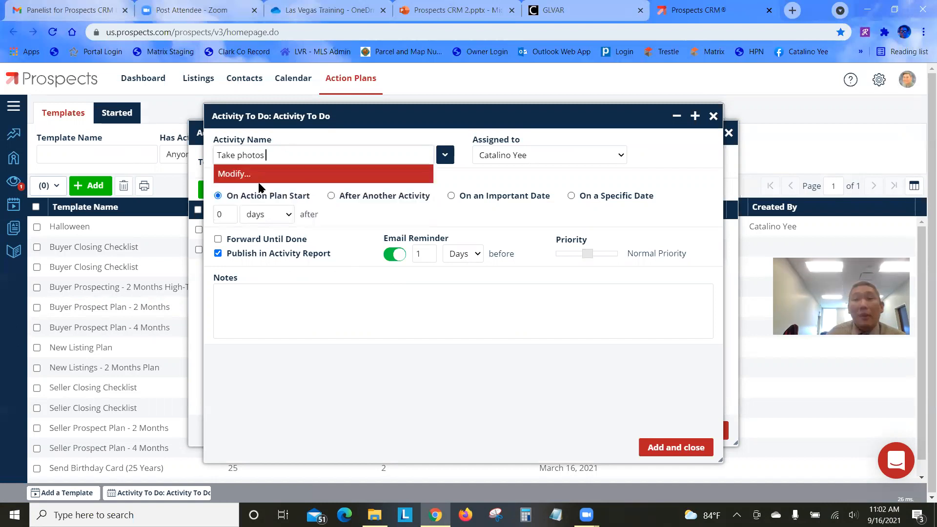
pyautogui.write('and submi')
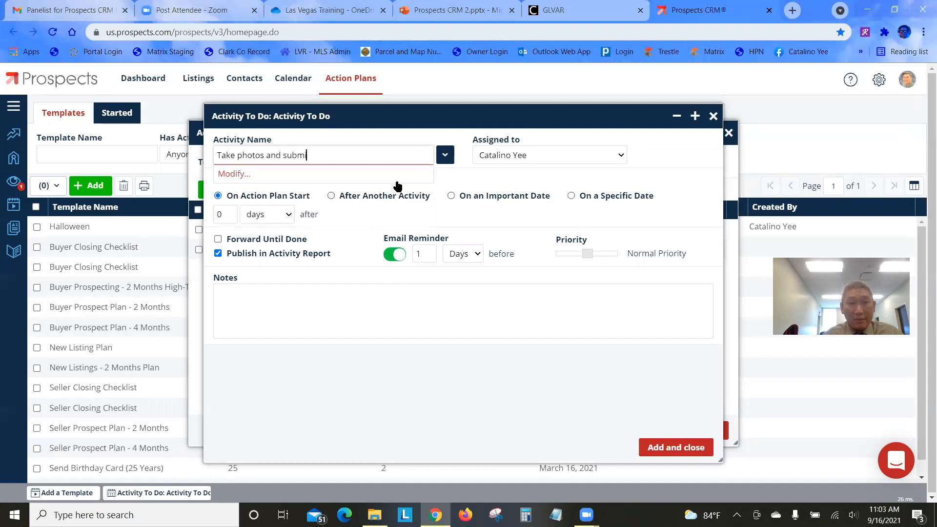
pyautogui.write('t to listing')
pyautogui.click(487, 172)
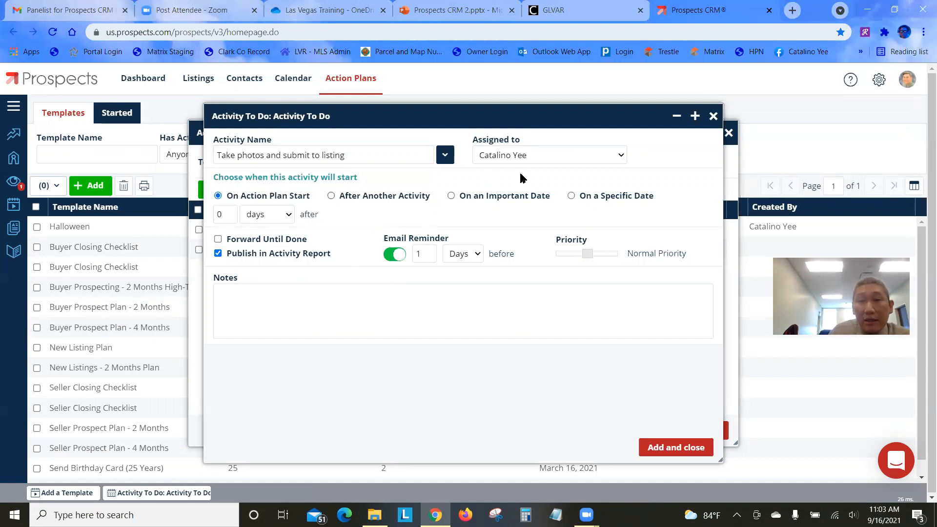
pyautogui.click(226, 214)
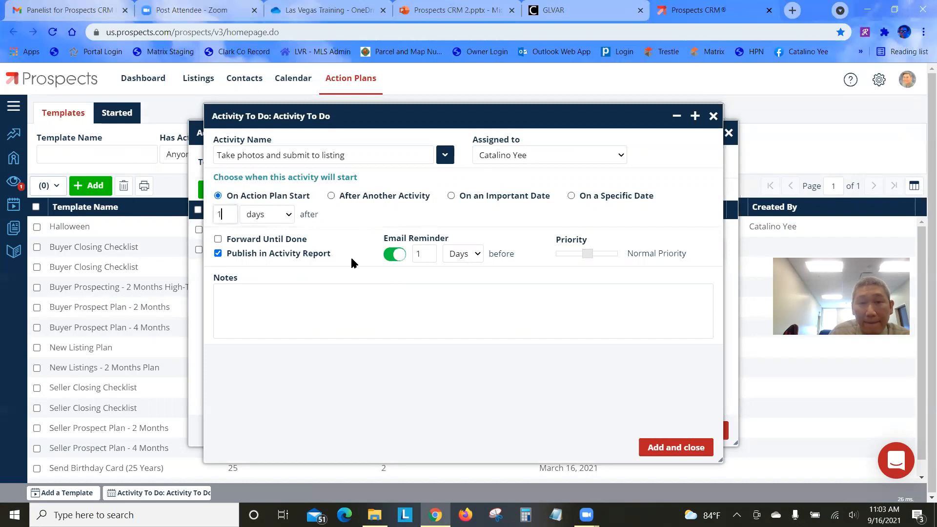
pyautogui.click(331, 197)
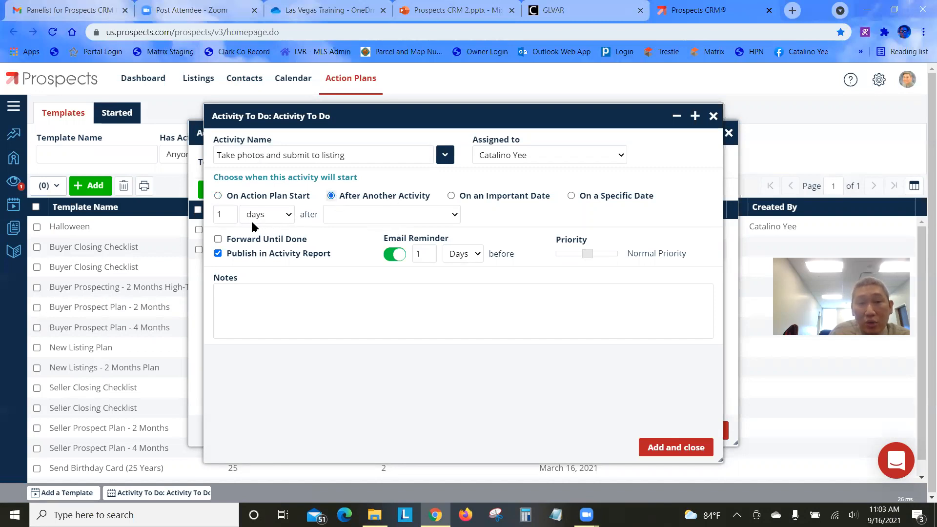
pyautogui.click(404, 215)
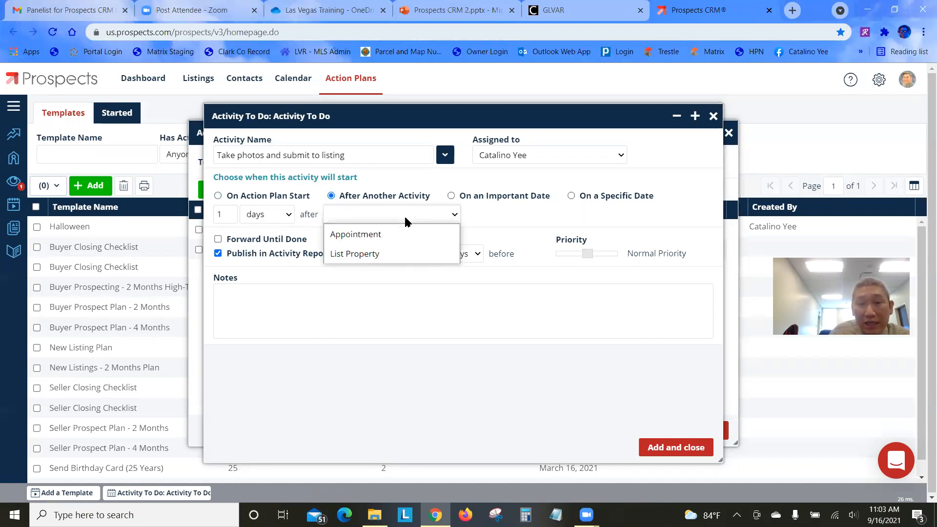
pyautogui.click(417, 254)
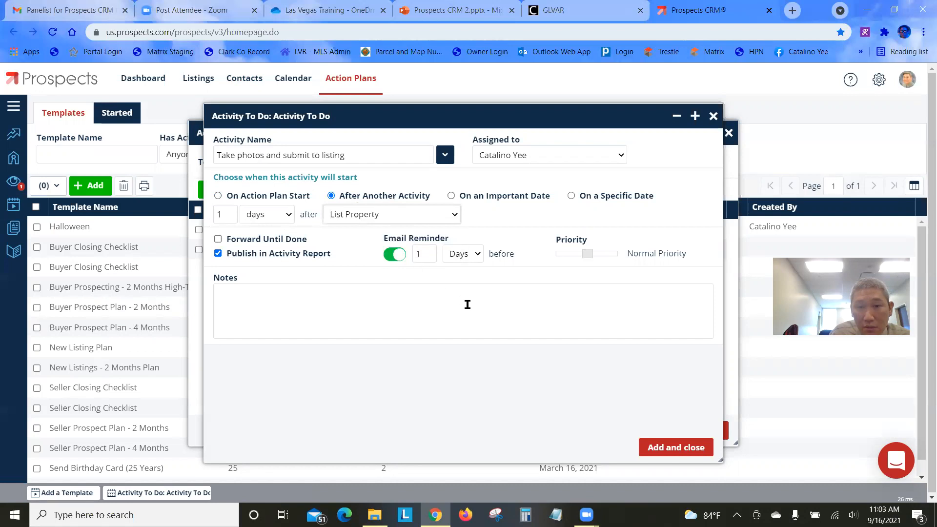
pyautogui.click(672, 449)
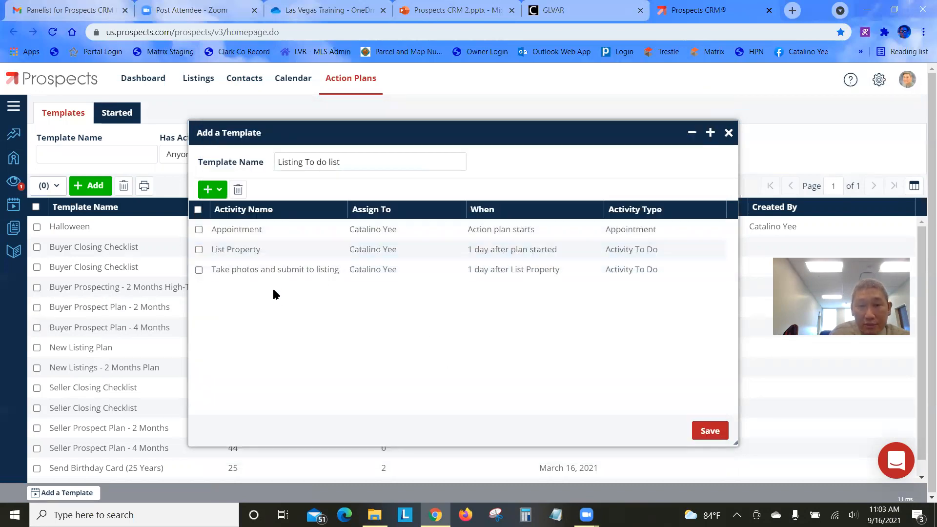
pyautogui.click(211, 190)
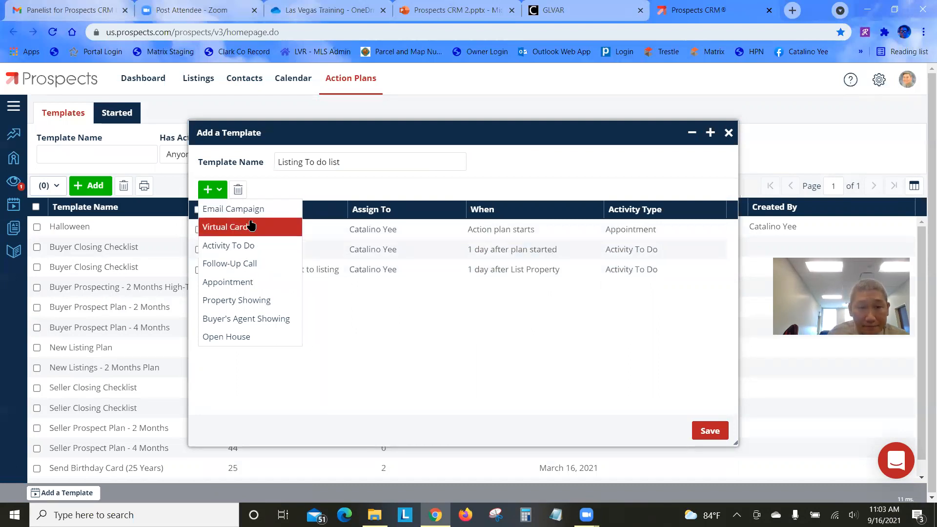
# Add an 'Assign Lockbox' to-do scheduled 1 day after List Property
pyautogui.click(268, 245)
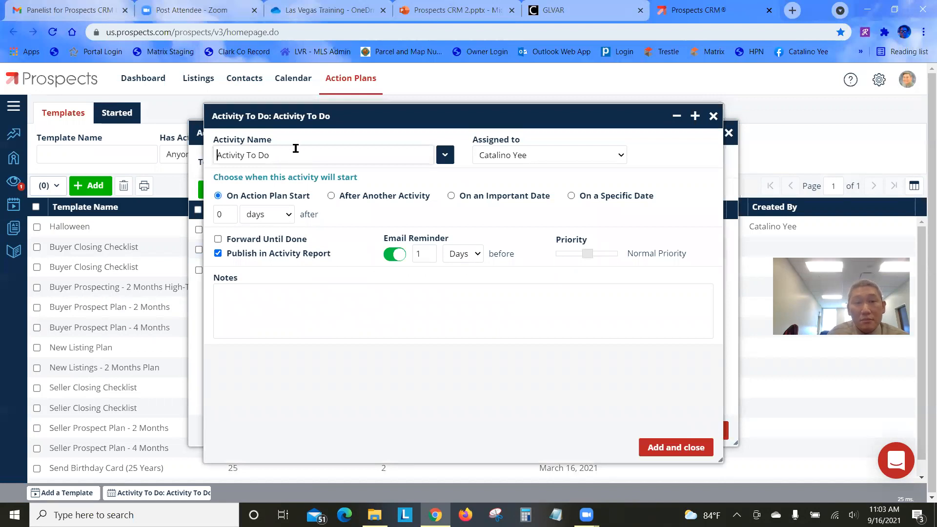
pyautogui.moveTo(293, 155); pyautogui.dragTo(172, 154)
pyautogui.write('Assign Lockbox')
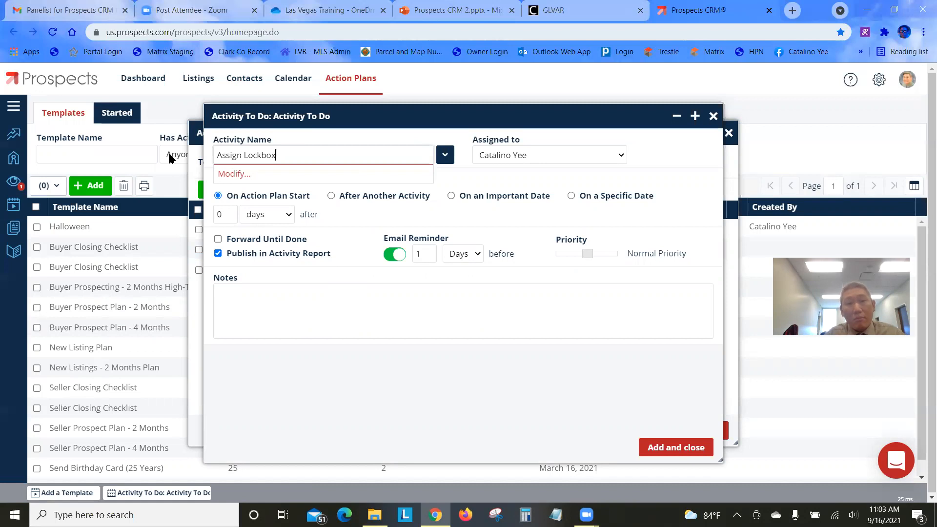
pyautogui.click(445, 183)
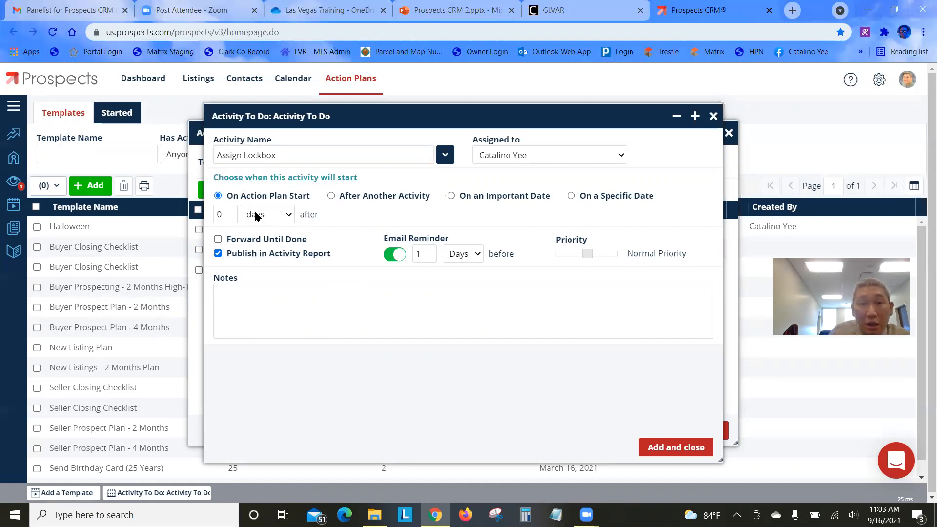
pyautogui.click(331, 196)
pyautogui.doubleClick(221, 215)
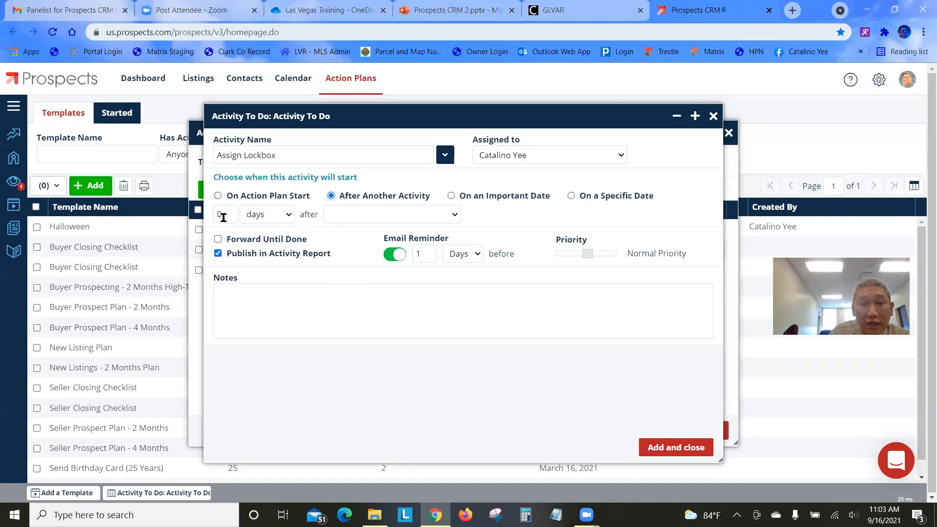
pyautogui.write('1')
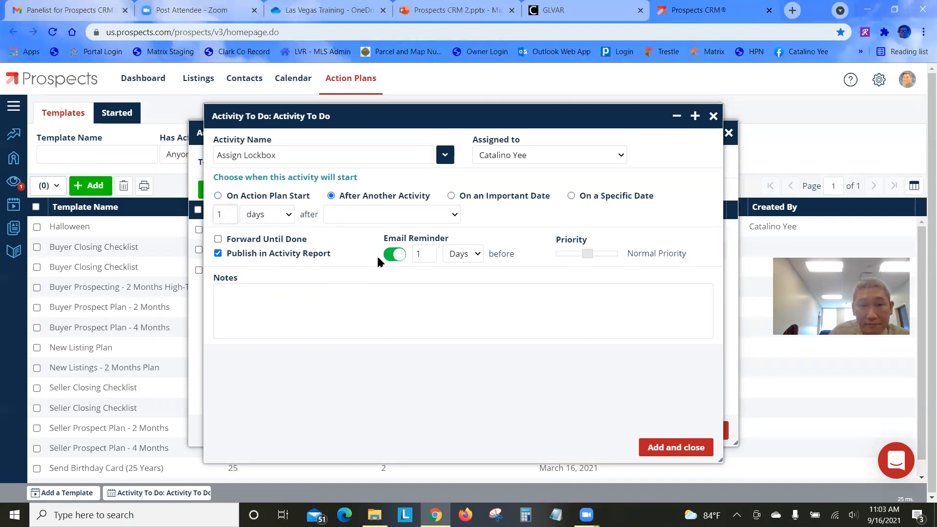
pyautogui.click(372, 215)
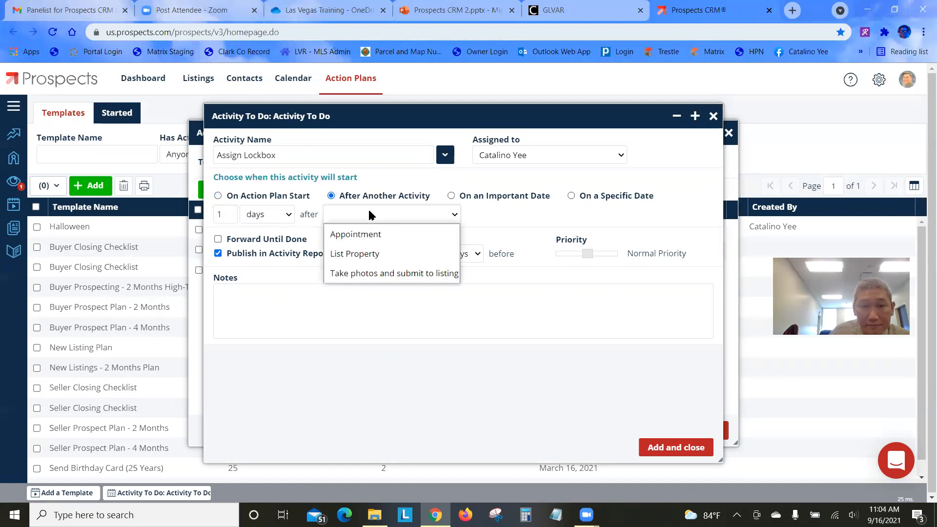
pyautogui.click(377, 258)
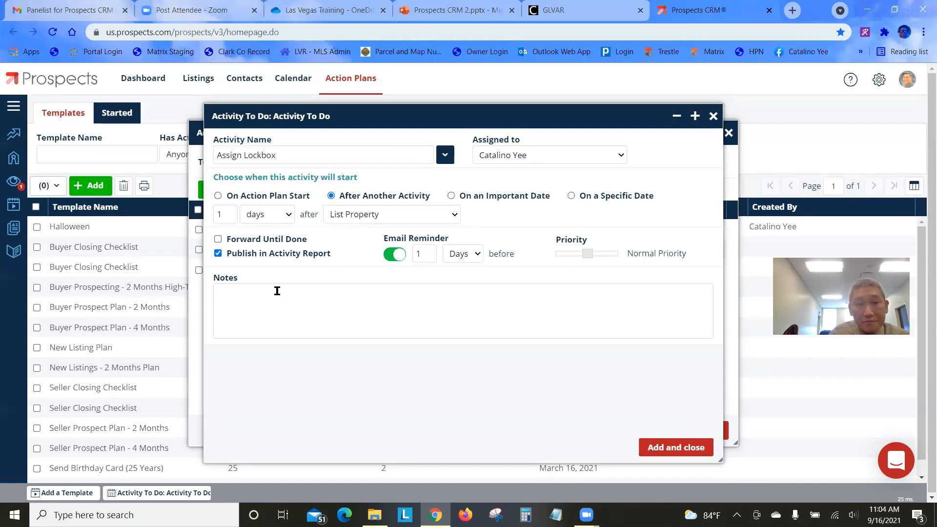
pyautogui.click(671, 454)
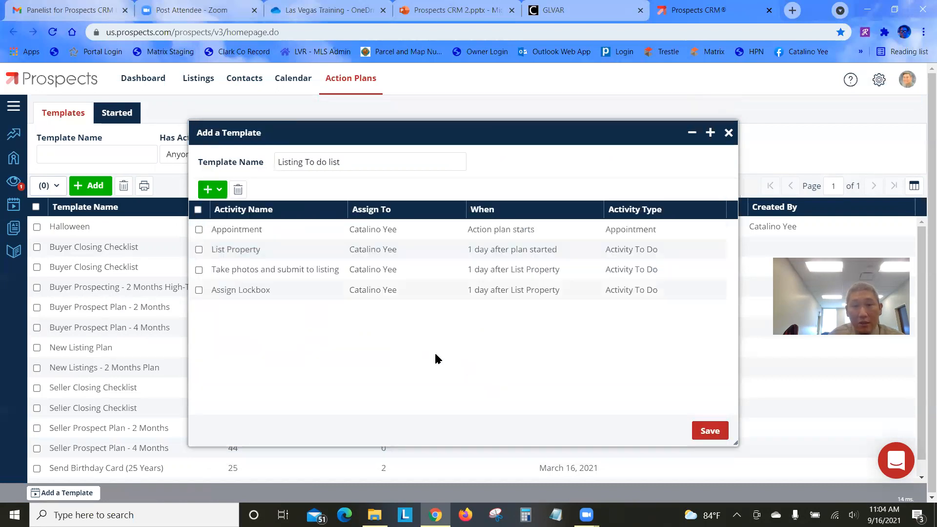
# Add a 'Schedule Open House' to-do due 2 days after List Property
pyautogui.click(218, 191)
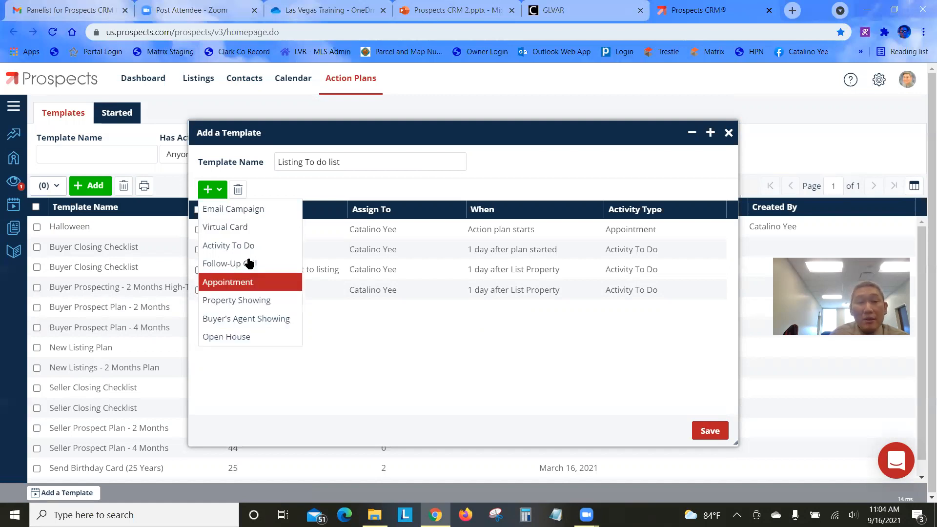
pyautogui.click(249, 246)
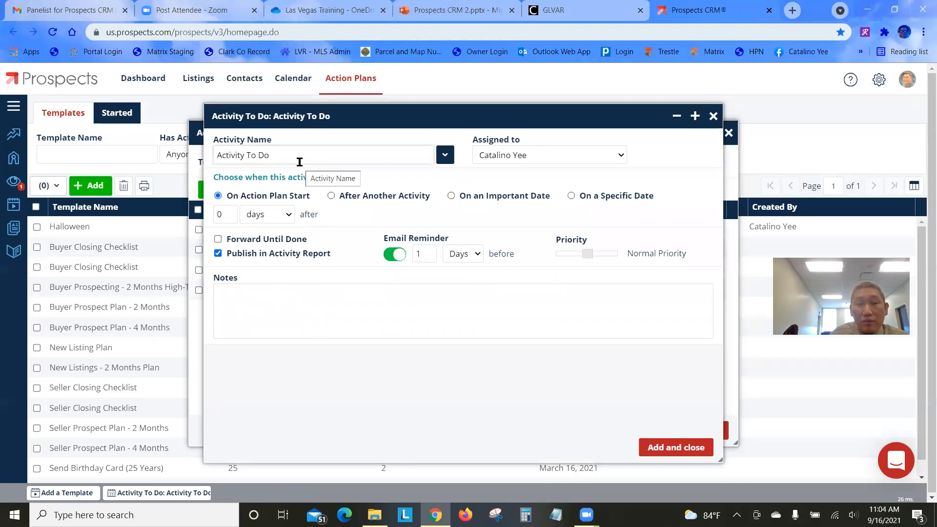
pyautogui.moveTo(300, 163); pyautogui.dragTo(201, 155)
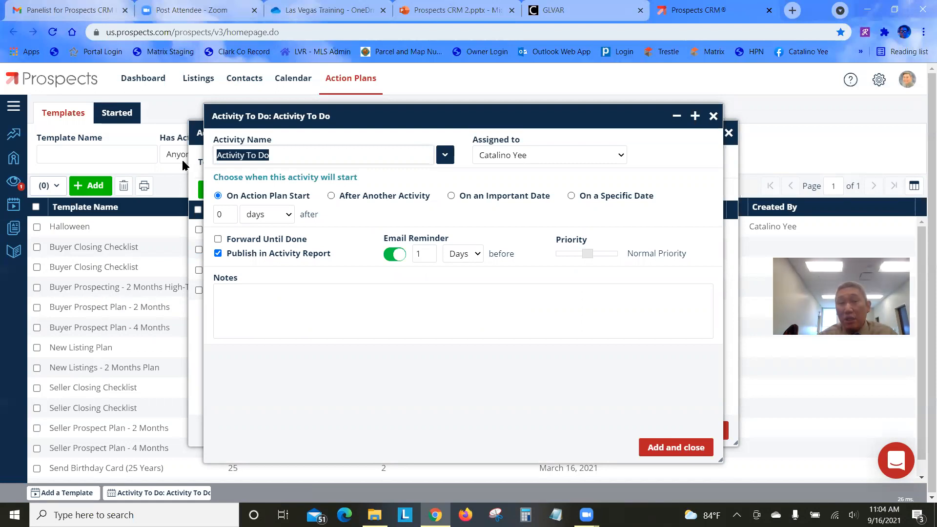
pyautogui.write('S')
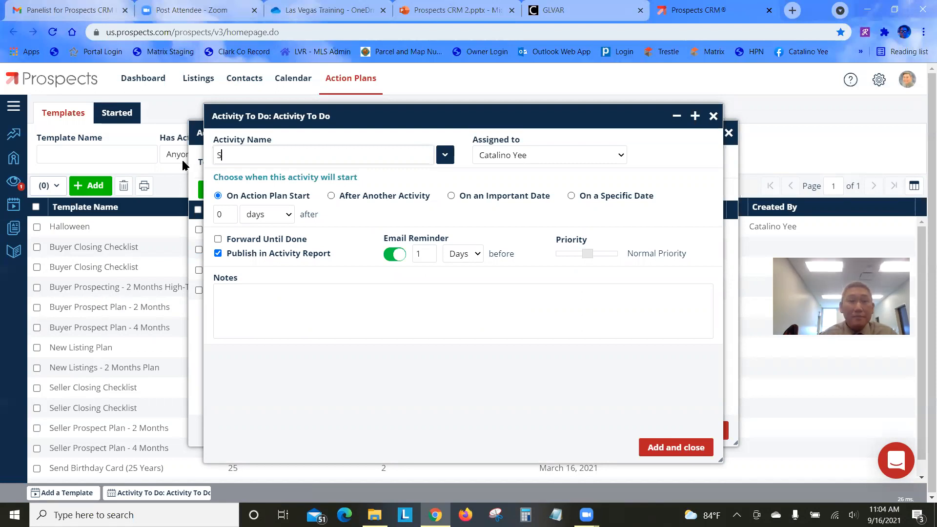
pyautogui.write('chedule Open House')
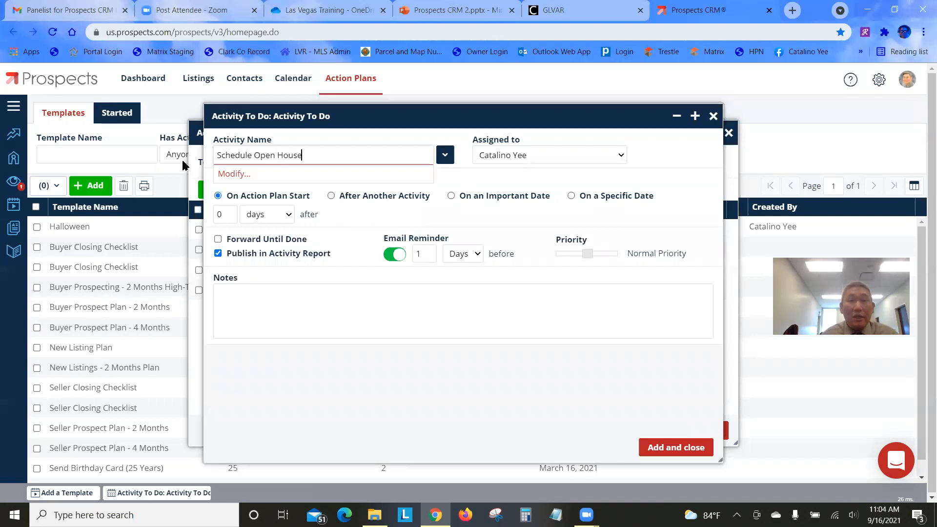
pyautogui.click(332, 196)
pyautogui.write('2')
pyautogui.click(374, 219)
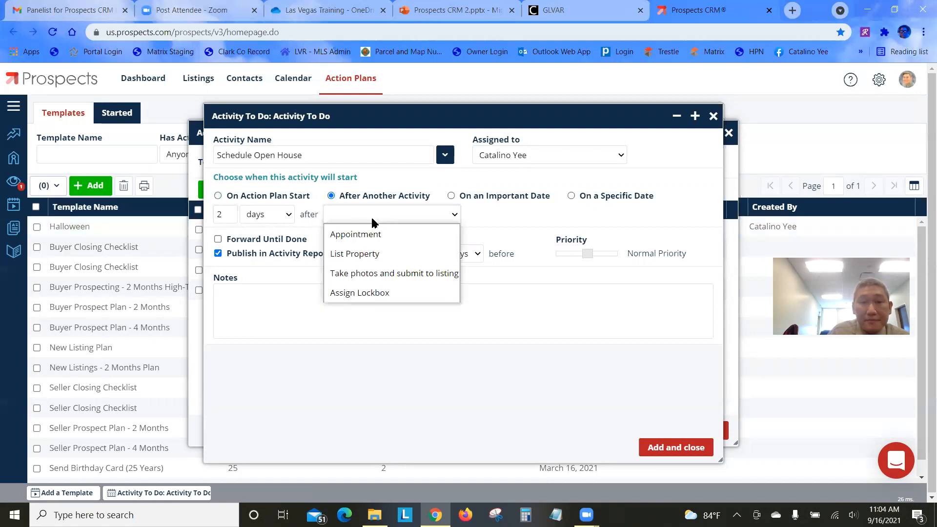
pyautogui.click(374, 254)
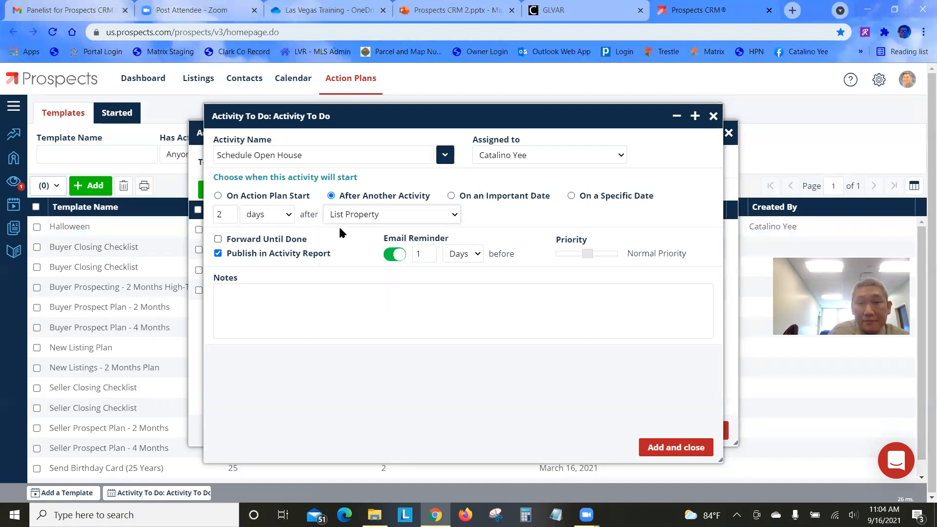
pyautogui.click(423, 256)
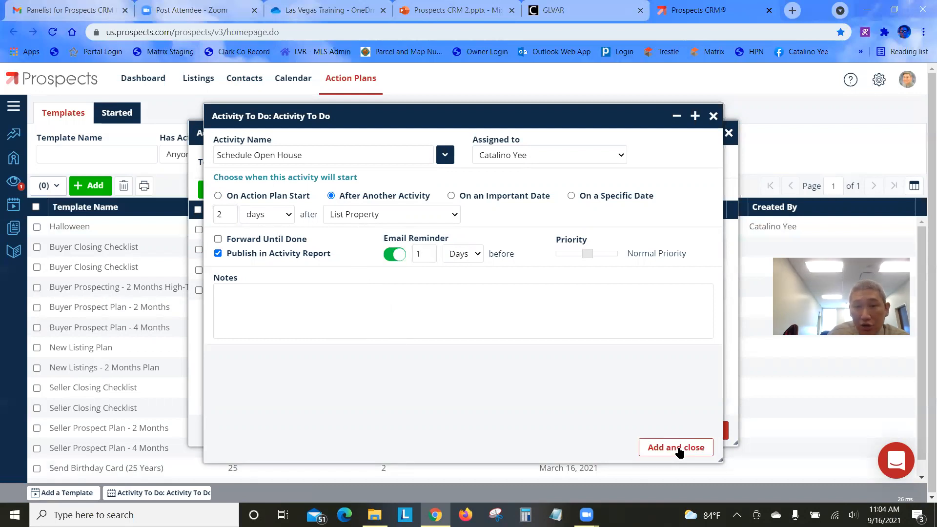
pyautogui.click(674, 448)
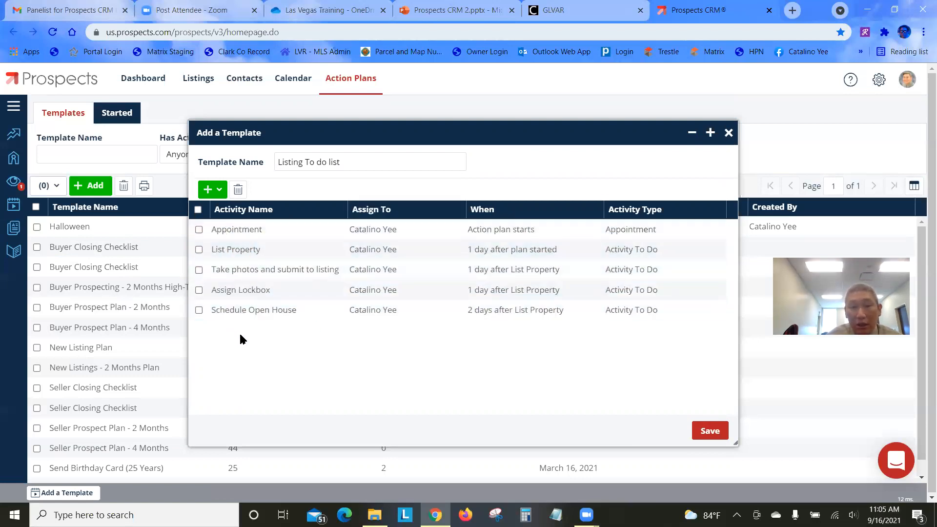
# Save and close the five-activity 'Listing To do list' template, then go to the Calendar
pyautogui.click(709, 432)
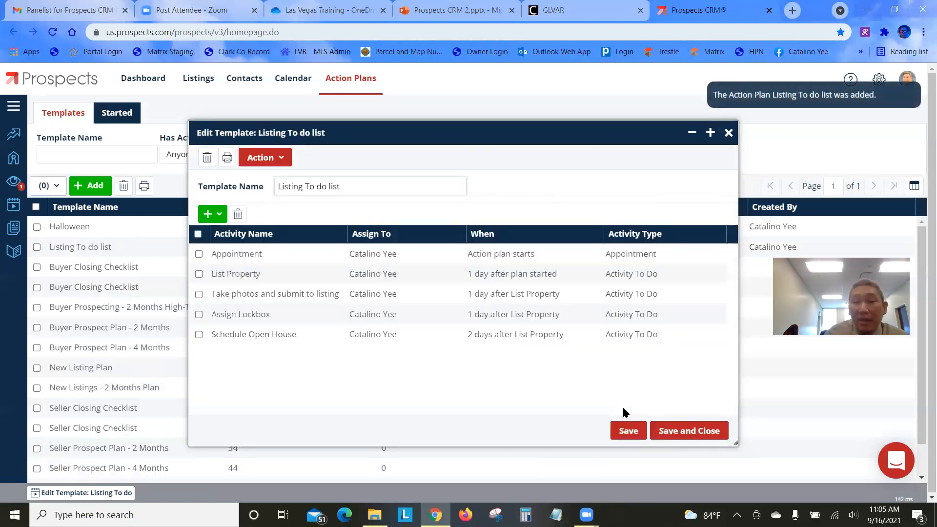
pyautogui.click(694, 436)
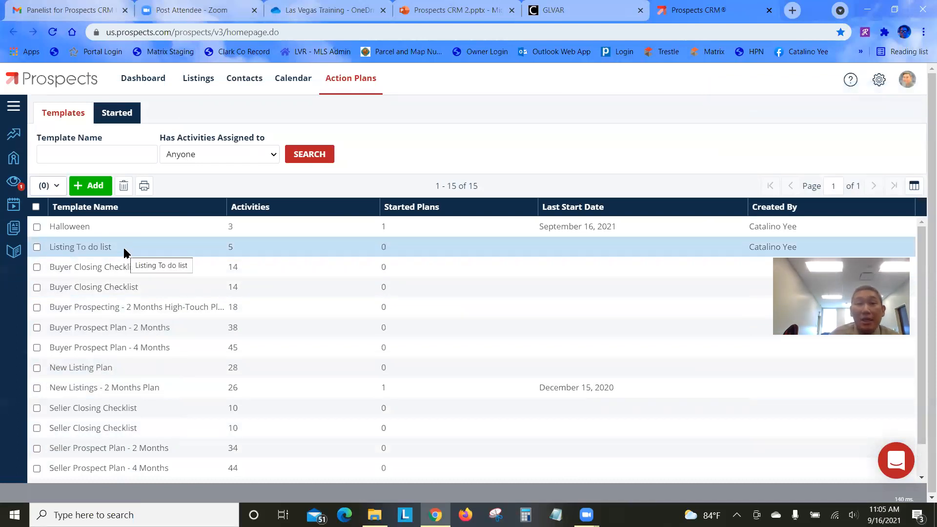
pyautogui.click(299, 82)
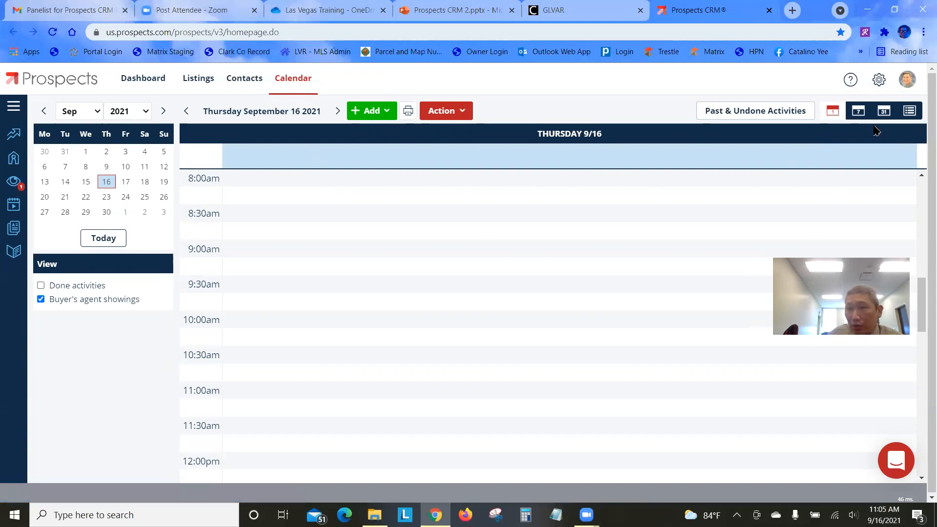
# Show September 2021 in month view and bring up Action > Start an Action Plan
pyautogui.click(883, 111)
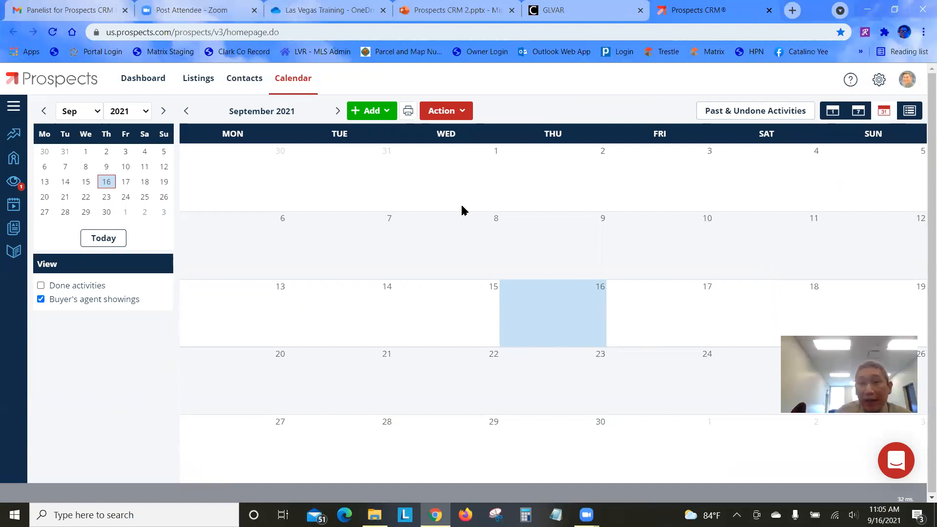
pyautogui.click(443, 113)
pyautogui.moveTo(444, 136)
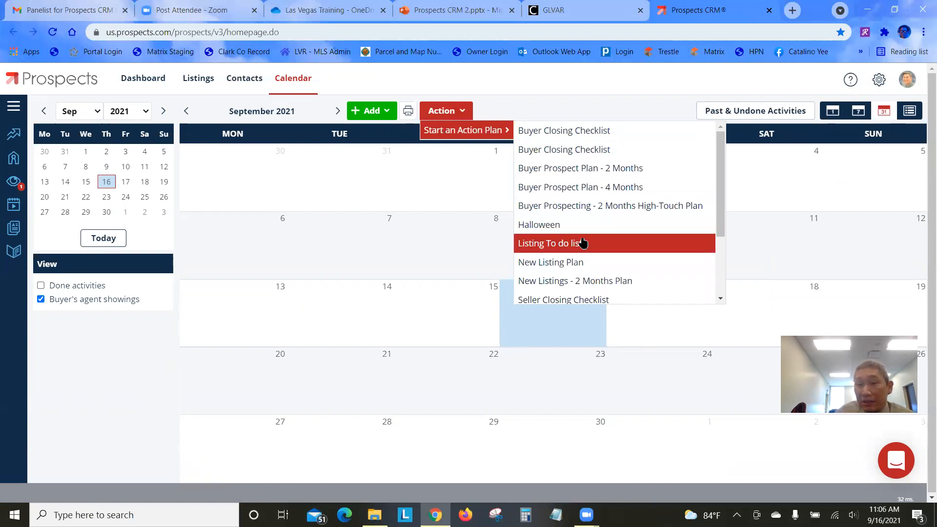
# Start the Listing To do list plan for a chosen contact, beginning September 21, 2021
pyautogui.click(584, 243)
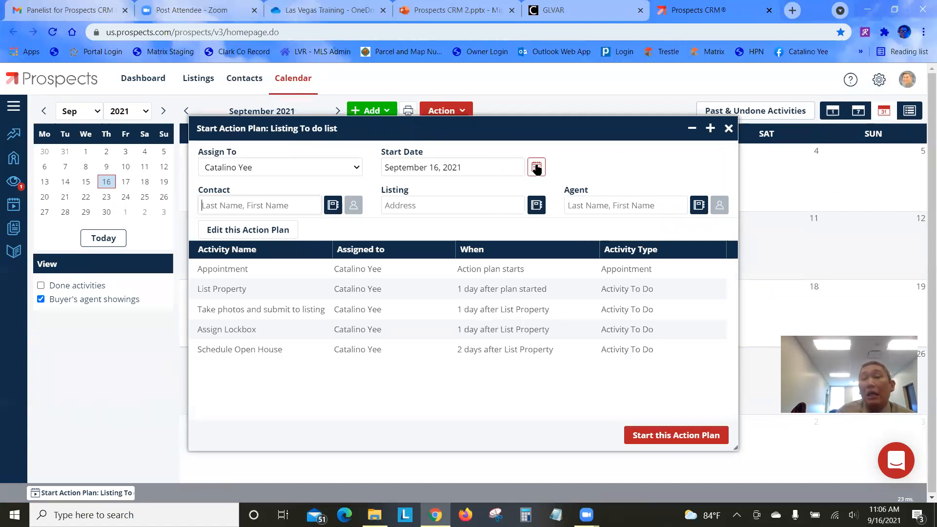
pyautogui.click(536, 167)
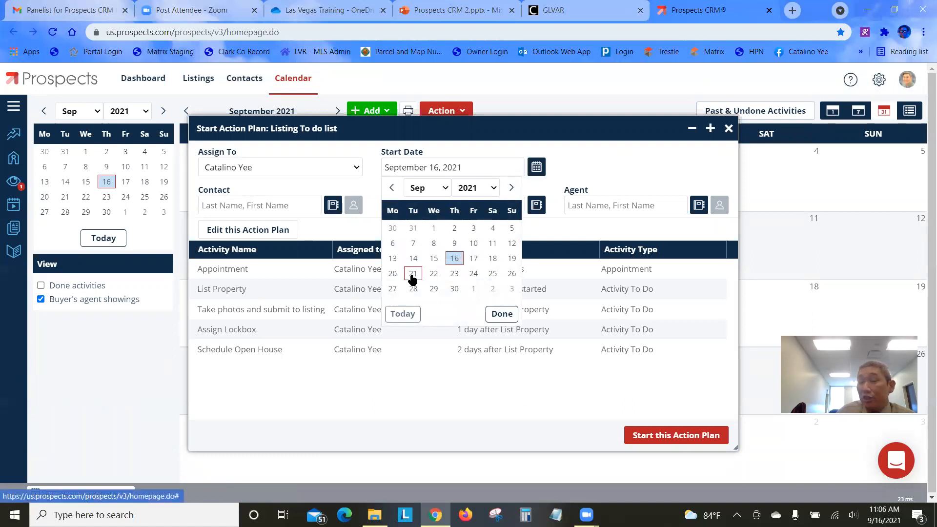
pyautogui.click(412, 275)
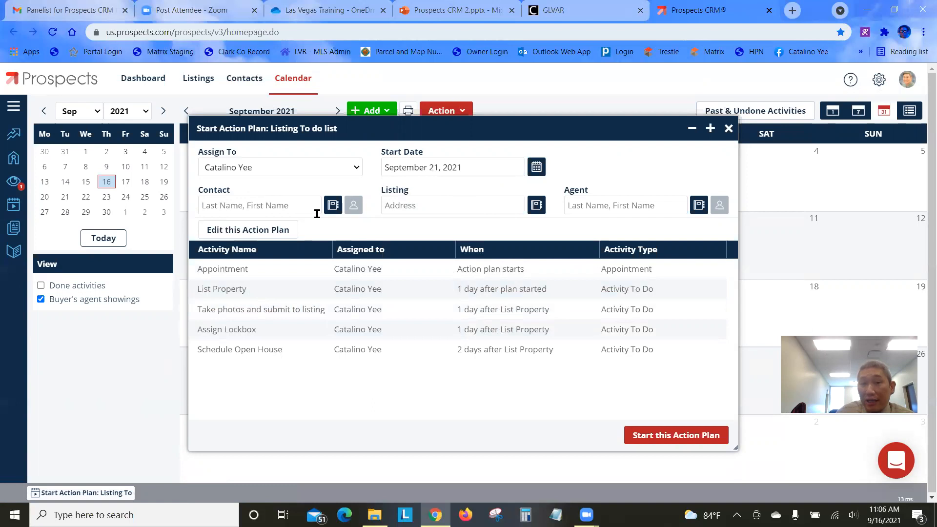
pyautogui.click(331, 207)
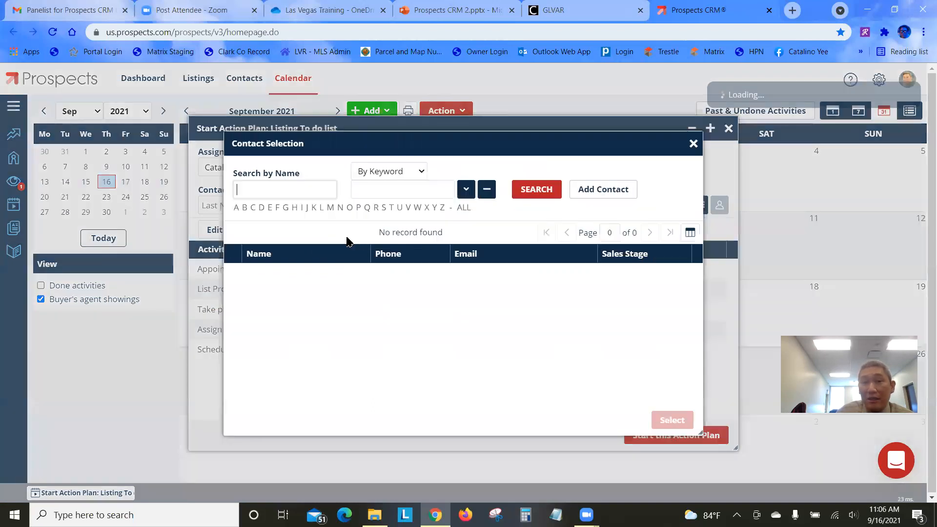
pyautogui.click(464, 207)
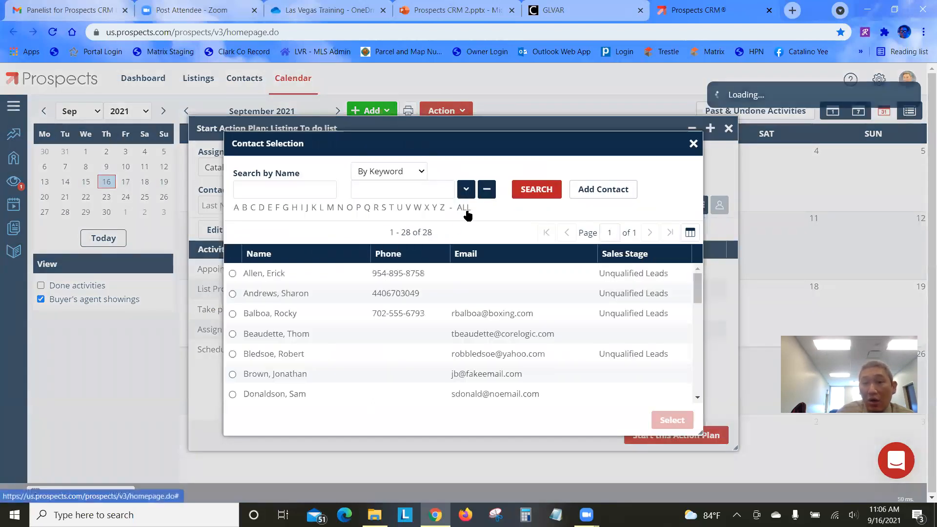
pyautogui.click(233, 275)
pyautogui.click(671, 420)
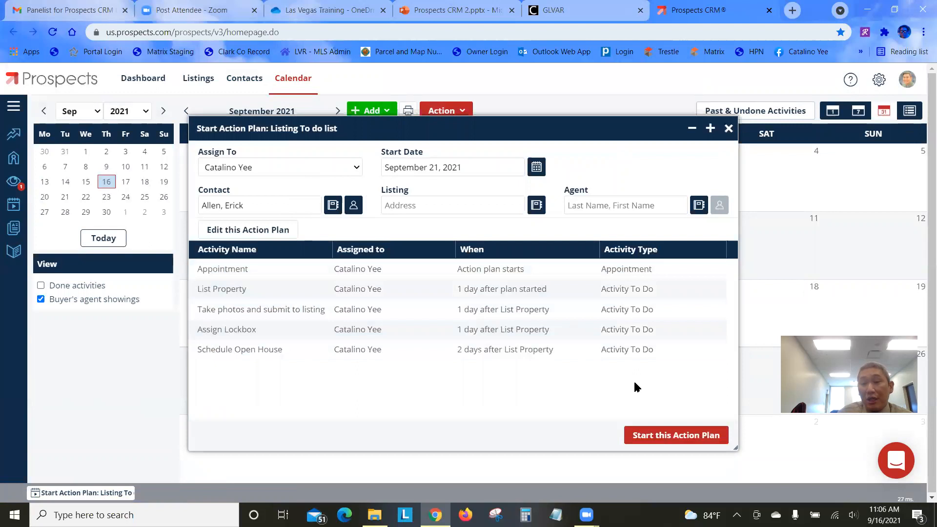
pyautogui.click(650, 435)
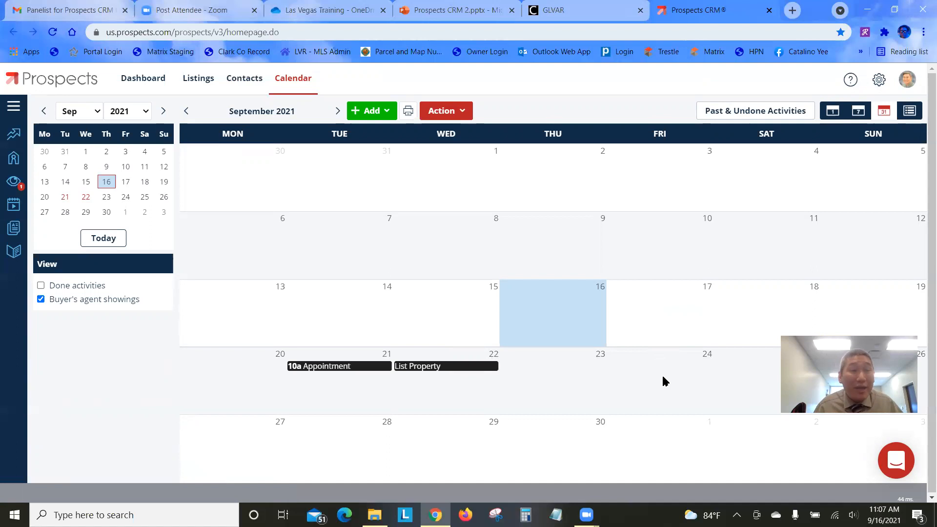
pyautogui.click(14, 205)
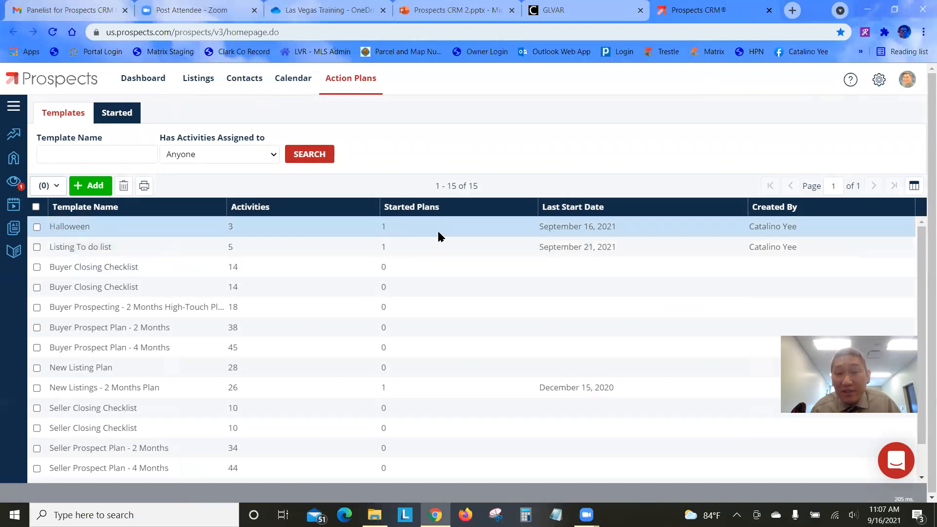
# Scroll through the action plan templates, then go to the Contacts list
pyautogui.scroll(-1, 195, 382)
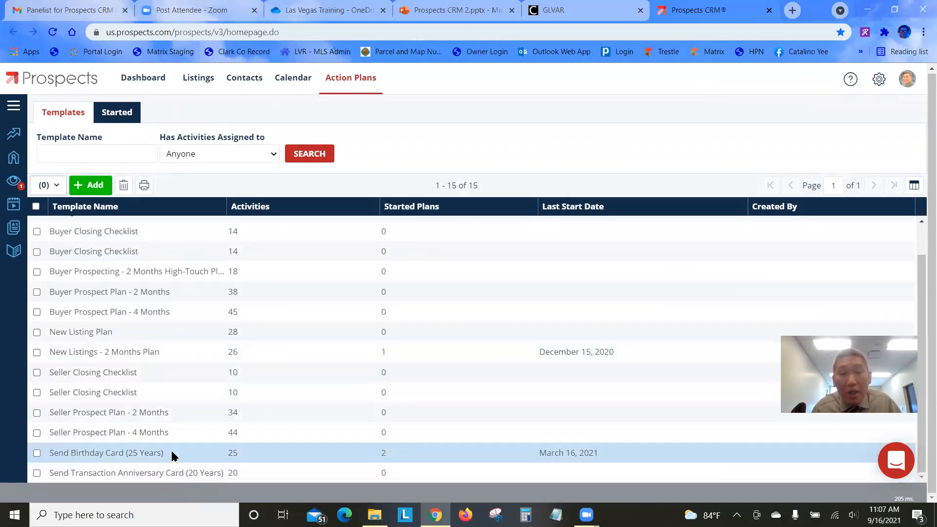
pyautogui.scroll(2, 173, 313)
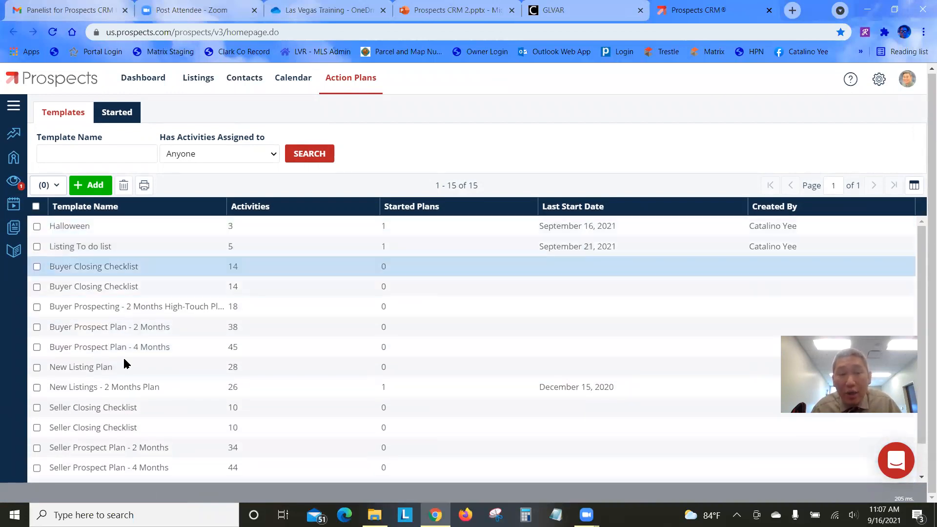
pyautogui.scroll(-1, 147, 328)
pyautogui.scroll(-1, 147, 328)
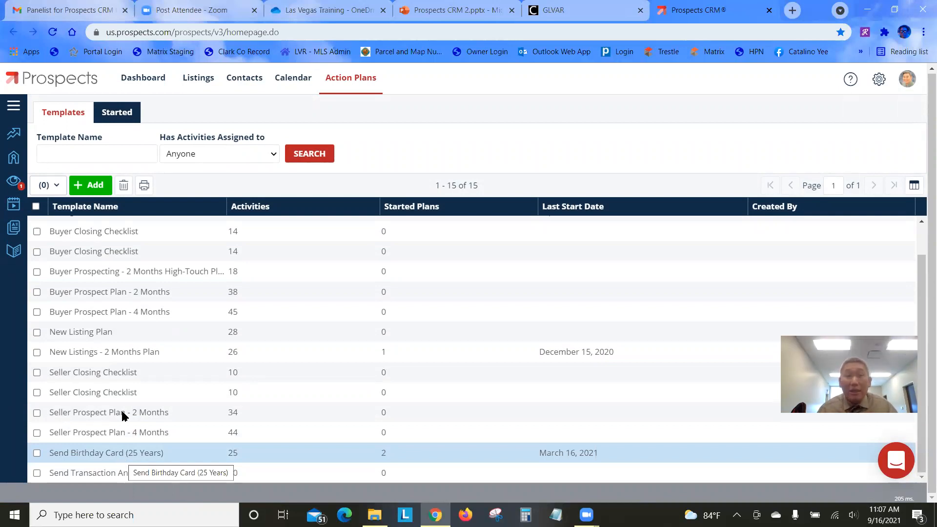
pyautogui.click(257, 80)
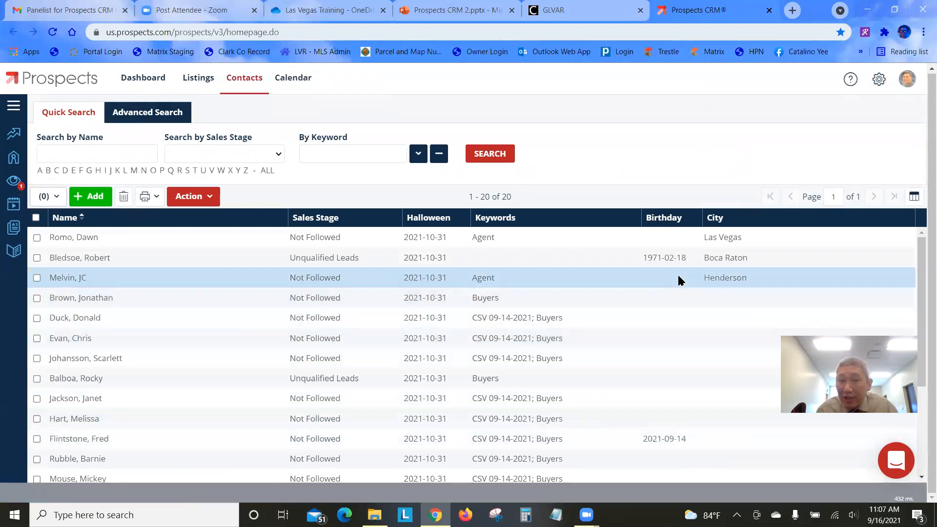
pyautogui.click(238, 282)
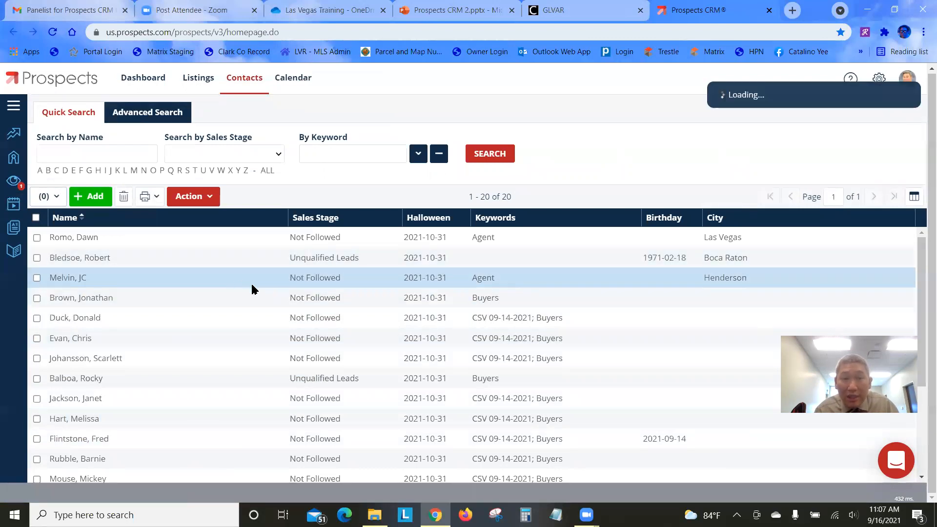
pyautogui.click(645, 154)
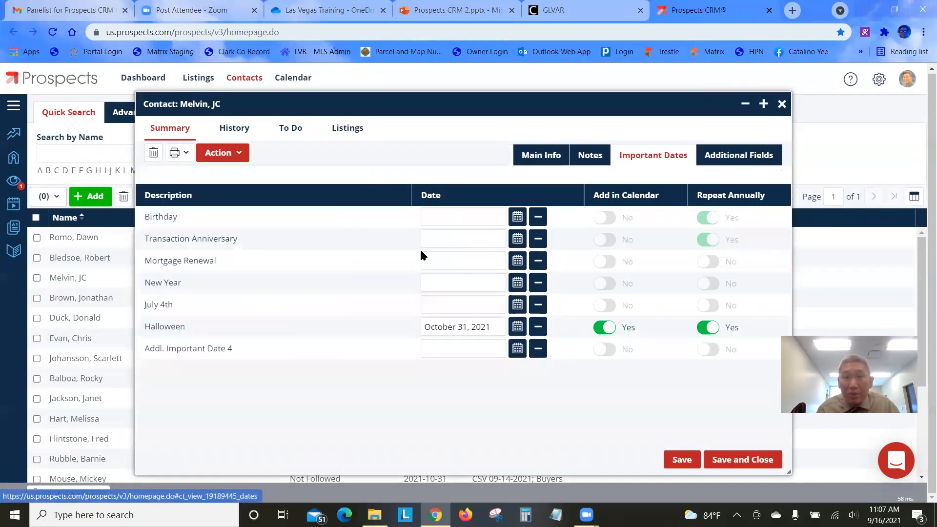
pyautogui.click(436, 210)
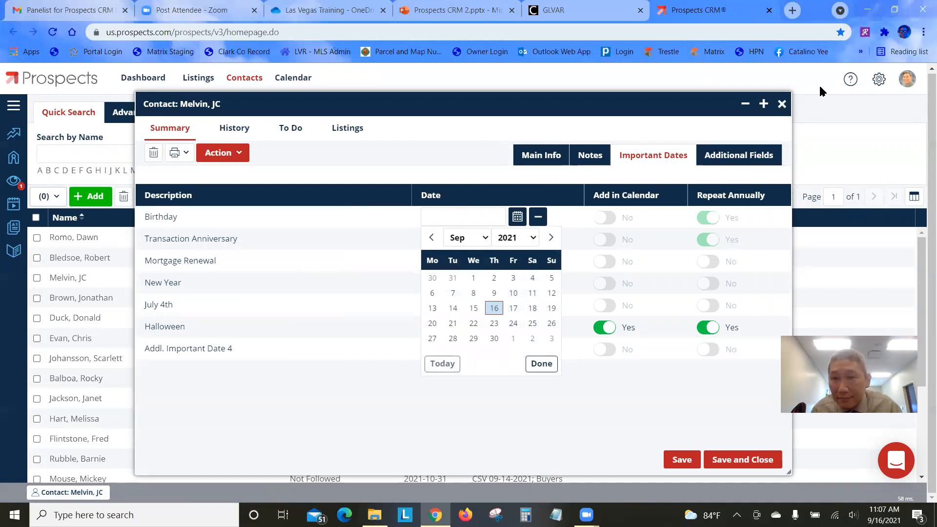
pyautogui.click(782, 104)
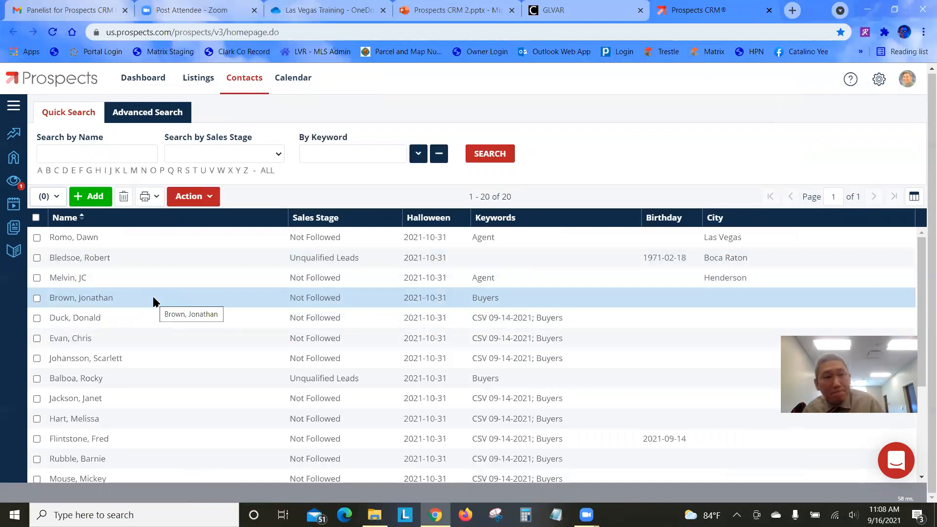
# Check the Started action plans list in Prospects, then open a blank Chrome tab
pyautogui.click(13, 206)
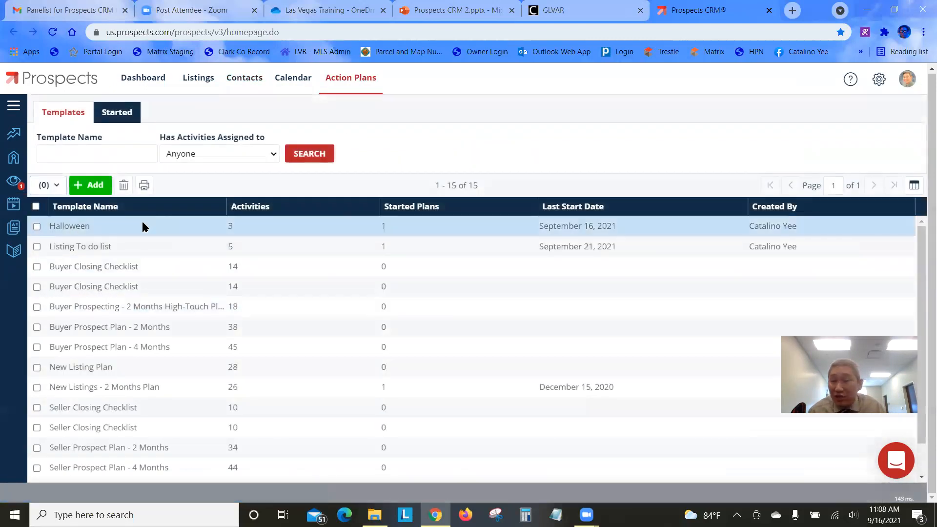
pyautogui.click(117, 115)
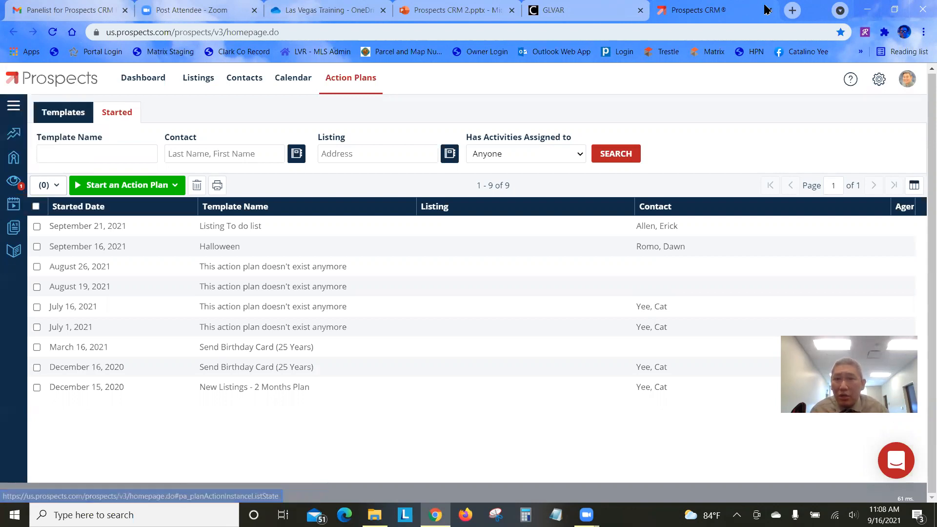
pyautogui.click(793, 10)
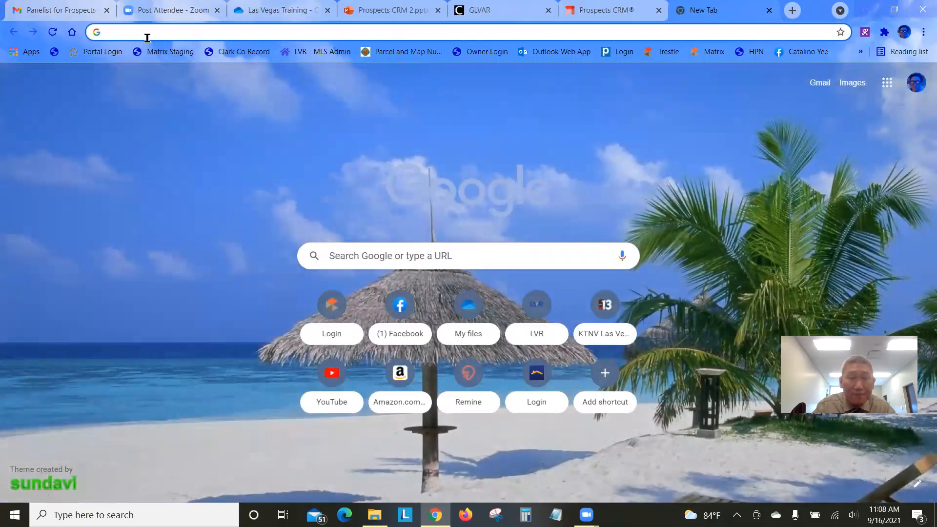
# Load facebook.com, go to the Las Vegas Statistics page and open its Henderson Condos report post
pyautogui.write('fa')
pyautogui.press('Return')
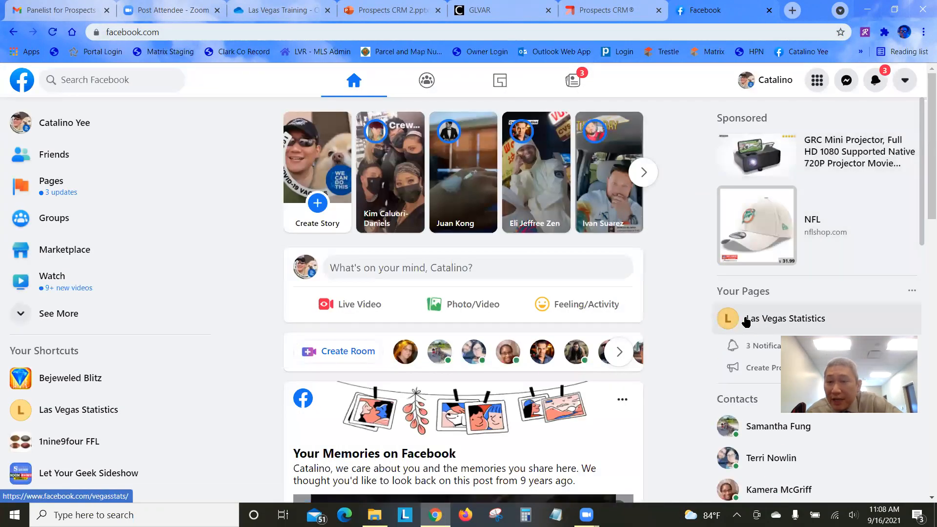
pyautogui.click(755, 321)
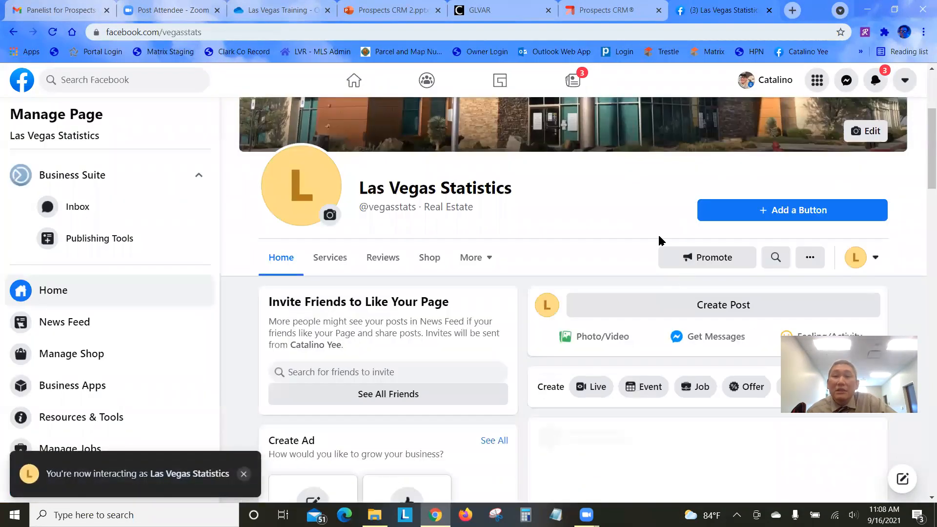
pyautogui.scroll(-2, 559, 224)
pyautogui.scroll(-3, 559, 225)
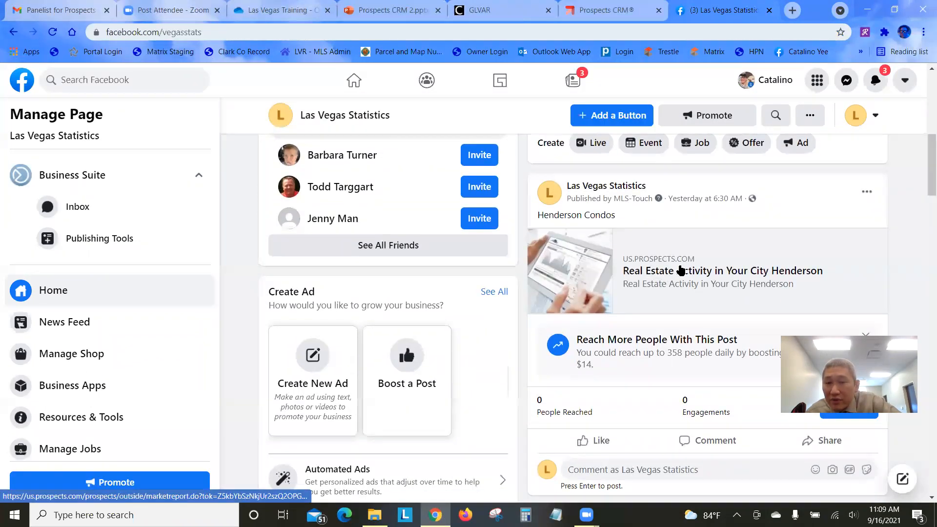
pyautogui.click(679, 276)
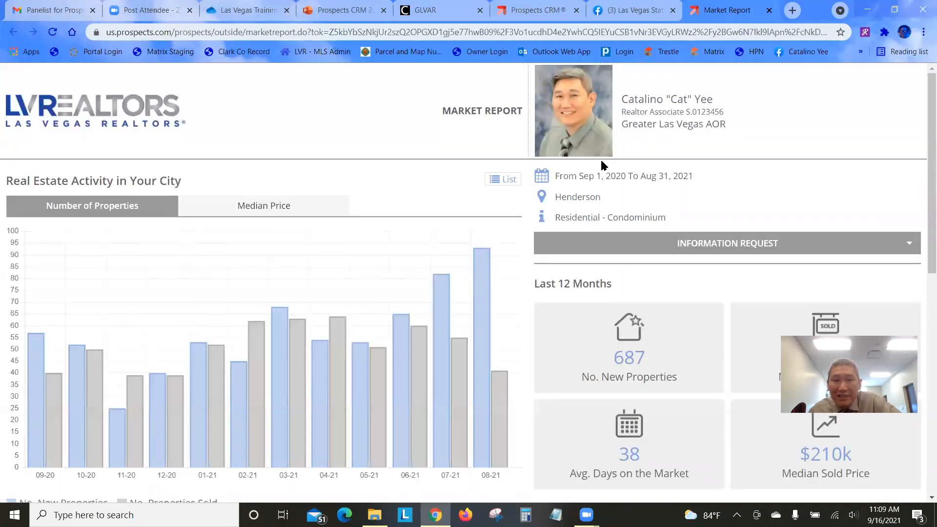
# Expand the report's Information Request form, try its name, email and message fields, then show the Need help? slide
pyautogui.click(727, 250)
pyautogui.click(565, 270)
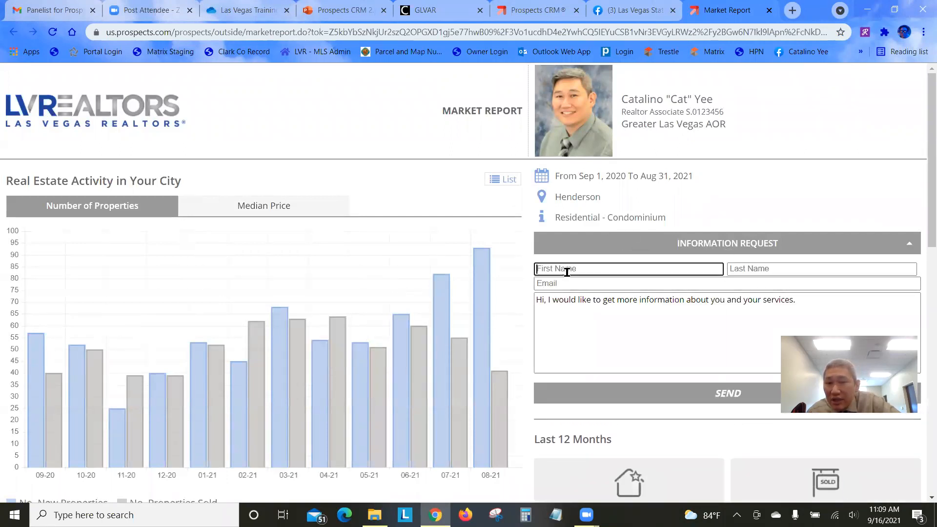
pyautogui.click(750, 270)
pyautogui.click(649, 284)
pyautogui.click(730, 299)
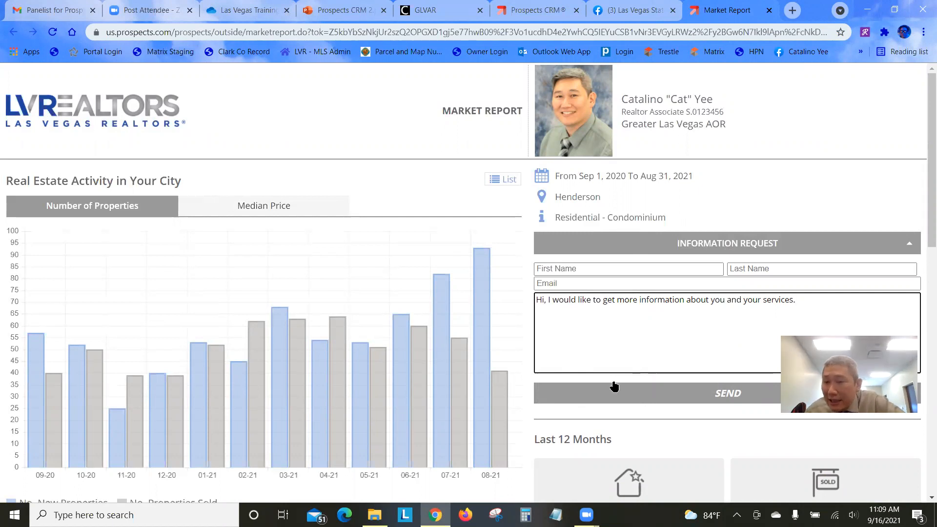
pyautogui.click(590, 364)
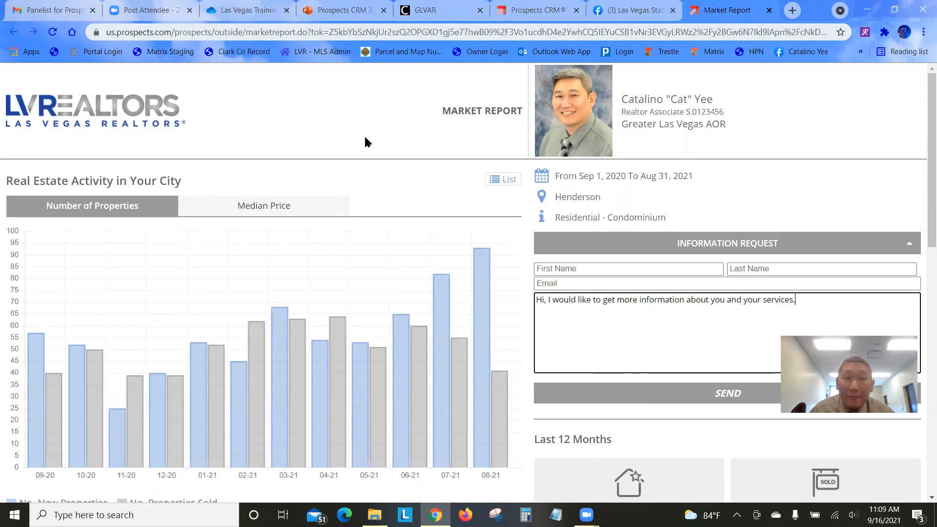
pyautogui.click(342, 9)
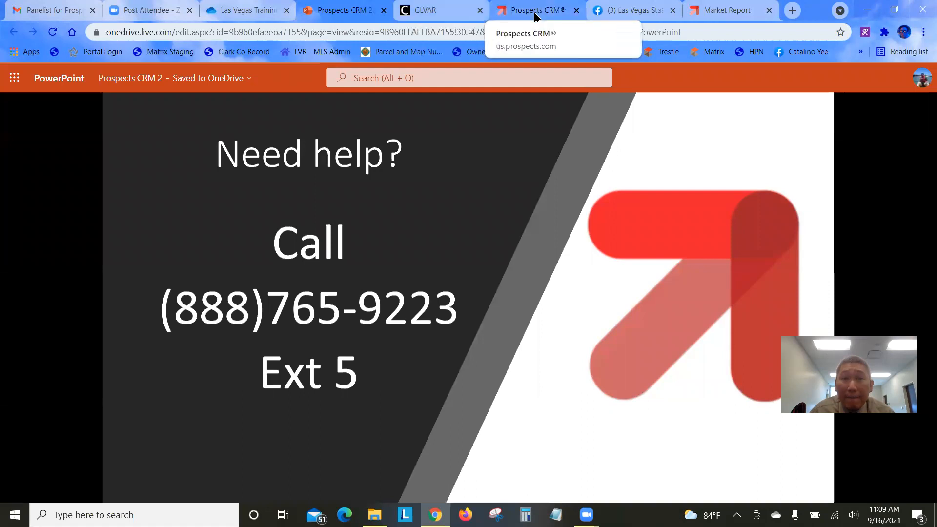
# Sign in to the GLVAR Clareity portal with the account username and password, then launch Matrix
pyautogui.click(439, 10)
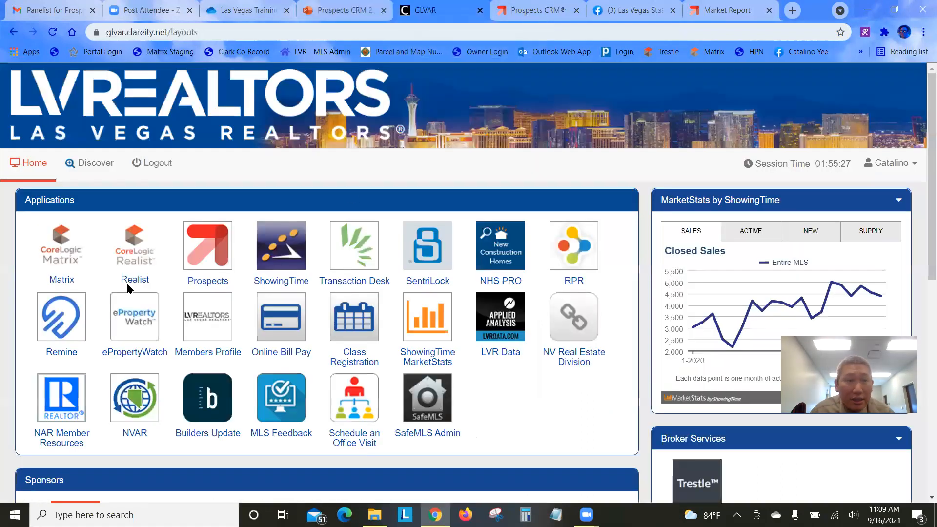
pyautogui.click(59, 251)
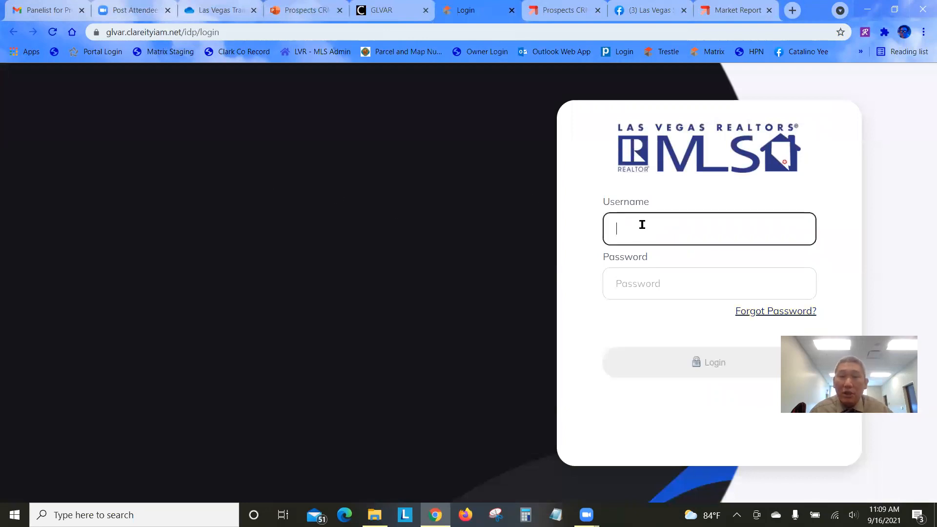
pyautogui.press('Tab')
pyautogui.write('********')
pyautogui.press('Return')
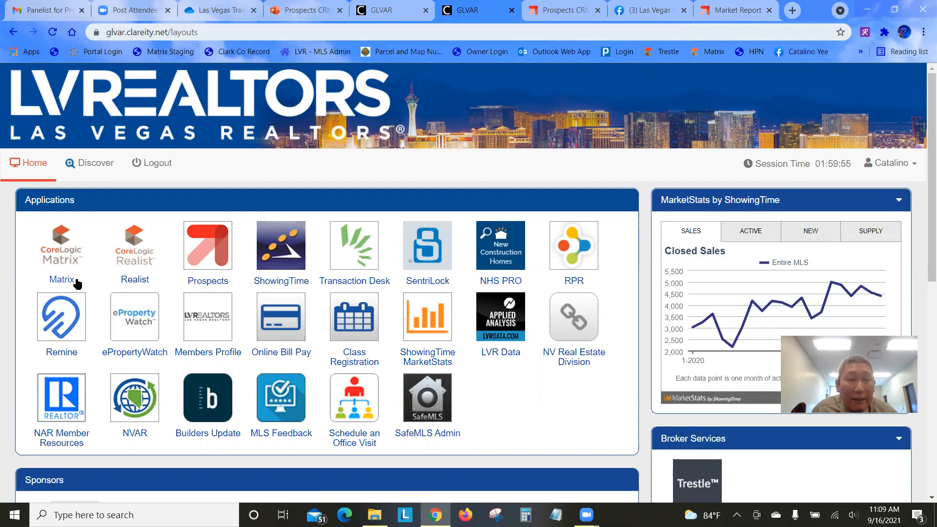
pyautogui.click(64, 264)
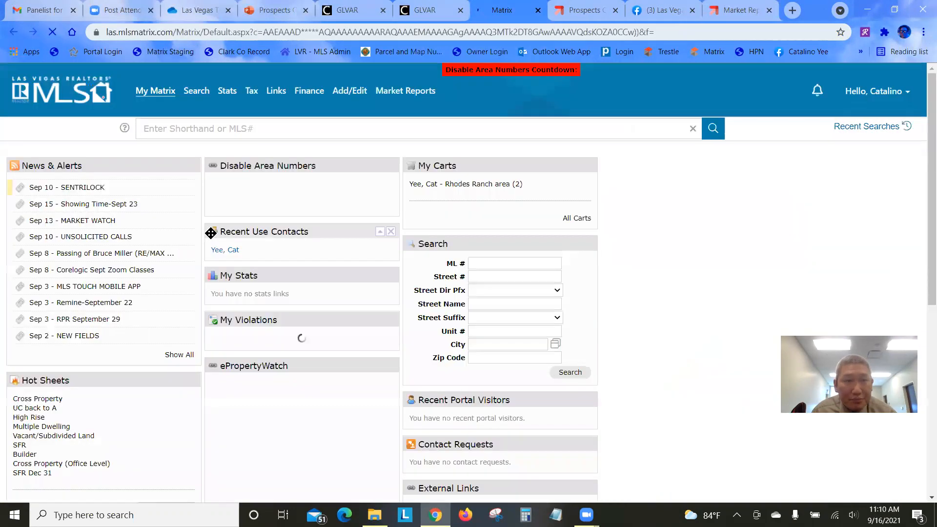
# Set the third and fourth Header & Footer branding lines to the agent's e-mail and Office Ph, and save
pyautogui.moveTo(162, 95)
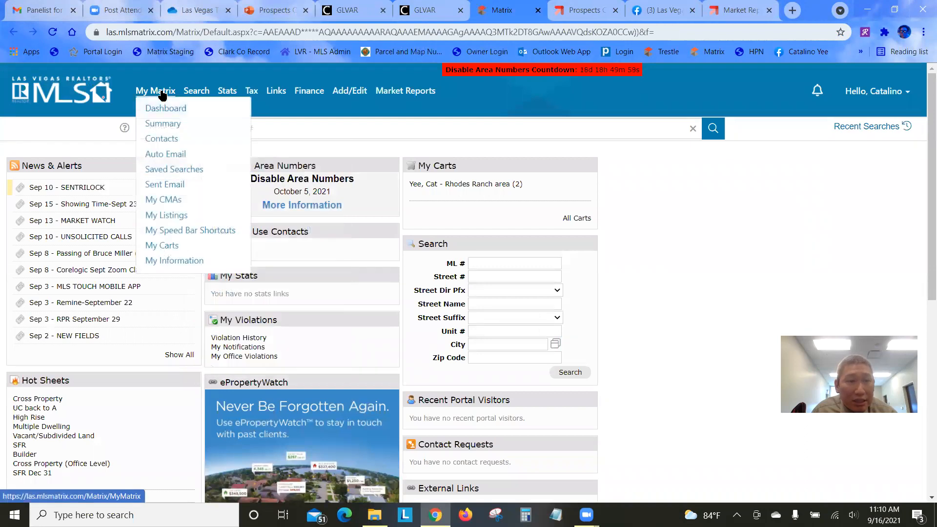
pyautogui.click(171, 264)
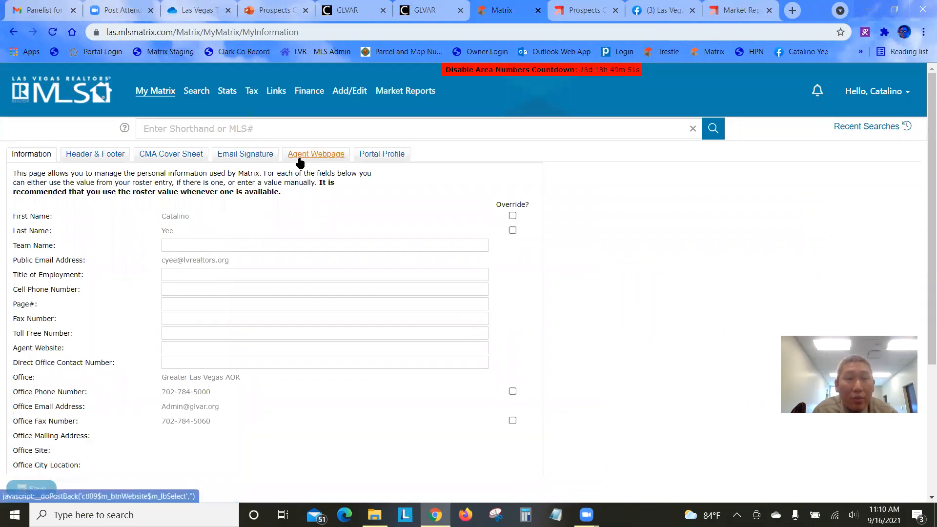
pyautogui.click(83, 157)
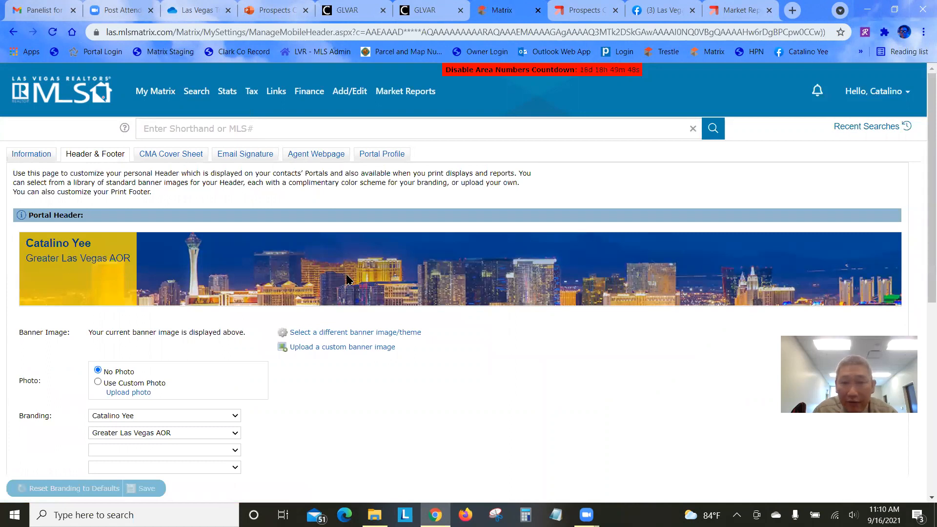
pyautogui.scroll(-2, 521, 341)
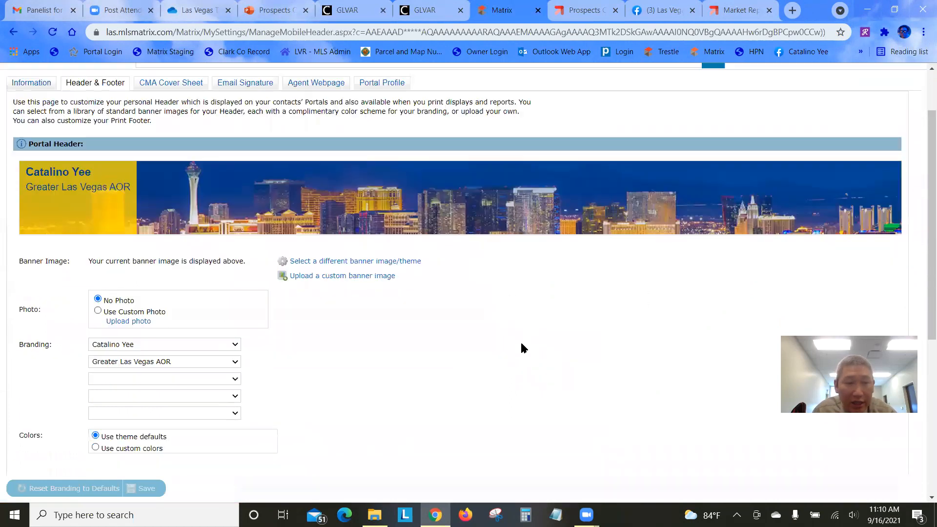
pyautogui.click(228, 328)
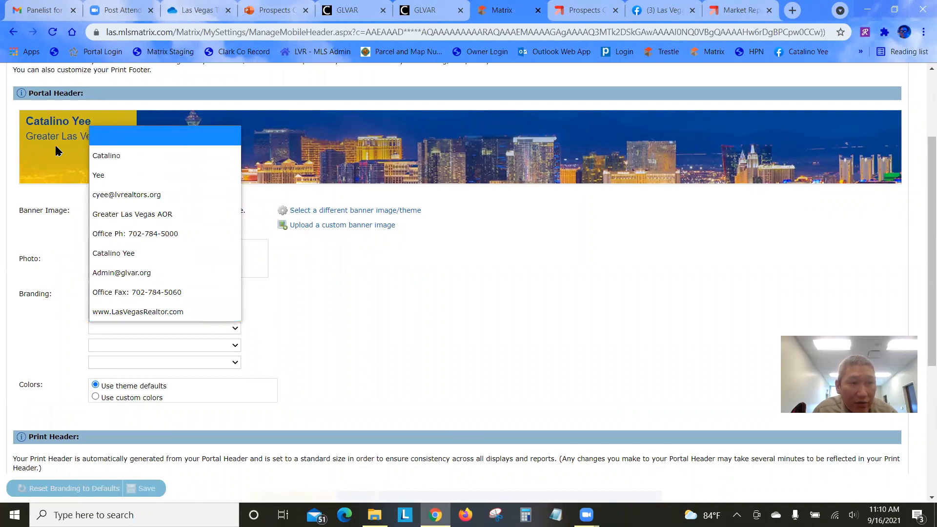
pyautogui.click(146, 198)
pyautogui.click(203, 347)
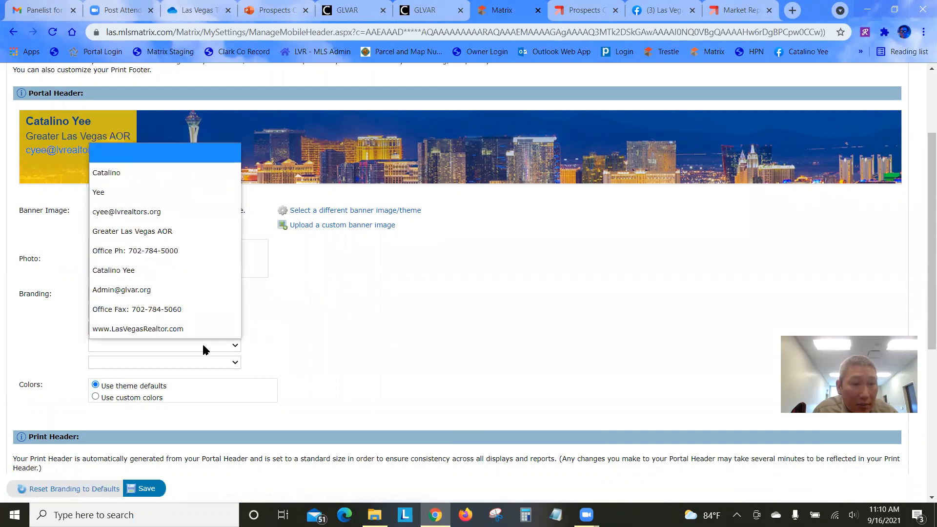
pyautogui.click(195, 256)
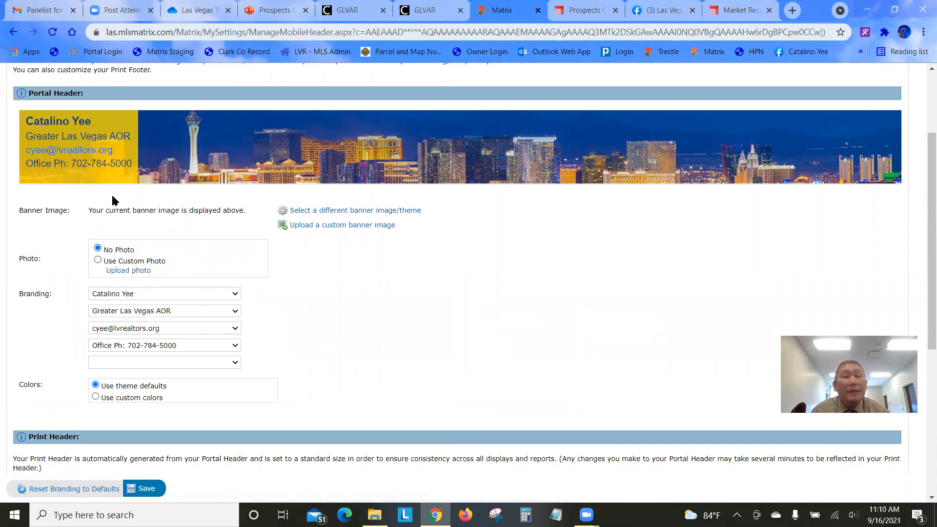
pyautogui.click(144, 489)
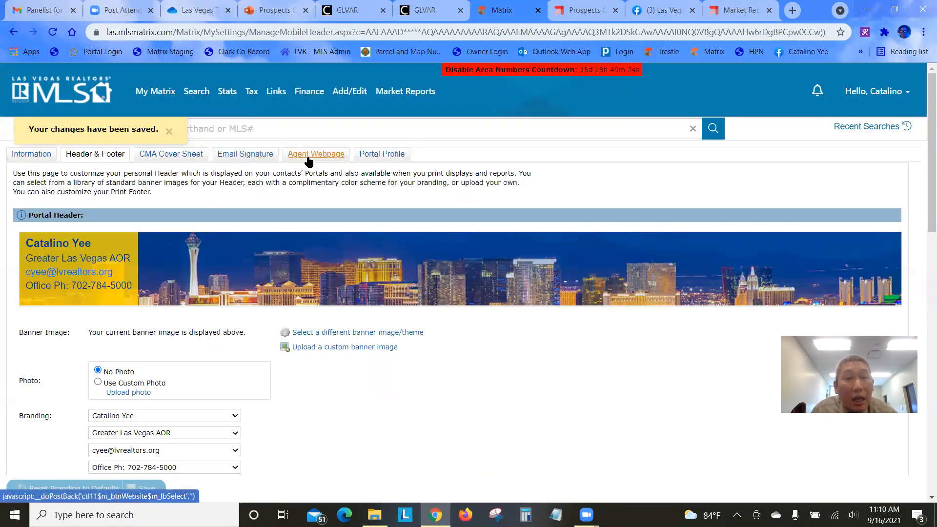
pyautogui.click(311, 155)
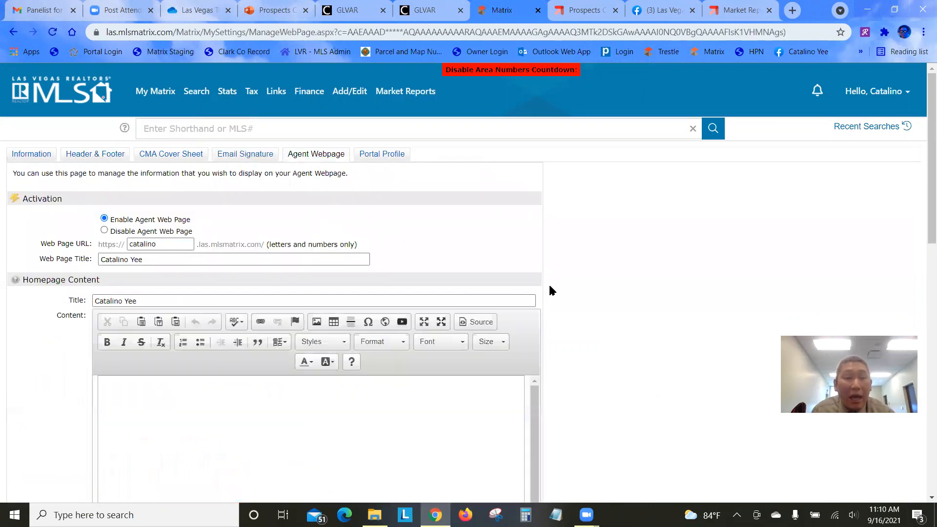
# Delete the embedded iframe from the Agent Webpage homepage content and save the page
pyautogui.scroll(-2, 566, 286)
pyautogui.scroll(-2, 566, 286)
pyautogui.click(369, 309)
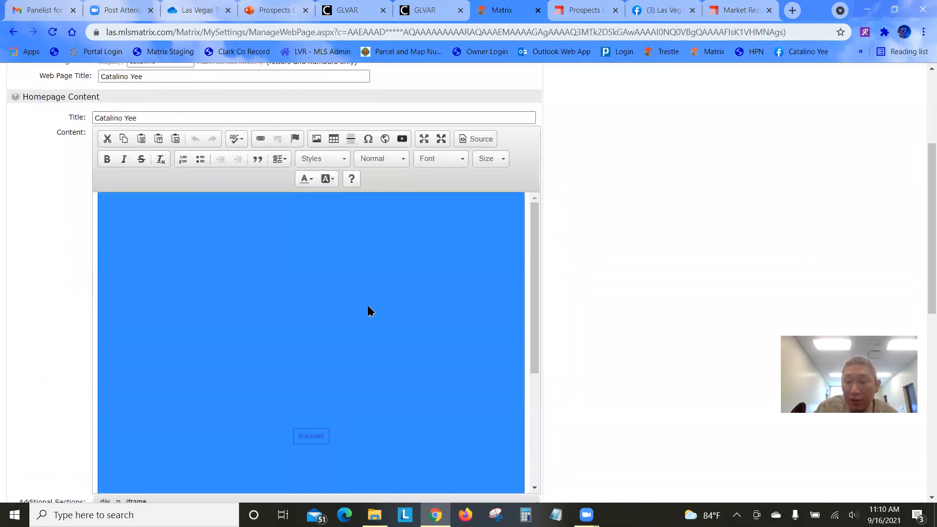
pyautogui.press('Delete')
pyautogui.scroll(-9, 540, 295)
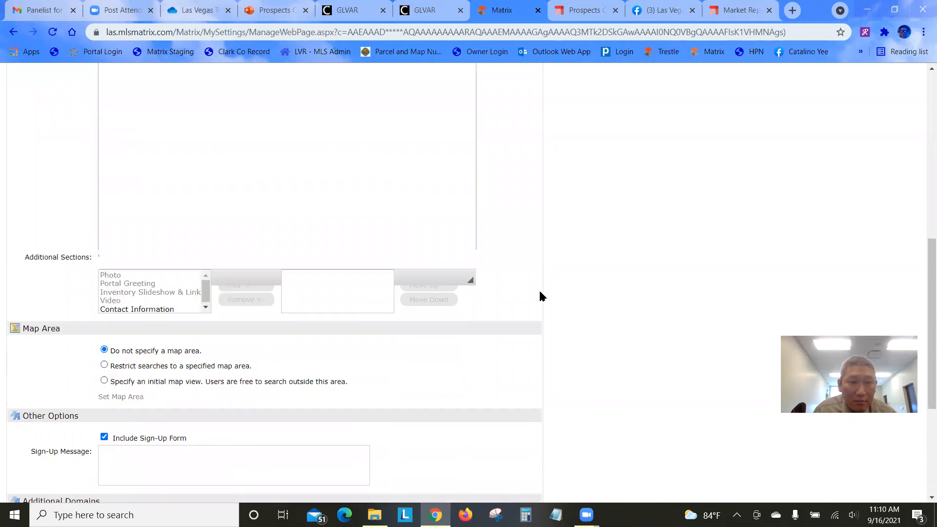
pyautogui.click(69, 429)
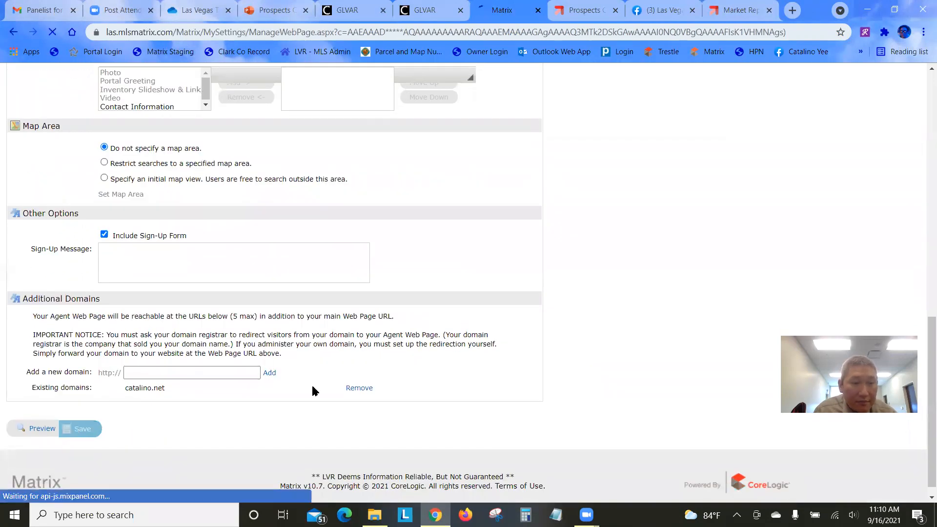
pyautogui.scroll(-2, 489, 303)
pyautogui.click(228, 306)
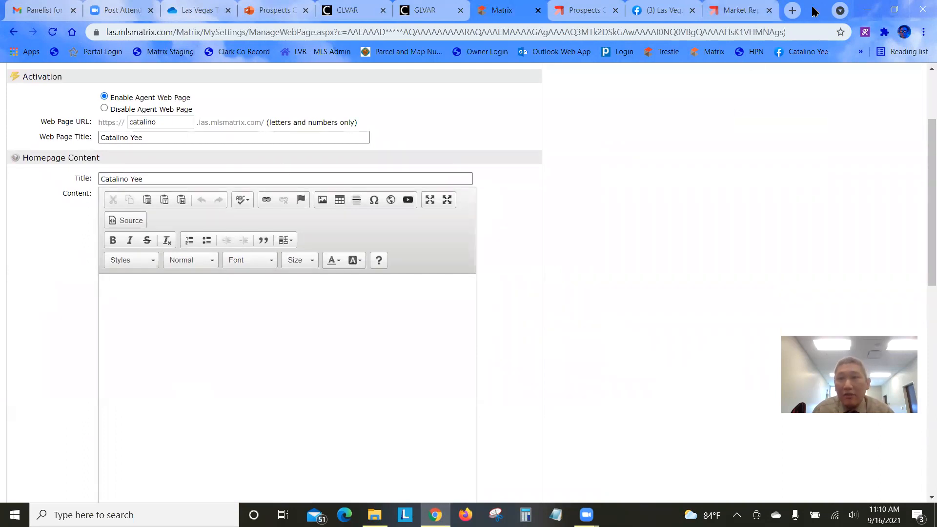
# Open the agent's live website in a new tab, then go back to Prospects CRM
pyautogui.click(792, 10)
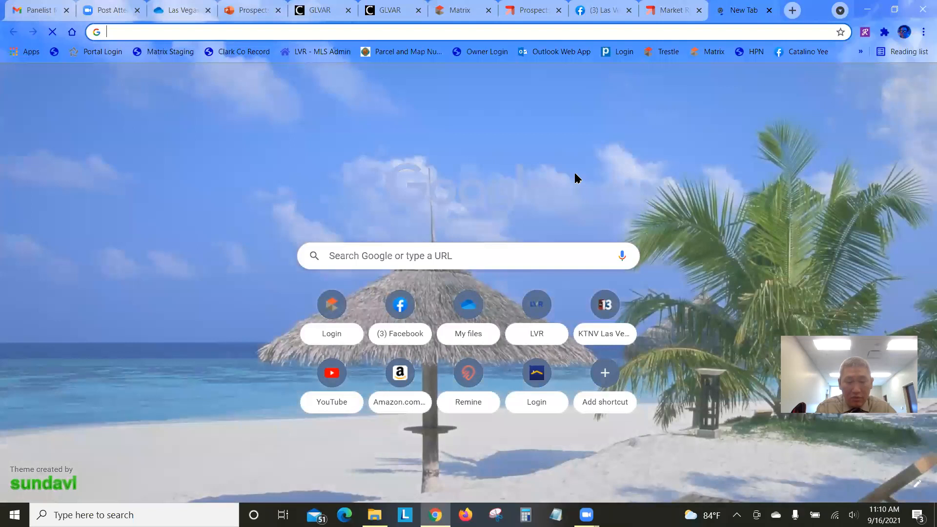
pyautogui.write('catali')
pyautogui.press('Return')
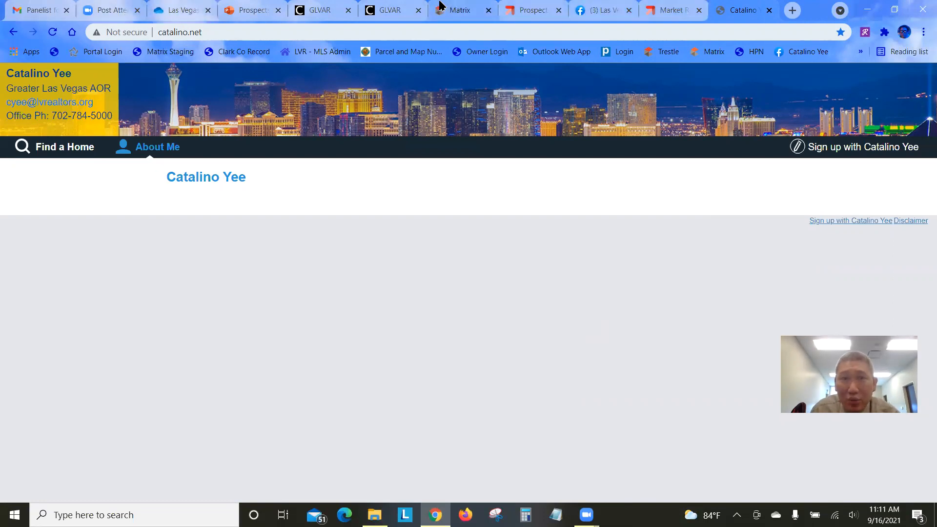
pyautogui.click(525, 9)
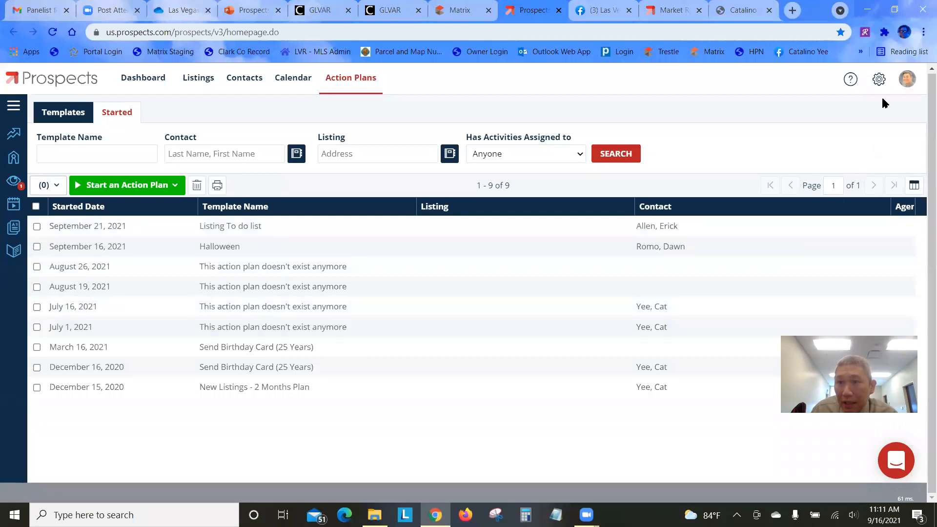
# Go to Prospects configuration, open Leads, and show the Add list of lead source types
pyautogui.click(879, 80)
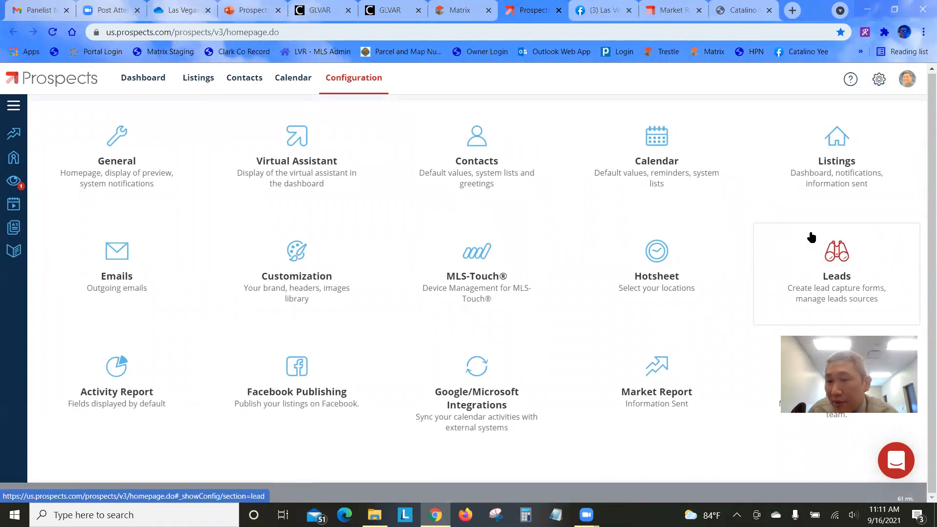
pyautogui.click(845, 278)
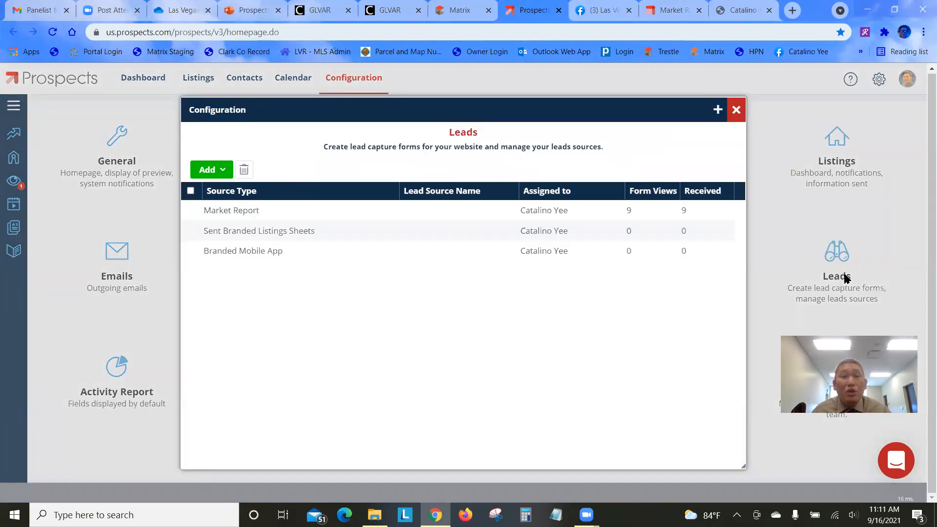
pyautogui.click(224, 175)
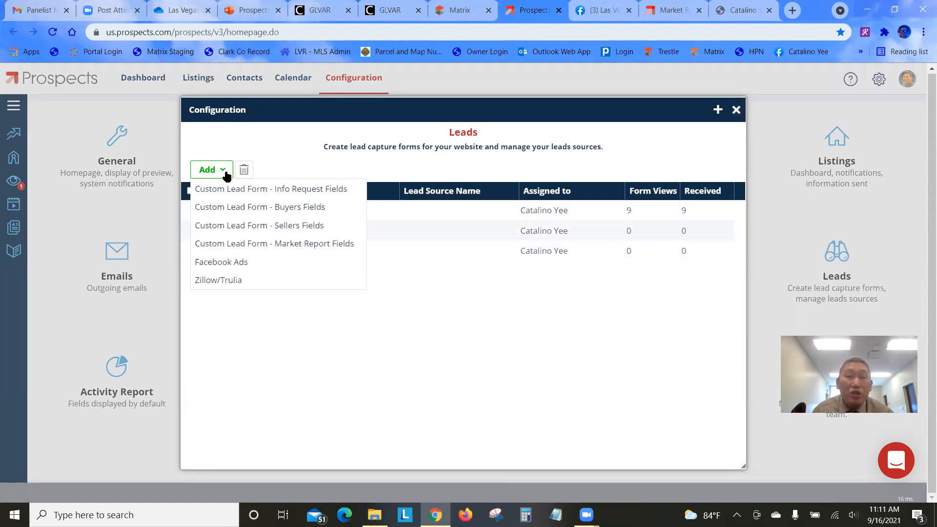
pyautogui.click(225, 172)
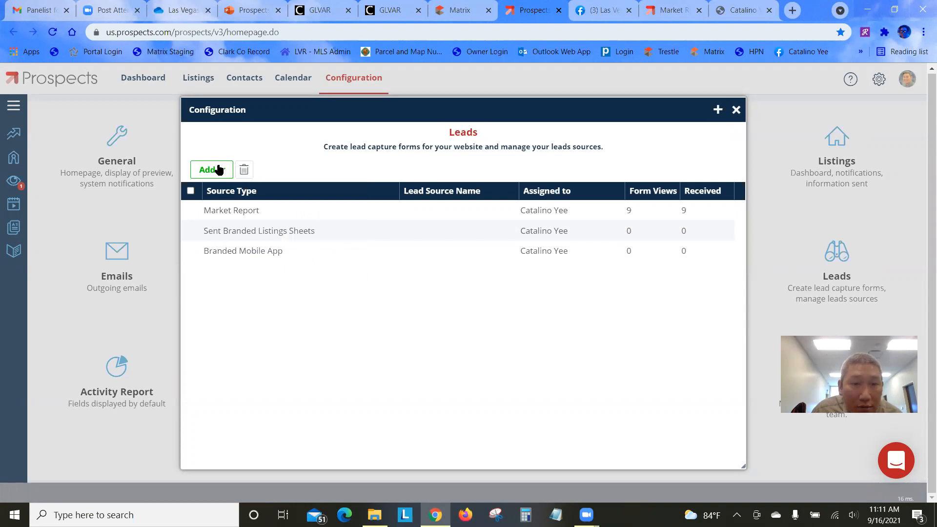
pyautogui.click(220, 171)
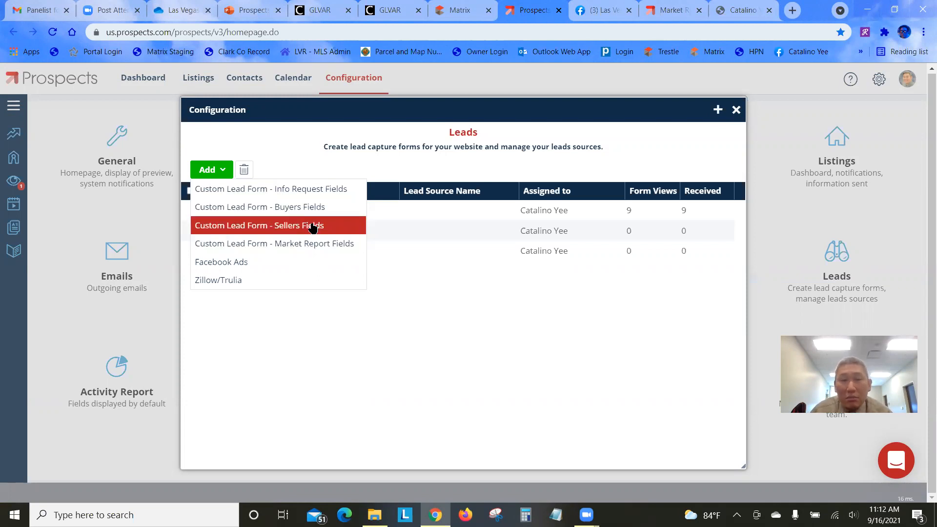
# Add a Custom Info Request lead form named 'Info Request Matrix Agent Page'
pyautogui.click(316, 196)
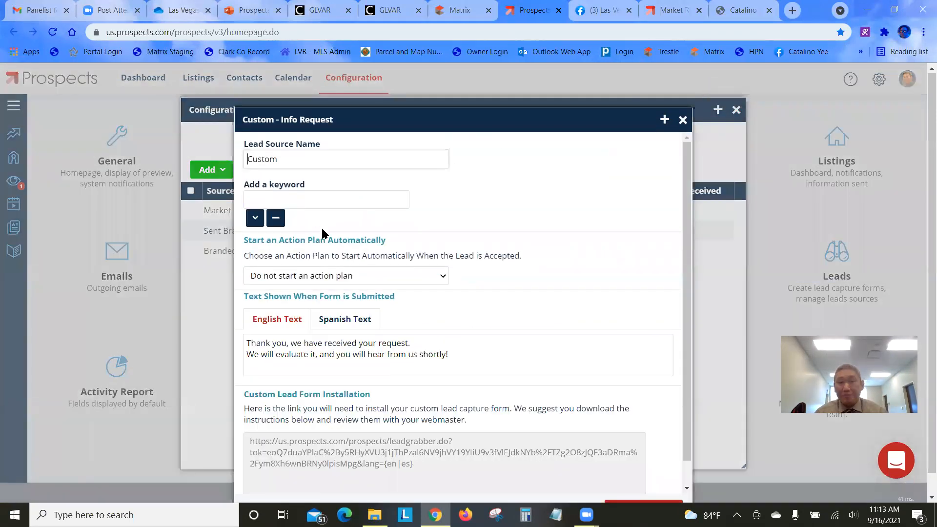
pyautogui.doubleClick(276, 162)
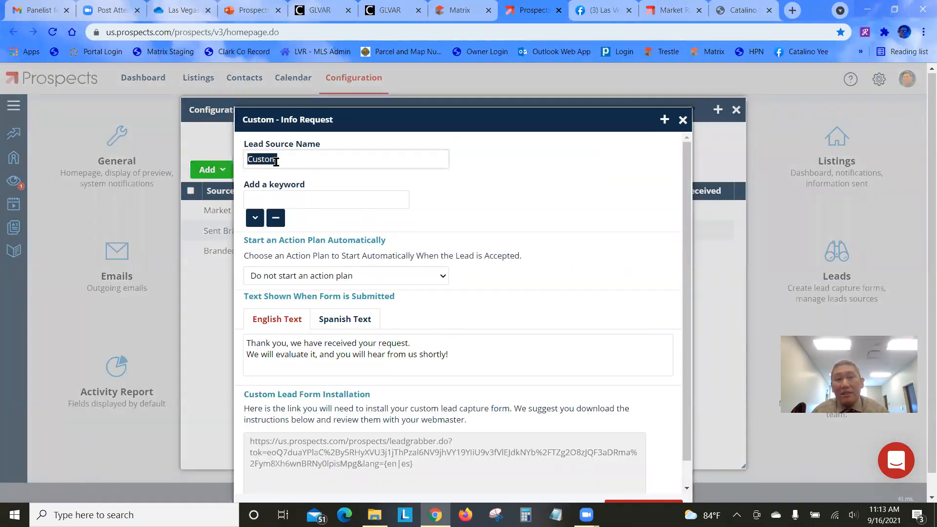
pyautogui.write('Info Request ')
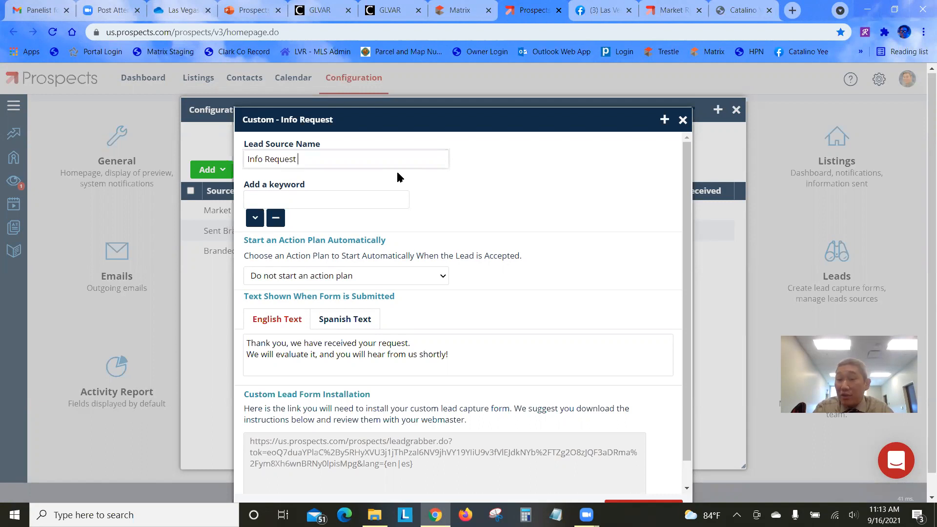
pyautogui.write('M')
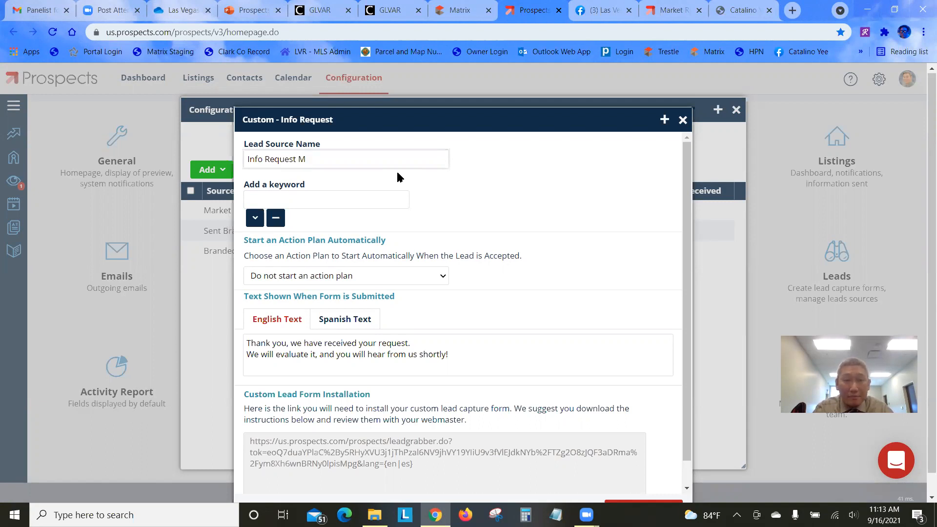
pyautogui.write('atrix ')
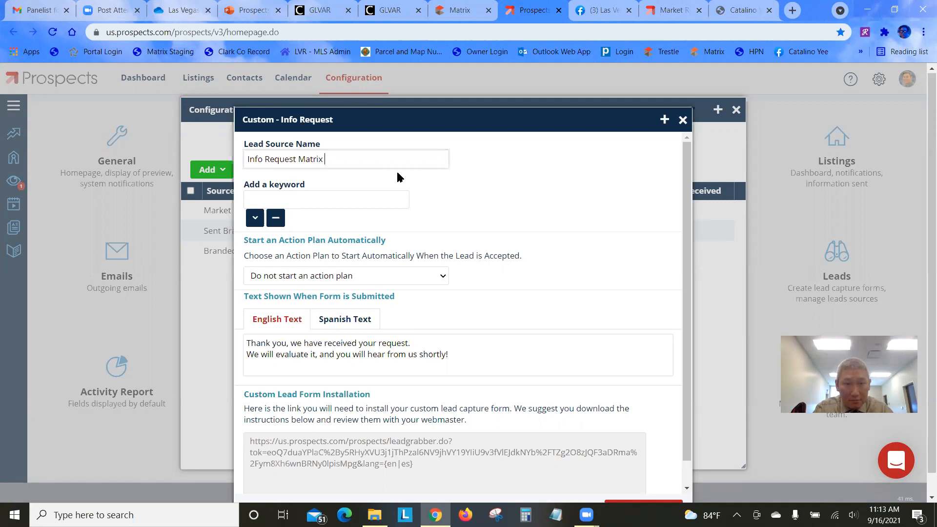
pyautogui.write('Agent')
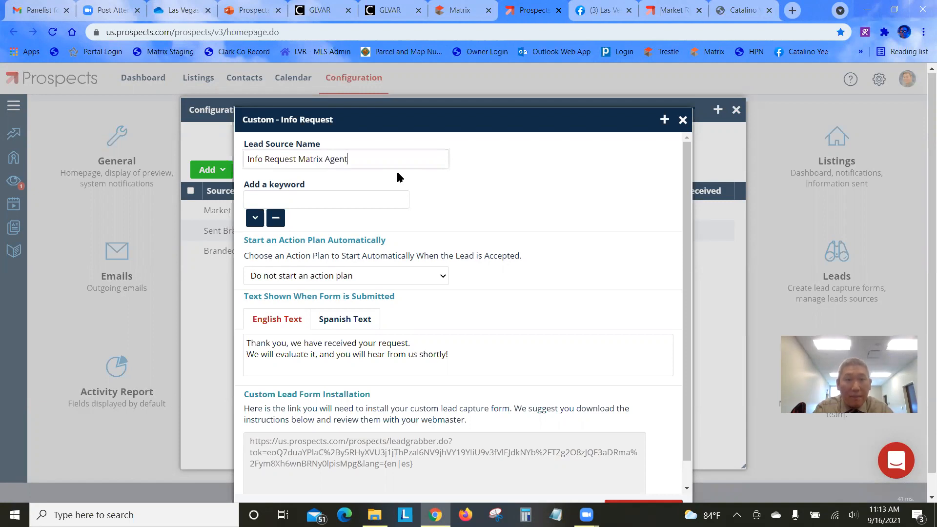
pyautogui.write(' Page')
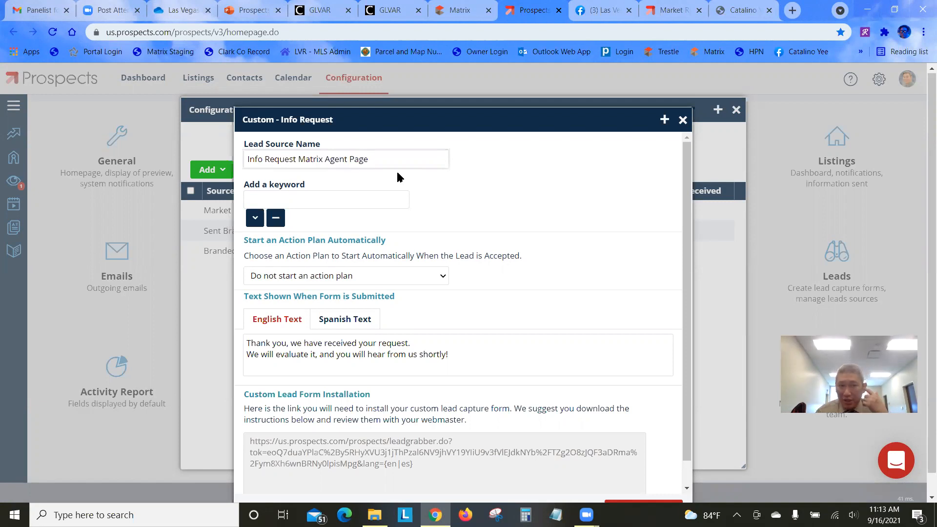
# Enter the keyword 'Matrix Agent Web Page' and review the default thank-you message
pyautogui.click(373, 191)
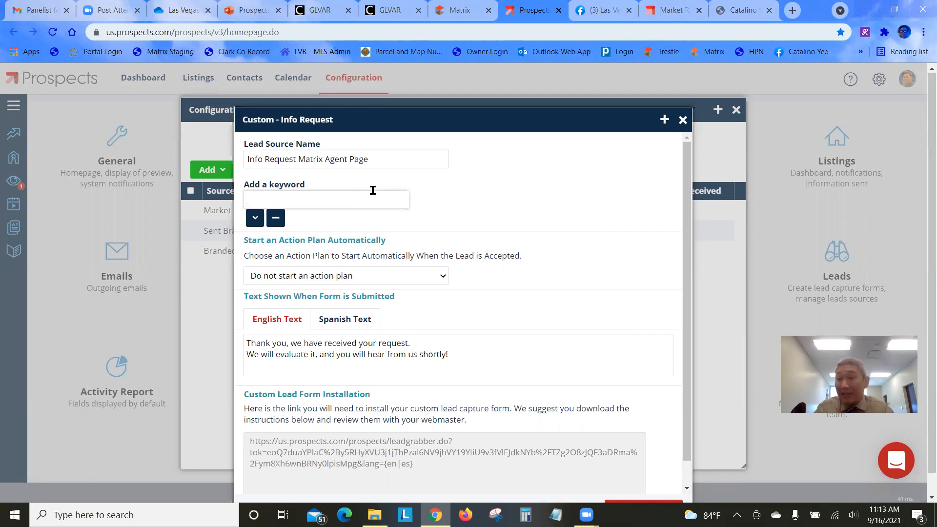
pyautogui.write('Matrix')
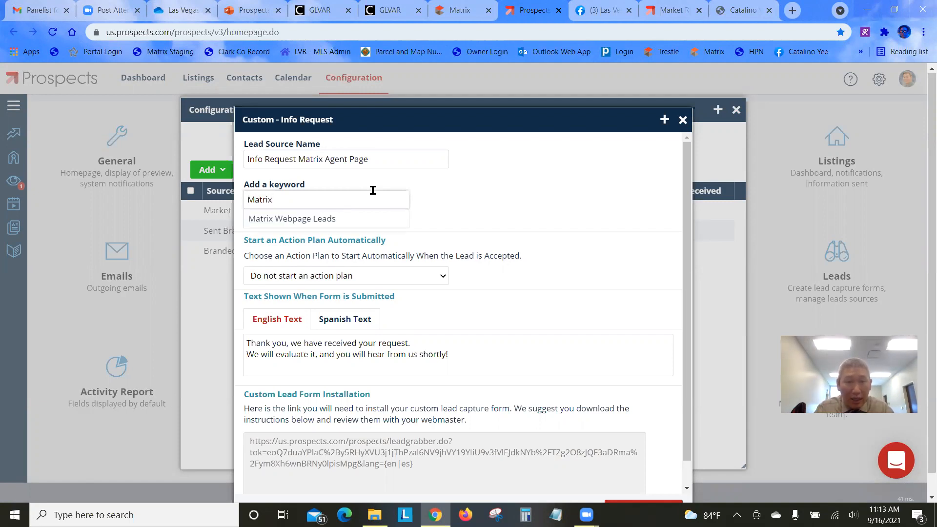
pyautogui.write(' agent')
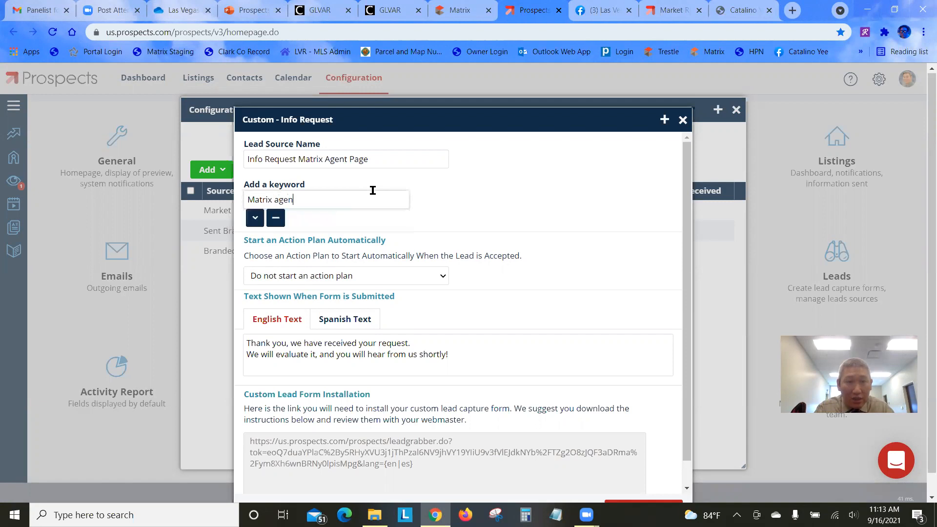
pyautogui.press('BackSpace')
pyautogui.press('BackSpace')
pyautogui.press('BackSpace')
pyautogui.press('BackSpace')
pyautogui.press('BackSpace')
pyautogui.press('BackSpace')
pyautogui.write('Agent web')
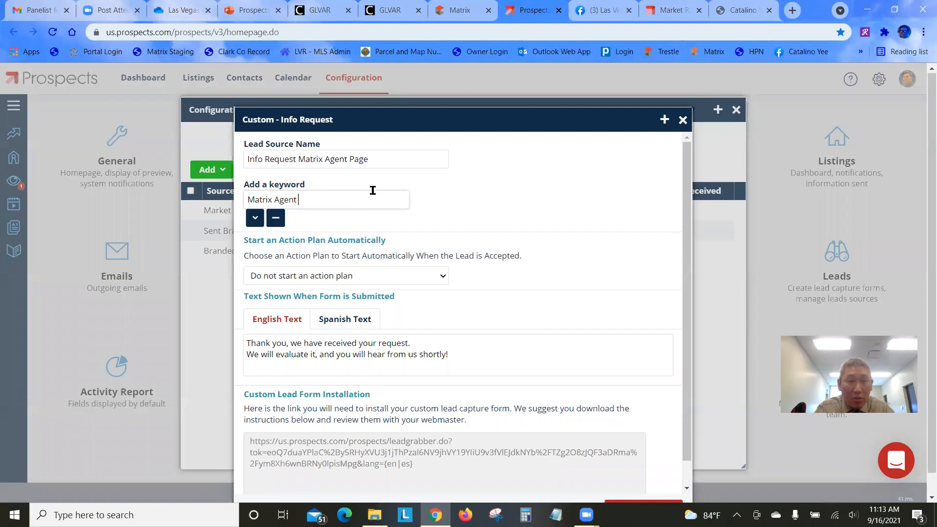
pyautogui.press('BackSpace')
pyautogui.press('BackSpace')
pyautogui.press('BackSpace')
pyautogui.write('Web Page')
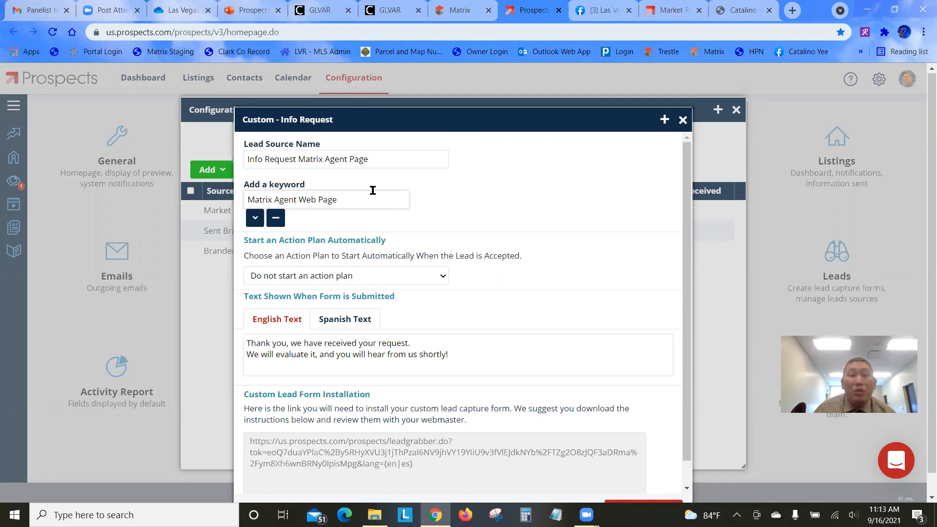
pyautogui.scroll(-1, 485, 249)
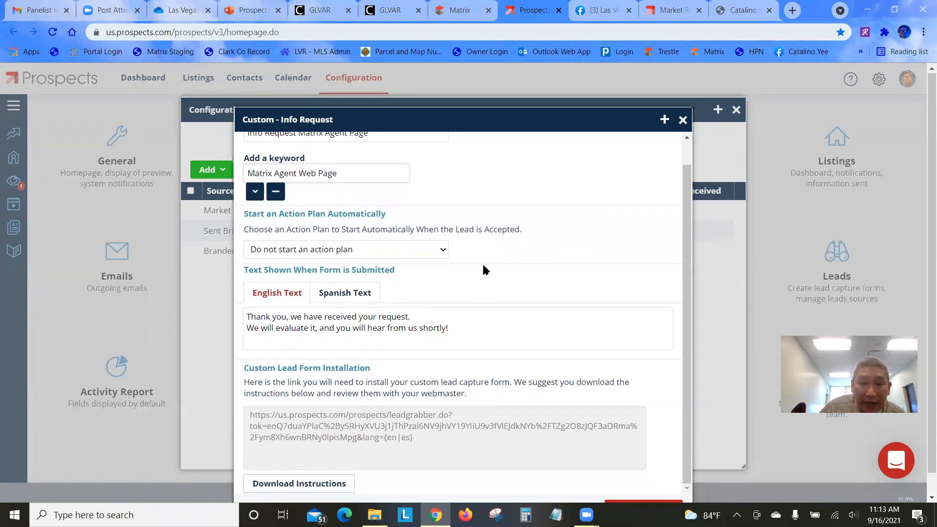
pyautogui.scroll(-1, 480, 269)
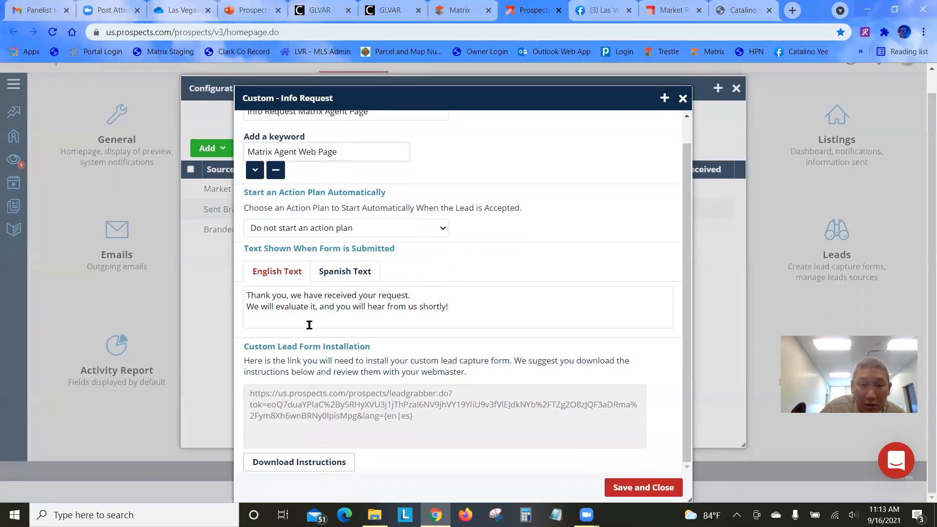
pyautogui.moveTo(246, 295); pyautogui.dragTo(460, 313)
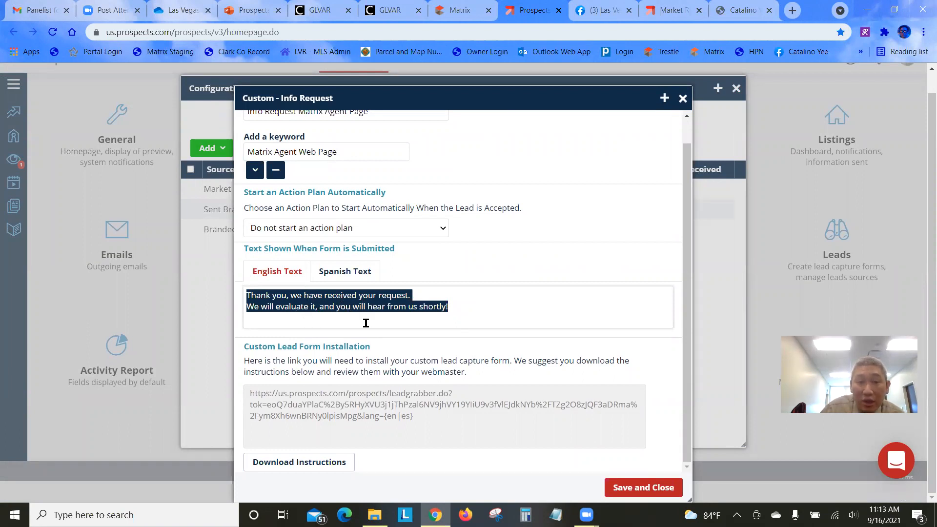
pyautogui.click(548, 321)
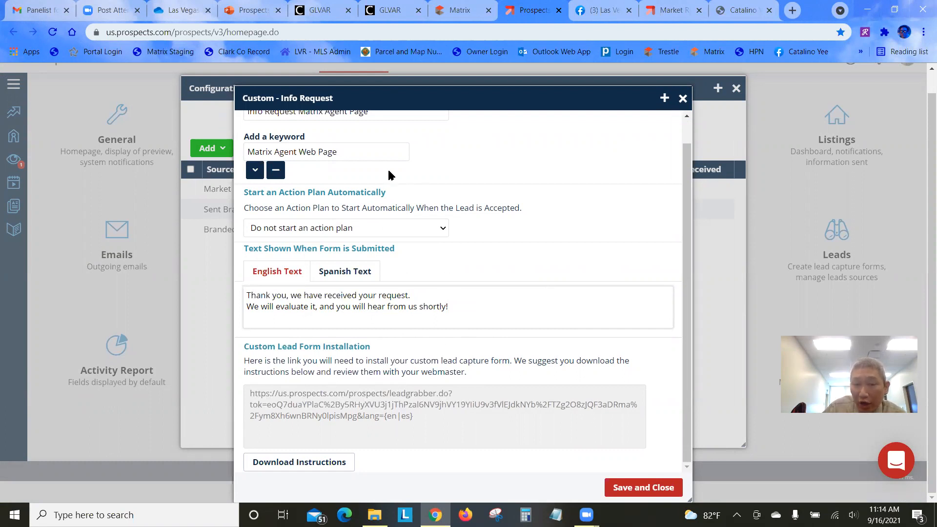
# Save and close the Info Request form, reopen it, and select its installation link for its context menu
pyautogui.click(625, 492)
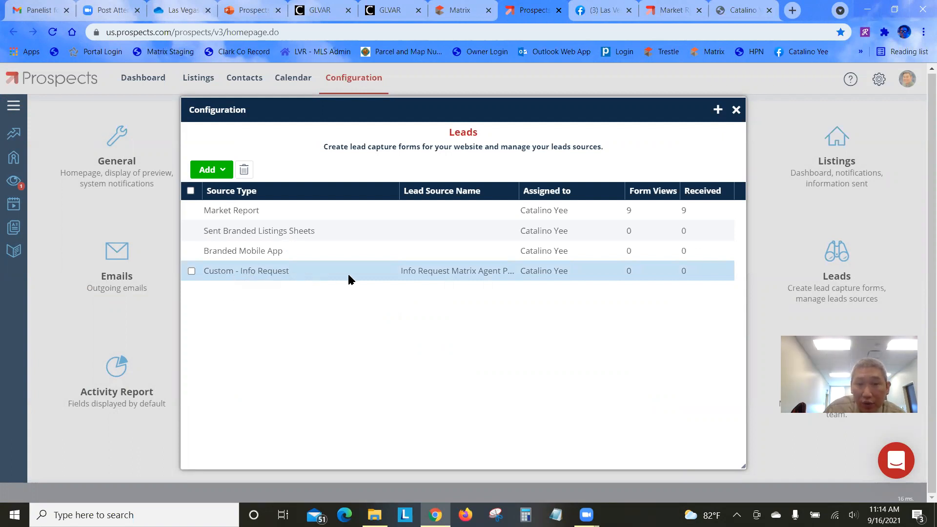
pyautogui.click(306, 274)
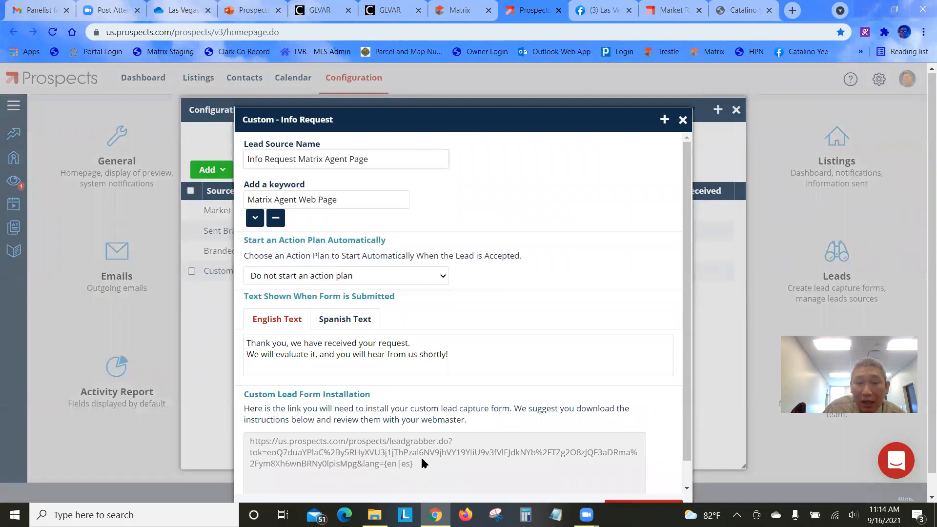
pyautogui.moveTo(415, 464); pyautogui.dragTo(247, 419)
pyautogui.click(385, 456)
pyautogui.moveTo(432, 464); pyautogui.dragTo(267, 441)
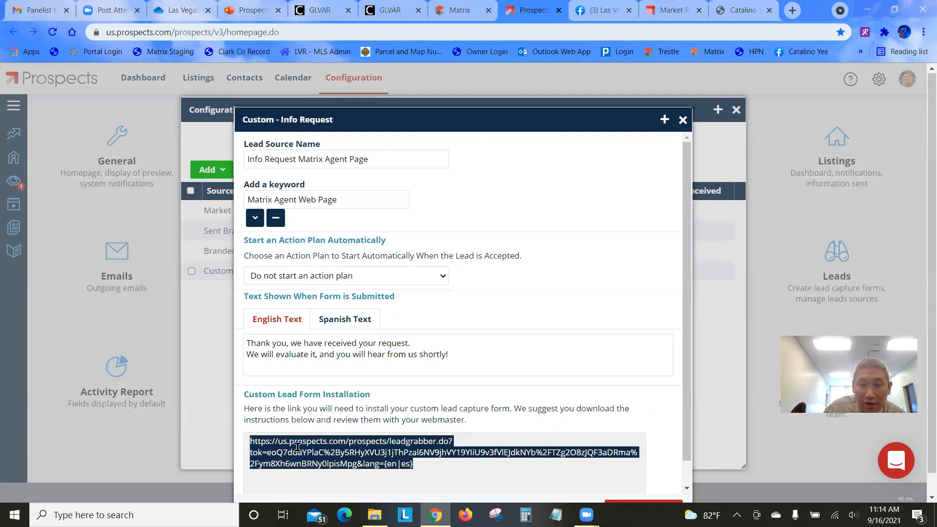
pyautogui.rightClick(367, 454)
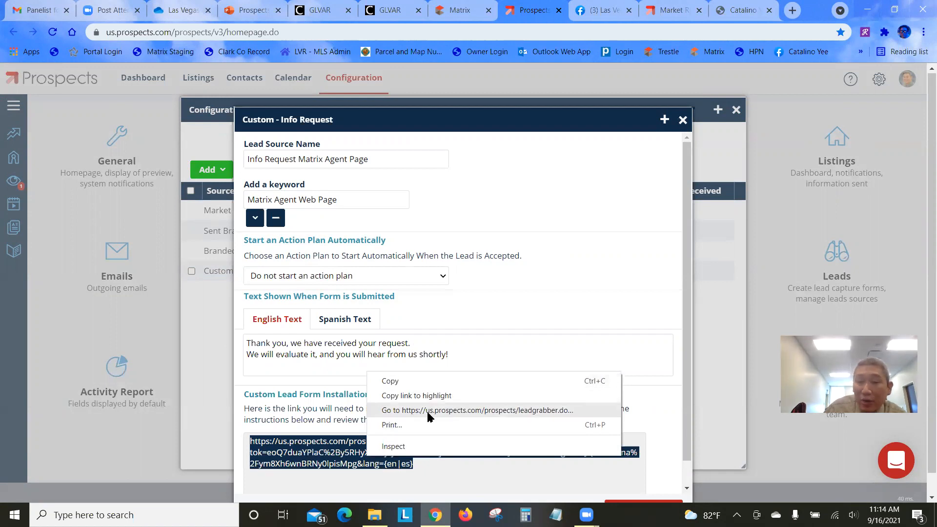
# Open the form link in a new tab, test its Last Name and Message fields, then return to Prospects
pyautogui.click(479, 412)
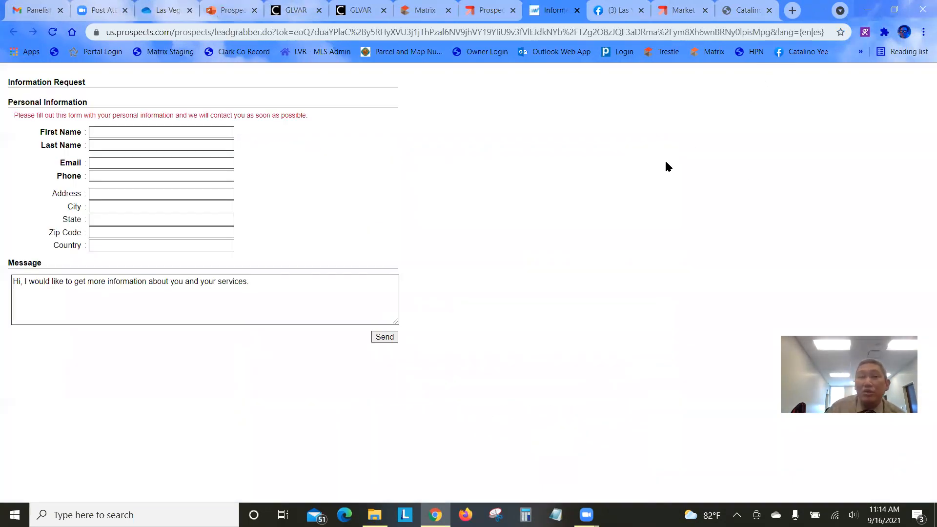
pyautogui.click(152, 140)
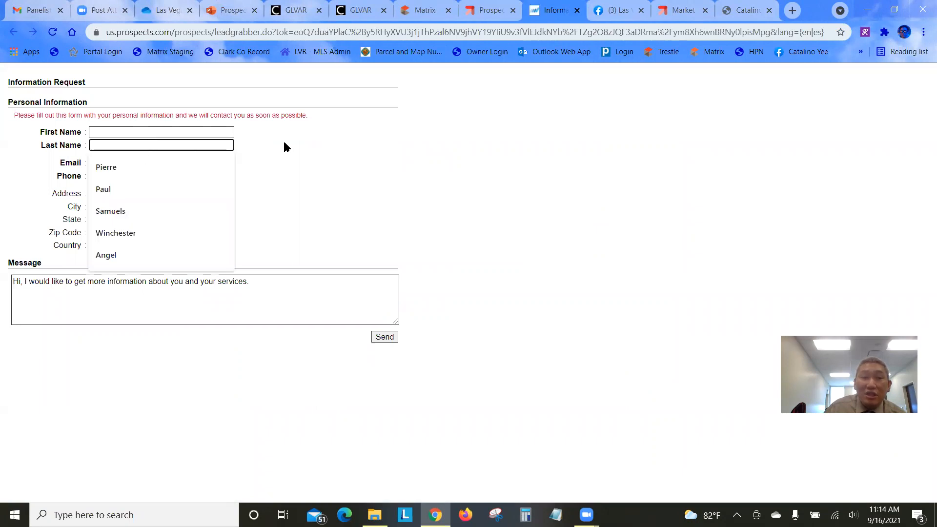
pyautogui.click(285, 146)
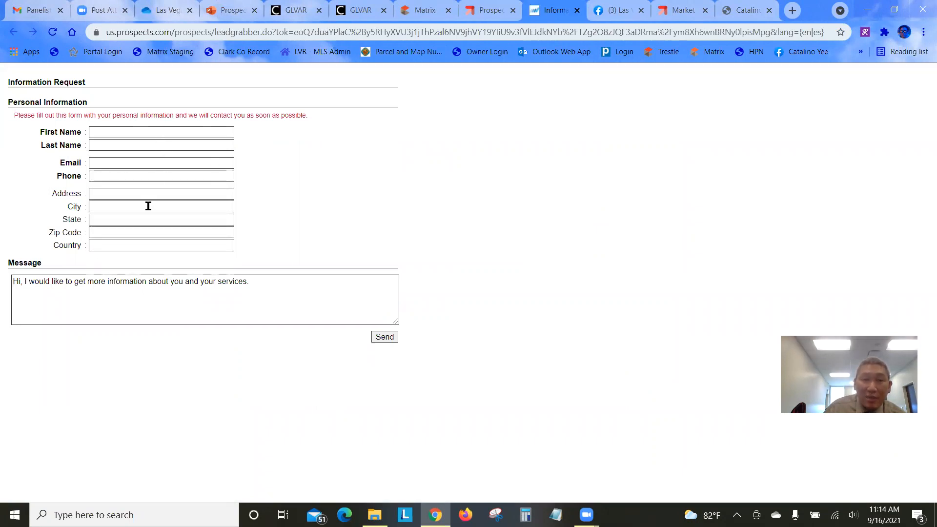
pyautogui.click(215, 298)
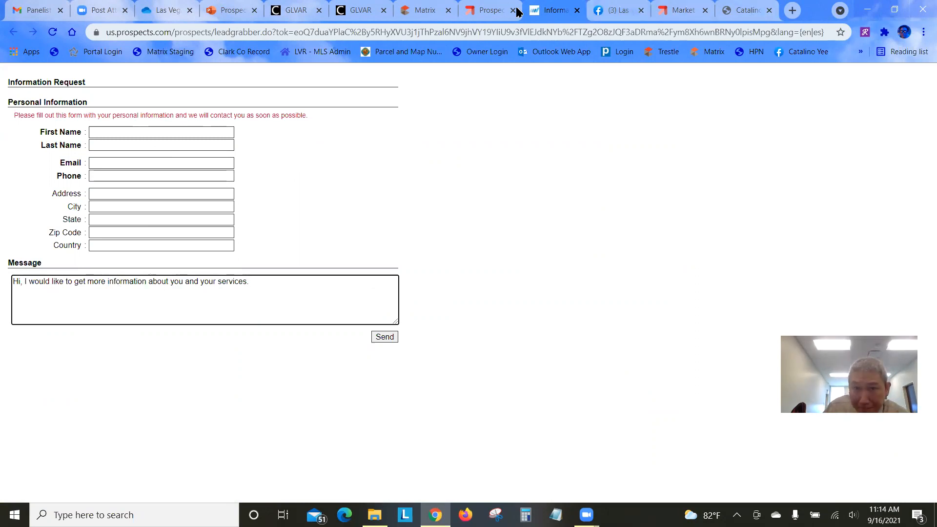
pyautogui.click(477, 12)
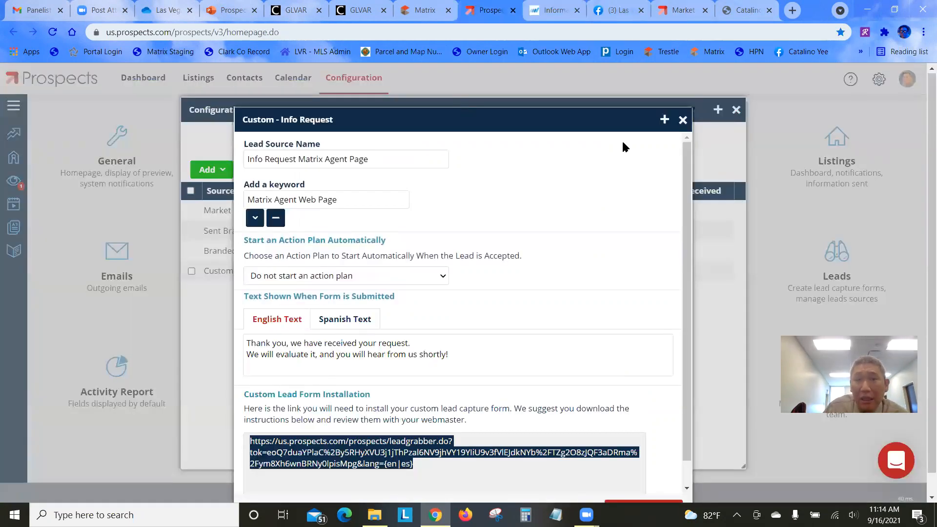
# Close the Info Request settings and add a Custom Buyers lead form named 'Buyer Lead'
pyautogui.click(683, 120)
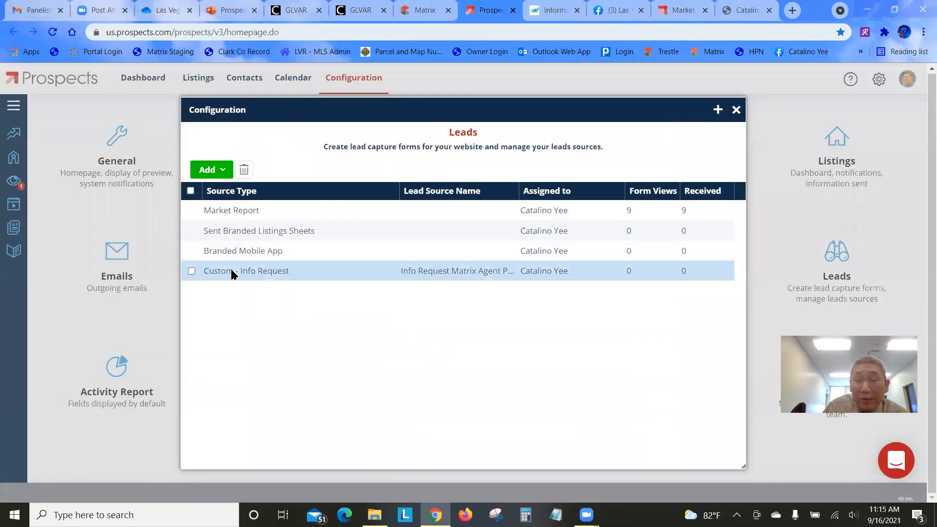
pyautogui.click(216, 172)
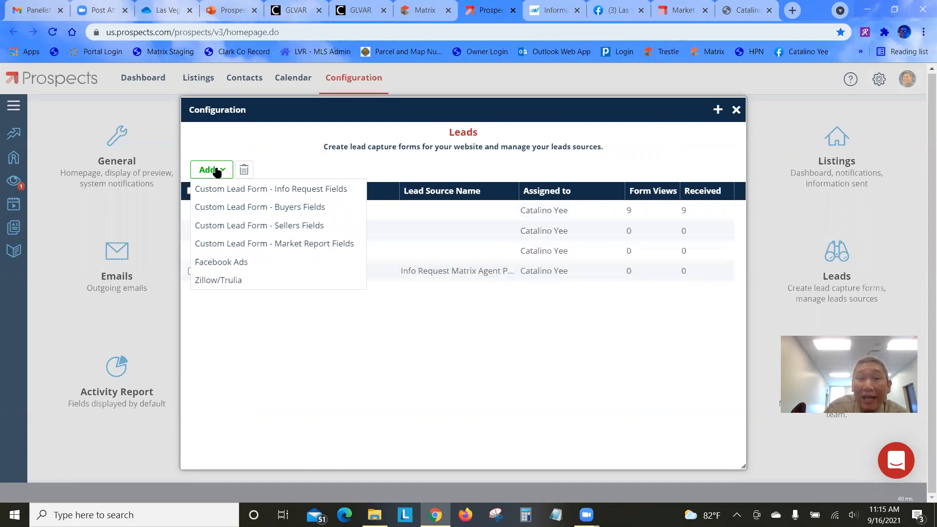
pyautogui.click(248, 218)
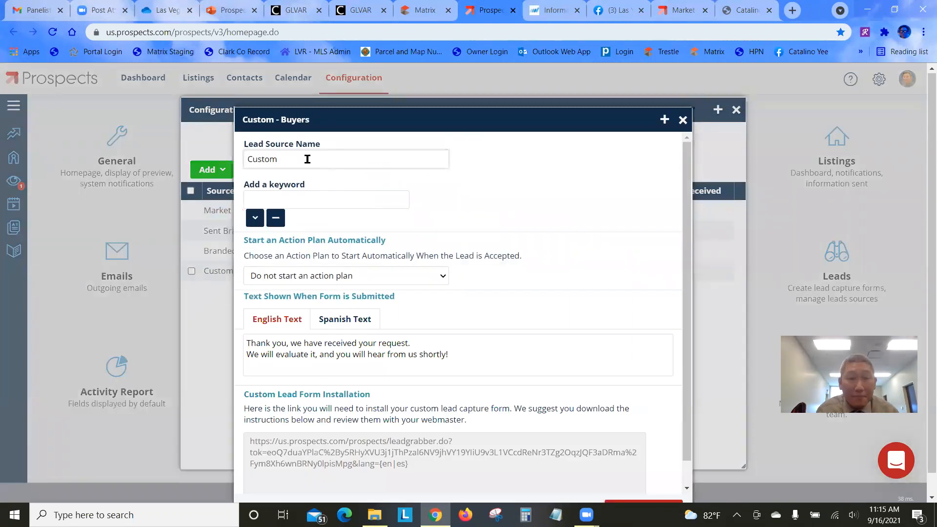
pyautogui.moveTo(307, 159); pyautogui.dragTo(170, 169)
pyautogui.write('Buy')
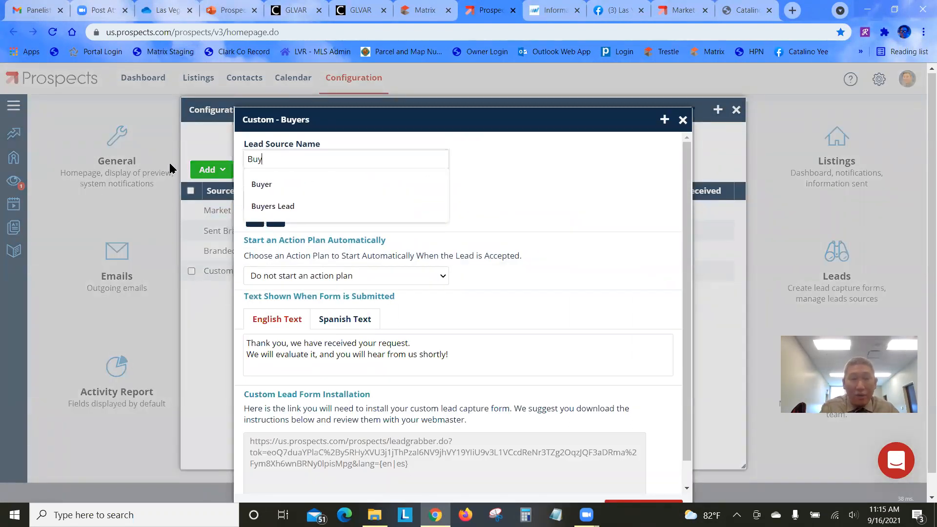
pyautogui.write('er Lead')
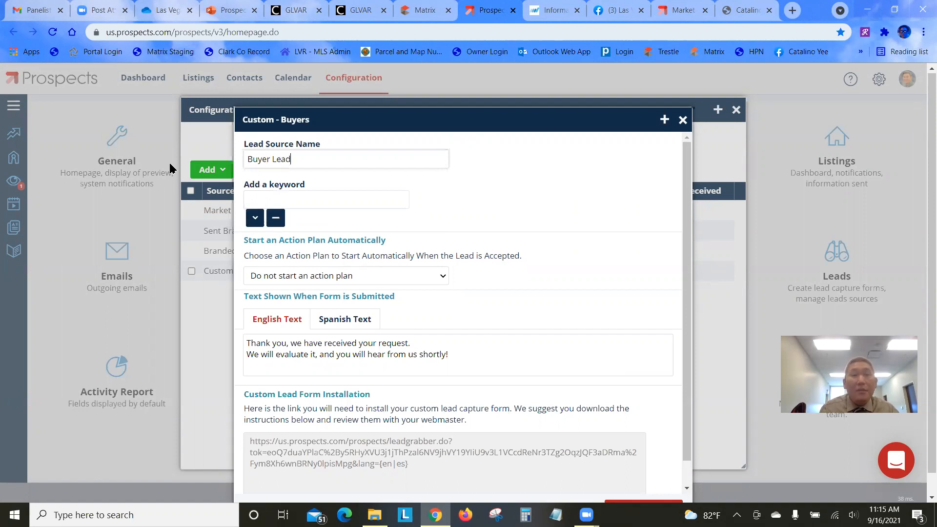
# Enter the keyword 'Matrix Buyer Lead' and save the Buyers form
pyautogui.click(363, 199)
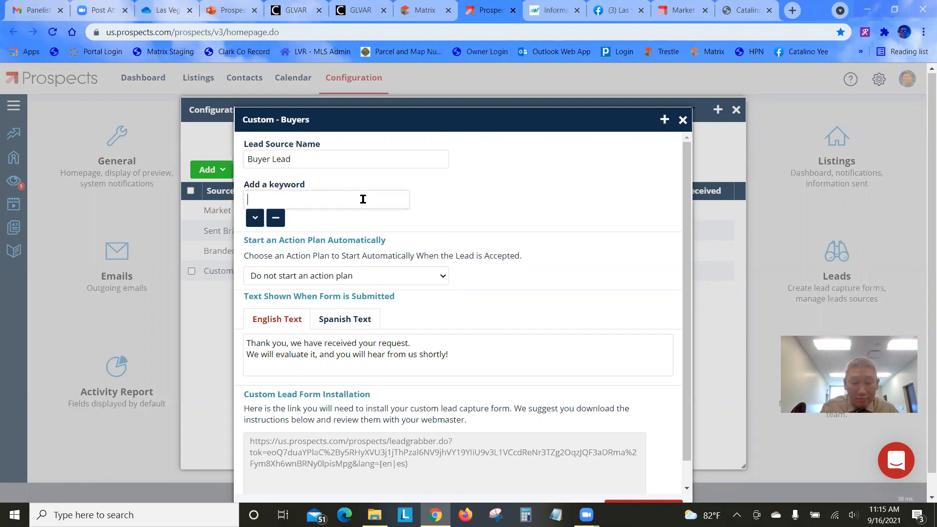
pyautogui.write('Matr')
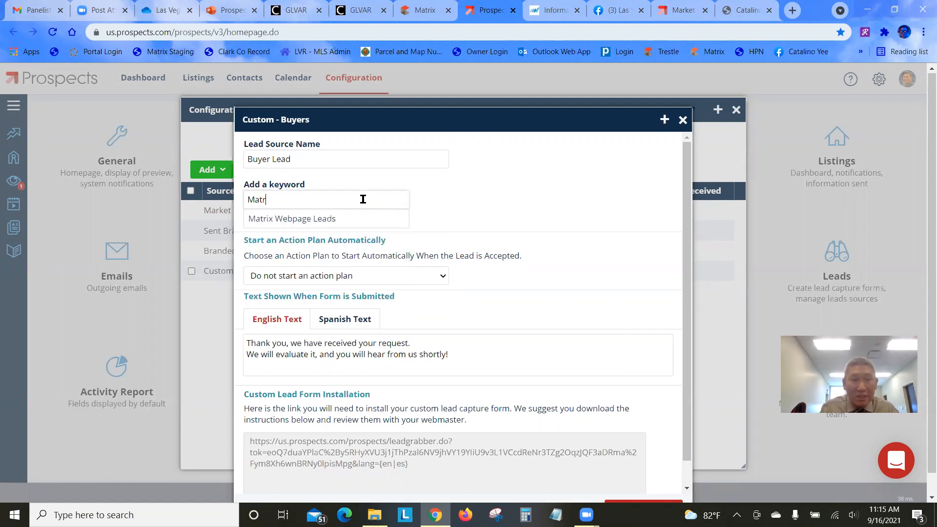
pyautogui.write('ix b')
pyautogui.press('Return')
pyautogui.write('Buyer Lead')
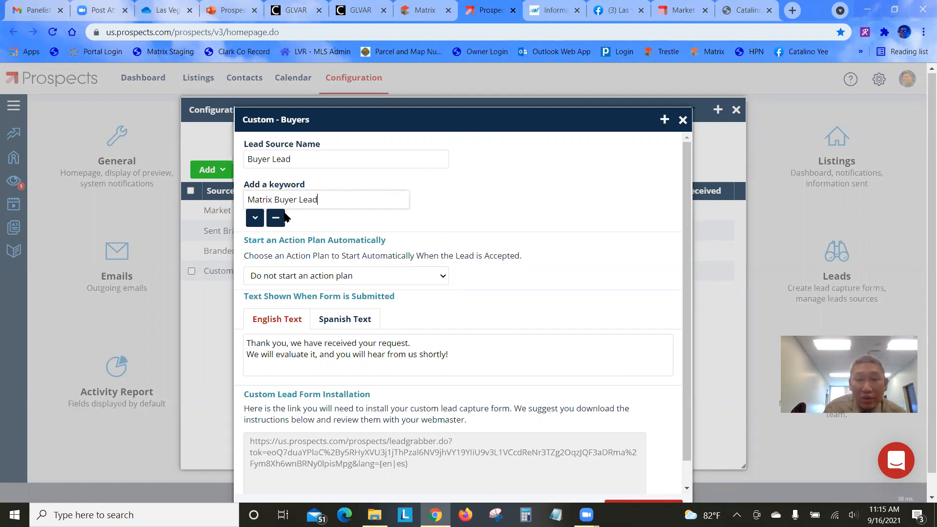
pyautogui.scroll(-2, 371, 292)
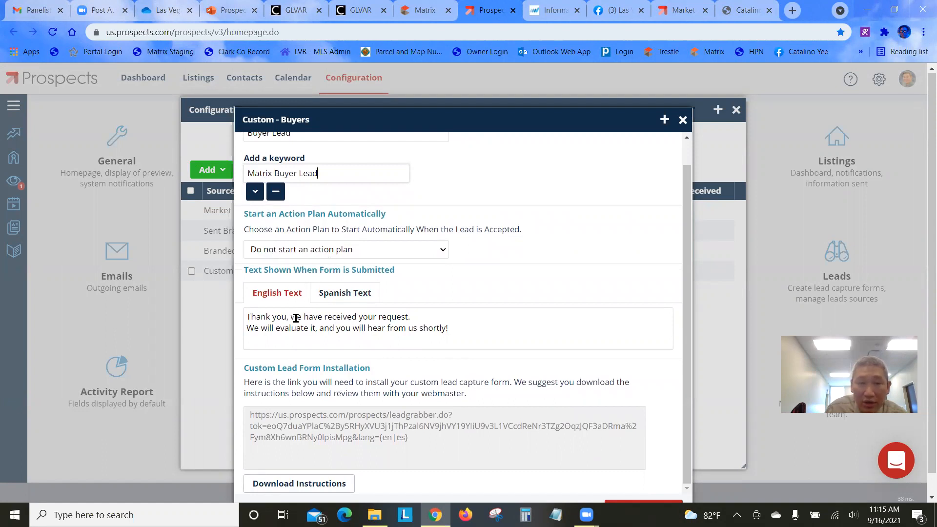
pyautogui.moveTo(482, 339); pyautogui.dragTo(256, 307)
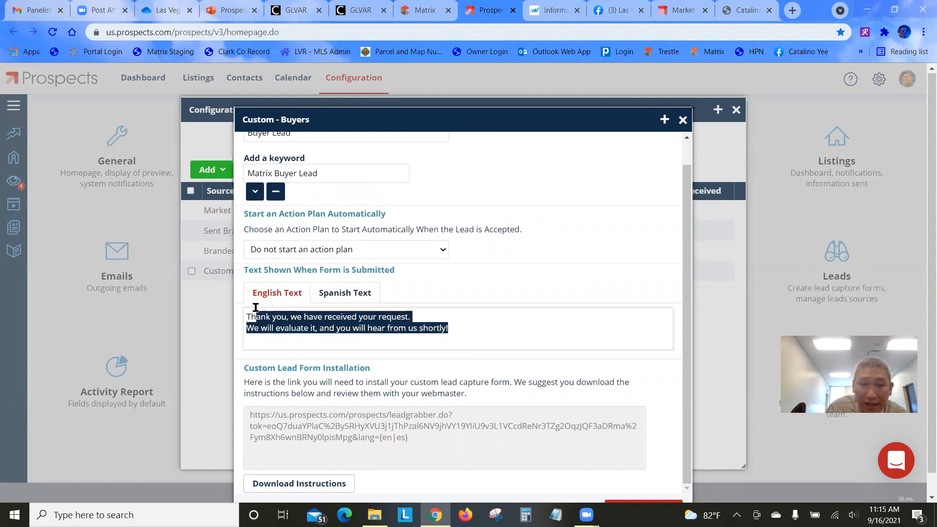
pyautogui.scroll(-1, 459, 329)
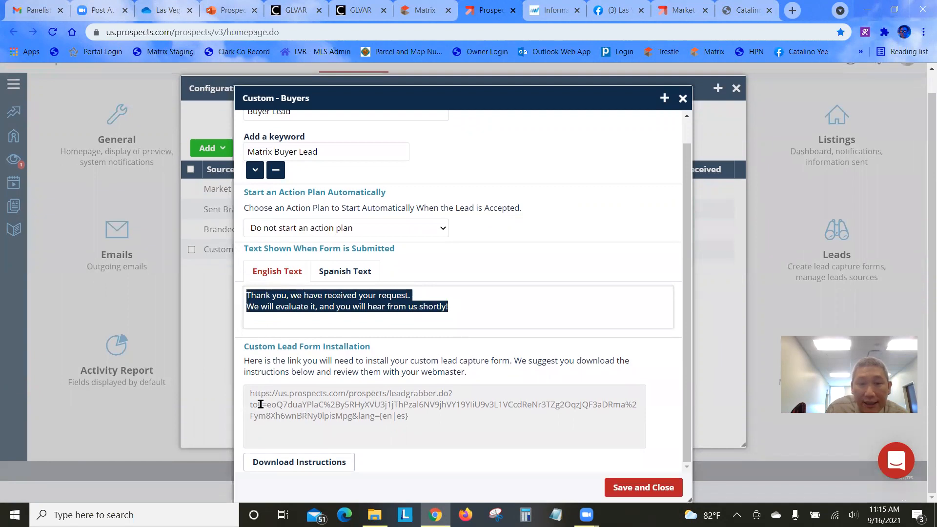
pyautogui.click(622, 488)
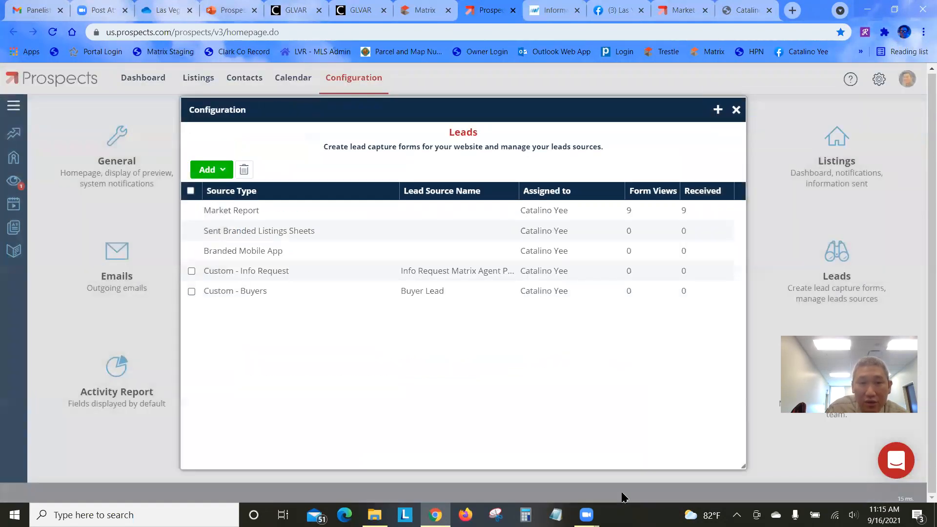
# Open the Custom - Buyers source and launch its installation link in a new tab
pyautogui.click(274, 293)
pyautogui.scroll(-1, 476, 396)
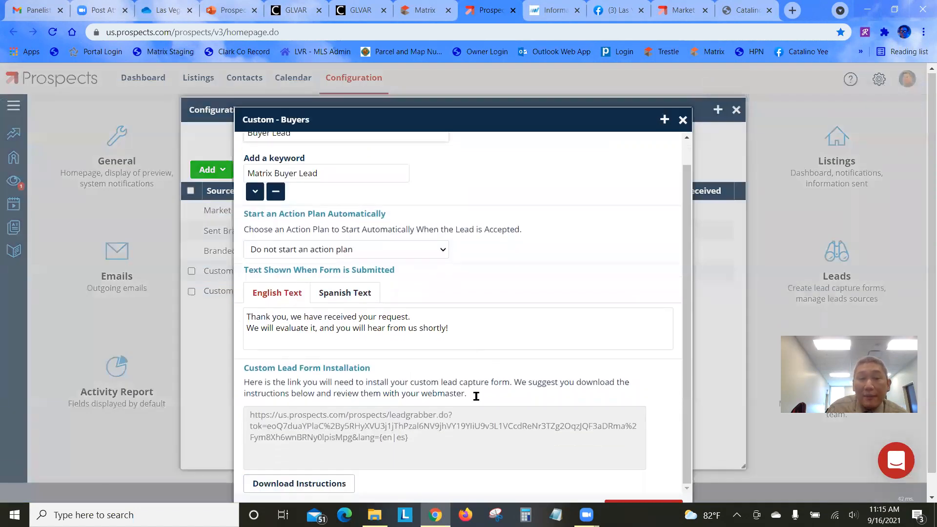
pyautogui.moveTo(421, 438); pyautogui.dragTo(244, 413)
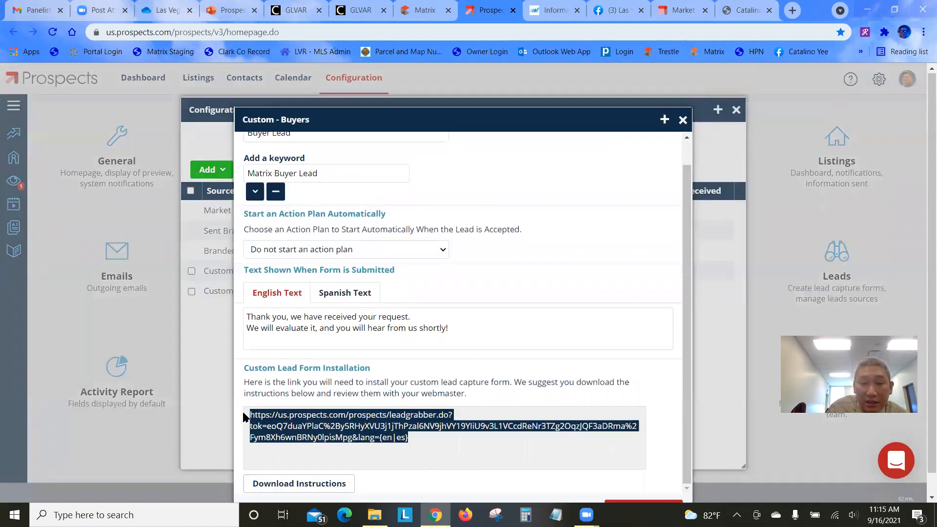
pyautogui.rightClick(321, 430)
pyautogui.click(415, 383)
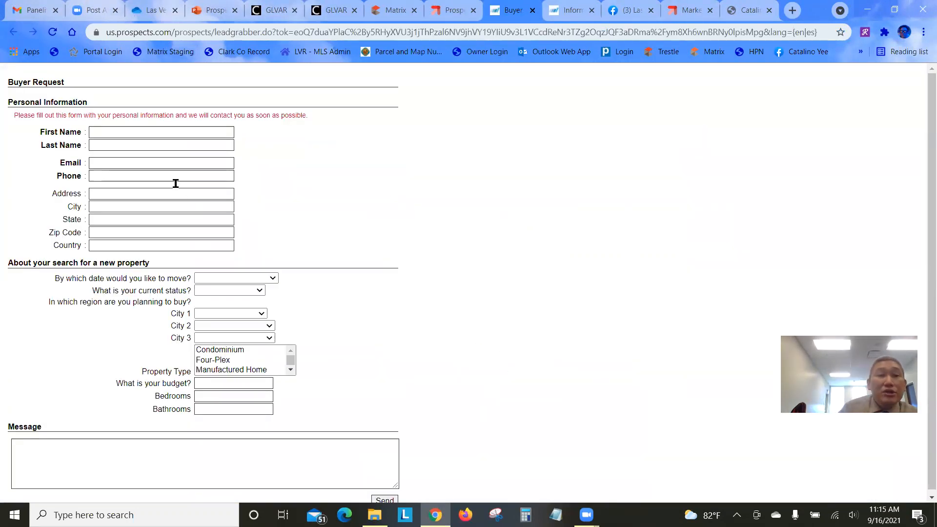
# Check the Buyer Request form's move-date, current status and City 1 dropdown choices
pyautogui.click(169, 136)
pyautogui.click(313, 187)
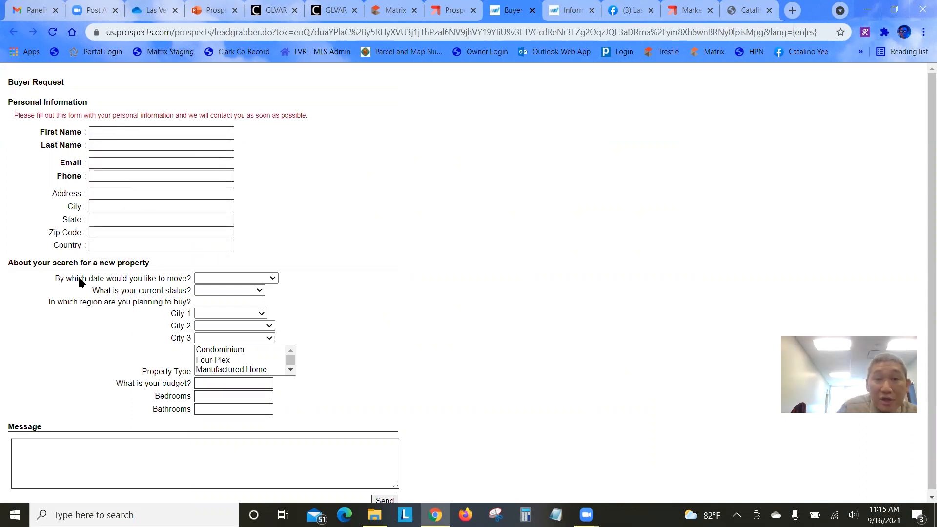
pyautogui.click(231, 279)
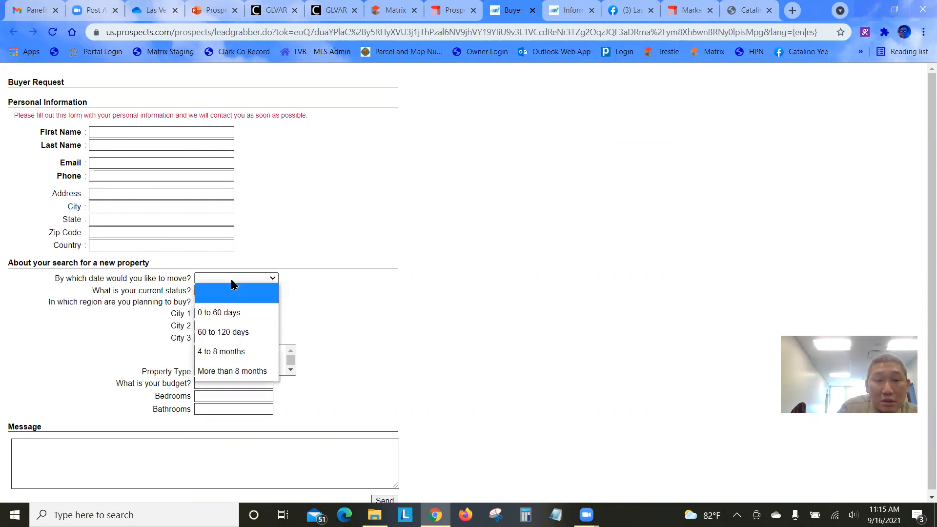
pyautogui.click(314, 320)
pyautogui.click(258, 291)
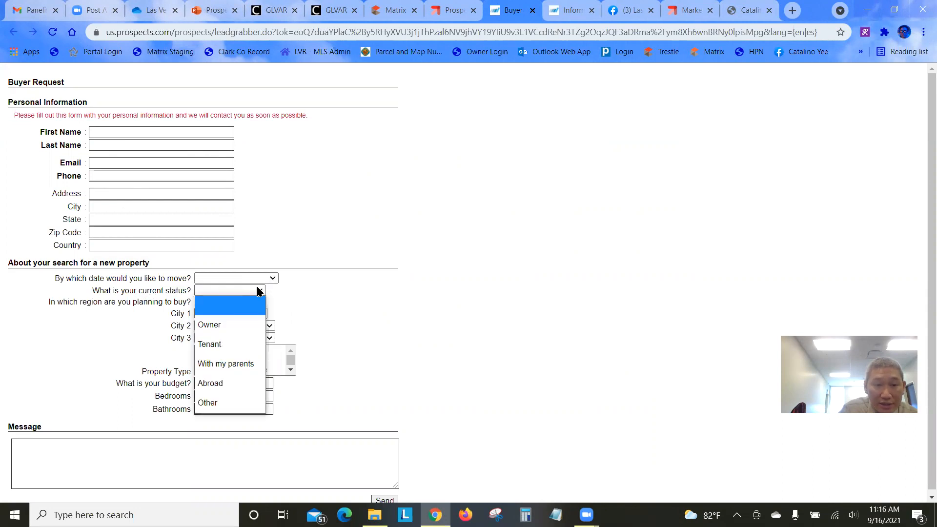
pyautogui.click(361, 310)
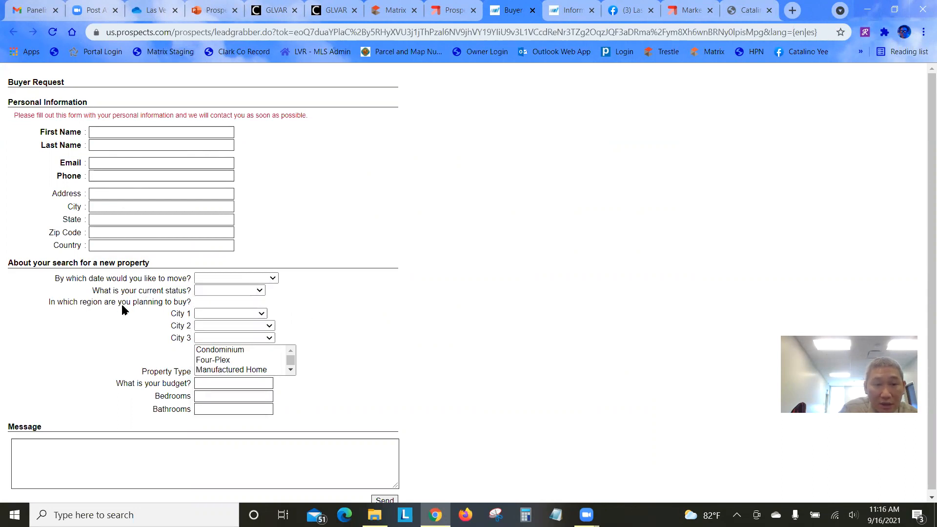
pyautogui.click(262, 315)
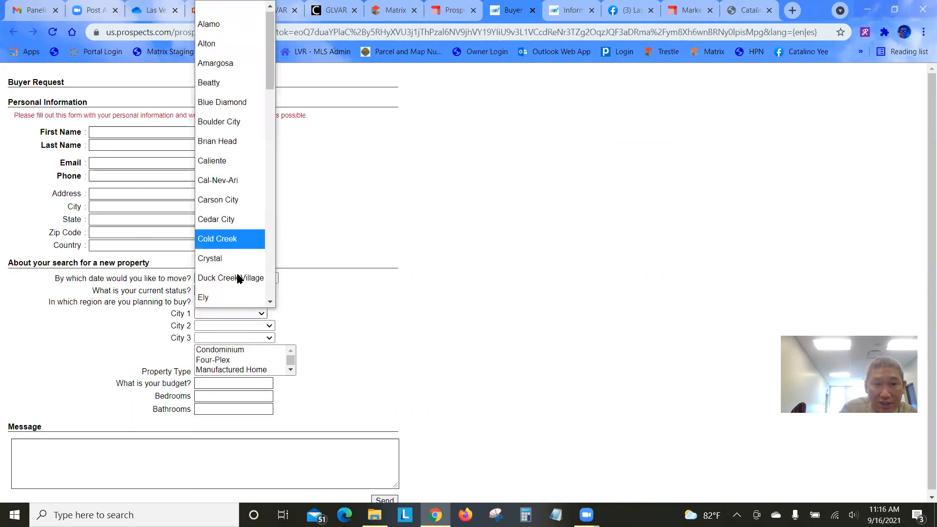
pyautogui.click(372, 303)
pyautogui.scroll(-1, 293, 351)
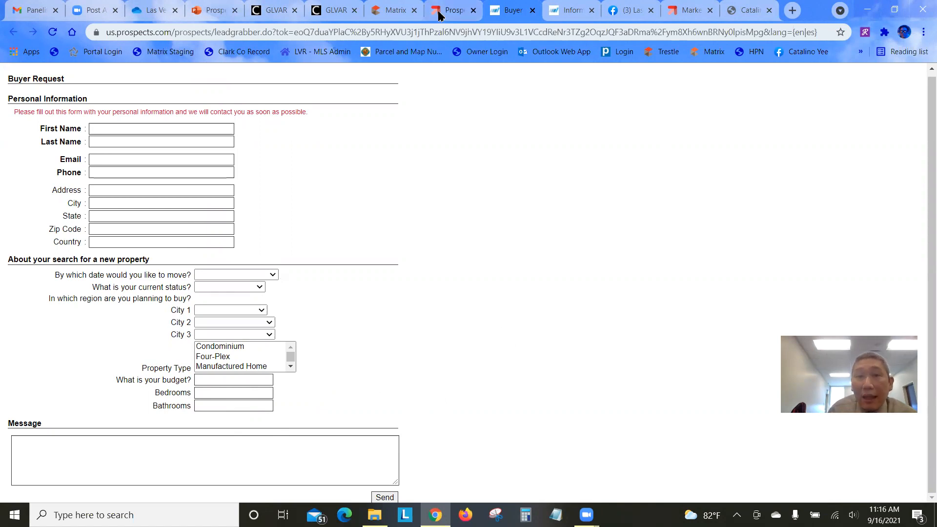
# Close the Buyer Request and Information Request preview tabs and the Buyers settings
pyautogui.click(532, 10)
pyautogui.click(532, 11)
pyautogui.click(684, 121)
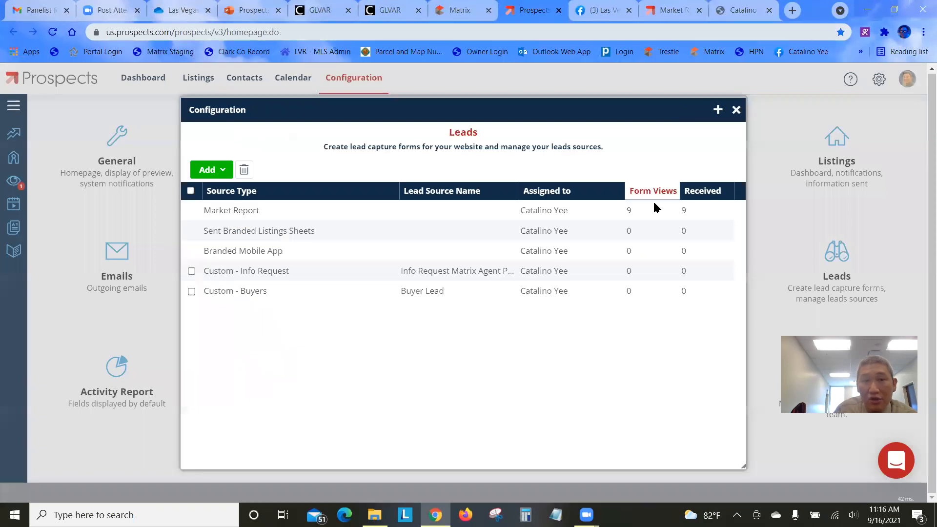
# Add a Custom Sellers lead form named 'Matrix Seller Lead'
pyautogui.click(217, 169)
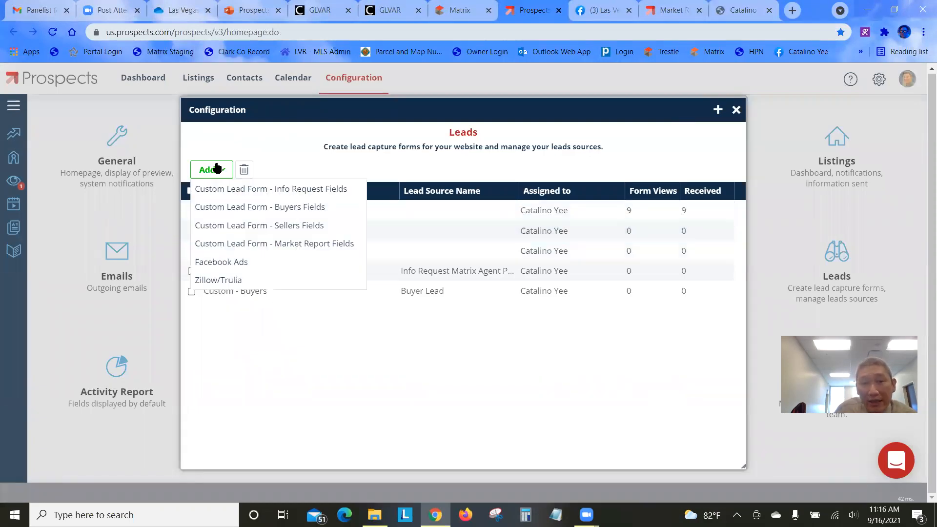
pyautogui.click(229, 230)
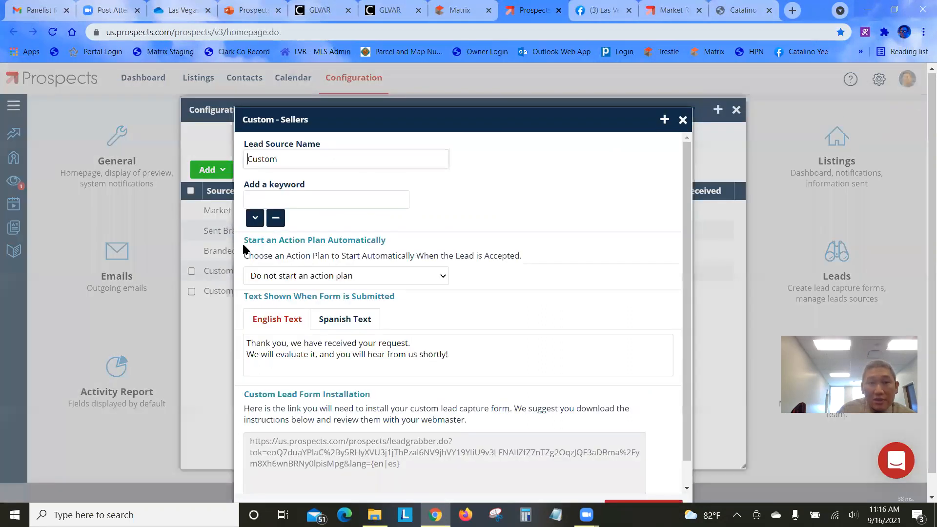
pyautogui.moveTo(284, 161); pyautogui.dragTo(171, 168)
pyautogui.write('Mati')
pyautogui.press('BackSpace')
pyautogui.write('ri')
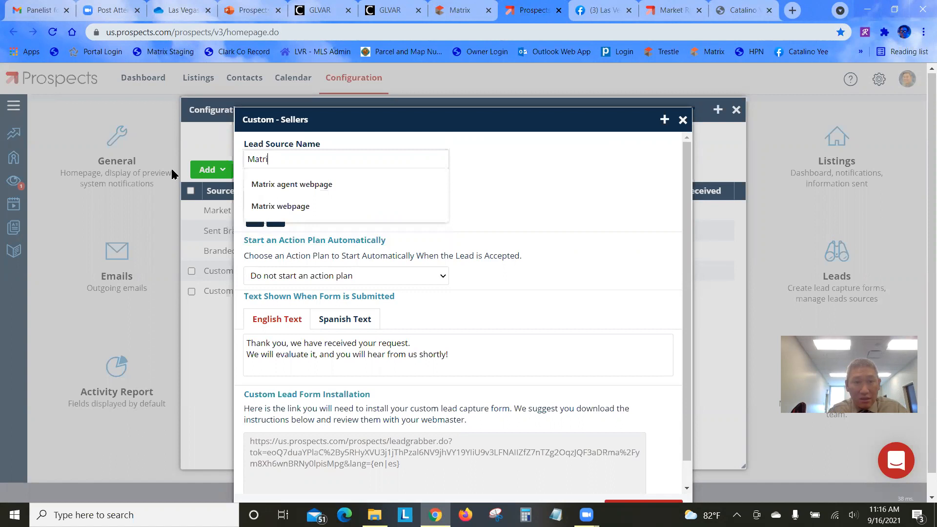
pyautogui.write('x Selle')
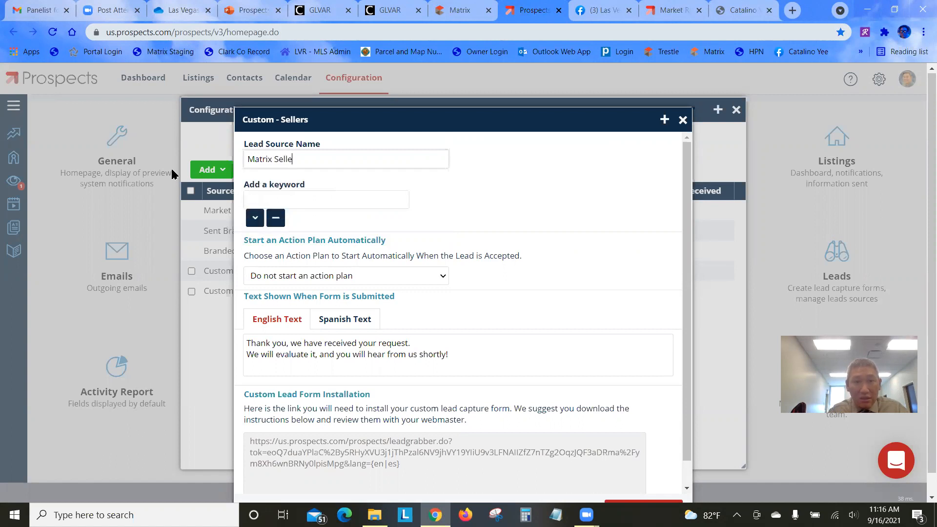
pyautogui.write('r Lead')
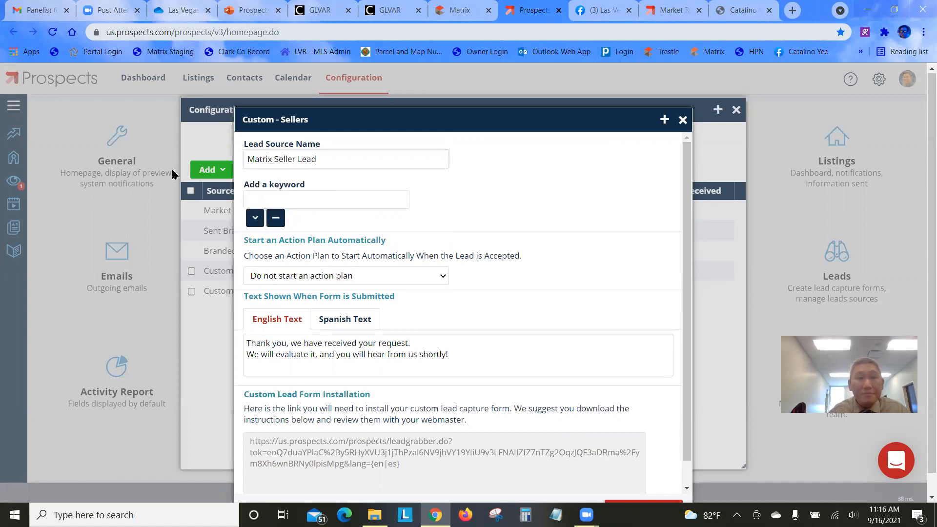
# Enter the Matrix Seller Lead keyword and save the Sellers form
pyautogui.click(304, 197)
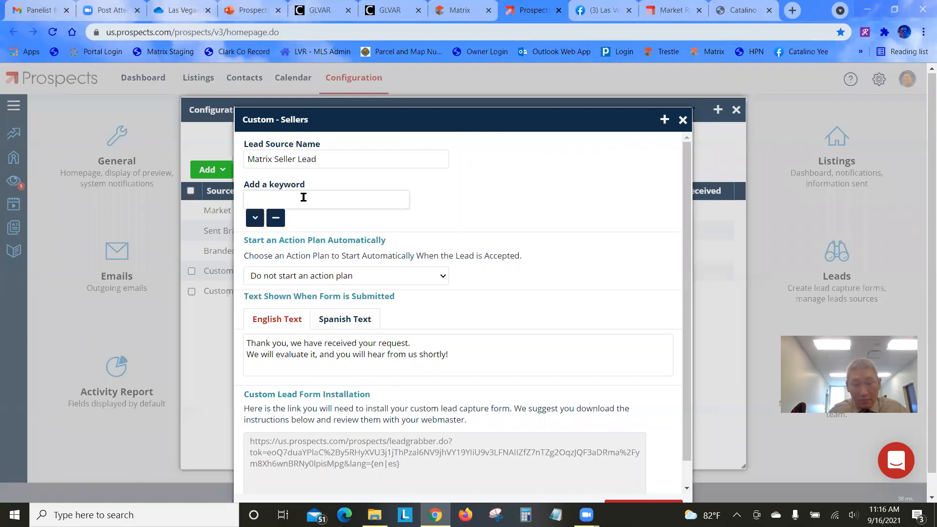
pyautogui.write('Matr')
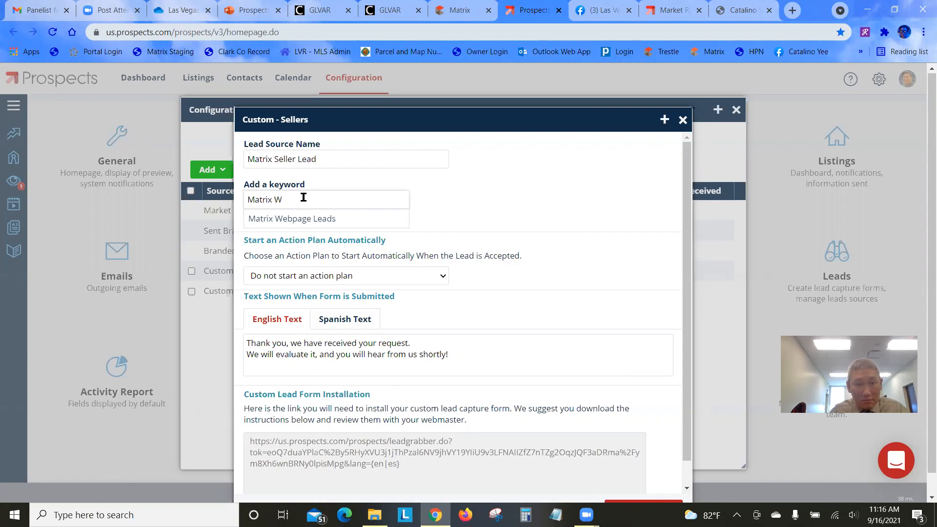
pyautogui.write('ix Seller Lead')
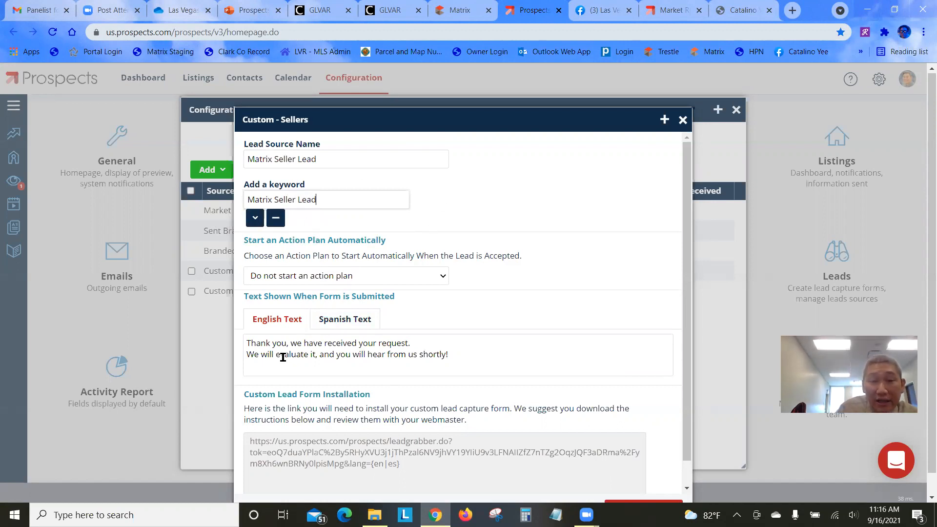
pyautogui.scroll(-1, 483, 371)
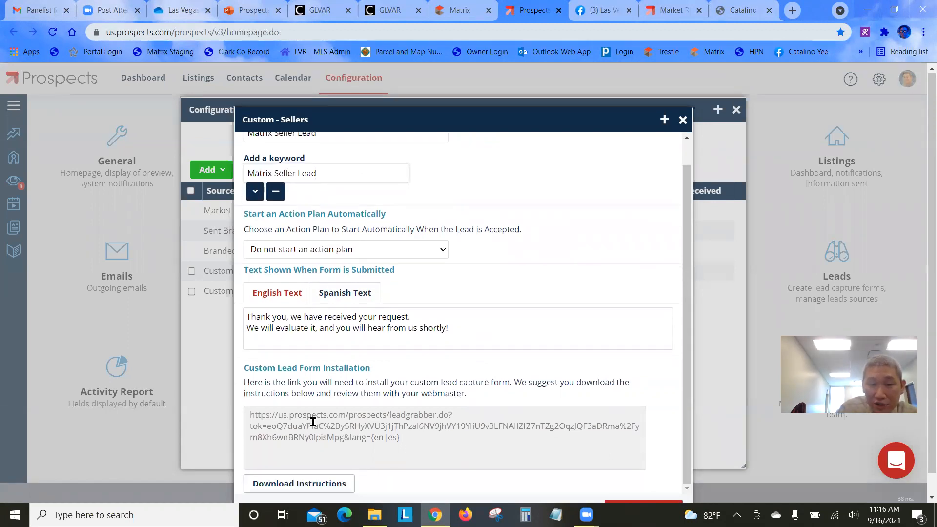
pyautogui.scroll(-1, 534, 119)
pyautogui.click(631, 481)
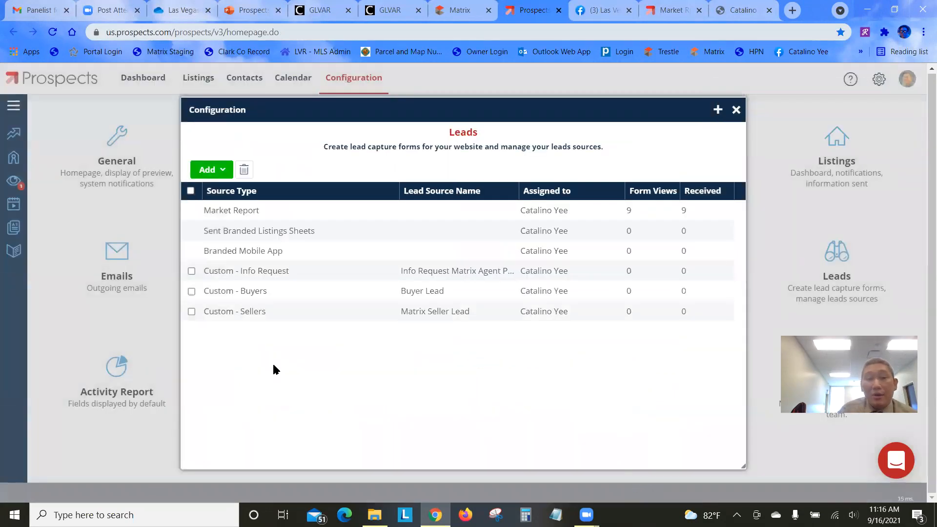
# Reopen the Custom - Sellers source and open its installation link in a new tab
pyautogui.doubleClick(263, 315)
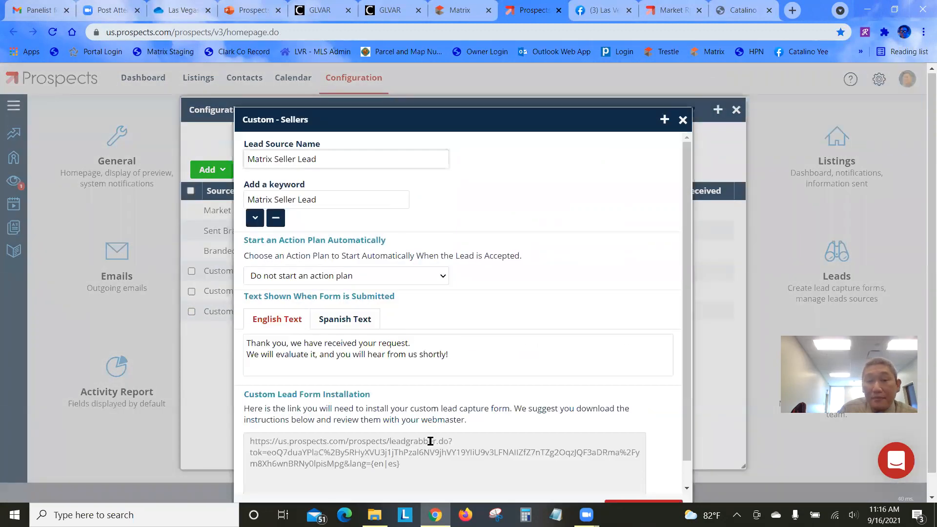
pyautogui.moveTo(400, 464); pyautogui.dragTo(247, 438)
pyautogui.rightClick(340, 457)
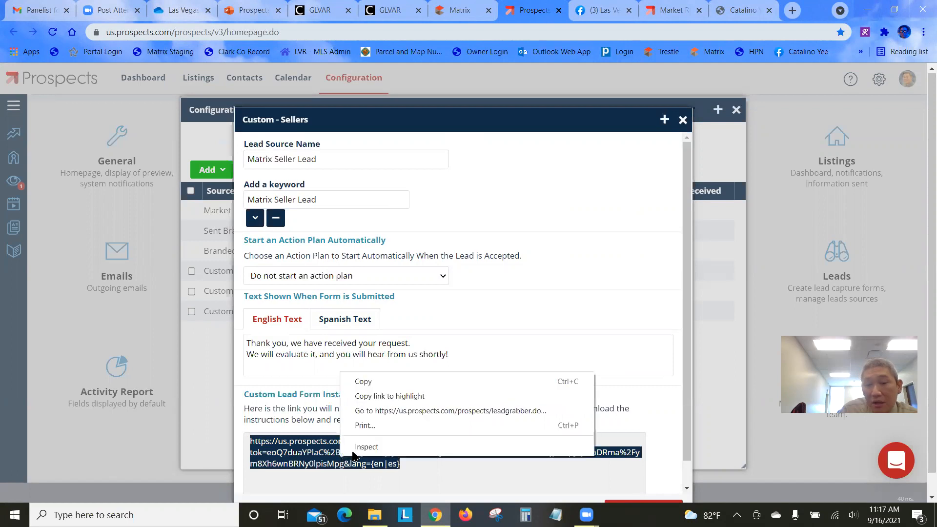
pyautogui.click(392, 411)
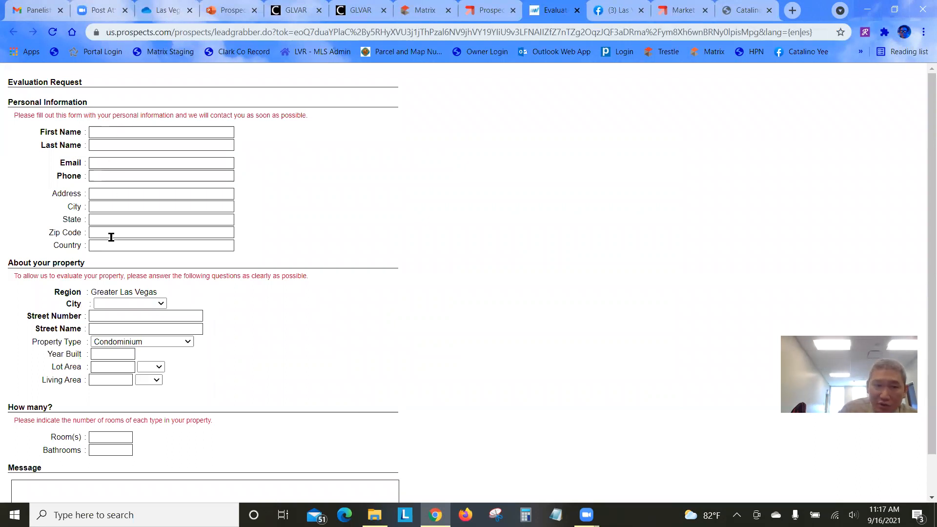
# Check the Evaluation Request form's City and Property Type dropdowns, leaving Condominium
pyautogui.scroll(-1, 257, 314)
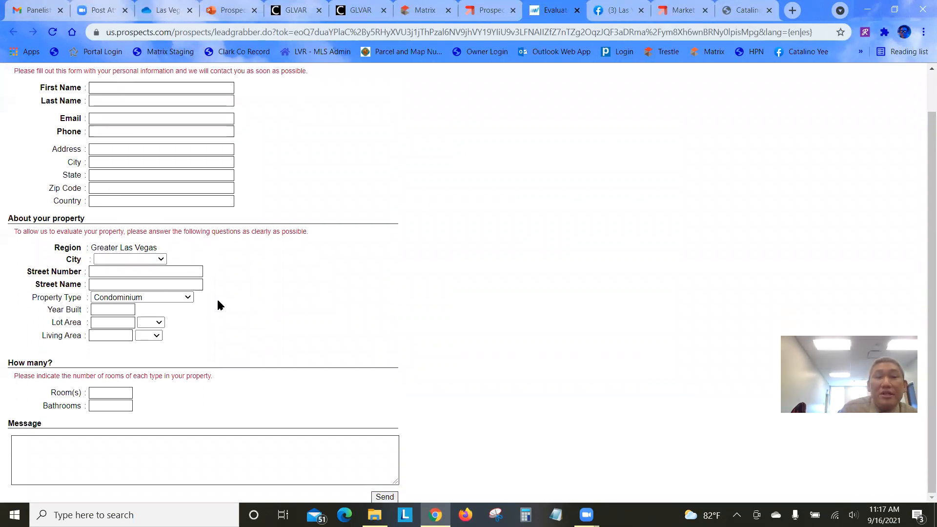
pyautogui.moveTo(14, 219); pyautogui.dragTo(101, 230)
pyautogui.click(138, 228)
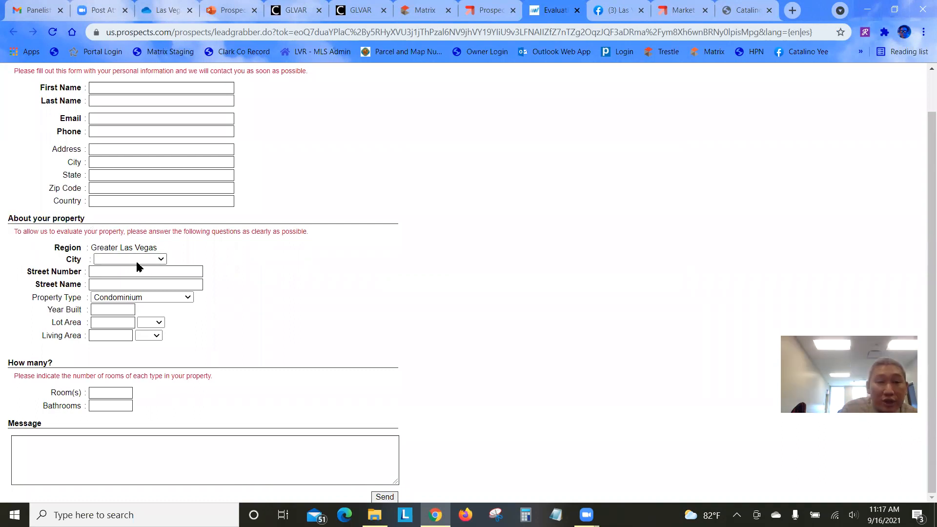
pyautogui.click(139, 261)
pyautogui.click(301, 291)
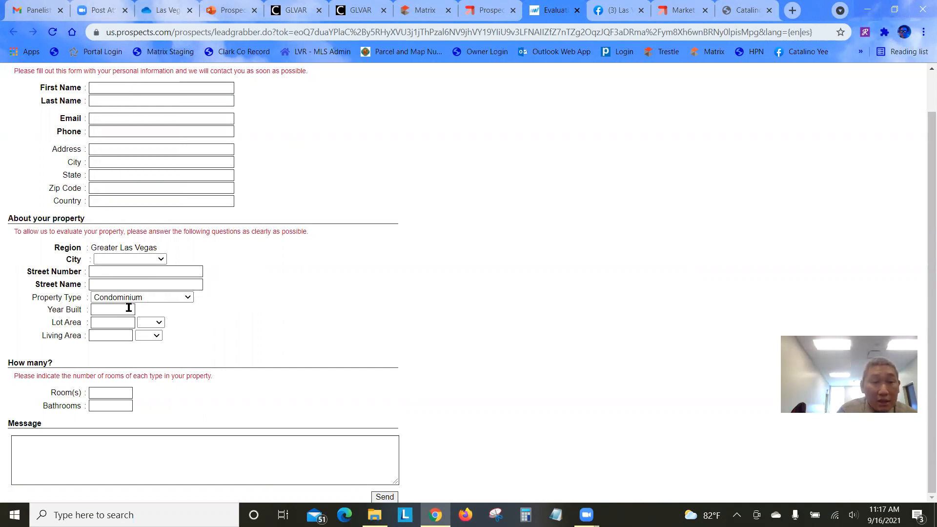
pyautogui.click(147, 299)
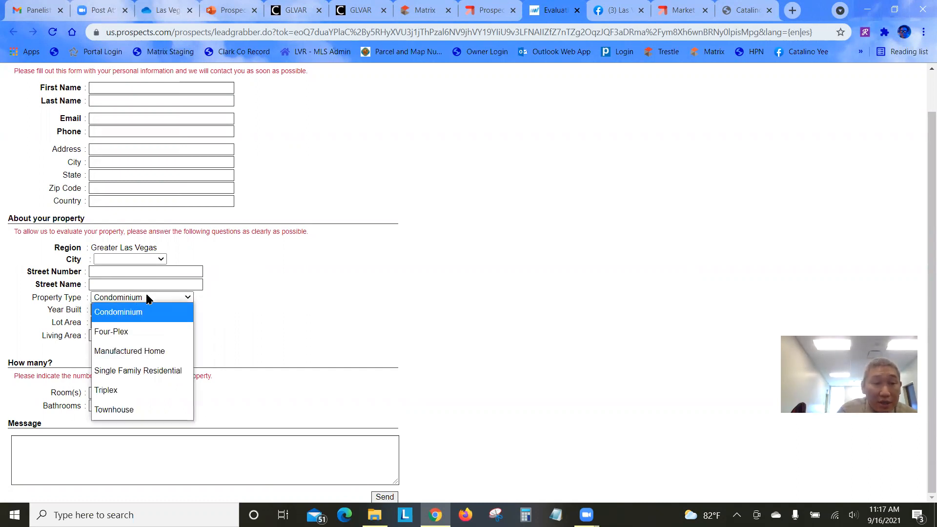
pyautogui.click(264, 339)
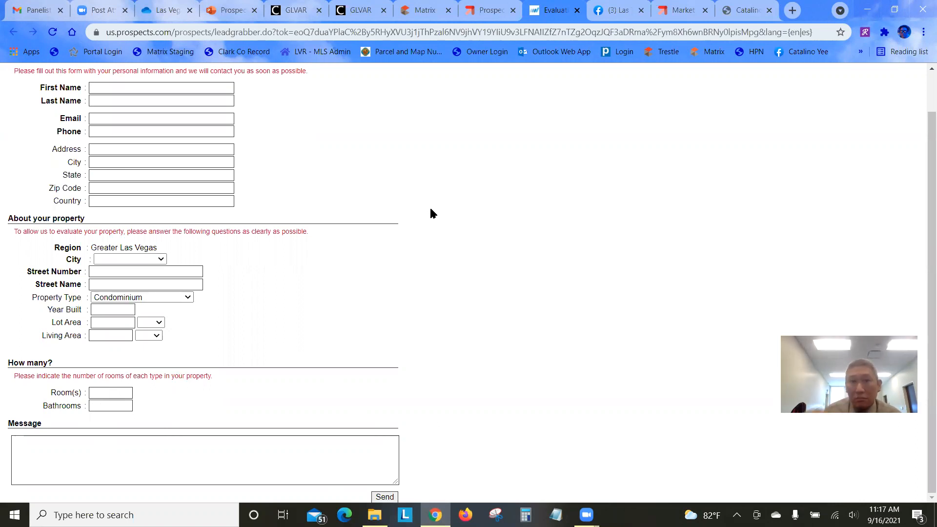
# Copy the Evaluation Request page's web address for use on the Facebook page
pyautogui.scroll(1, 268, 182)
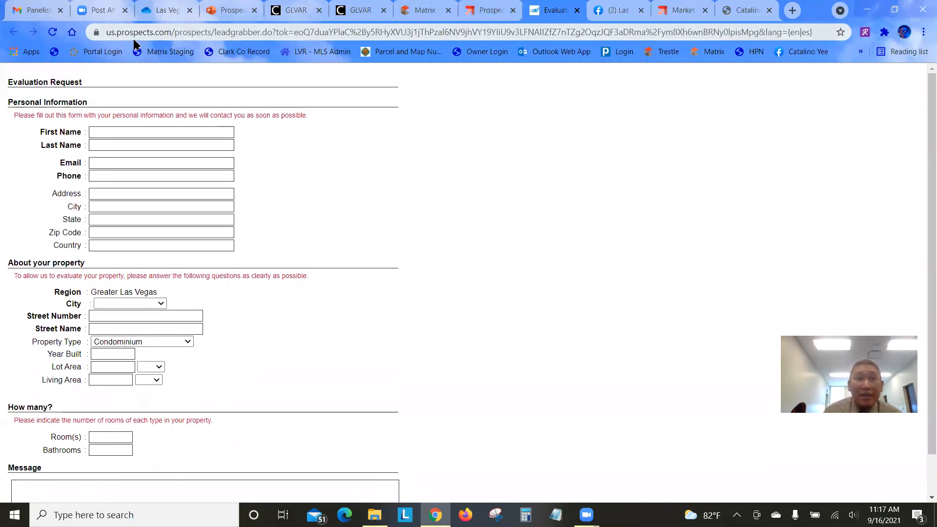
pyautogui.click(140, 39)
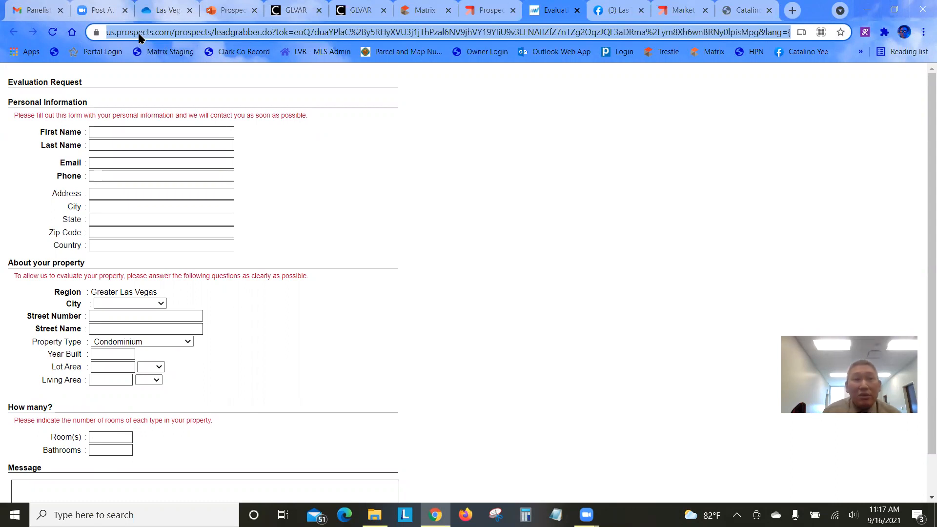
pyautogui.rightClick(138, 33)
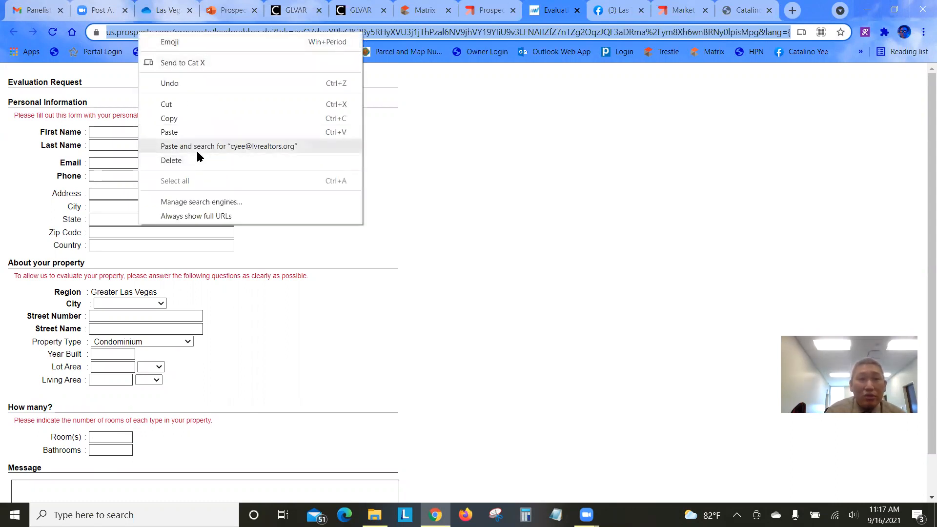
pyautogui.click(198, 117)
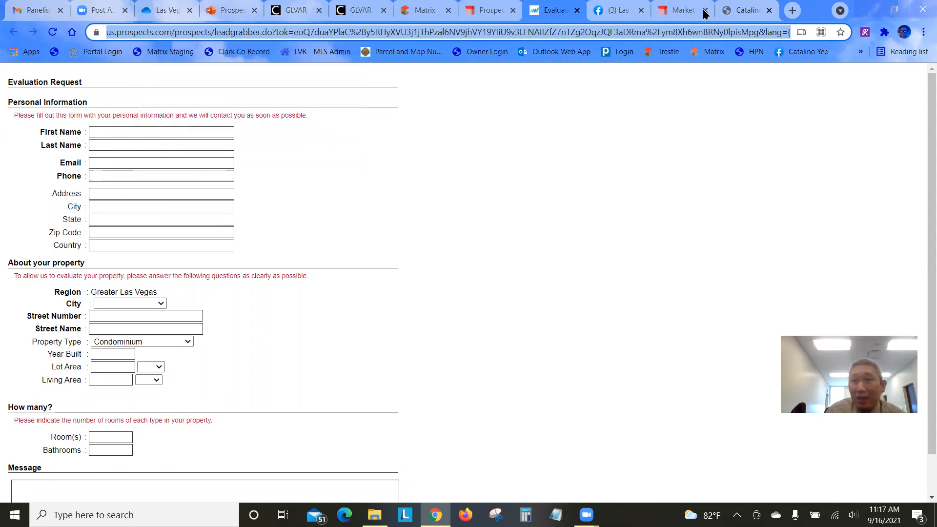
pyautogui.click(614, 12)
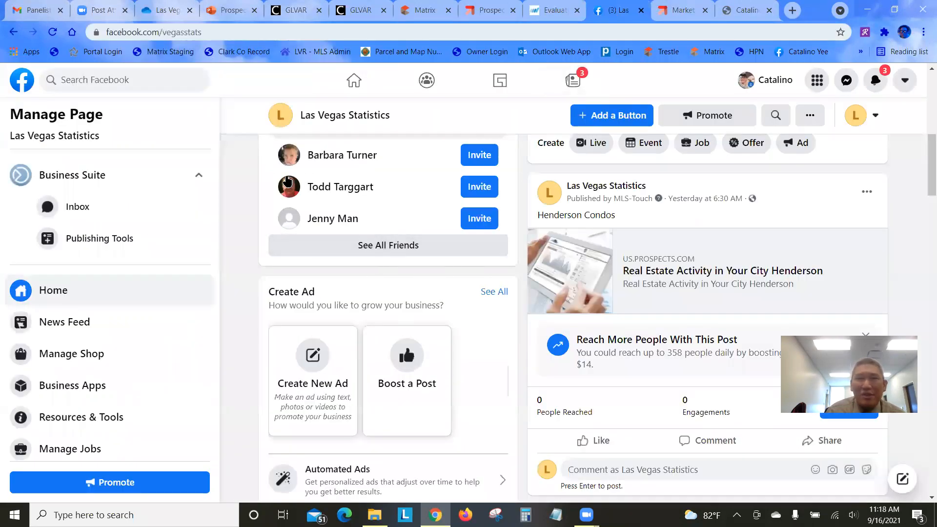
# Publish a Las Vegas Statistics page post containing the pasted form link
pyautogui.scroll(8, 662, 263)
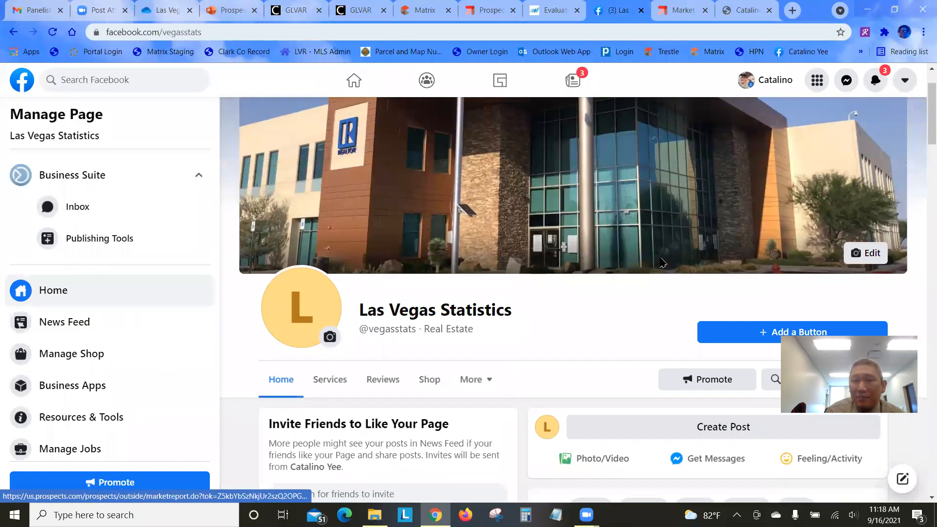
pyautogui.scroll(-4, 662, 262)
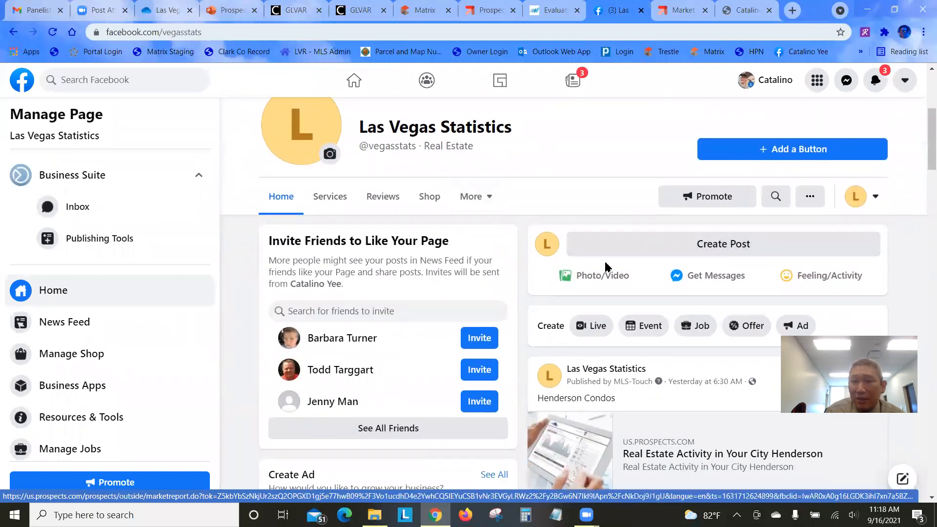
pyautogui.scroll(-1, 669, 251)
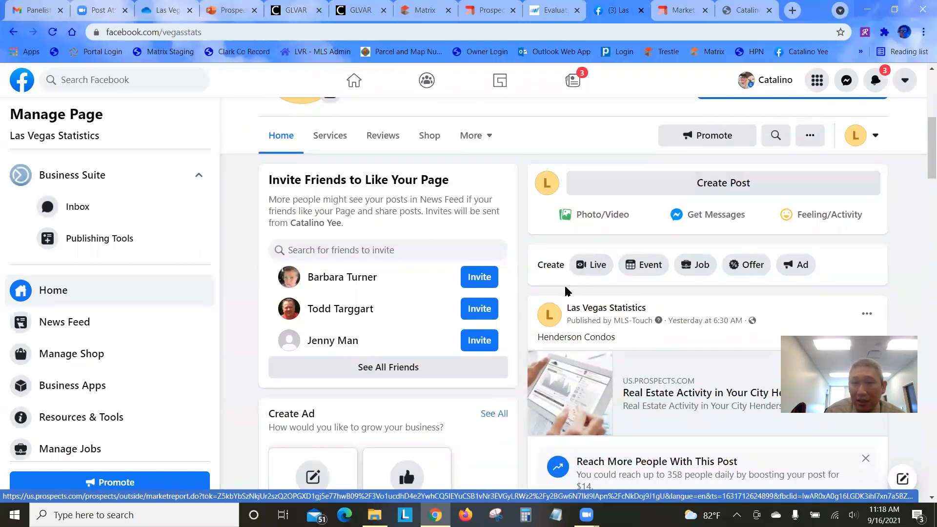
pyautogui.scroll(-2, 608, 270)
pyautogui.scroll(2, 638, 266)
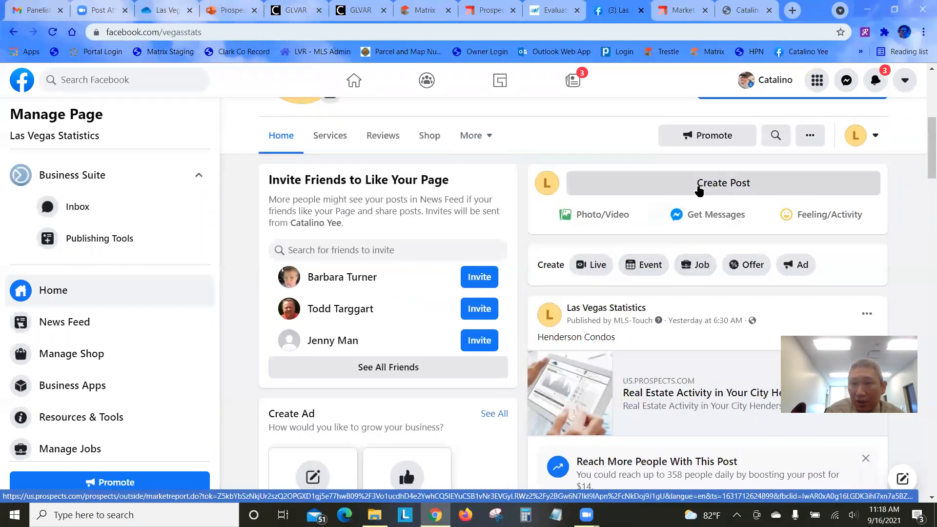
pyautogui.click(699, 190)
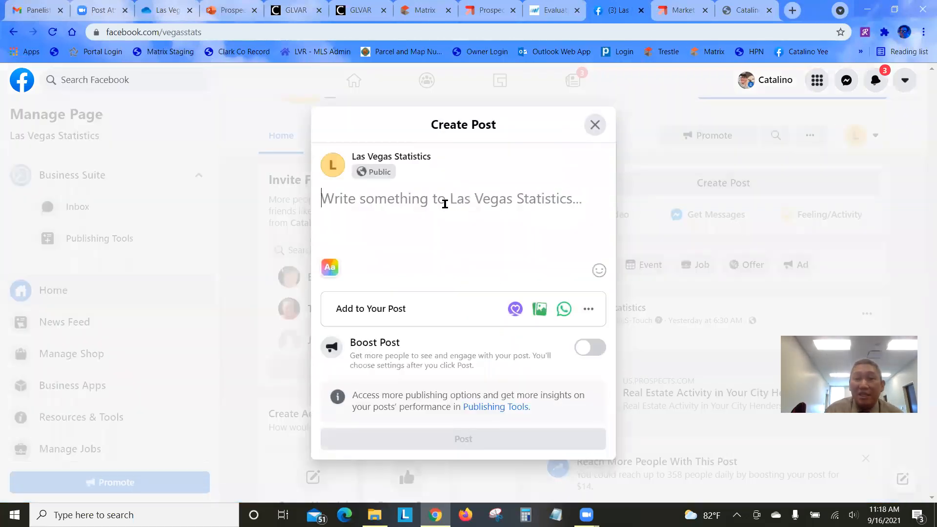
pyautogui.rightClick(445, 204)
pyautogui.click(468, 302)
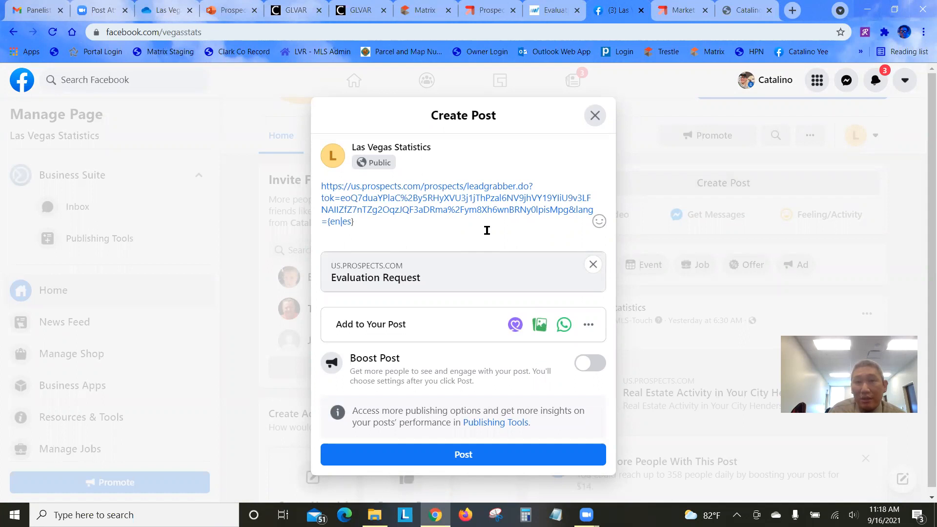
pyautogui.click(461, 456)
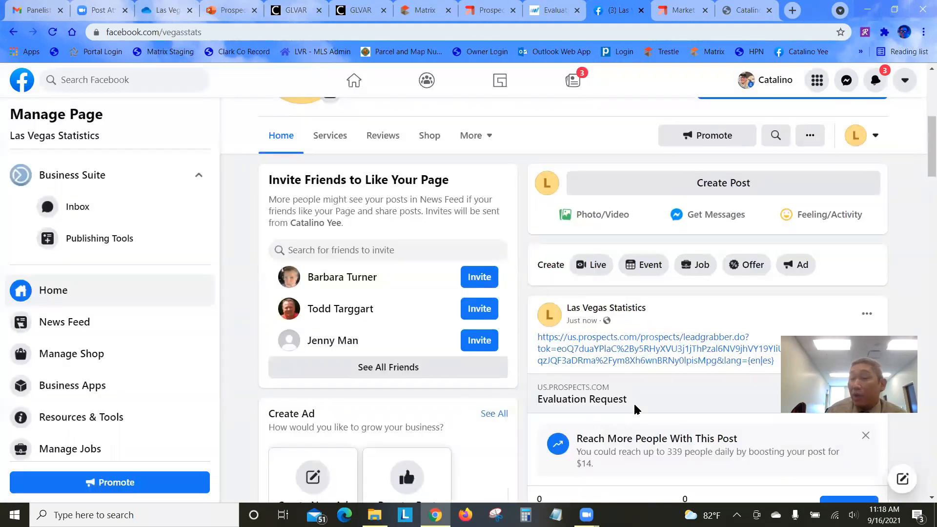
# Open the posted link to confirm the Evaluation Request form loads
pyautogui.scroll(-3, 706, 393)
pyautogui.scroll(-1, 747, 340)
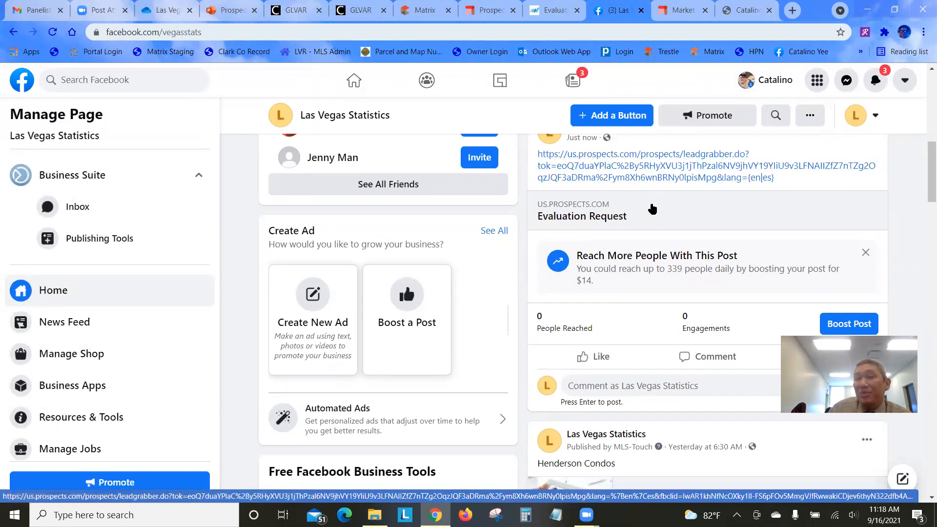
pyautogui.scroll(4, 660, 195)
pyautogui.click(654, 339)
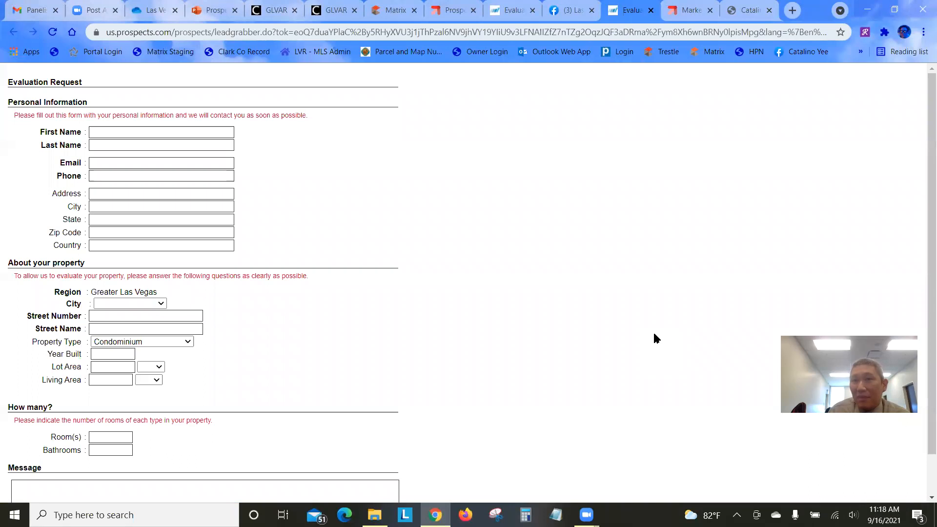
pyautogui.click(572, 7)
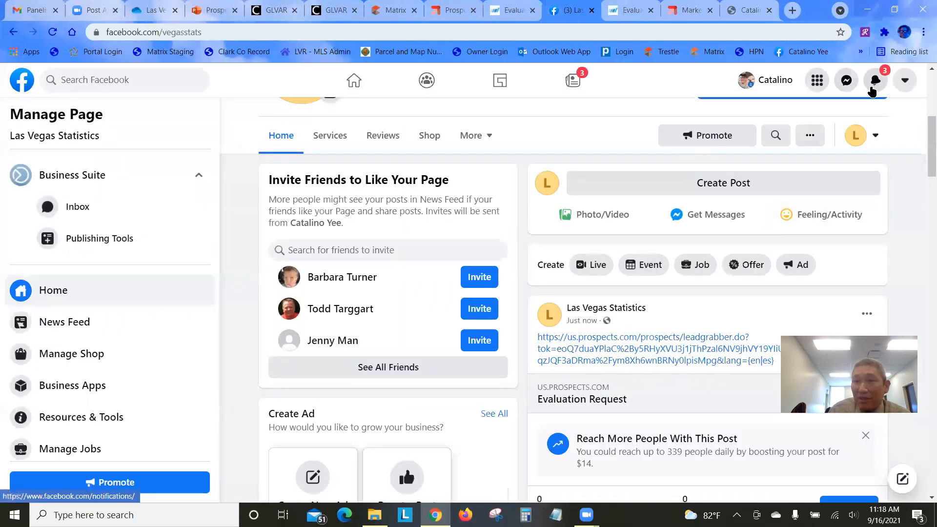
# Post the Evaluation Request form link on the personal home feed
pyautogui.click(765, 86)
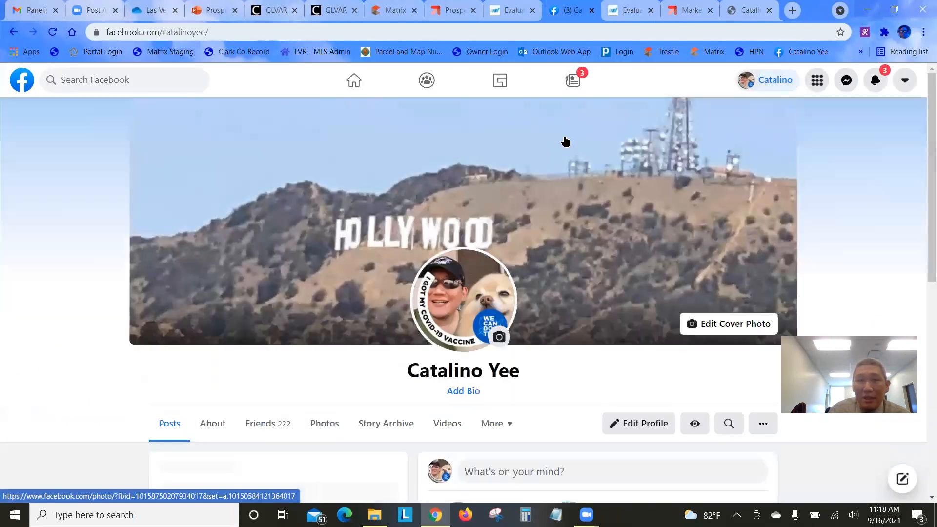
pyautogui.click(354, 80)
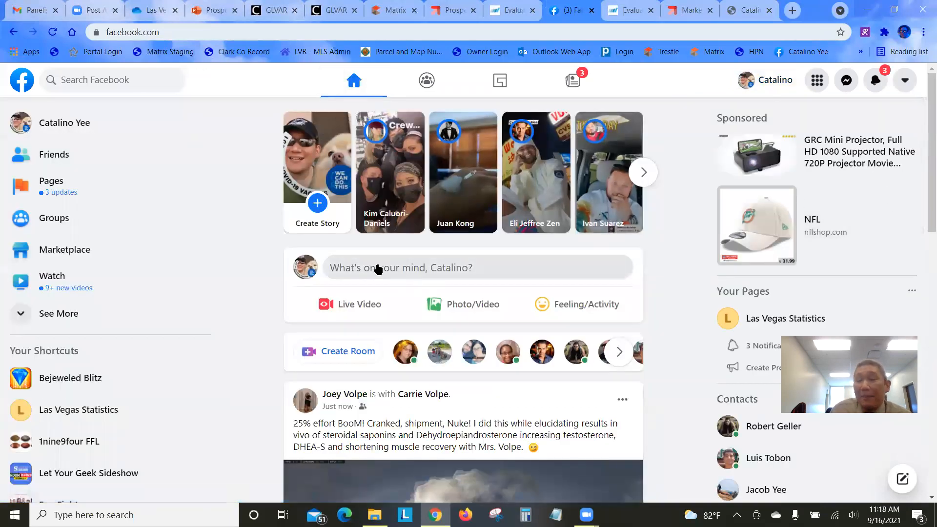
pyautogui.rightClick(378, 267)
pyautogui.click(343, 268)
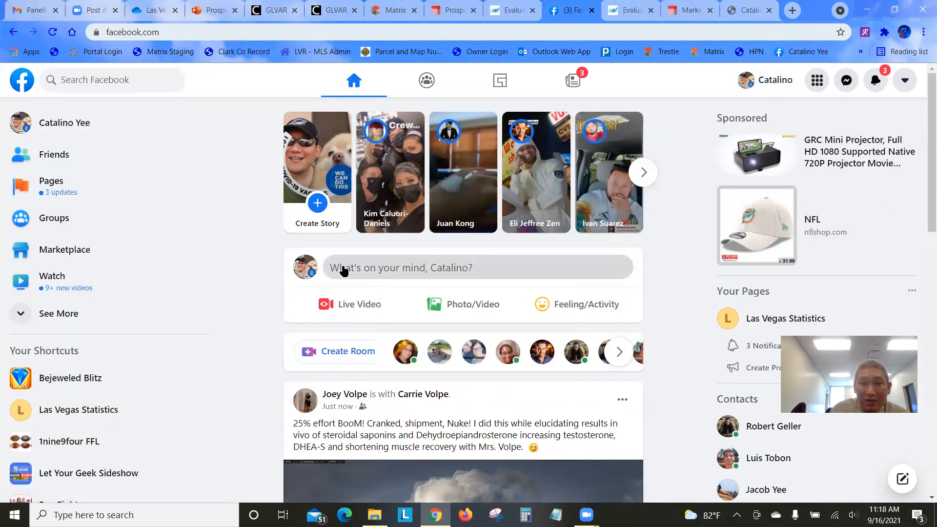
pyautogui.click(342, 268)
pyautogui.rightClick(331, 251)
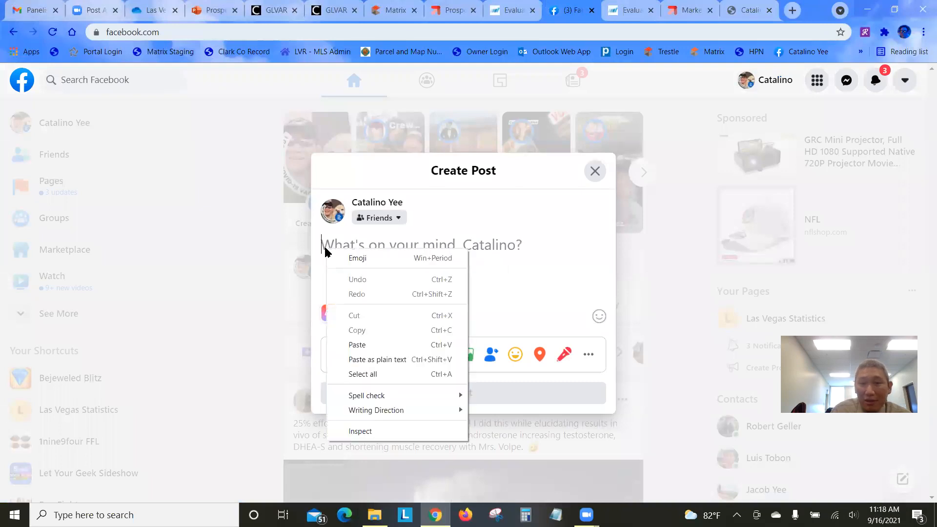
pyautogui.click(383, 346)
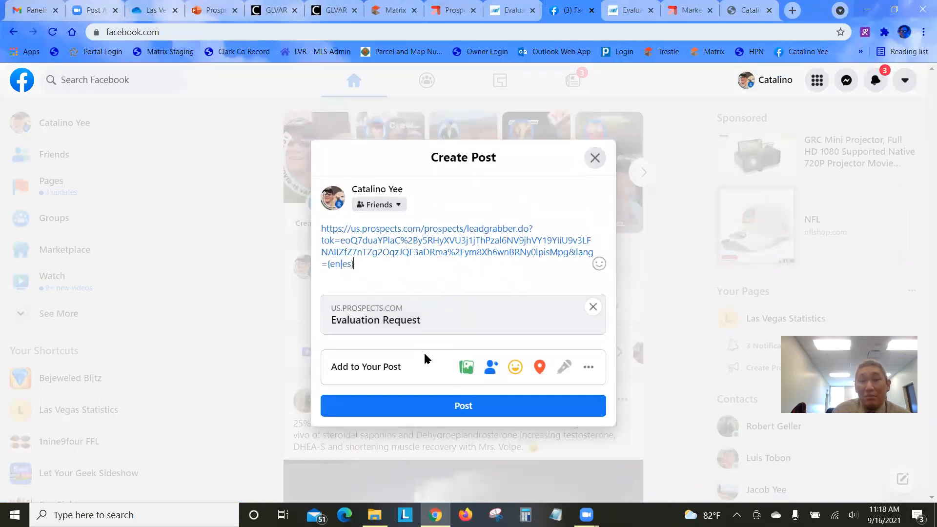
pyautogui.click(479, 405)
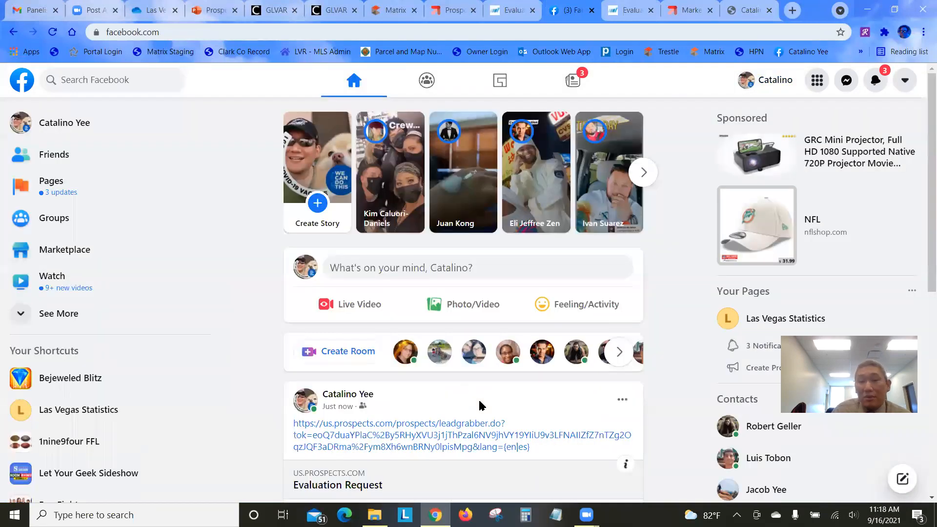
# Move the new test post to the trash
pyautogui.scroll(-1, 540, 359)
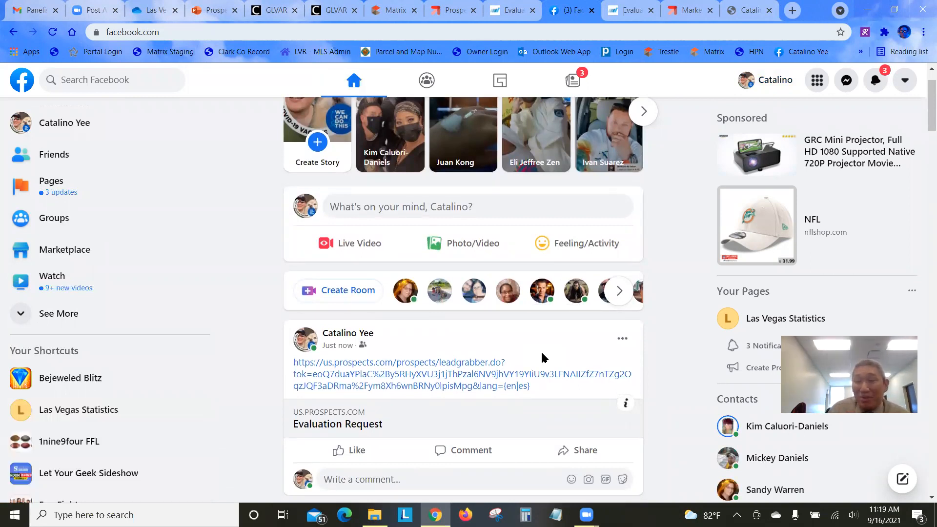
pyautogui.click(622, 339)
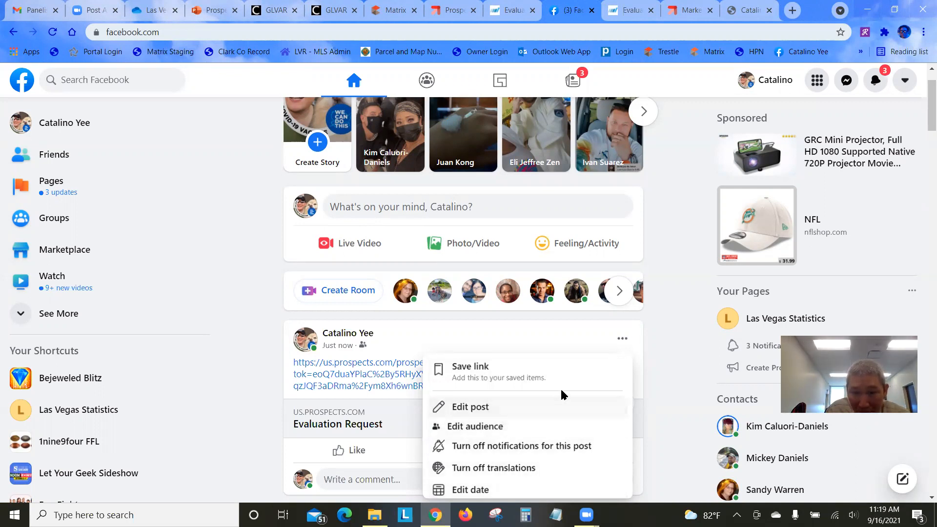
pyautogui.scroll(-2, 576, 390)
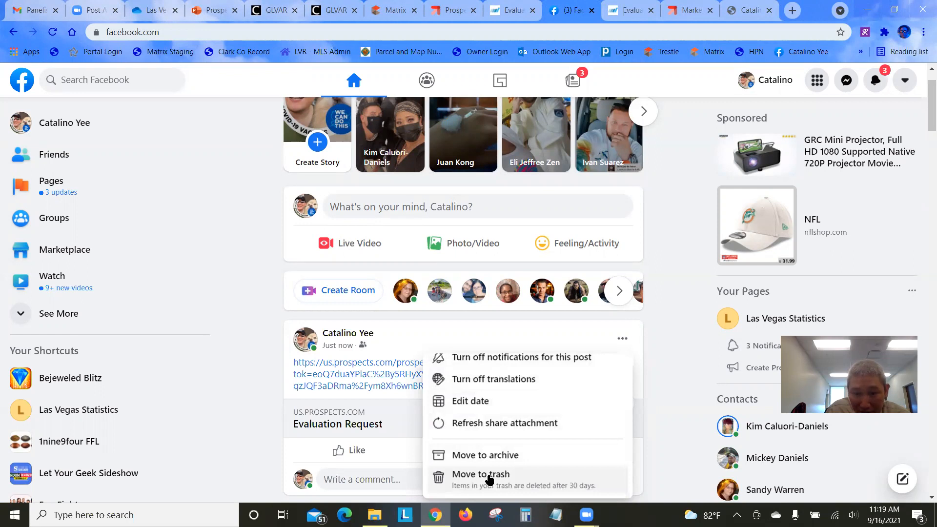
pyautogui.click(483, 475)
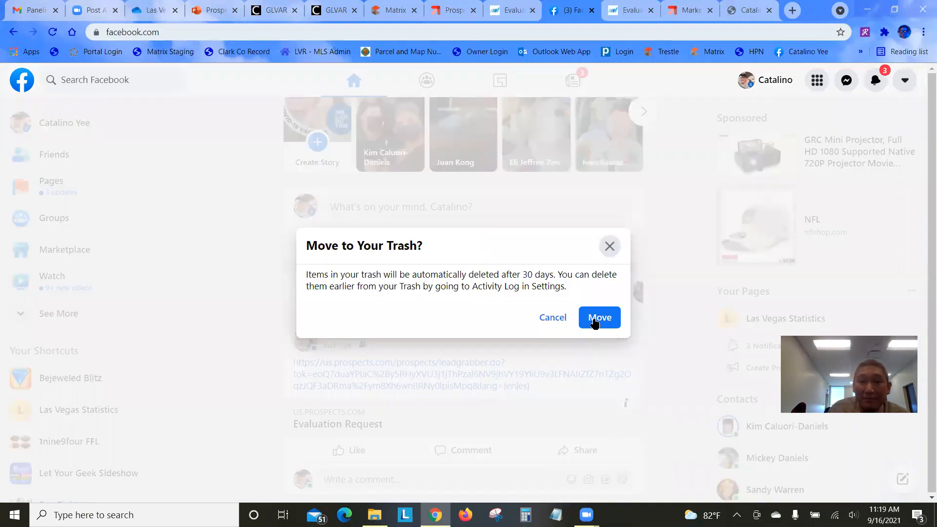
pyautogui.click(596, 322)
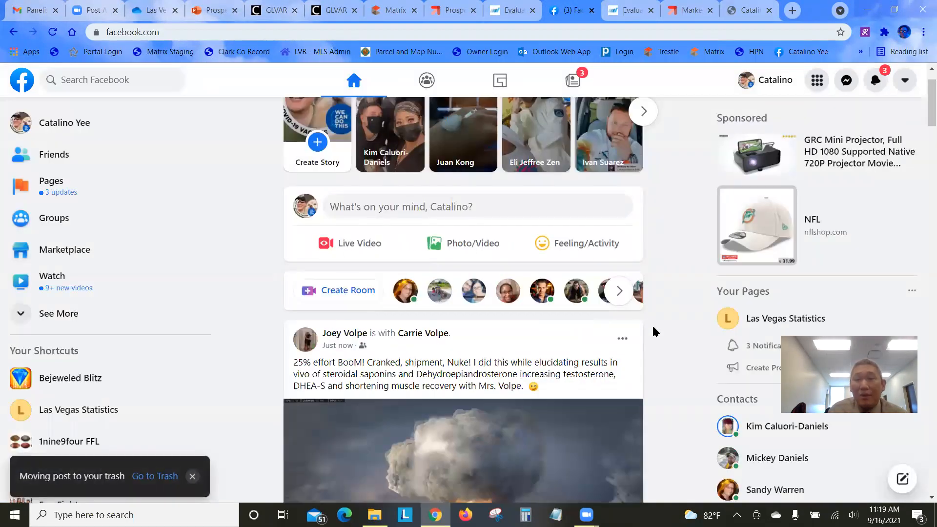
pyautogui.scroll(2, 656, 331)
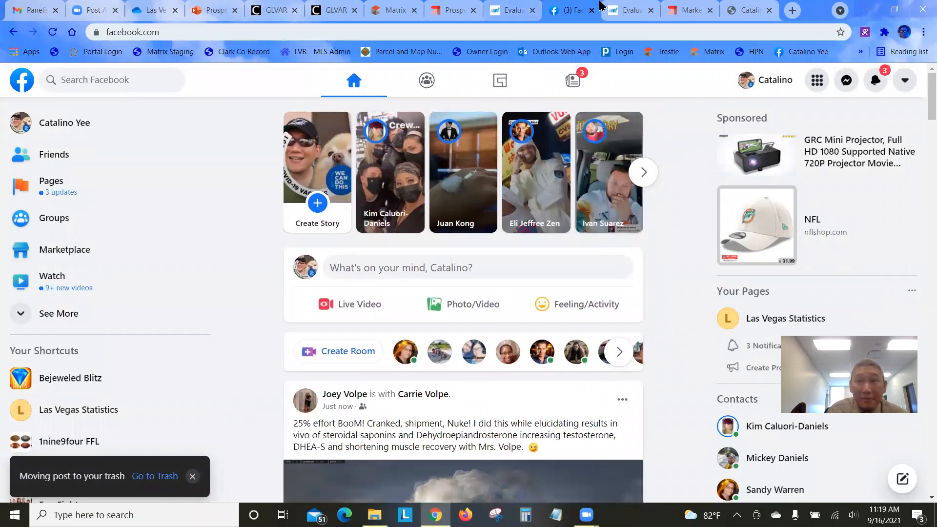
pyautogui.click(726, 13)
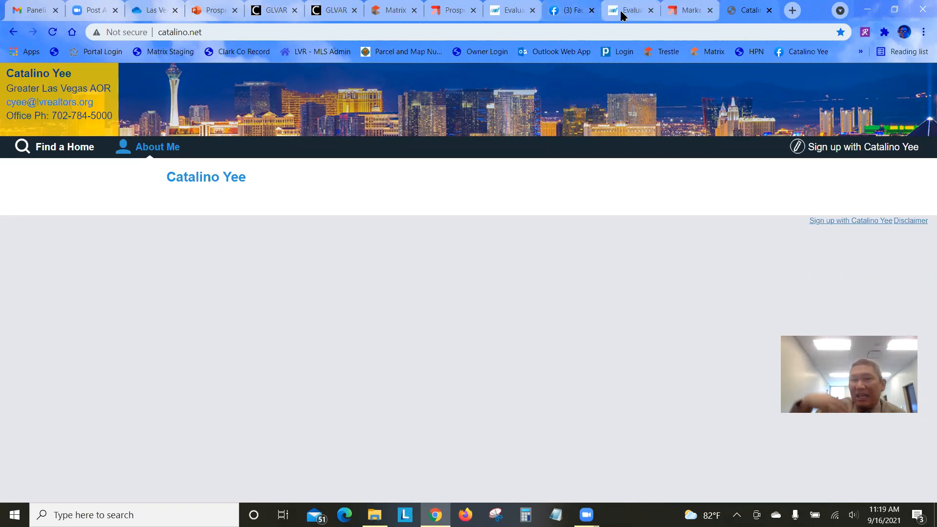
# Close the Evaluation form and Facebook tabs and return to the Sellers form settings
pyautogui.click(533, 10)
pyautogui.click(533, 10)
pyautogui.click(533, 10)
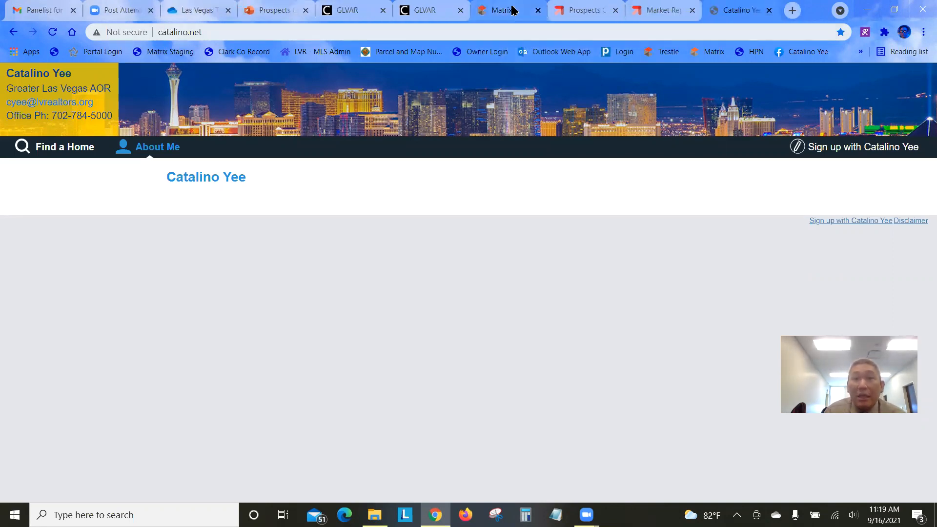
pyautogui.click(583, 11)
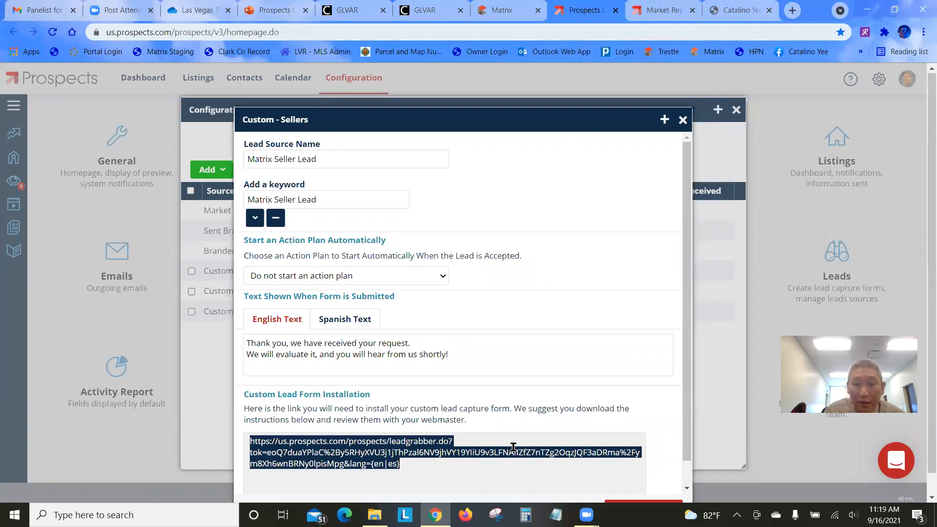
# Position a blank Notepad beside the Sellers settings and preview the form link
pyautogui.click(556, 515)
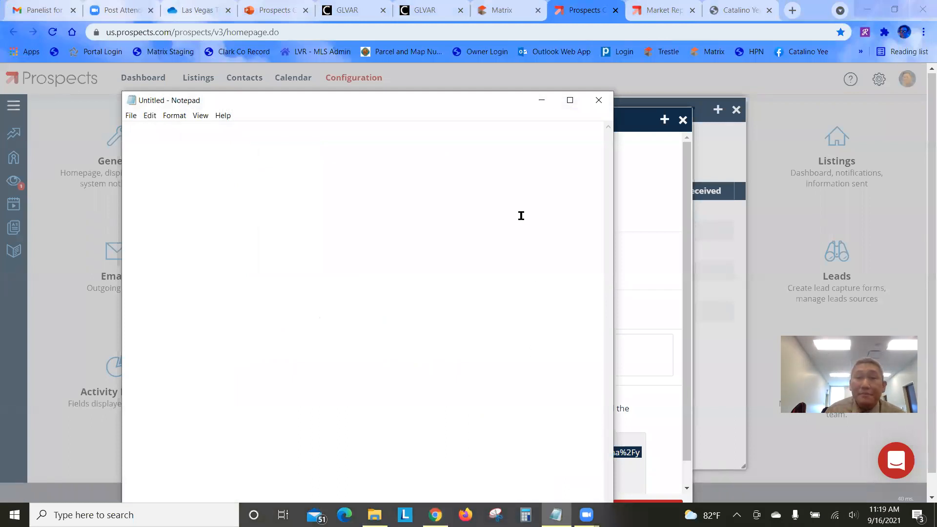
pyautogui.moveTo(422, 108); pyautogui.dragTo(806, 202)
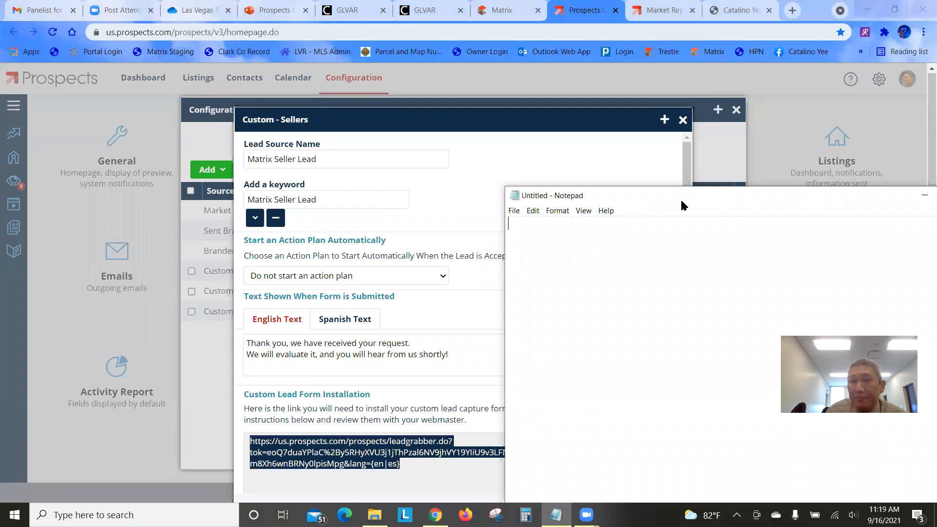
pyautogui.moveTo(681, 188); pyautogui.dragTo(780, 132)
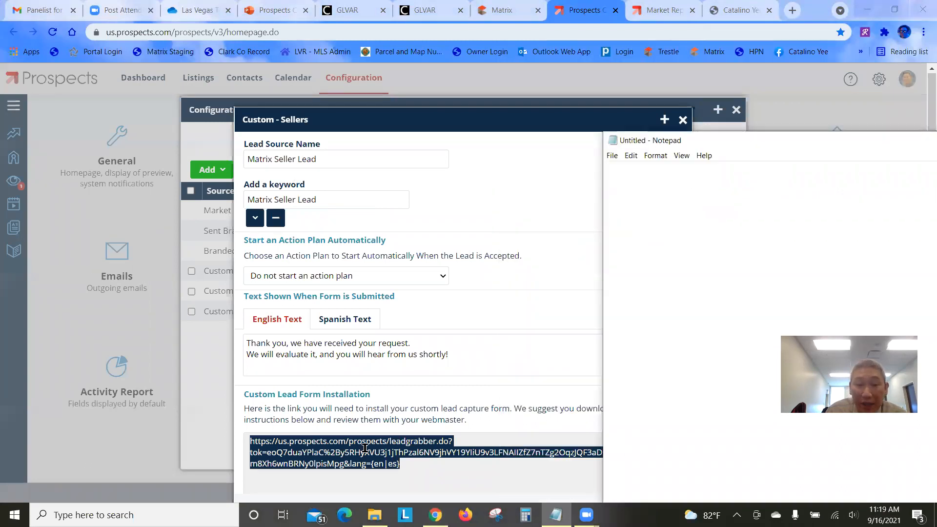
pyautogui.rightClick(407, 455)
pyautogui.click(420, 403)
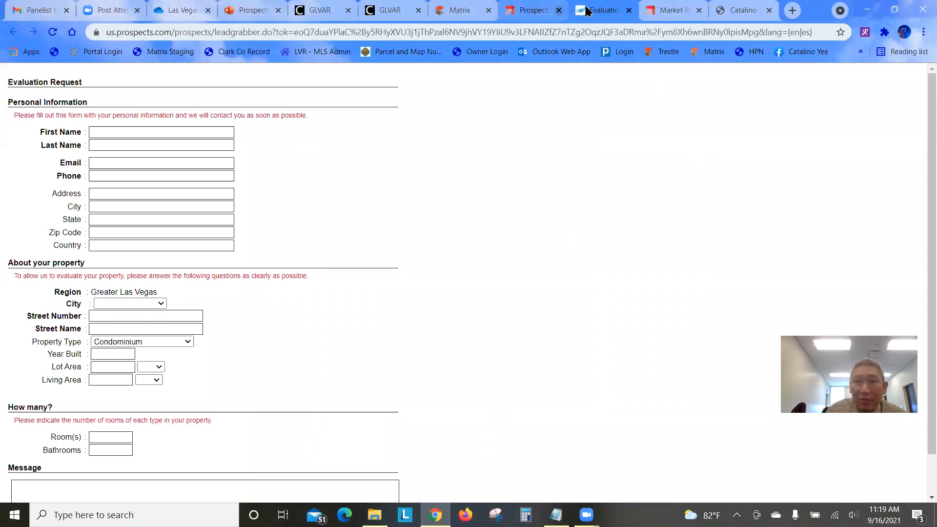
pyautogui.click(628, 11)
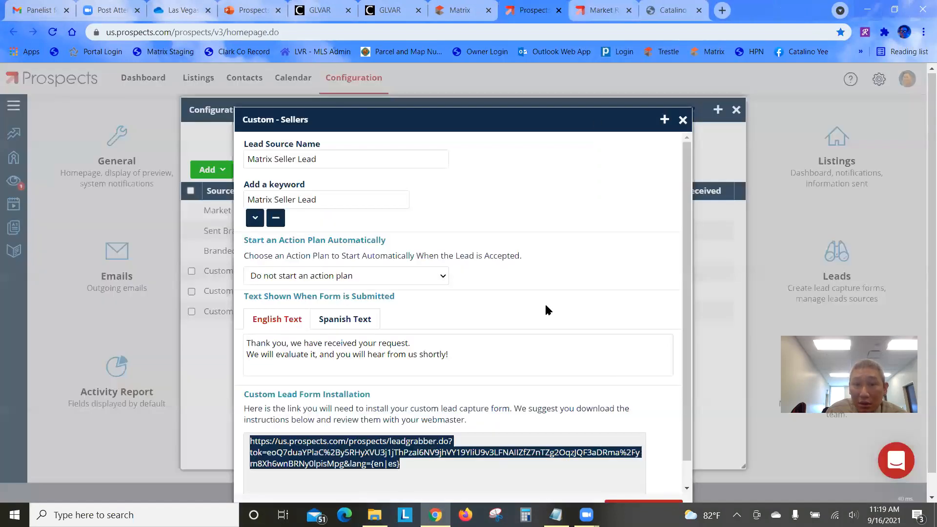
# Paste the copied Sellers lead form link into Notepad, then minimize Notepad
pyautogui.rightClick(350, 446)
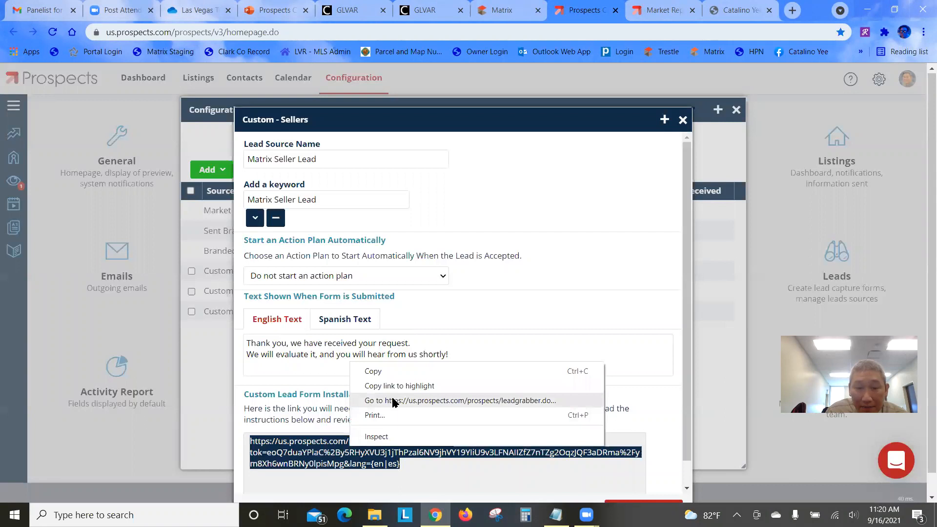
pyautogui.click(380, 371)
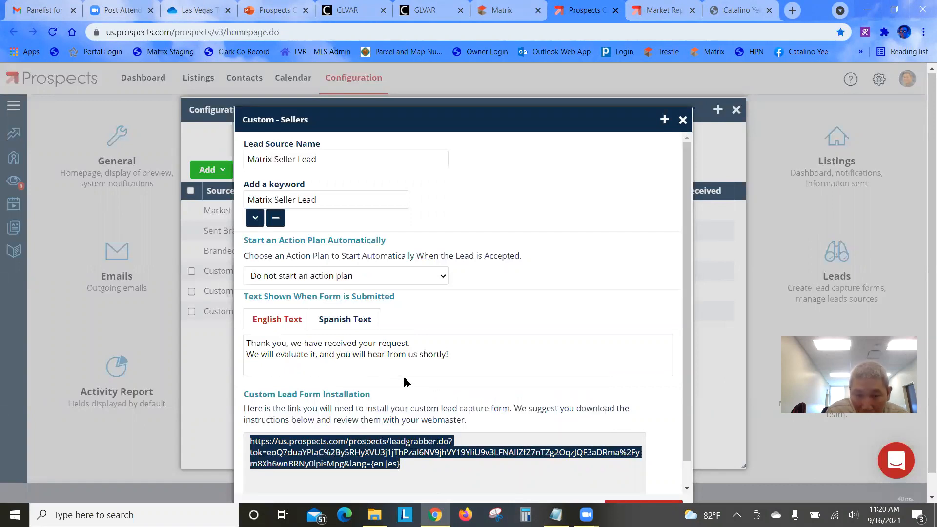
pyautogui.click(557, 515)
pyautogui.rightClick(656, 177)
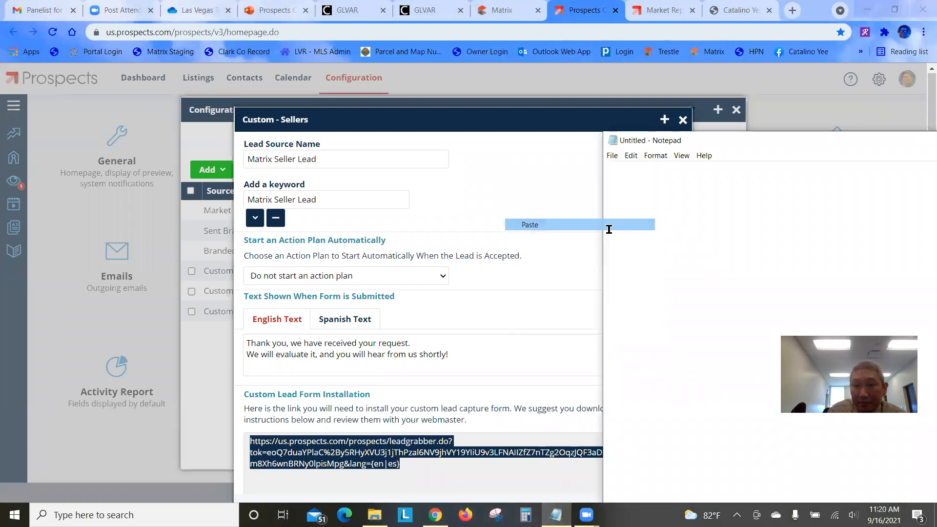
pyautogui.click(609, 226)
pyautogui.moveTo(710, 138); pyautogui.dragTo(382, 103)
pyautogui.moveTo(508, 160); pyautogui.dragTo(277, 128)
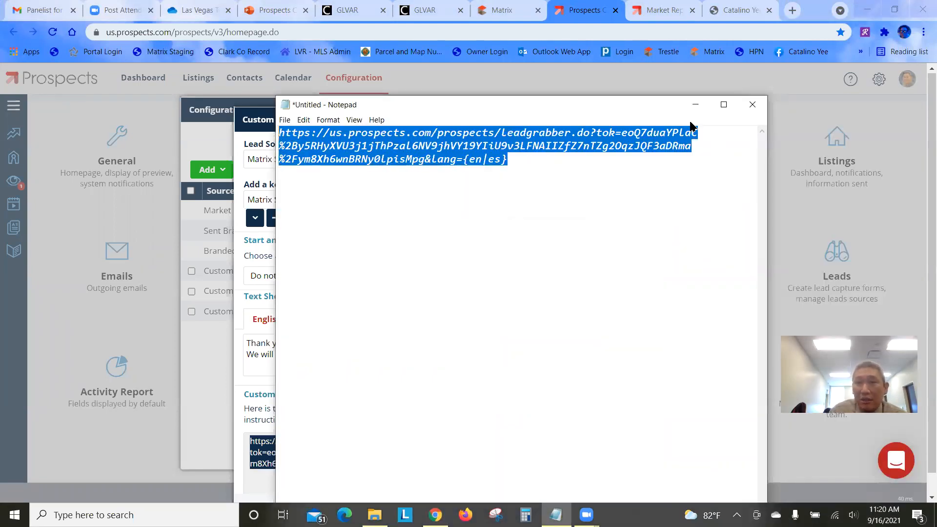
pyautogui.click(724, 105)
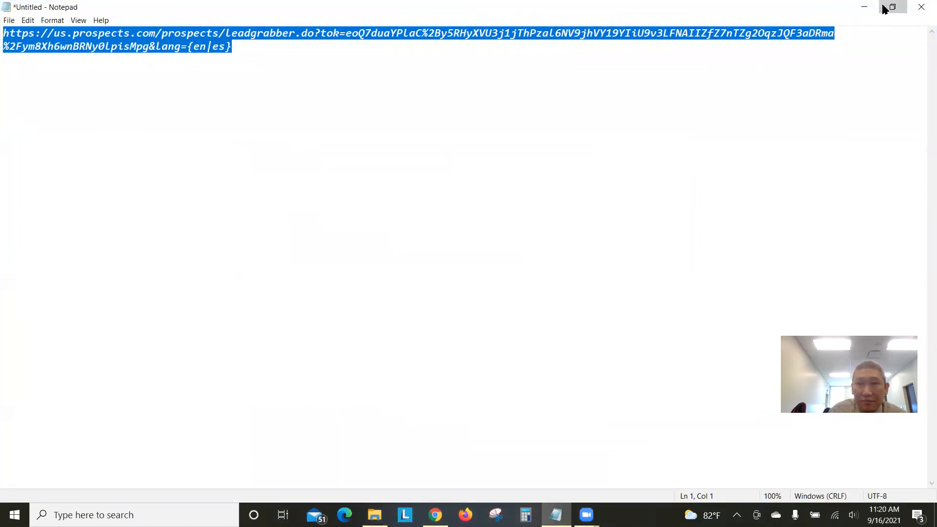
pyautogui.click(862, 7)
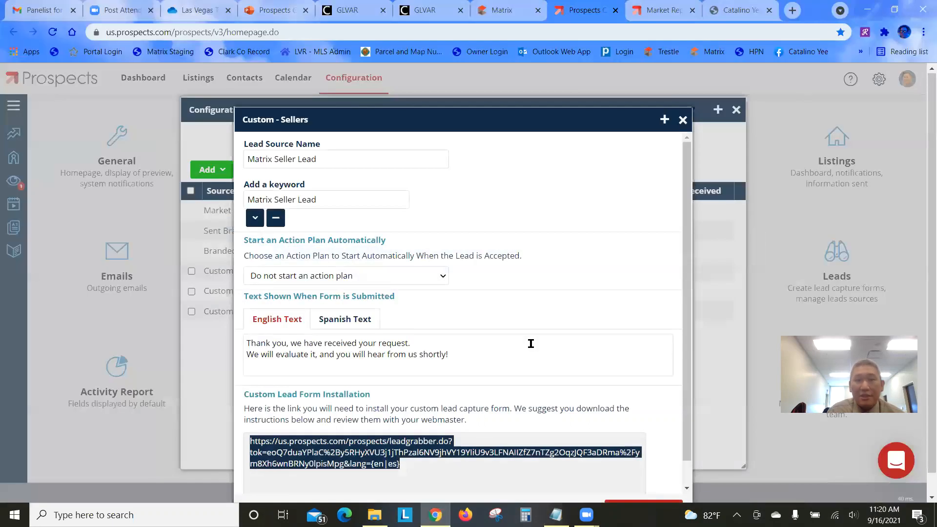
pyautogui.click(546, 335)
# Download the Sellers form instructions as Instructions (10).pdf and open the PDF
pyautogui.scroll(-1, 556, 317)
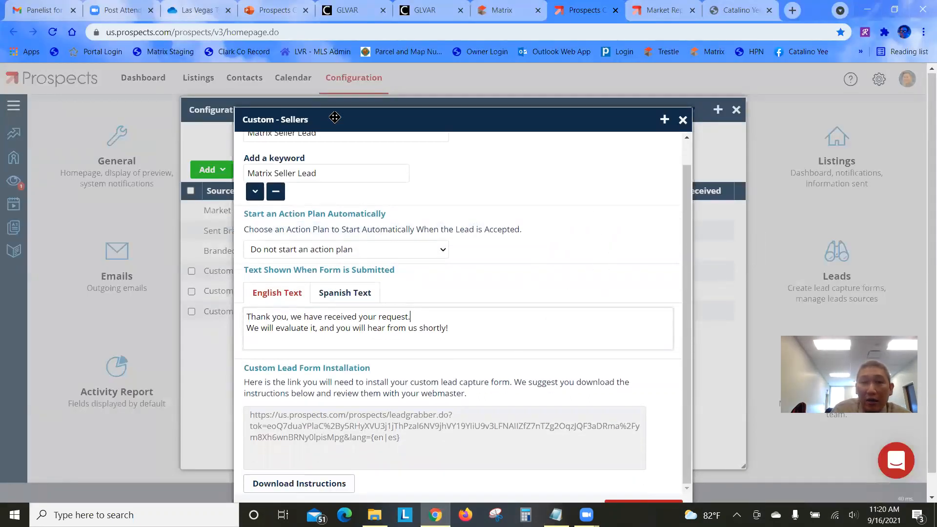
pyautogui.moveTo(334, 118); pyautogui.dragTo(361, 80)
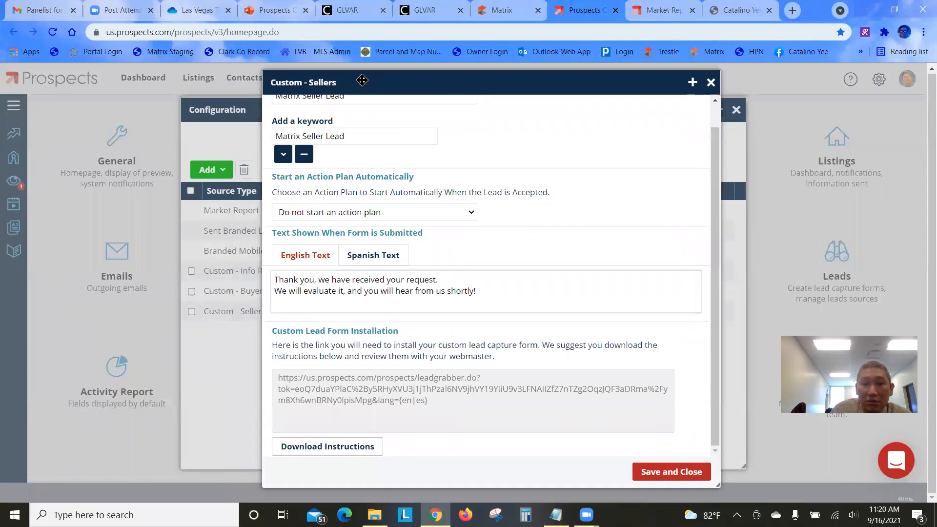
pyautogui.click(330, 447)
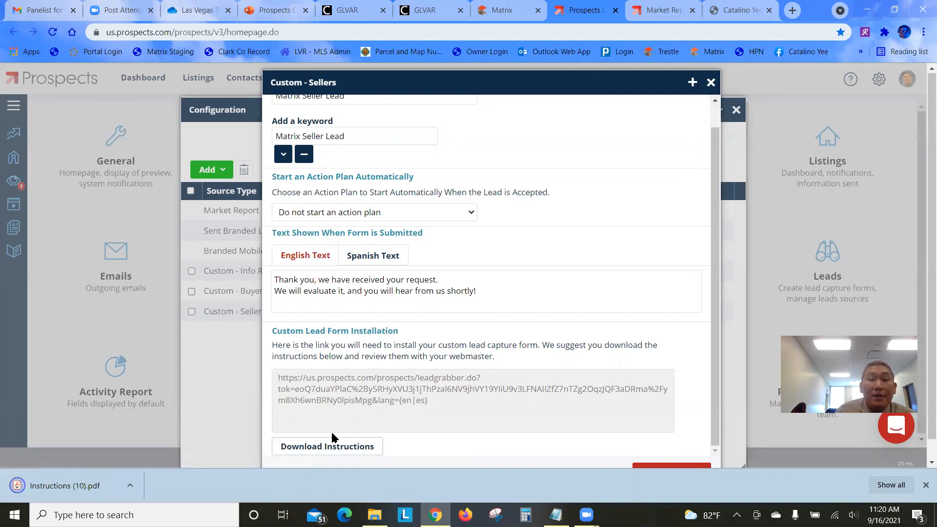
pyautogui.click(82, 490)
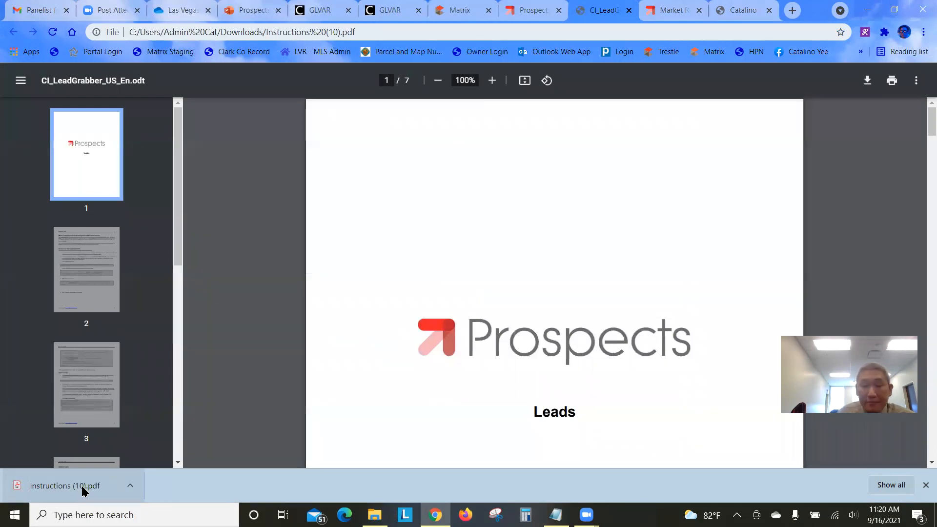
# Find the Ex2 iframe example on page 2 of the instructions
pyautogui.click(81, 277)
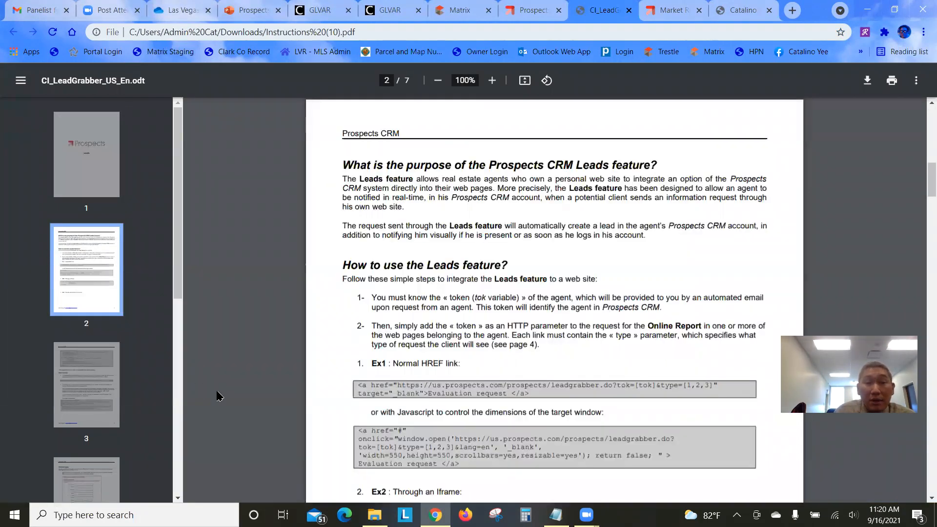
pyautogui.scroll(-4, 337, 354)
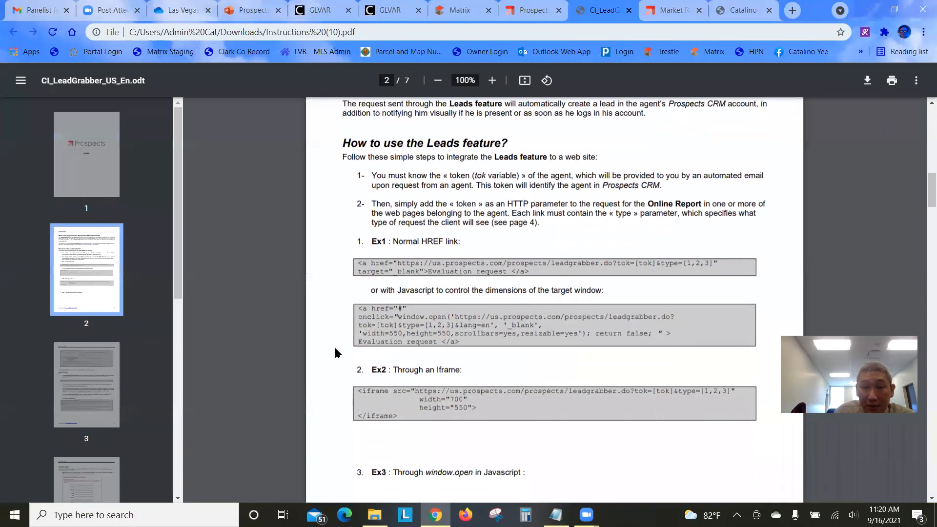
pyautogui.scroll(1, 338, 353)
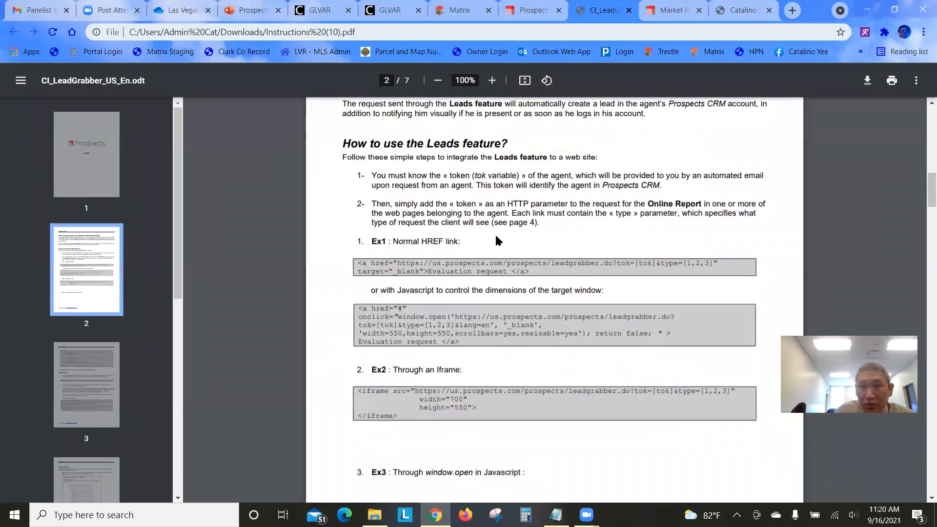
pyautogui.scroll(-4, 318, 346)
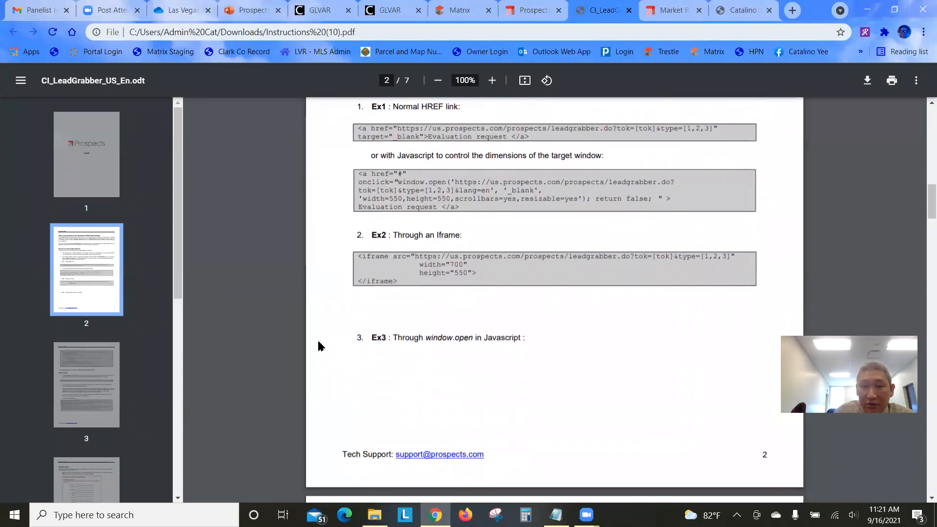
pyautogui.scroll(-6, 372, 342)
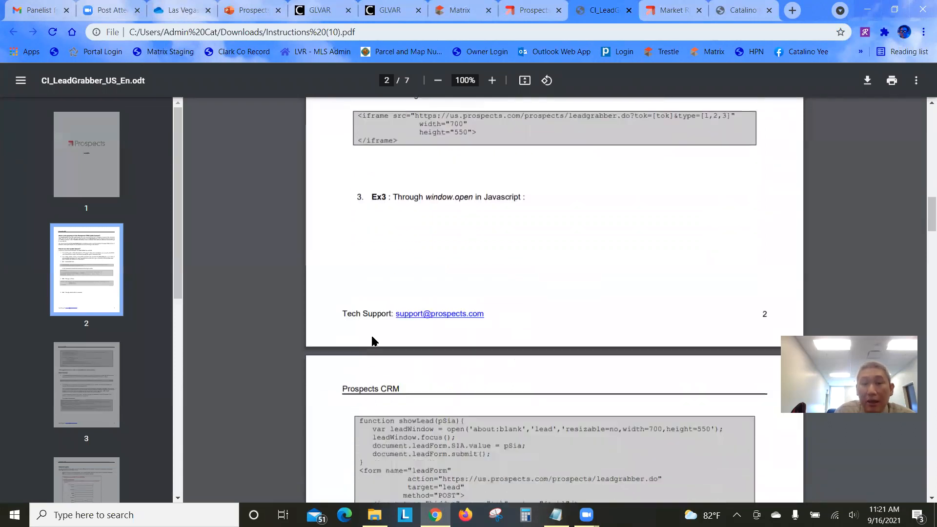
pyautogui.scroll(-8, 372, 326)
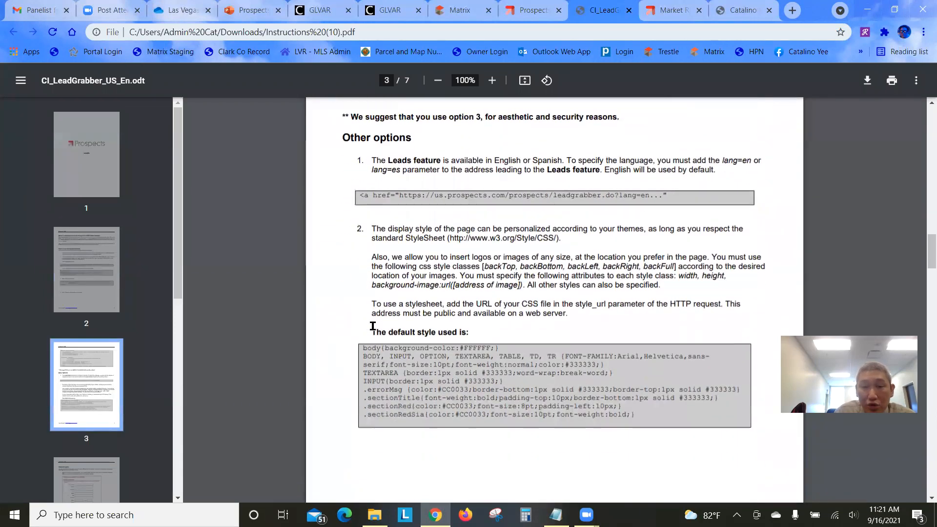
pyautogui.scroll(-3, 373, 326)
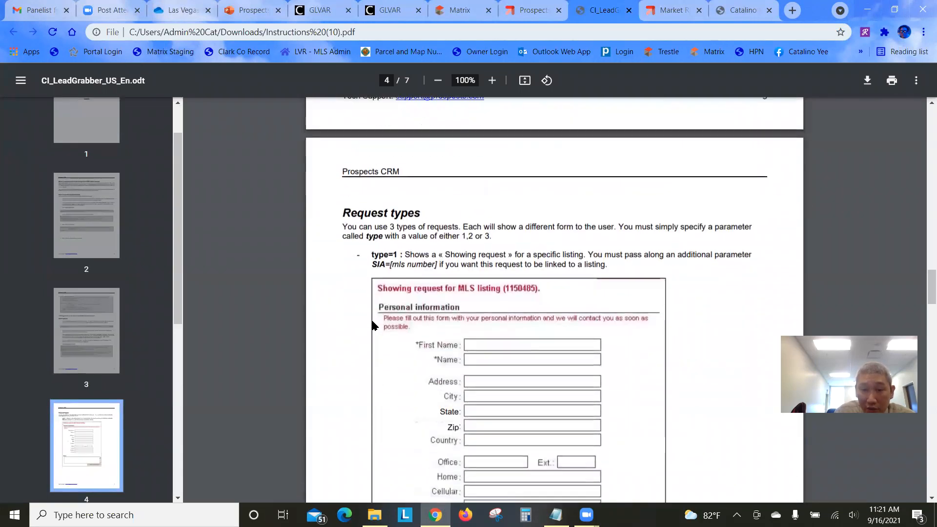
pyautogui.scroll(4, 372, 319)
pyautogui.scroll(10, 373, 320)
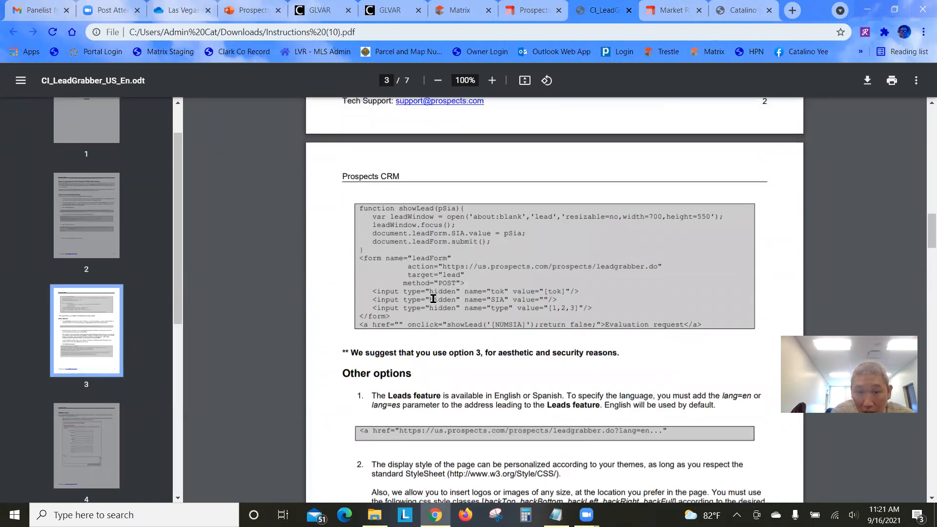
pyautogui.scroll(1, 433, 299)
pyautogui.scroll(5, 434, 299)
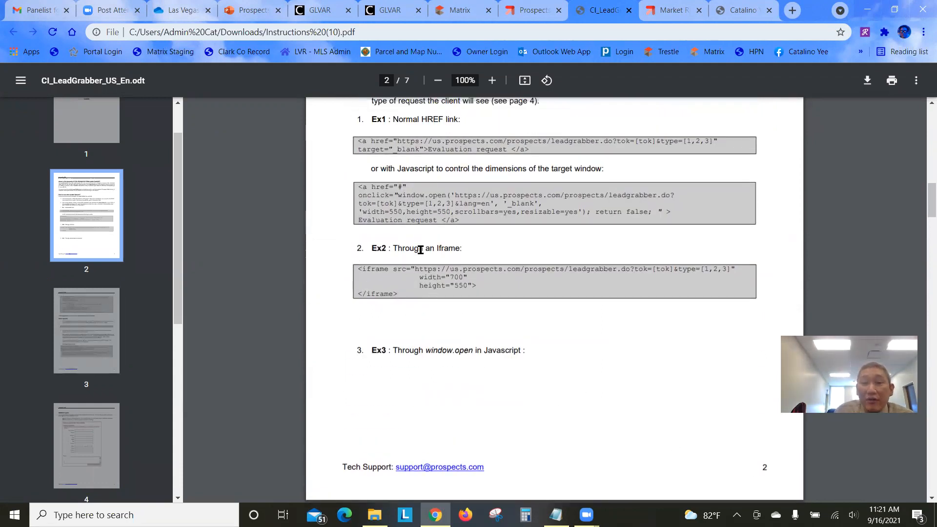
# Select and copy the Ex2 iframe example code
pyautogui.moveTo(462, 248); pyautogui.dragTo(434, 248)
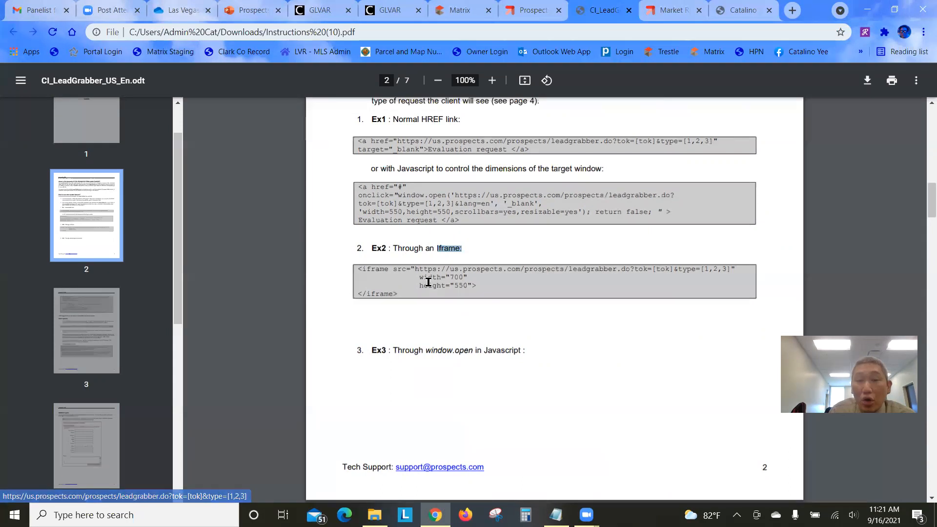
pyautogui.moveTo(398, 293); pyautogui.dragTo(362, 262)
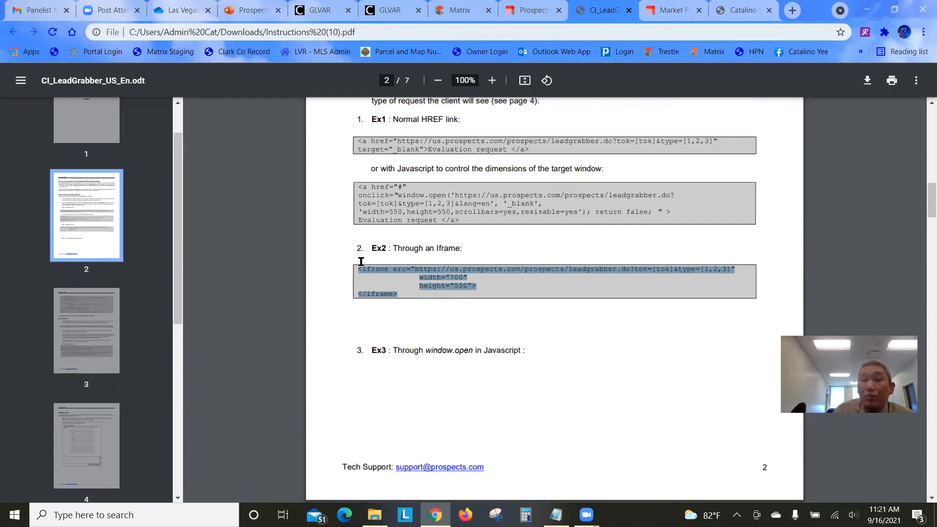
pyautogui.rightClick(423, 270)
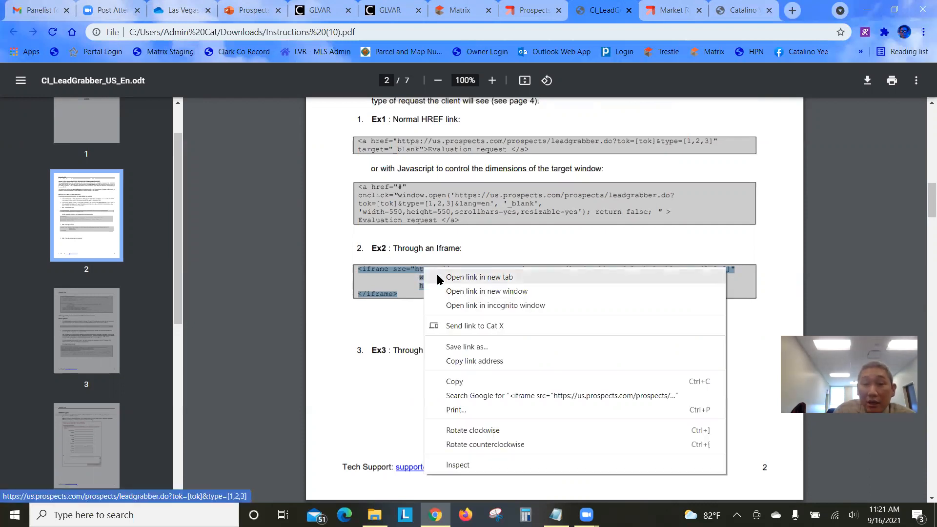
pyautogui.click(479, 383)
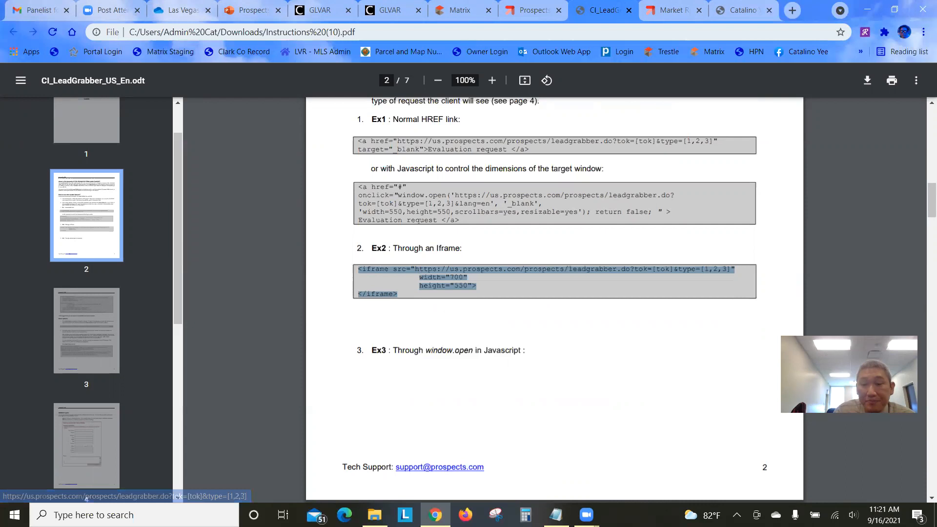
pyautogui.click(556, 514)
# Paste the iframe code below the Sellers link and select its placeholder src URL
pyautogui.click(323, 211)
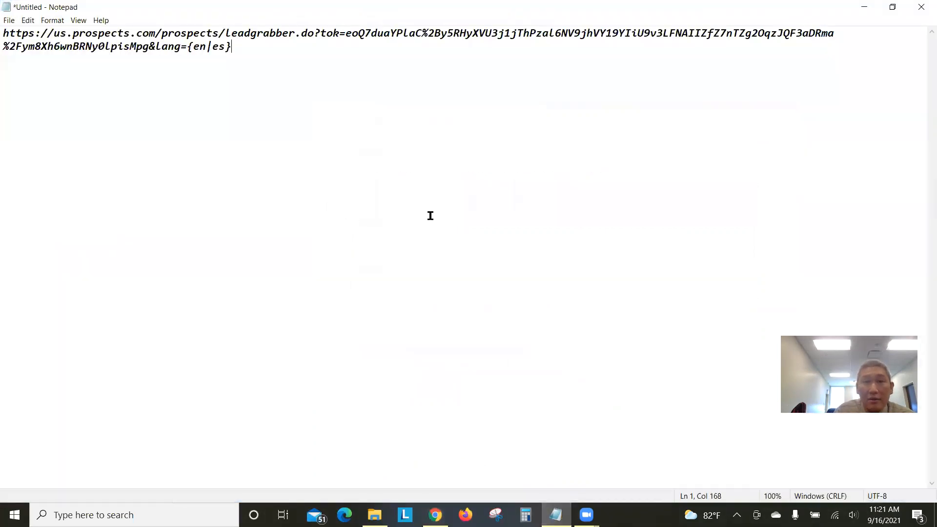
pyautogui.moveTo(504, 74); pyautogui.dragTo(497, 461)
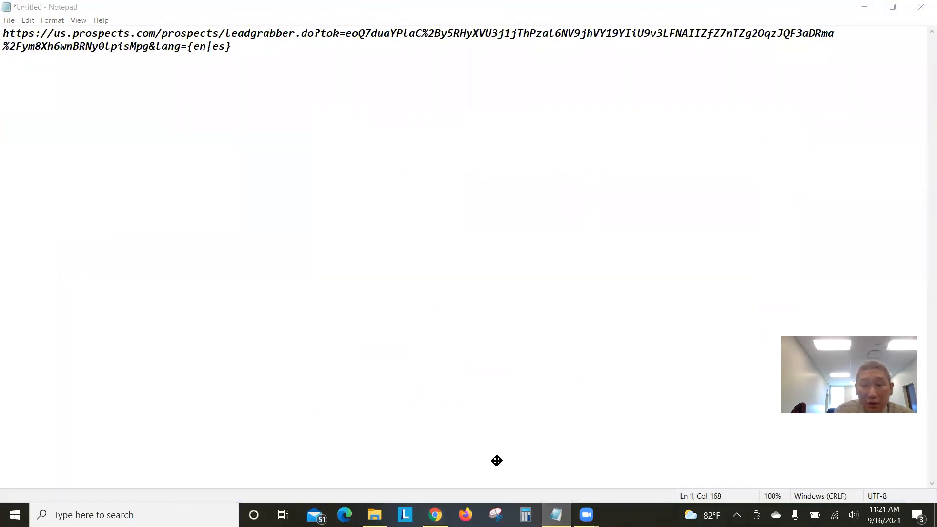
pyautogui.click(268, 50)
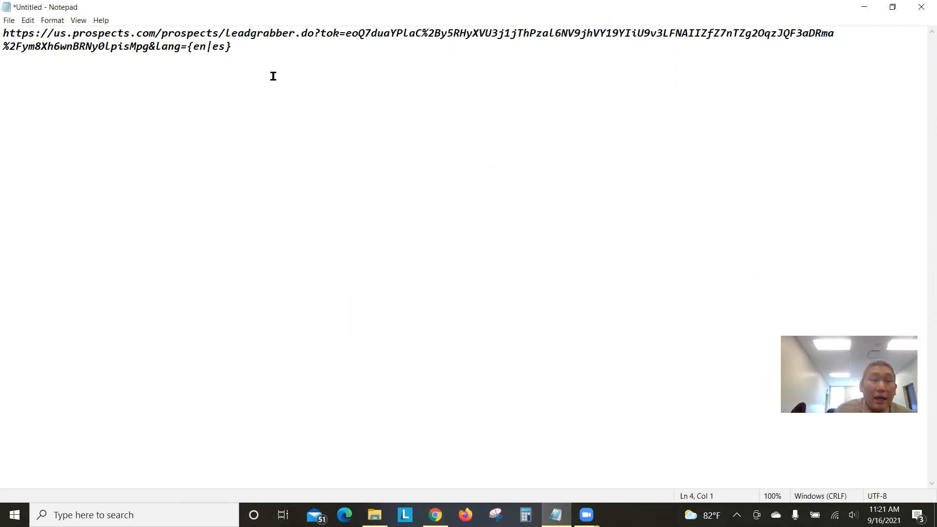
pyautogui.rightClick(13, 90)
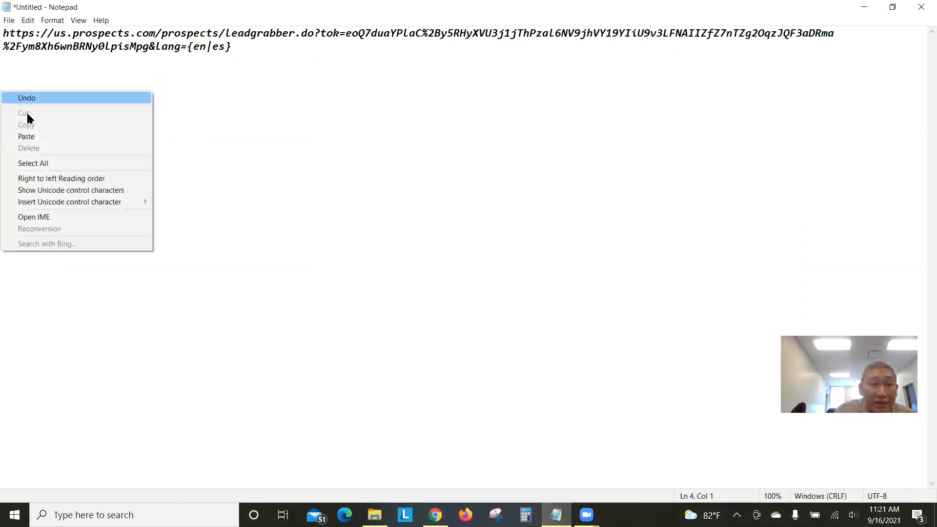
pyautogui.click(39, 137)
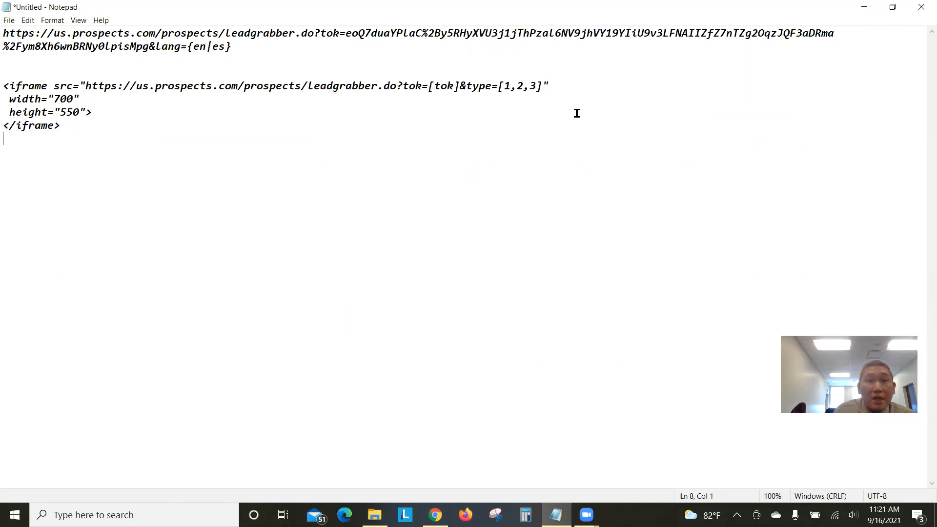
pyautogui.moveTo(8, 35); pyautogui.dragTo(232, 46)
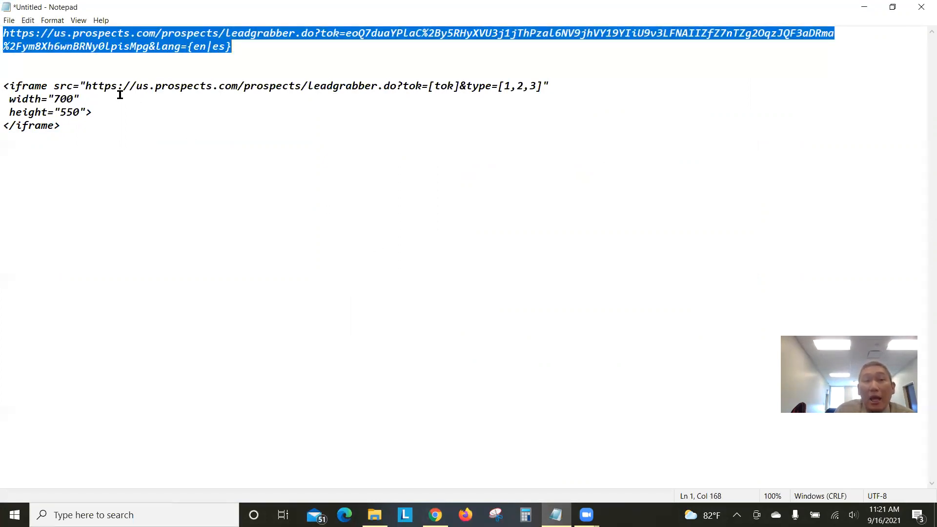
pyautogui.moveTo(84, 86); pyautogui.dragTo(543, 86)
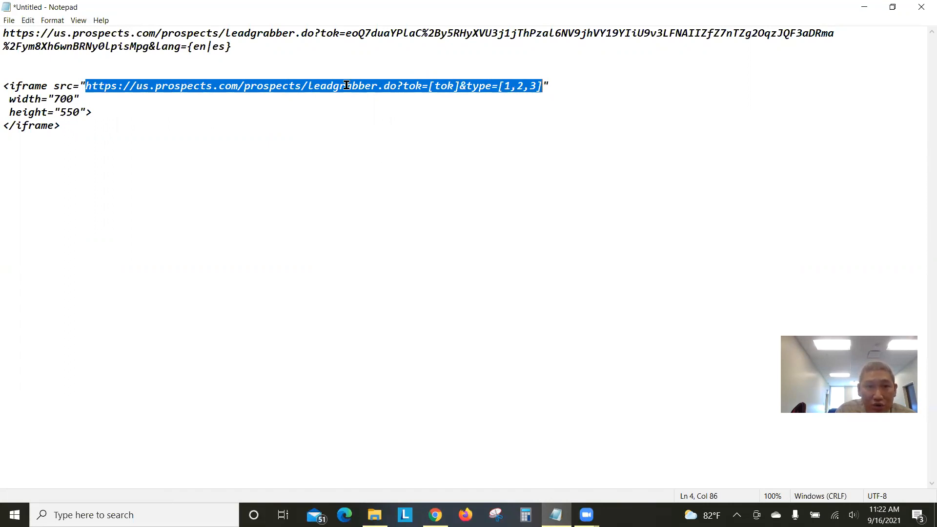
# Replace the iframe's placeholder src with the Sellers leadgrabber link copied from line one, then select height 550
pyautogui.press('Delete')
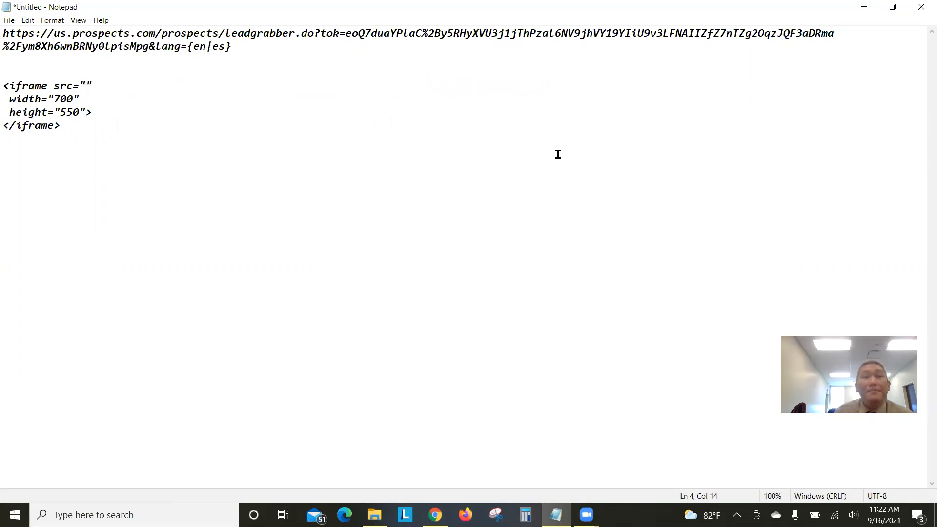
pyautogui.moveTo(230, 47); pyautogui.dragTo(4, 34)
pyautogui.rightClick(4, 35)
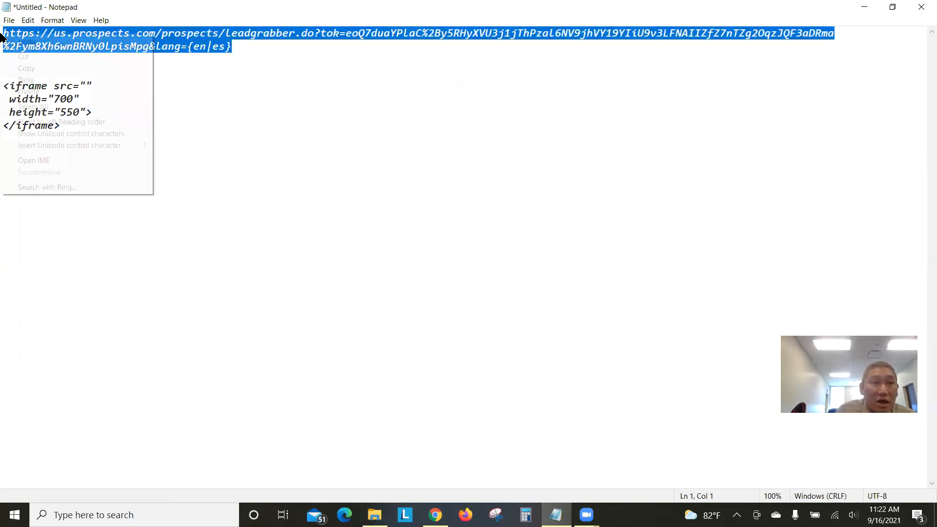
pyautogui.click(31, 67)
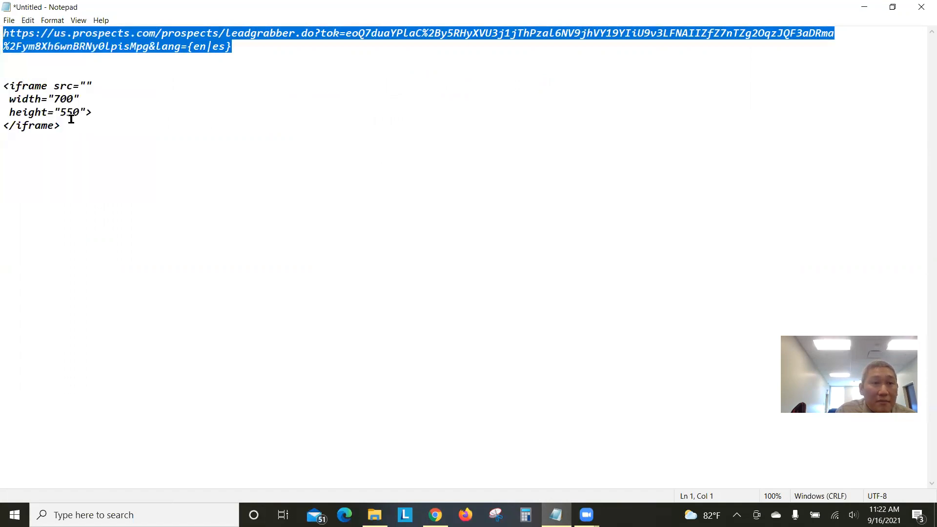
pyautogui.click(85, 87)
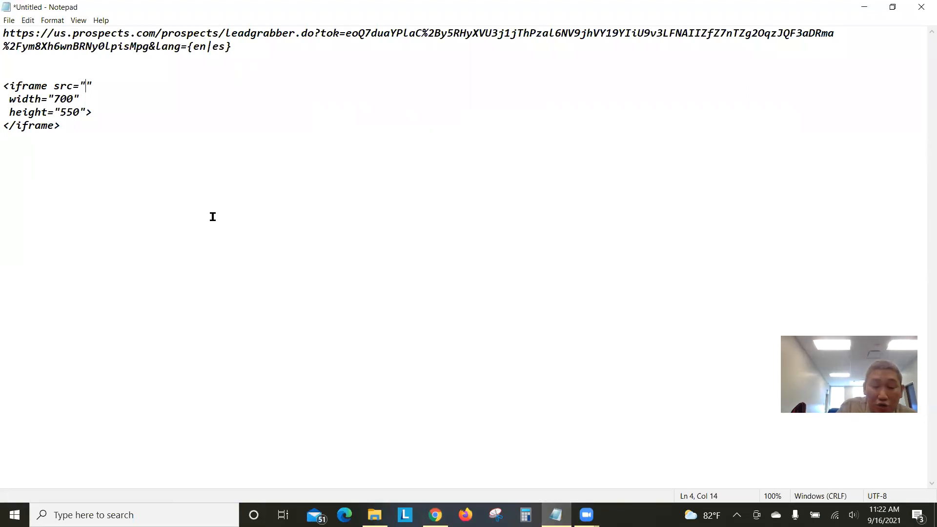
pyautogui.hotkey('ctrl', 'v')
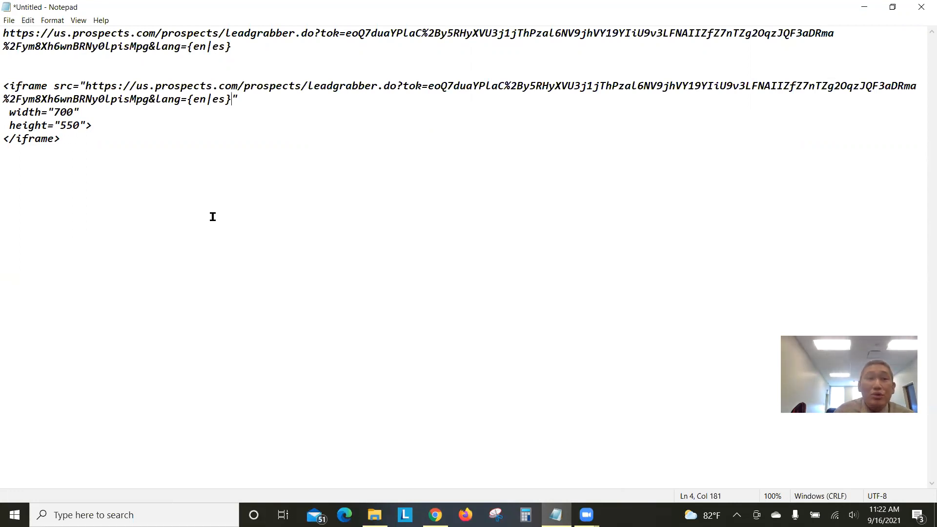
pyautogui.moveTo(51, 113); pyautogui.dragTo(80, 128)
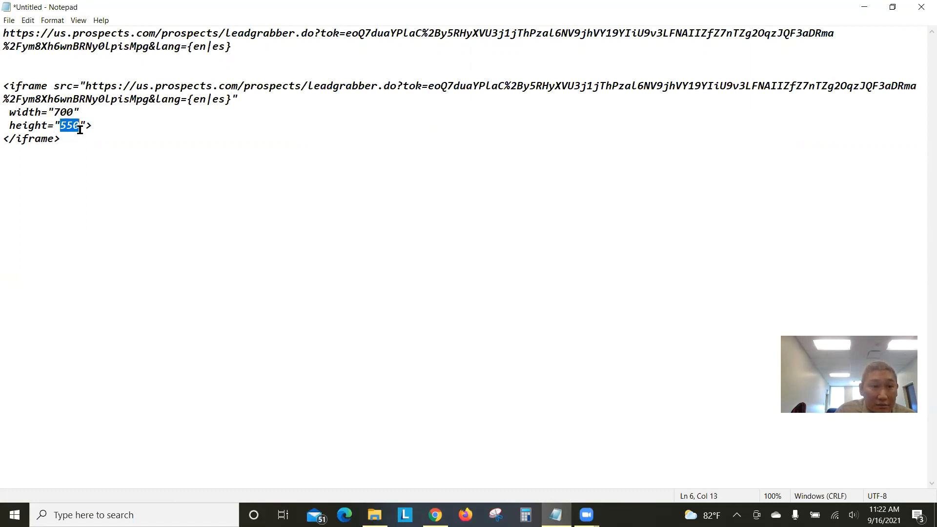
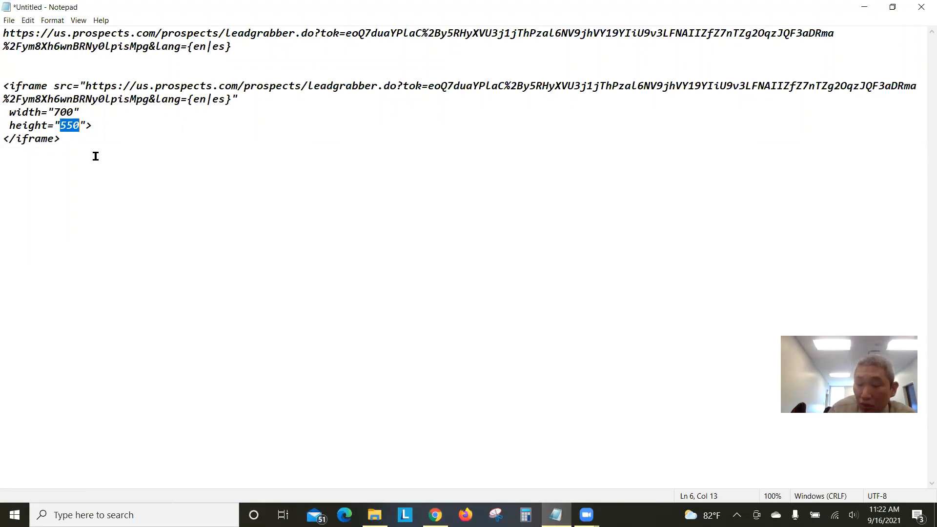
# Try an iframe height of 900, then restore it to 550
pyautogui.write('900')
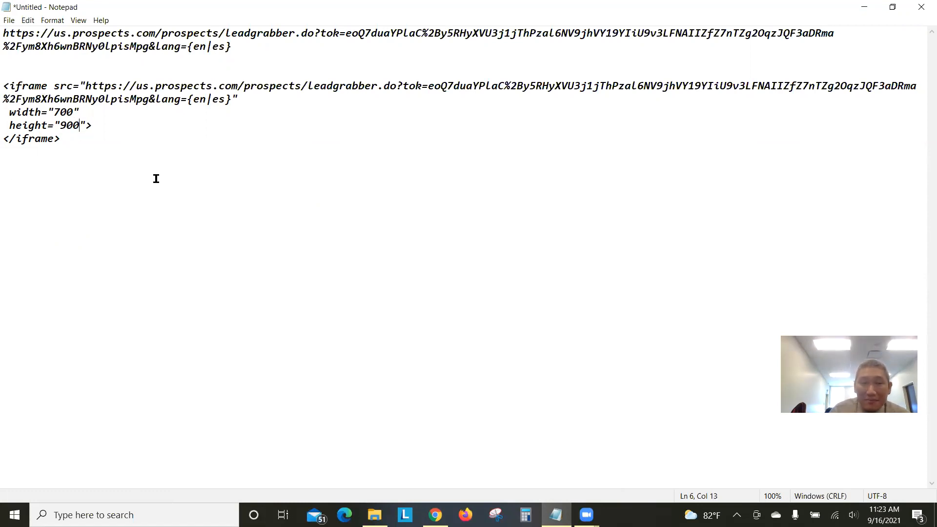
pyautogui.press('BackSpace')
pyautogui.press('BackSpace')
pyautogui.press('BackSpace')
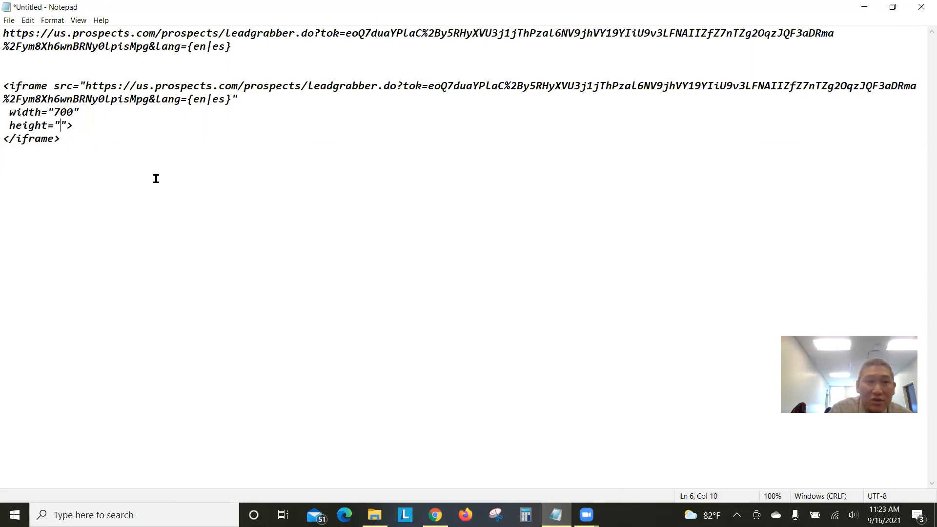
pyautogui.write('550')
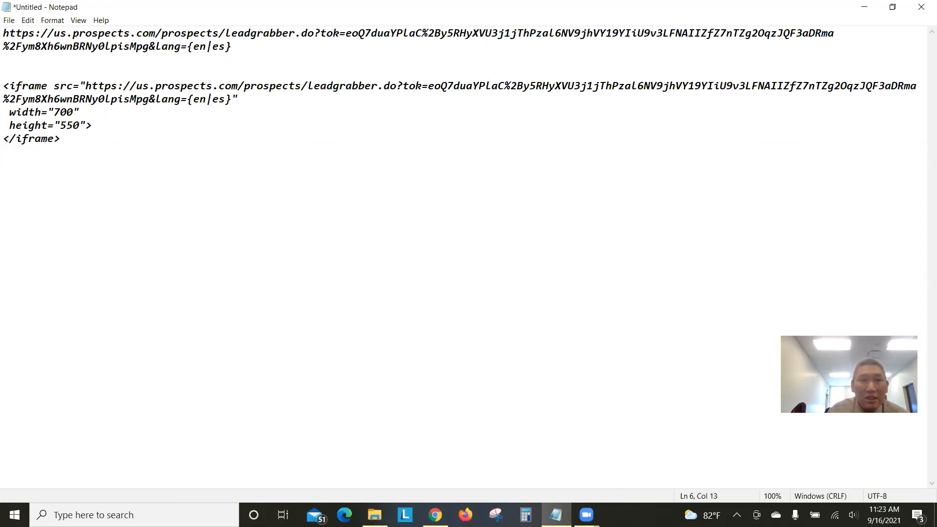
# Copy the whole 700 by 550 leadgrabber iframe block from Notepad
pyautogui.moveTo(71, 149); pyautogui.dragTo(4, 86)
pyautogui.rightClick(69, 107)
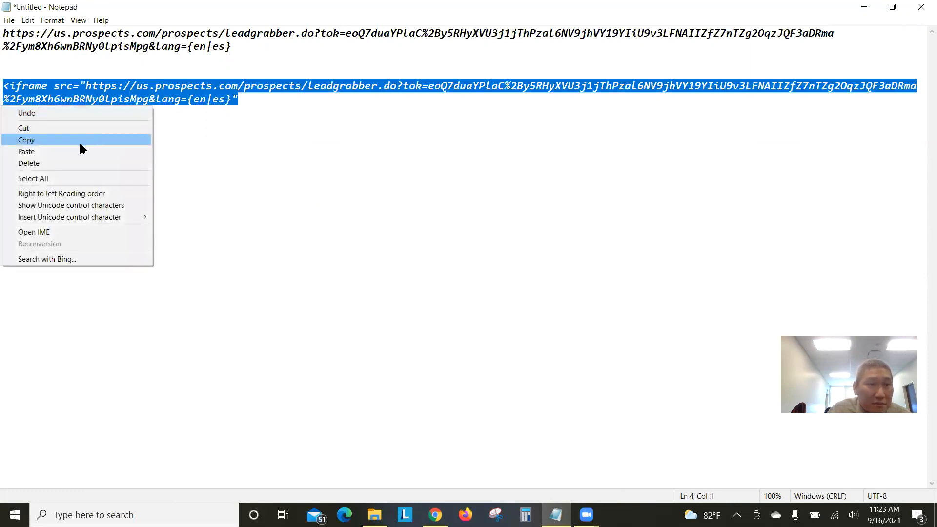
pyautogui.click(80, 142)
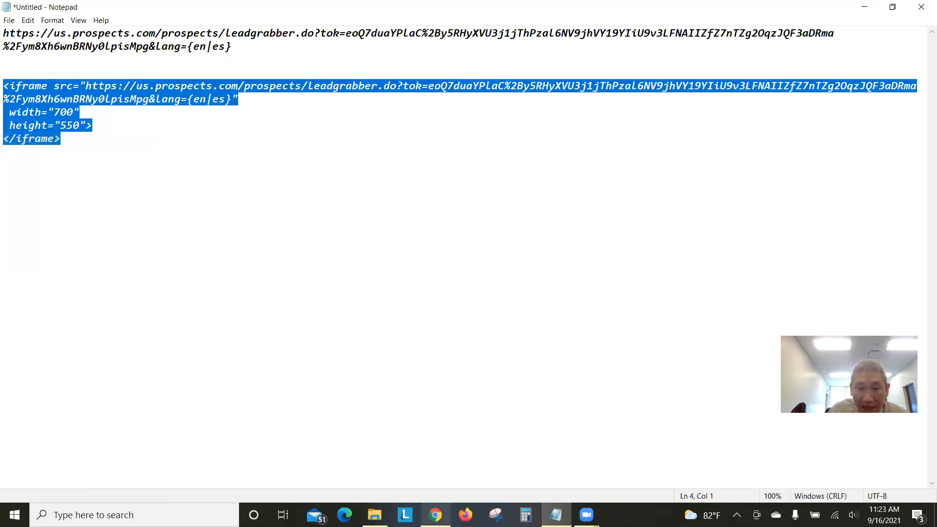
pyautogui.click(436, 515)
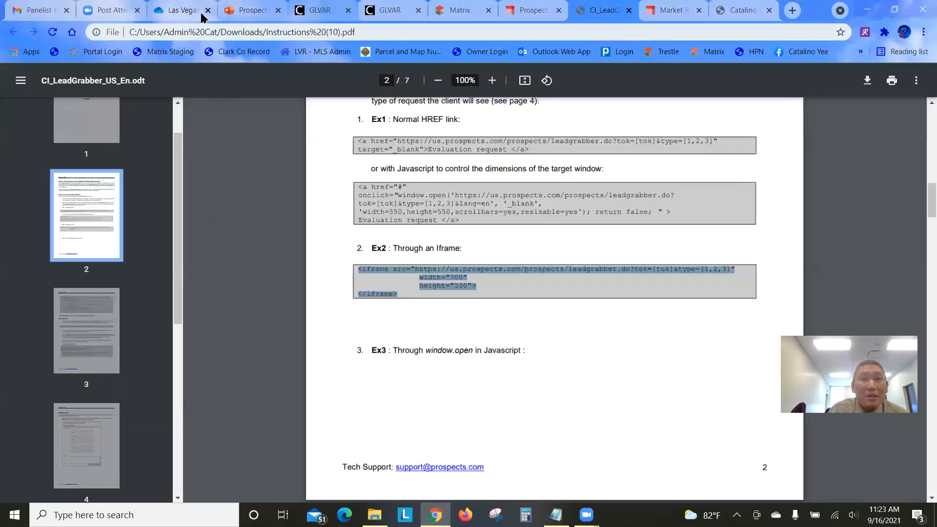
# Go back to the Matrix Agent Webpage settings with their empty homepage content, then start a new browser tab
pyautogui.click(481, 14)
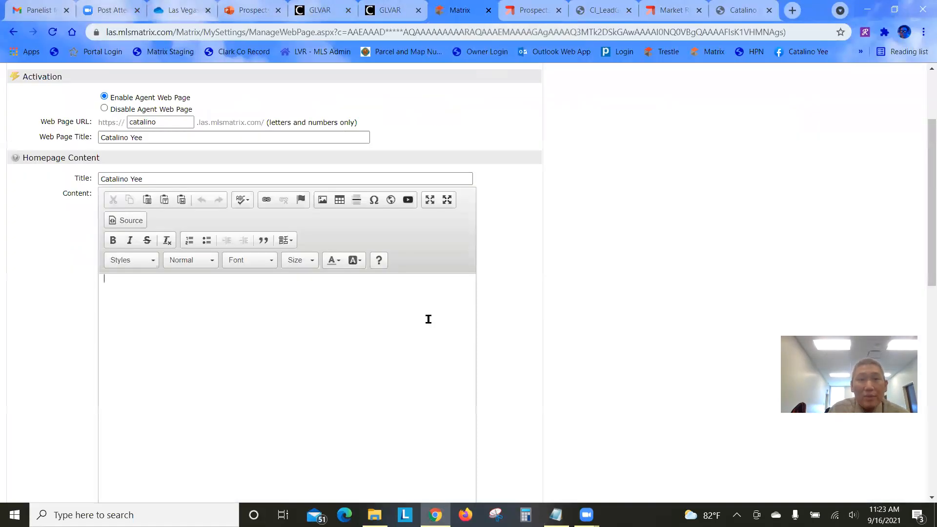
pyautogui.scroll(1, 651, 256)
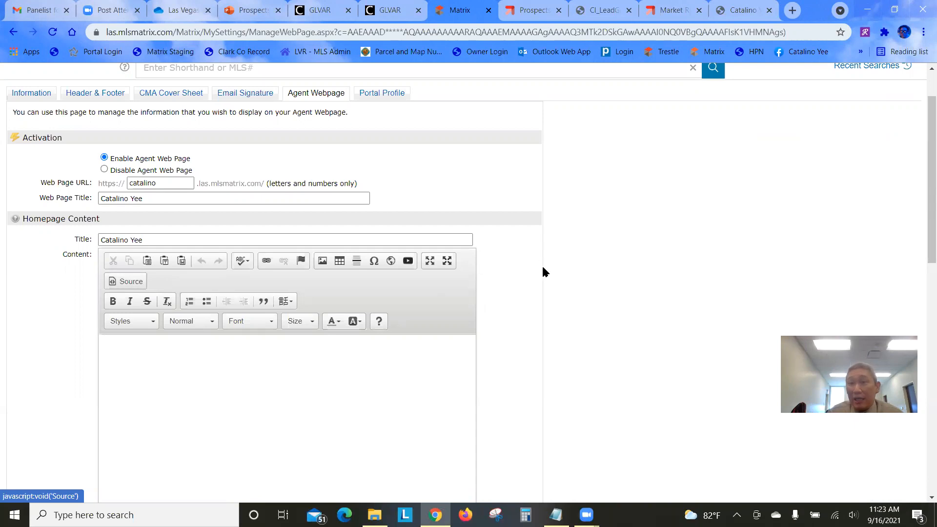
pyautogui.click(792, 11)
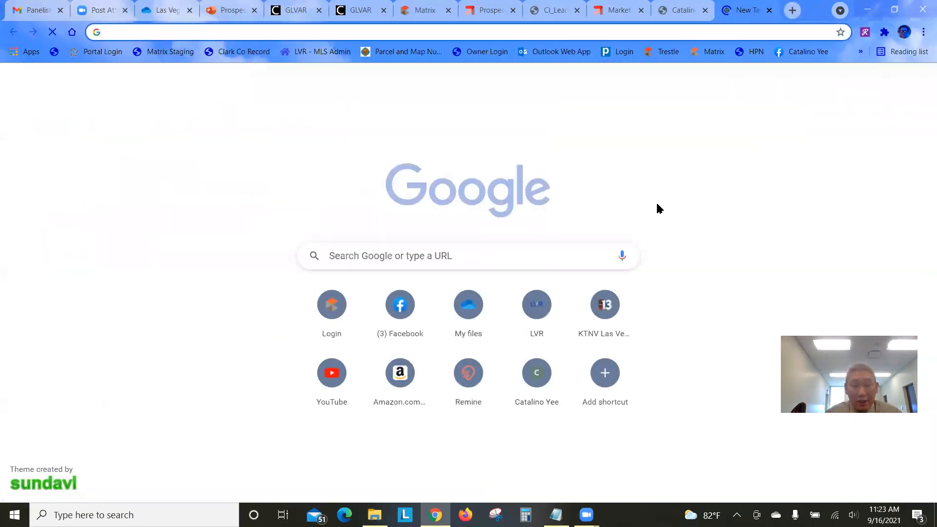
# Go to youtube.com, play the Ravens vs. Raiders video and pause it
pyautogui.write('youtube.com')
pyautogui.press('Return')
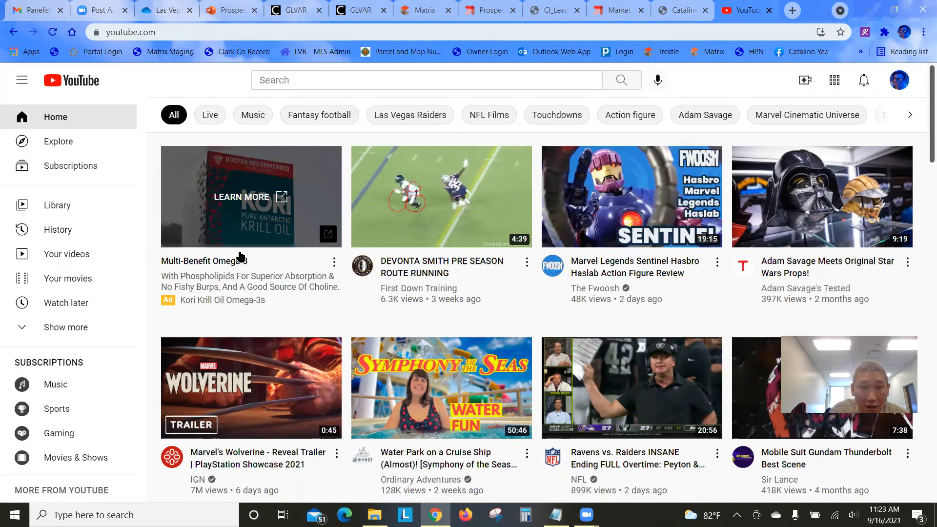
pyautogui.scroll(-2, 349, 336)
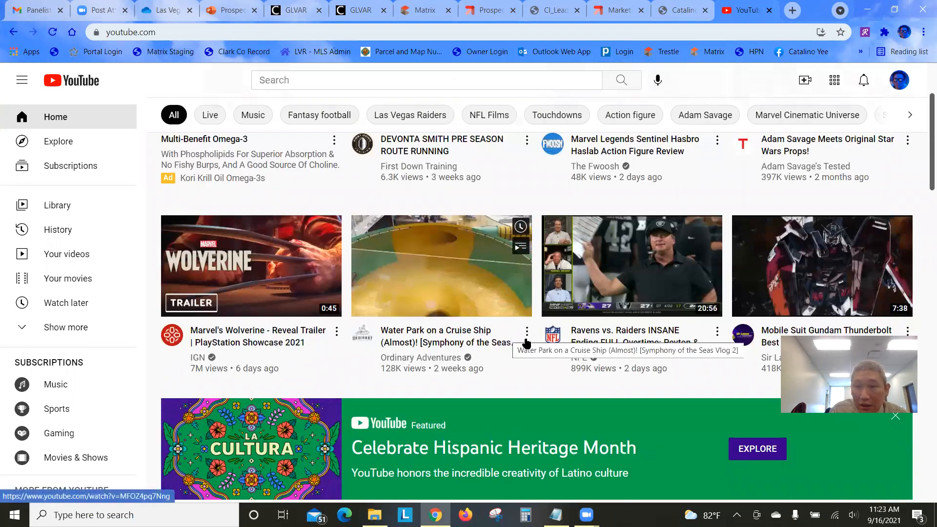
pyautogui.click(630, 339)
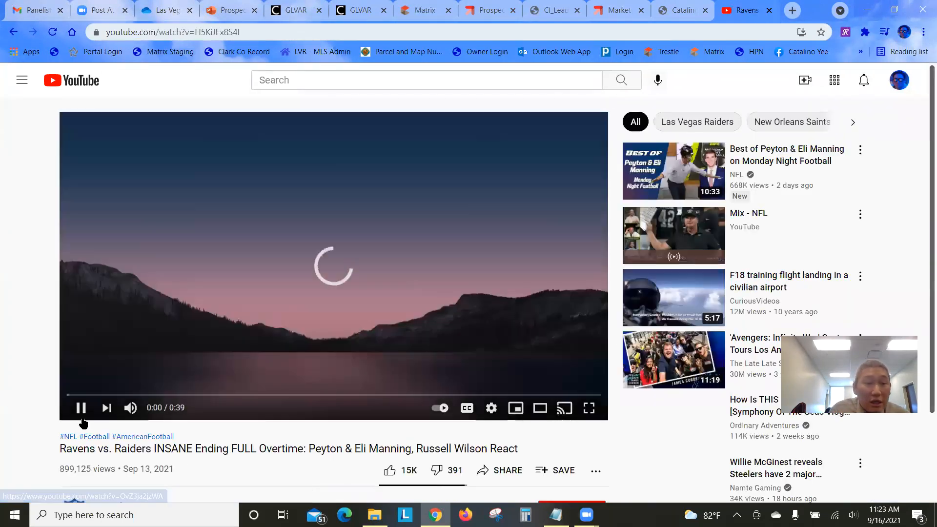
pyautogui.click(81, 408)
# Show and select the video's Share > Embed iframe code as an example
pyautogui.scroll(-3, 233, 361)
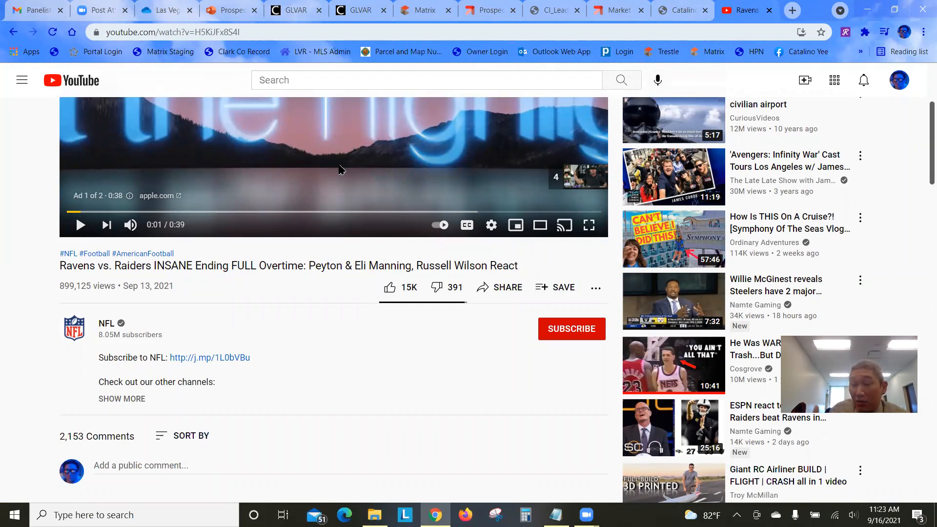
pyautogui.click(510, 291)
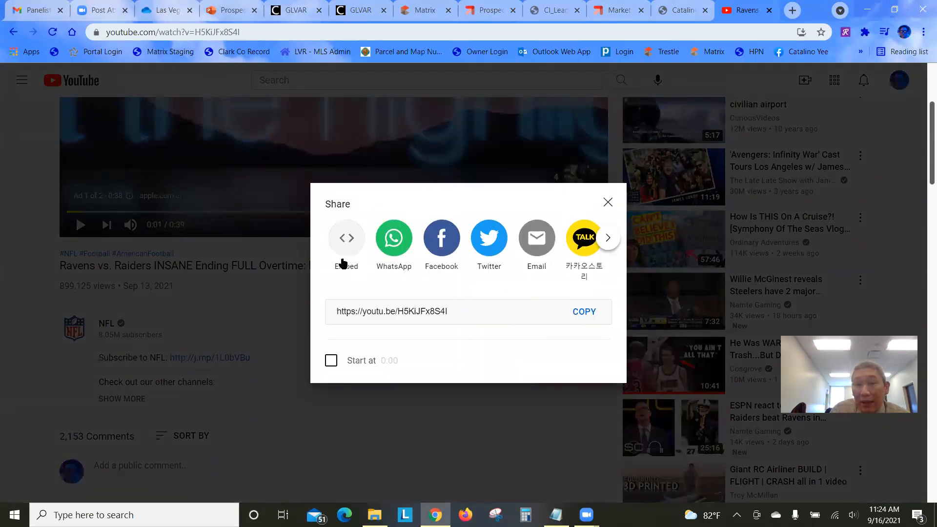
pyautogui.click(346, 239)
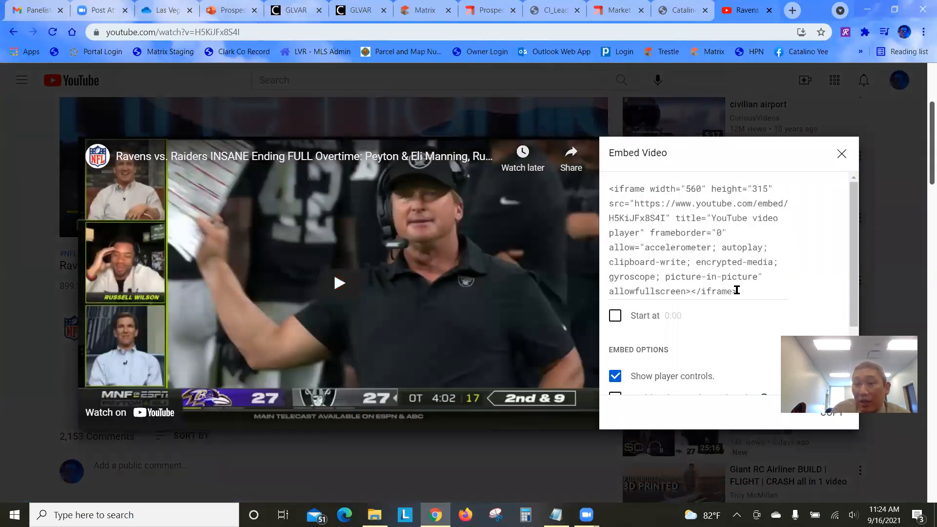
pyautogui.moveTo(737, 291); pyautogui.dragTo(602, 169)
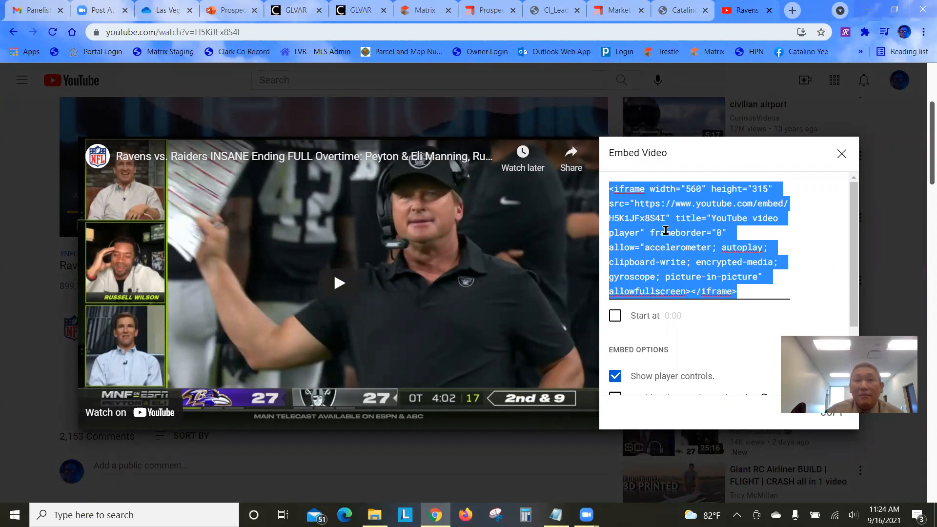
pyautogui.click(618, 11)
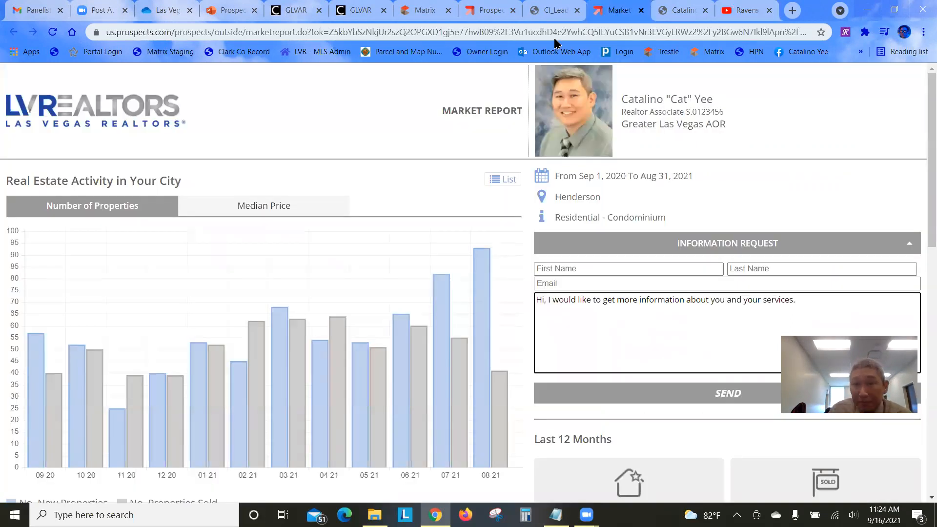
# Paste the 700×550 Prospects leadgrabber iframe into the Matrix homepage content's Source view
pyautogui.click(556, 10)
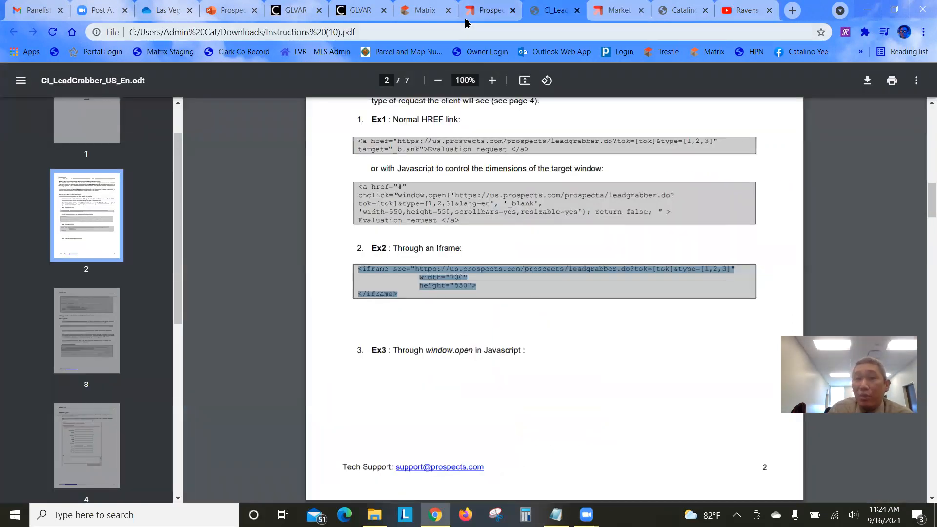
pyautogui.click(443, 14)
pyautogui.click(260, 370)
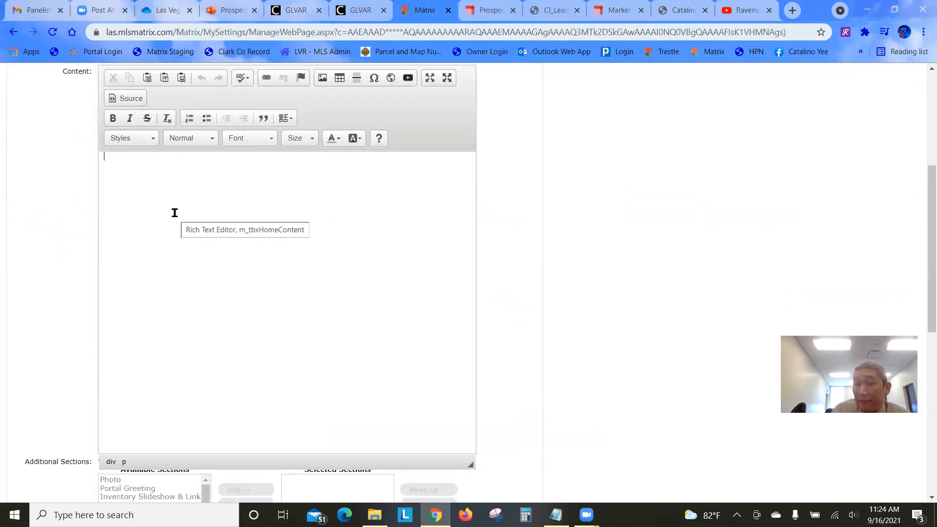
pyautogui.click(133, 99)
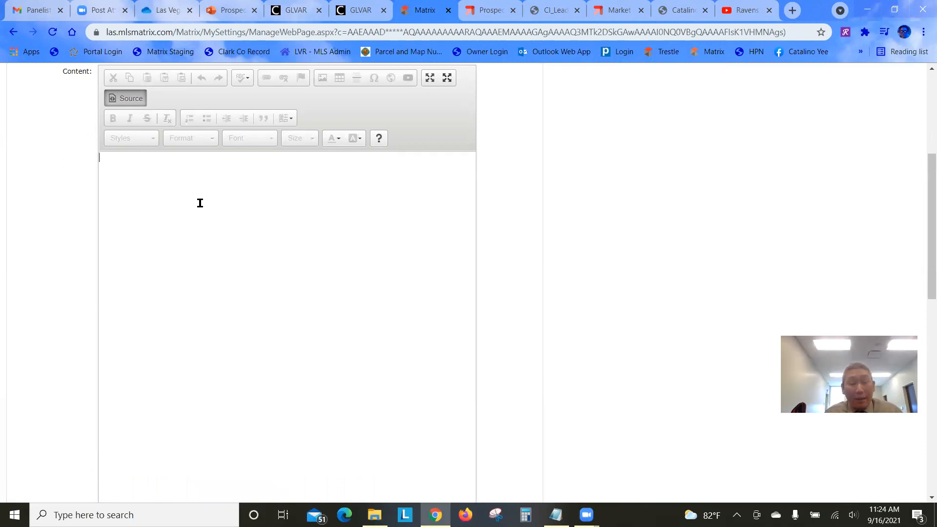
pyautogui.hotkey('ctrl', 'v')
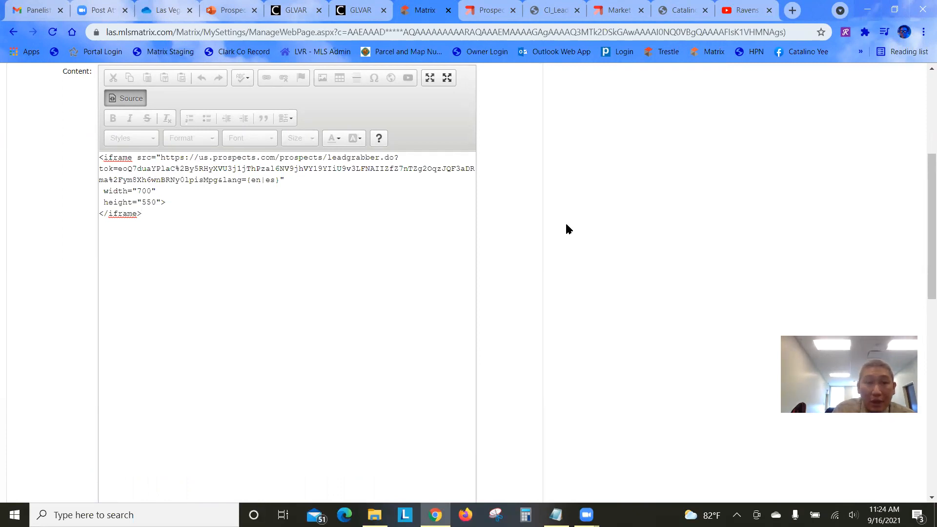
pyautogui.scroll(-6, 566, 229)
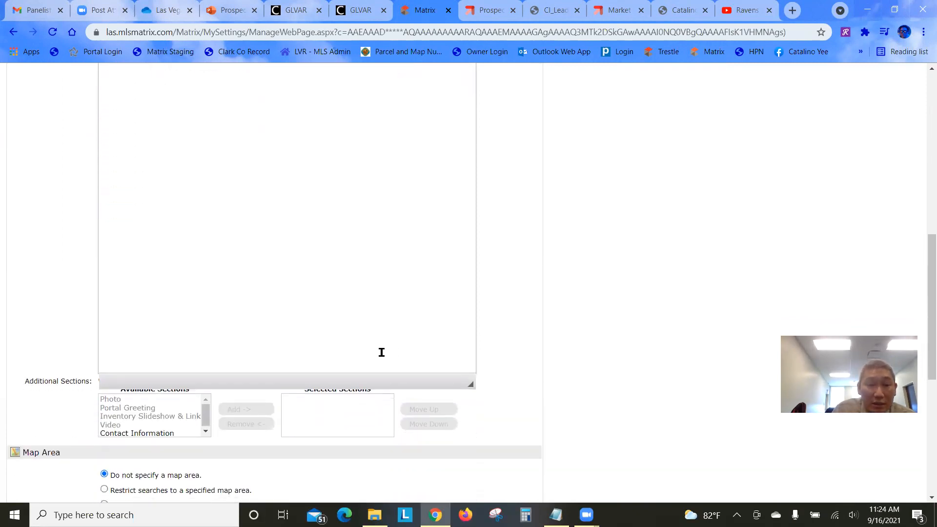
pyautogui.scroll(-7, 113, 368)
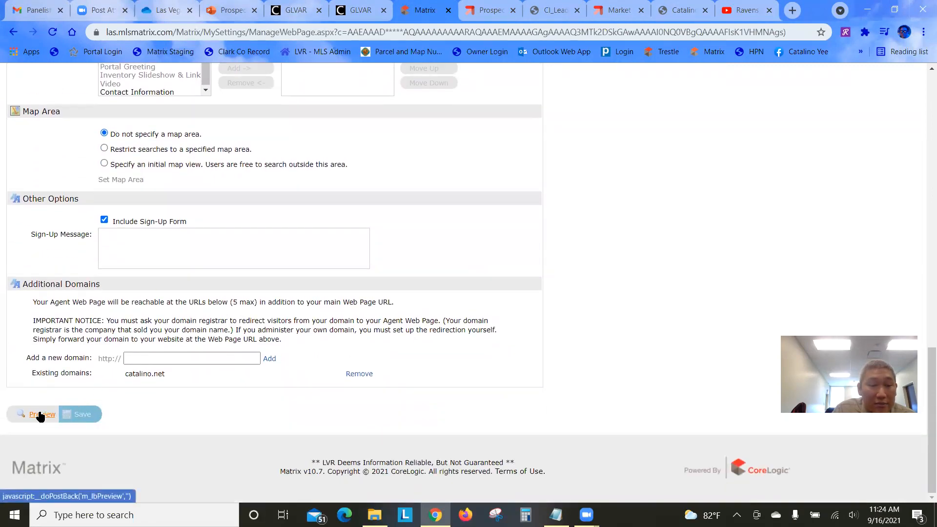
pyautogui.scroll(6, 199, 375)
pyautogui.scroll(6, 207, 370)
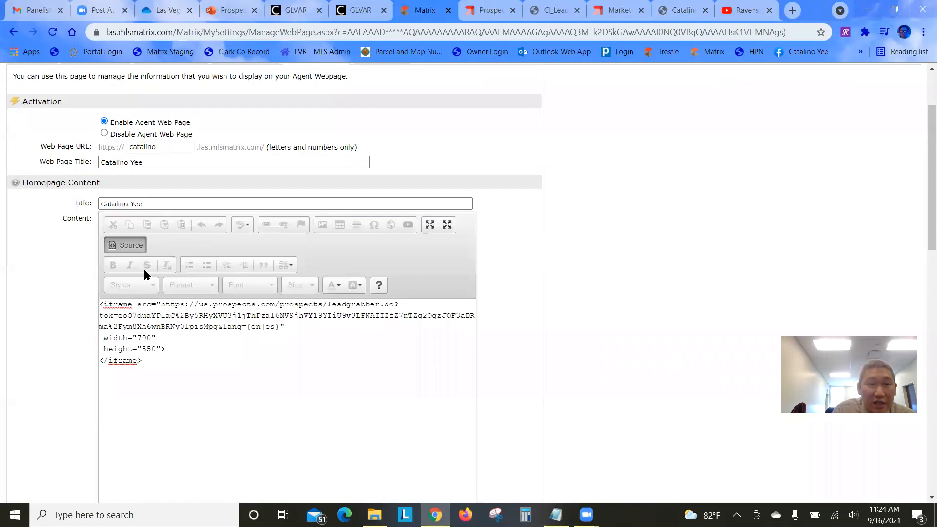
pyautogui.click(127, 245)
pyautogui.scroll(-7, 574, 322)
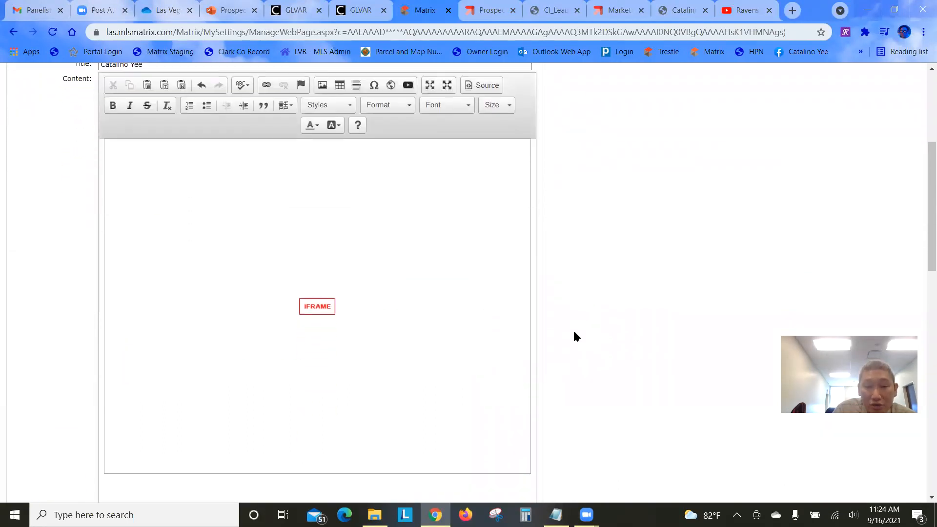
pyautogui.scroll(-10, 575, 303)
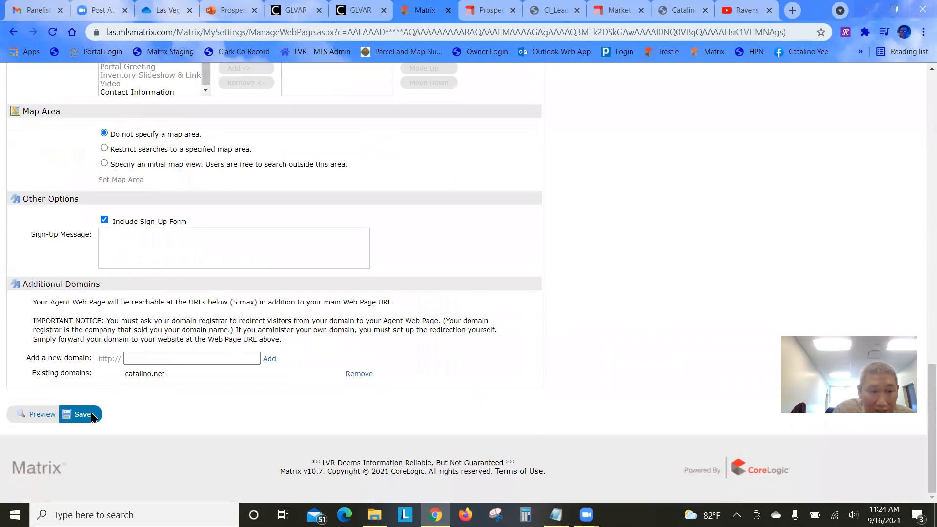
pyautogui.click(82, 416)
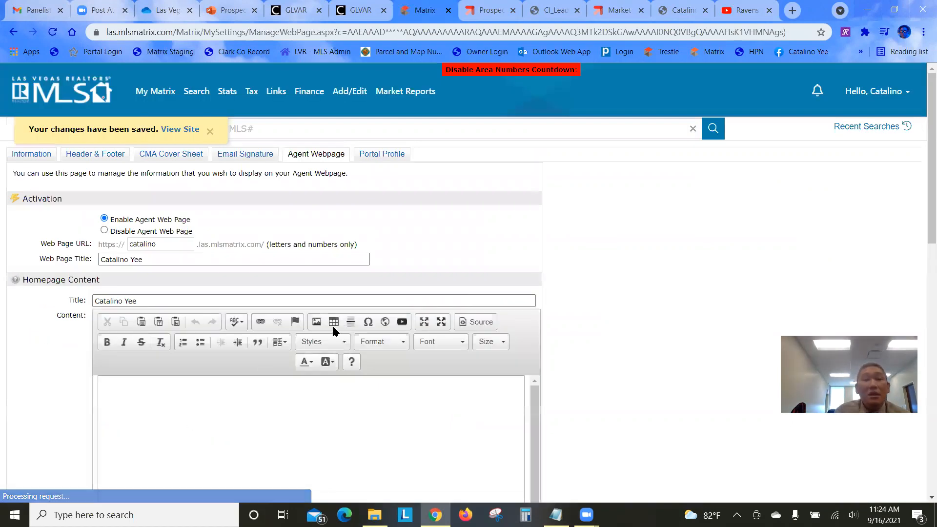
pyautogui.click(680, 10)
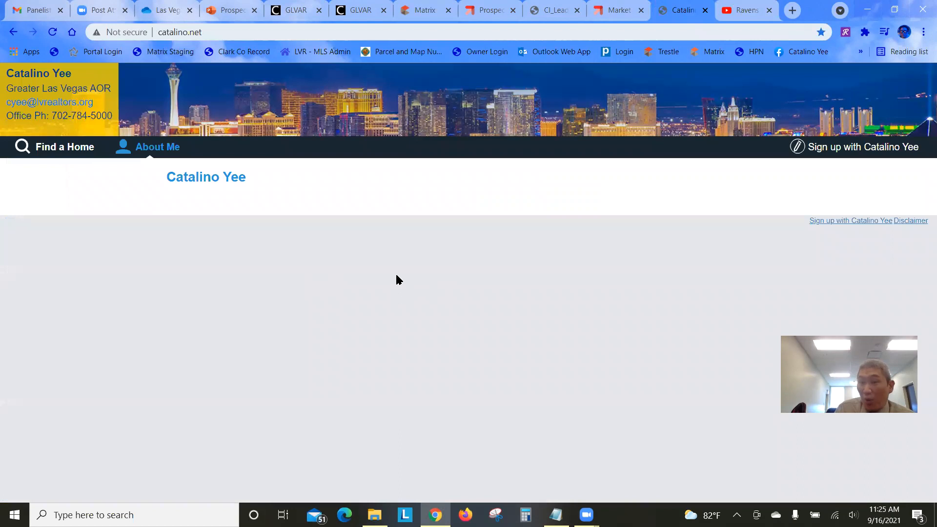
pyautogui.click(53, 32)
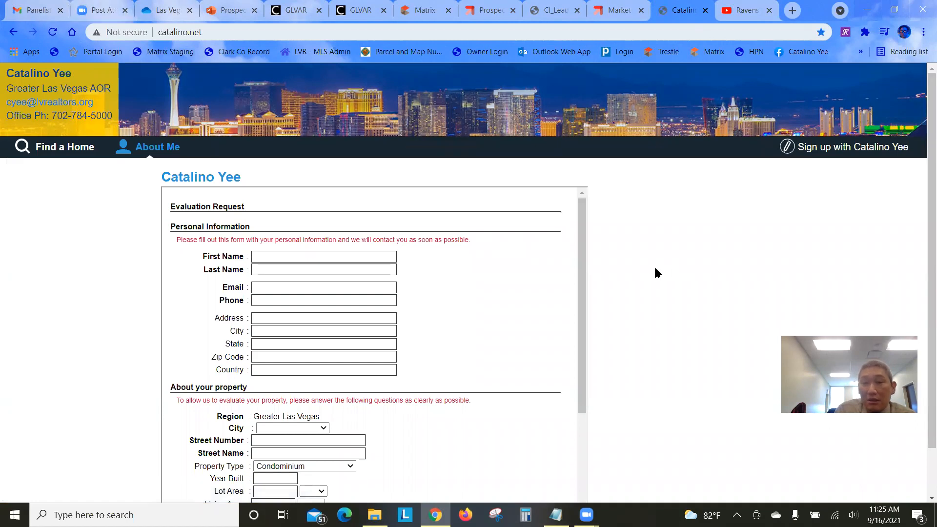
pyautogui.scroll(-2, 668, 280)
pyautogui.scroll(-3, 525, 315)
pyautogui.scroll(3, 518, 301)
pyautogui.scroll(-3, 520, 298)
pyautogui.scroll(3, 520, 298)
pyautogui.scroll(-3, 520, 297)
pyautogui.scroll(3, 521, 298)
pyautogui.scroll(-3, 522, 299)
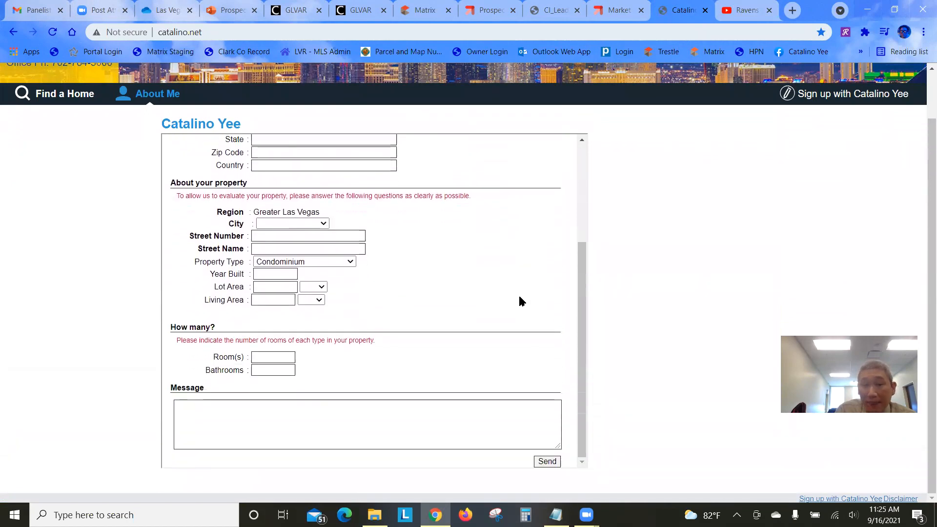
pyautogui.scroll(3, 522, 300)
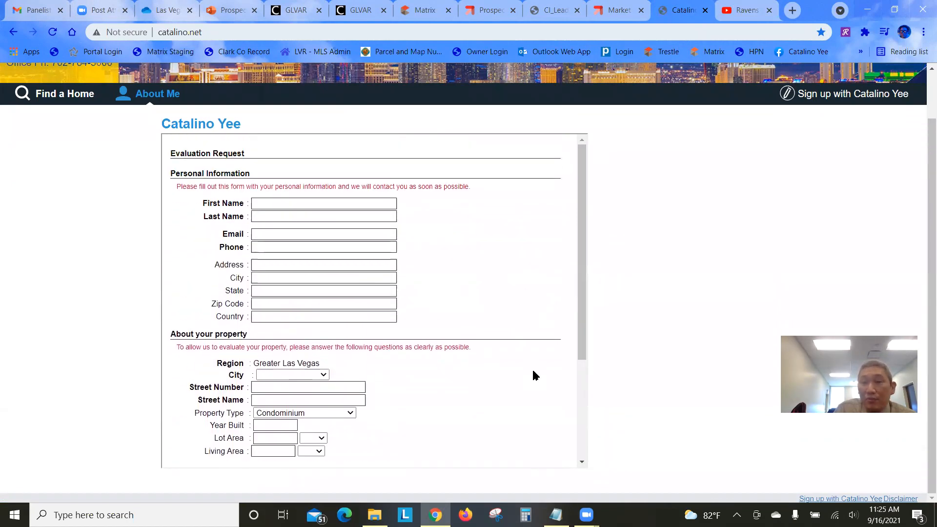
pyautogui.moveTo(929, 184); pyautogui.dragTo(912, 235)
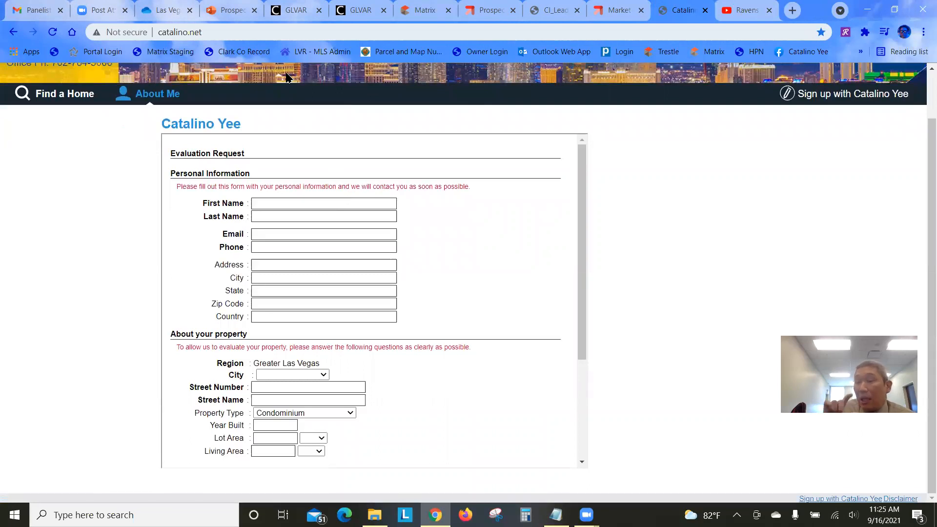
pyautogui.click(431, 13)
# In the homepage source, change the iframe height from 550 to 900, then preview the page
pyautogui.scroll(-5, 642, 246)
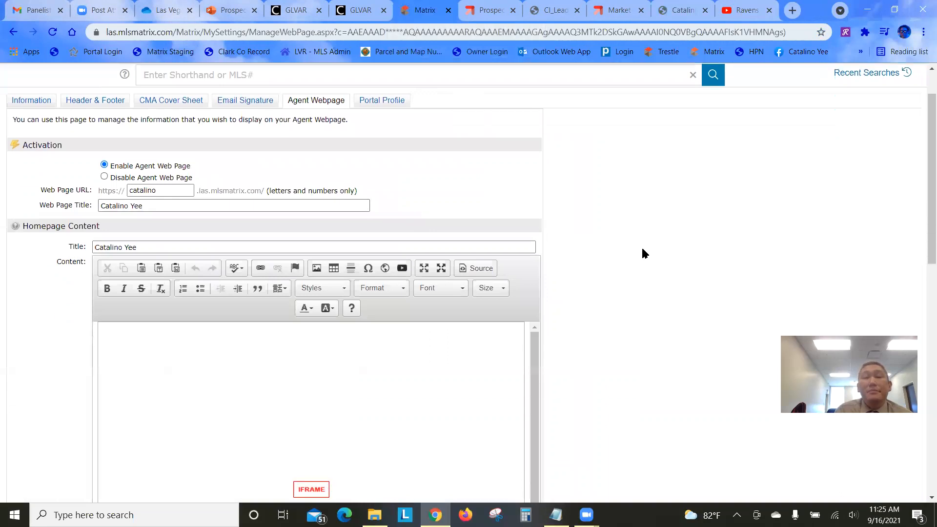
pyautogui.scroll(1, 273, 188)
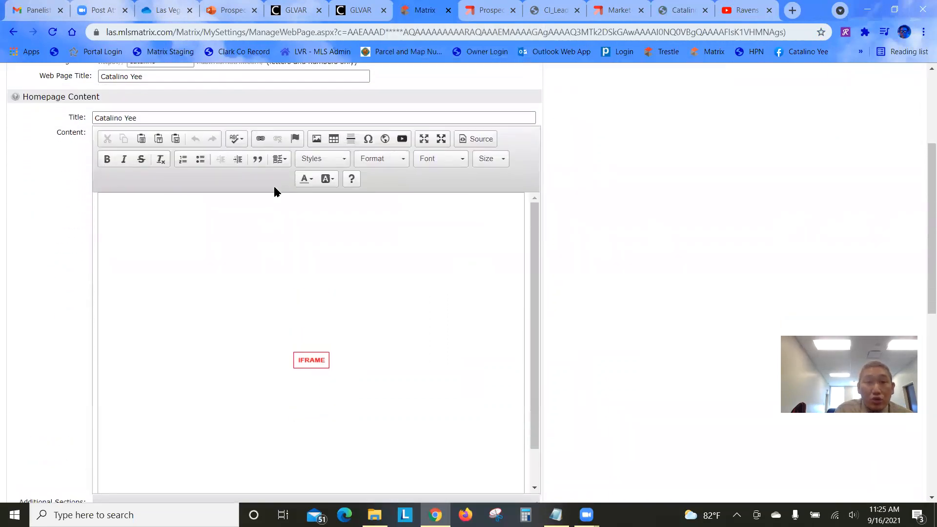
pyautogui.click(467, 137)
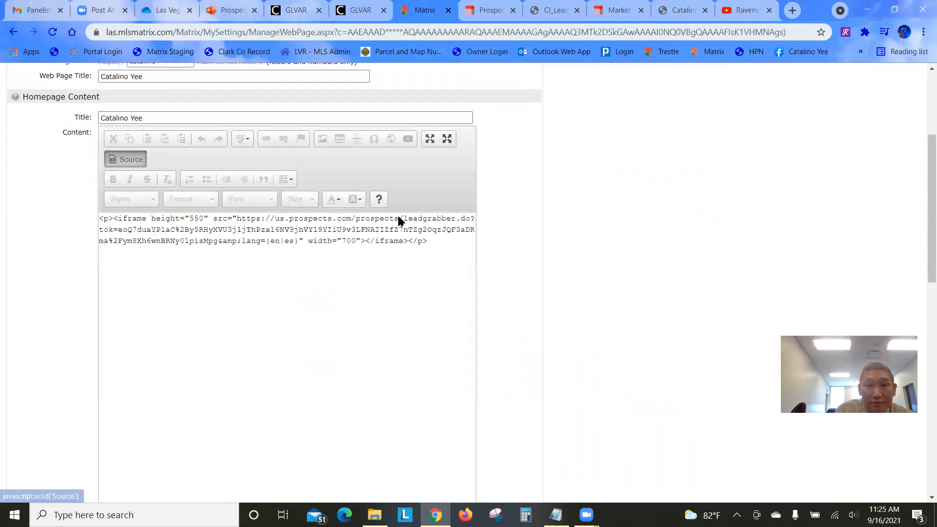
pyautogui.click(357, 243)
pyautogui.hotkey('shift', 'End')
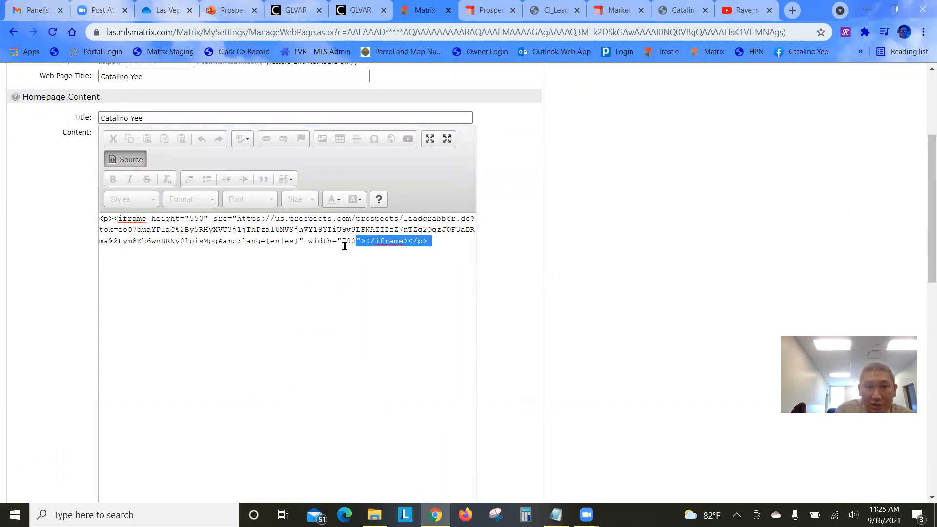
pyautogui.moveTo(357, 242); pyautogui.dragTo(346, 242)
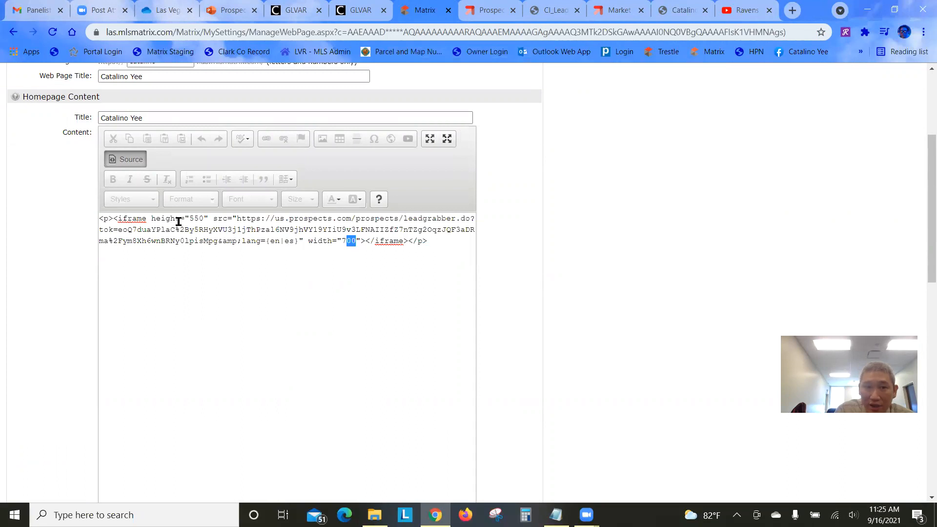
pyautogui.click(205, 218)
pyautogui.moveTo(205, 219); pyautogui.dragTo(190, 218)
pyautogui.write('900')
pyautogui.scroll(-10, 574, 286)
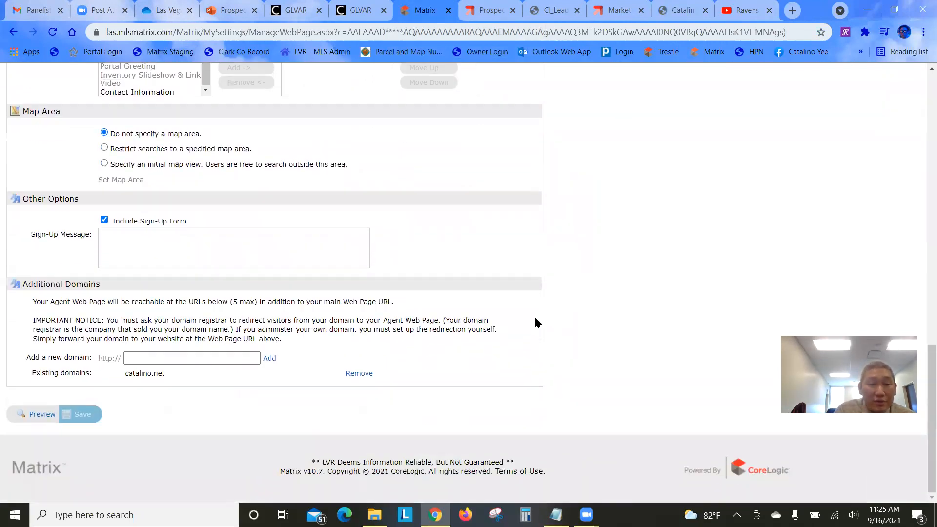
pyautogui.click(40, 414)
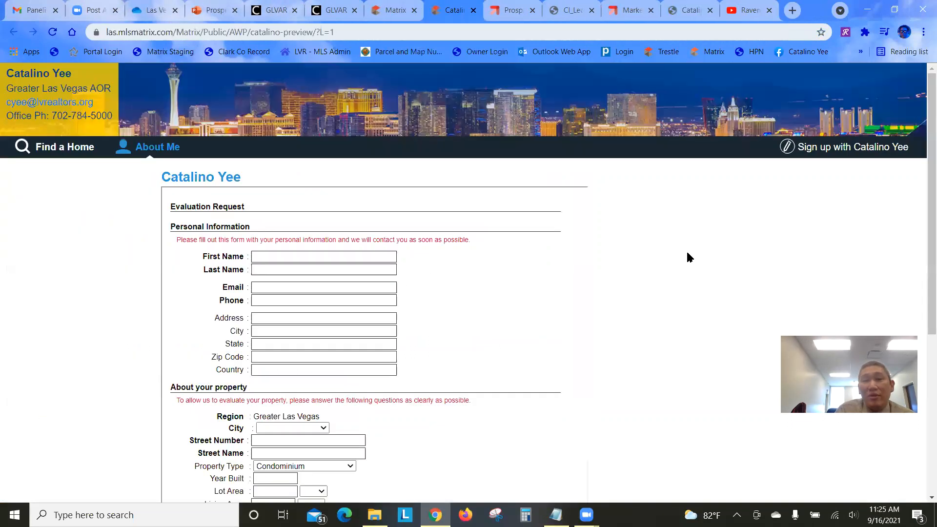
# Scroll the preview to confirm the evaluation form fits without an inner scrollbar
pyautogui.scroll(-4, 672, 227)
pyautogui.scroll(-2, 676, 235)
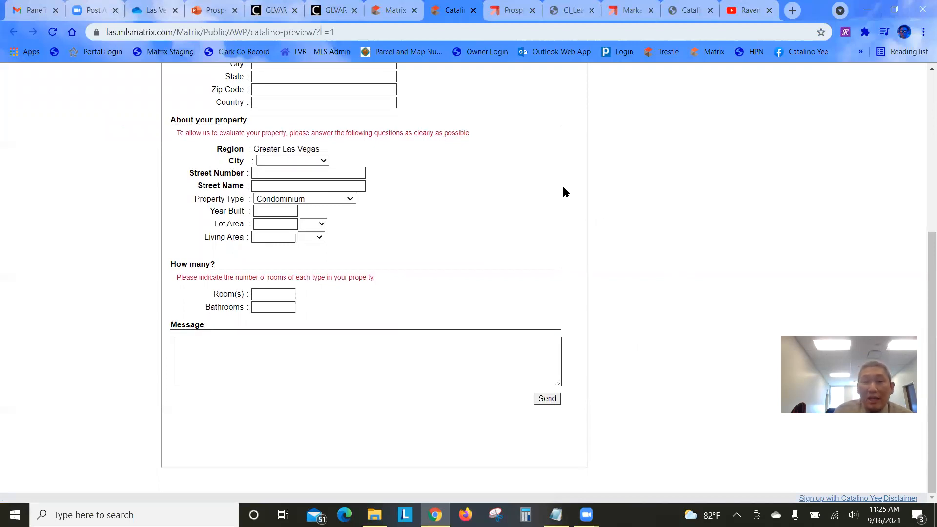
pyautogui.scroll(6, 321, 186)
pyautogui.scroll(-4, 322, 200)
pyautogui.scroll(-2, 327, 201)
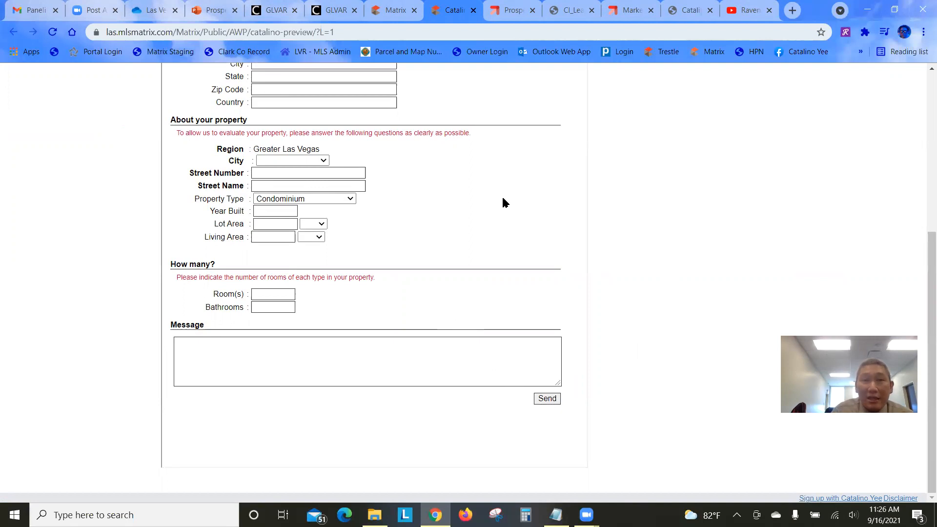
pyautogui.scroll(5, 502, 203)
pyautogui.click(393, 10)
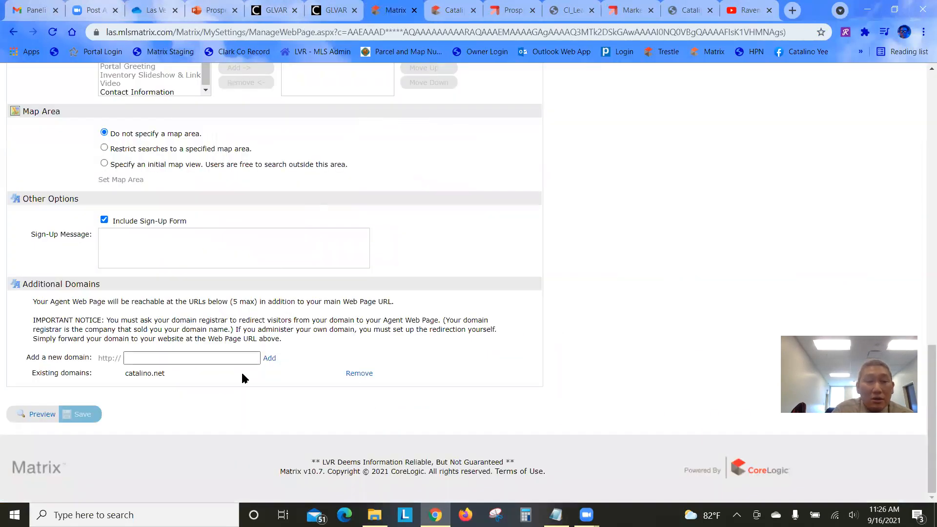
# Turn Source off, save the Agent Webpage, and view the live catalino.net page
pyautogui.scroll(1, 178, 347)
pyautogui.scroll(10, 177, 341)
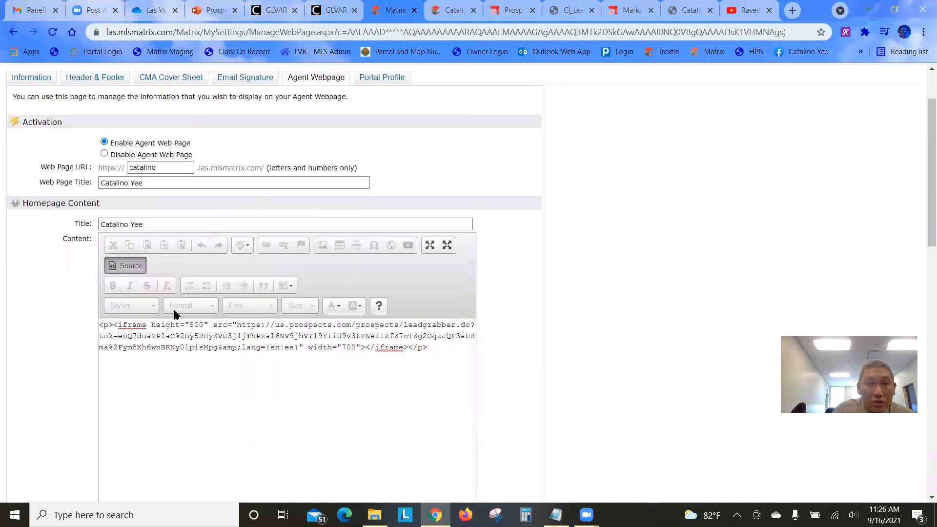
pyautogui.click(130, 266)
pyautogui.scroll(-5, 613, 295)
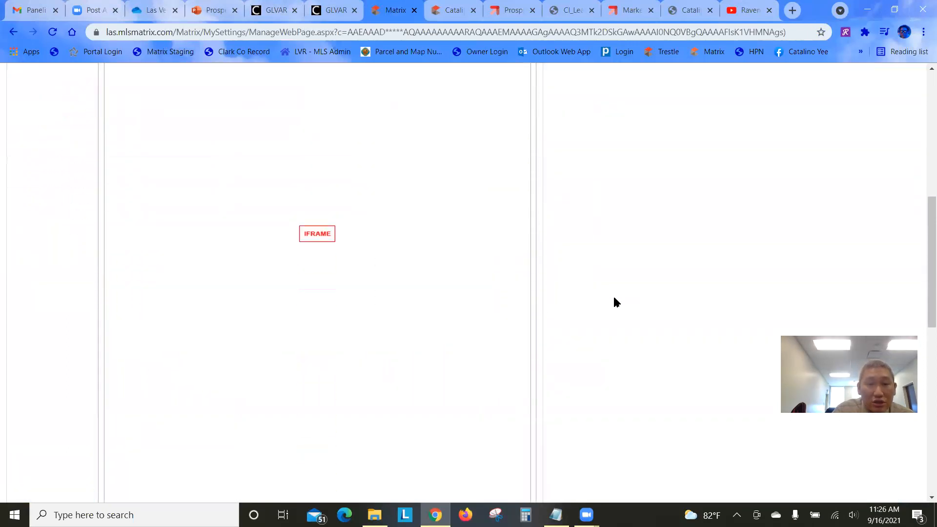
pyautogui.scroll(-8, 614, 300)
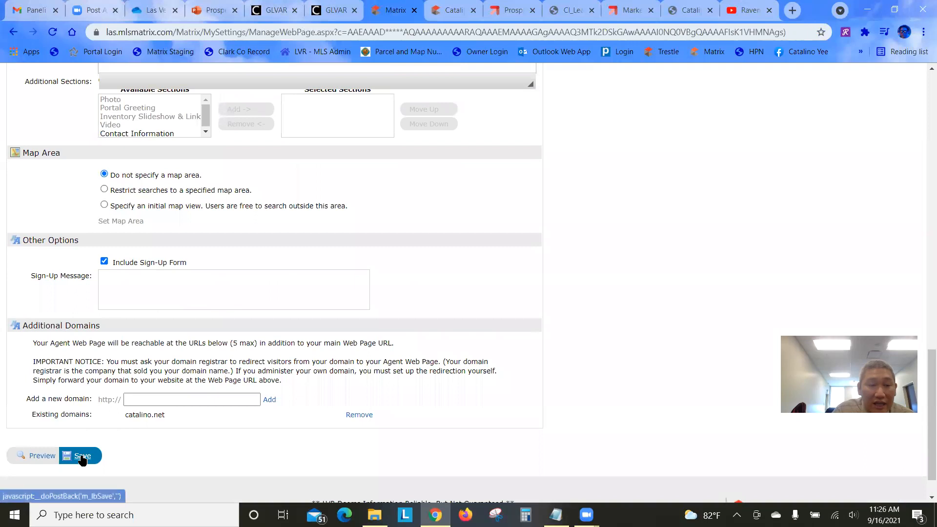
pyautogui.click(82, 458)
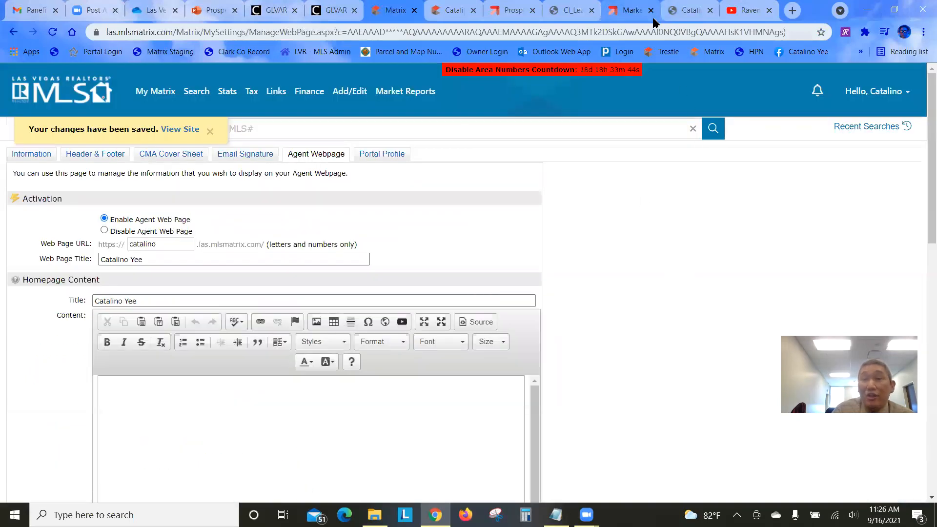
pyautogui.click(691, 12)
pyautogui.scroll(-3, 513, 251)
pyautogui.scroll(3, 521, 252)
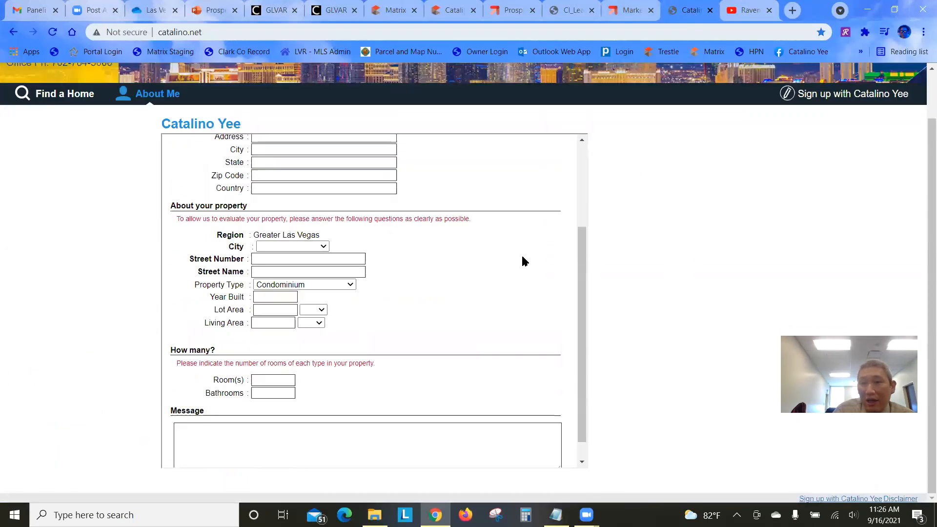
# Reload catalino.net and scroll the taller Evaluation Request form down to Message and Send
pyautogui.click(52, 32)
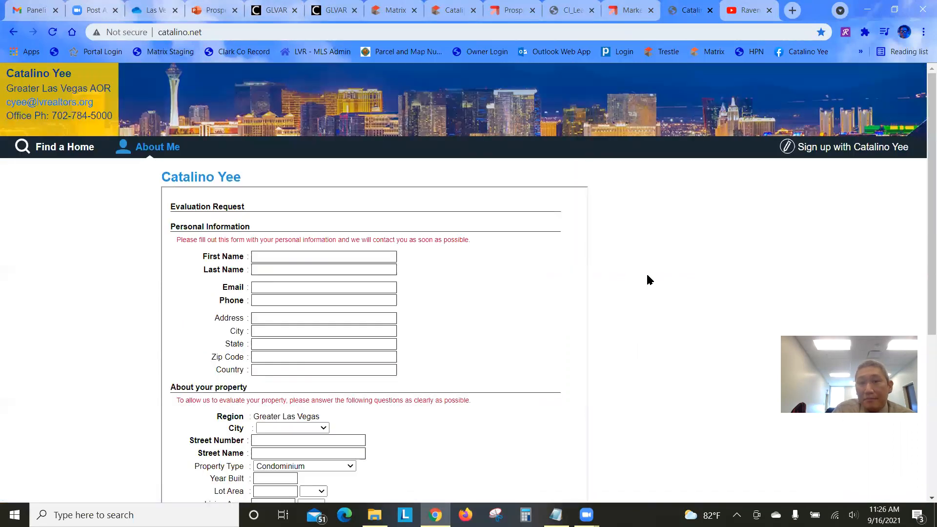
pyautogui.scroll(-6, 648, 276)
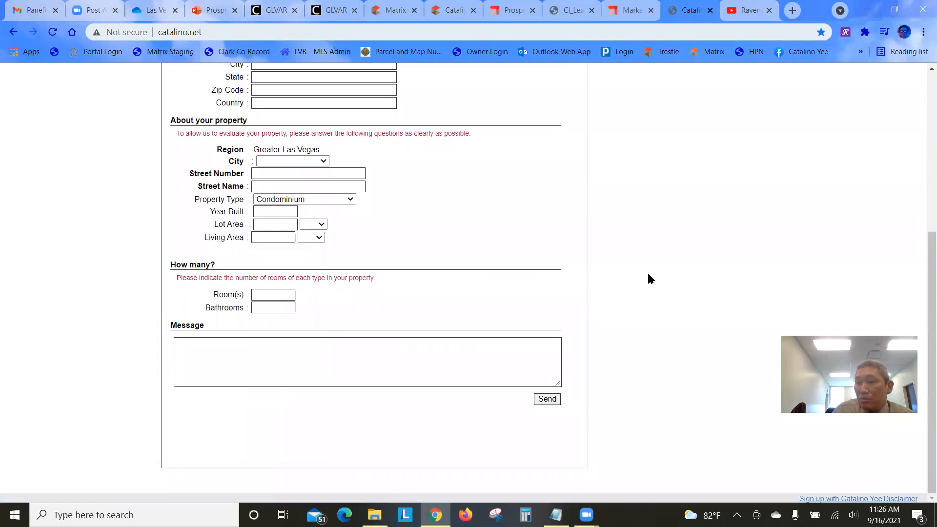
pyautogui.scroll(6, 649, 276)
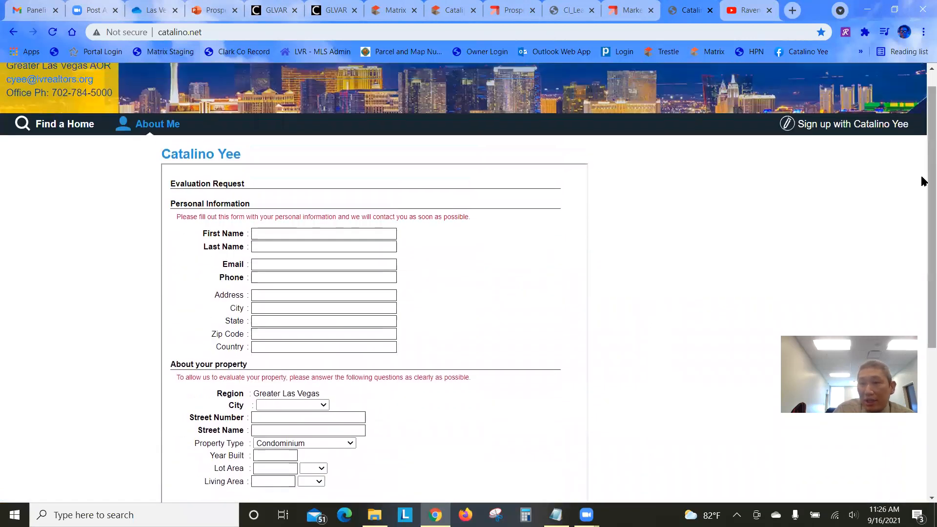
pyautogui.scroll(-5, 716, 241)
pyautogui.scroll(6, 714, 242)
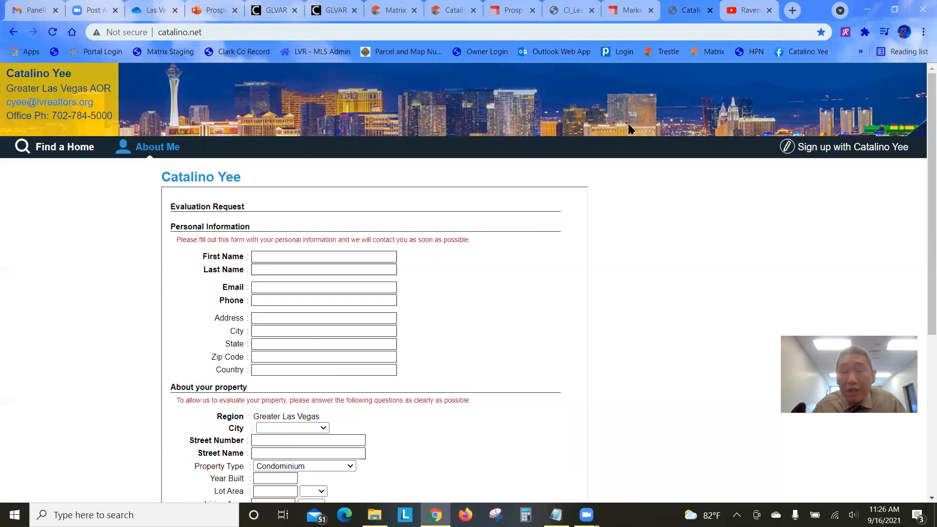
# Select the Sellers lead-form installation link, then close Custom - Sellers and the leads configuration list
pyautogui.click(506, 11)
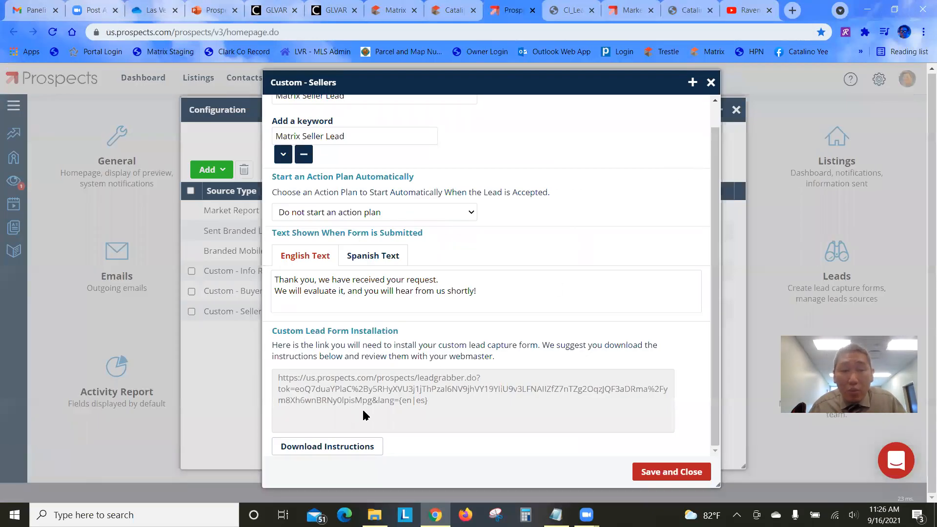
pyautogui.moveTo(435, 401); pyautogui.dragTo(271, 381)
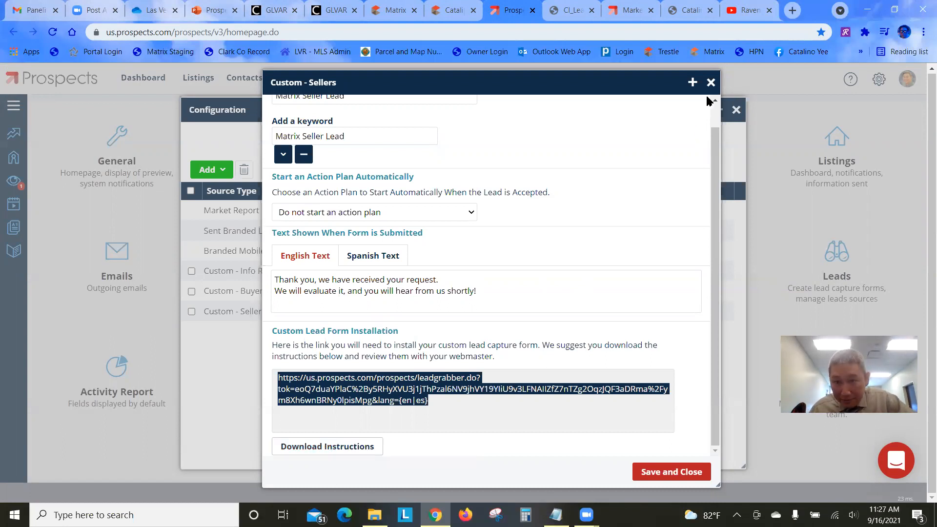
pyautogui.click(711, 82)
pyautogui.click(736, 109)
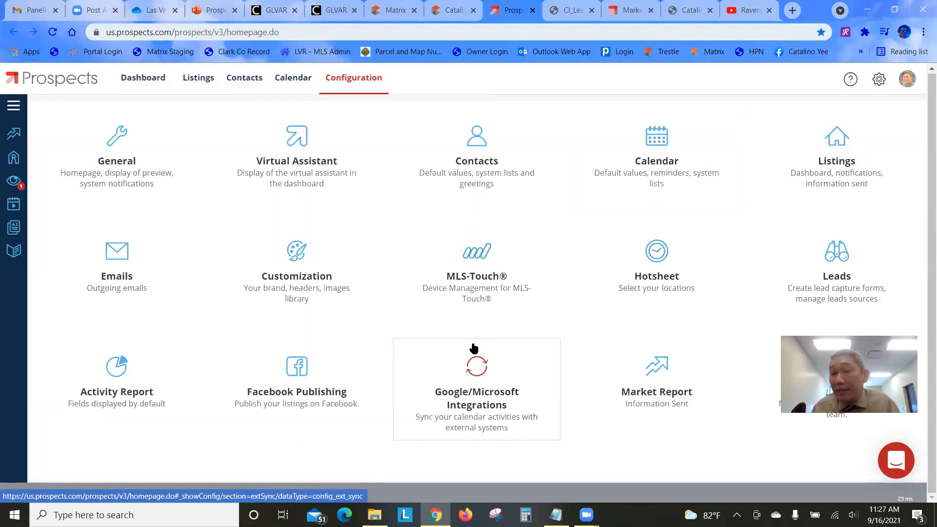
pyautogui.click(490, 392)
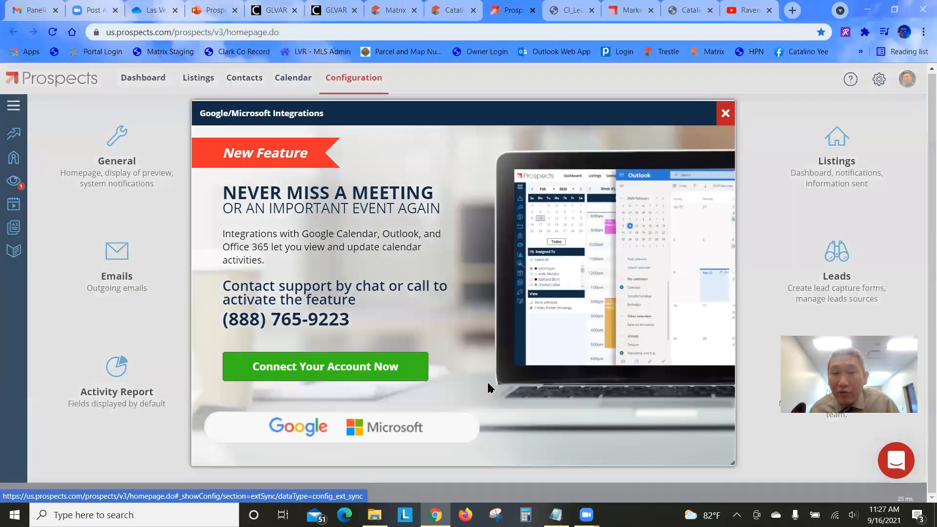
pyautogui.moveTo(227, 318); pyautogui.dragTo(424, 318)
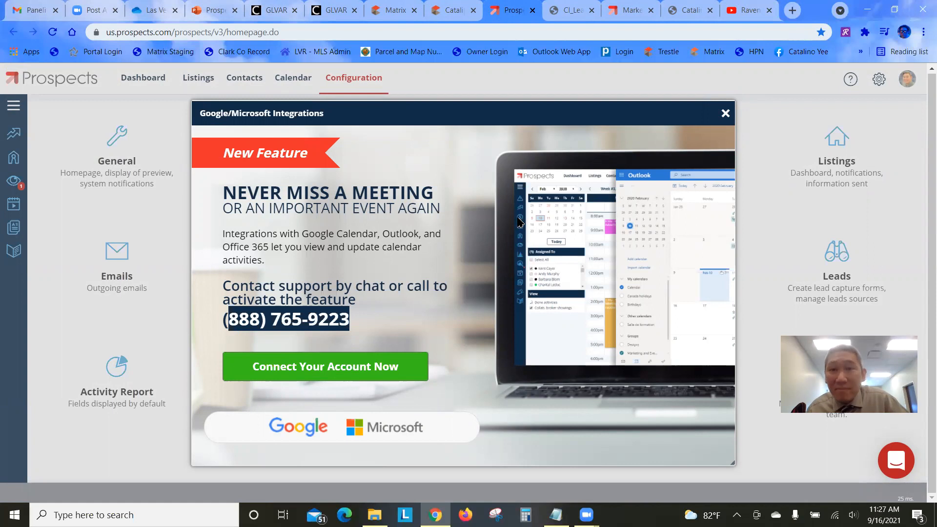
pyautogui.click(726, 114)
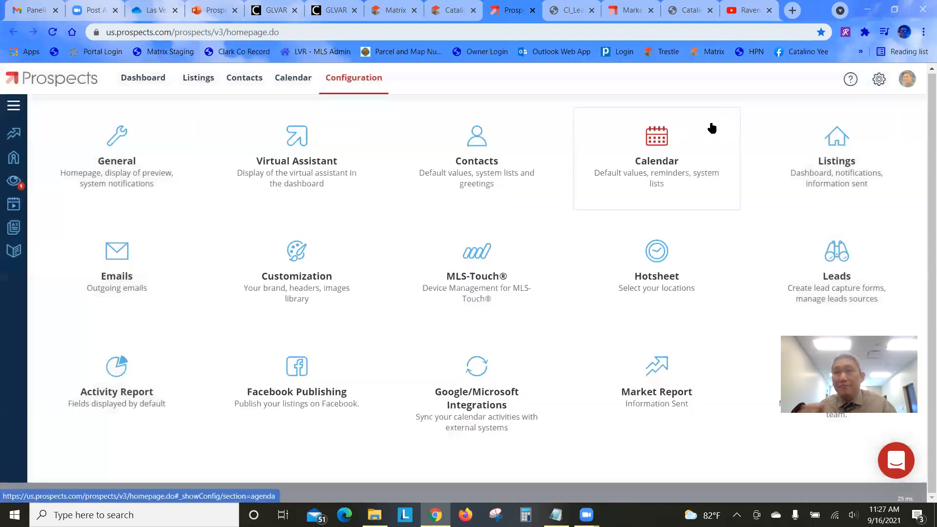